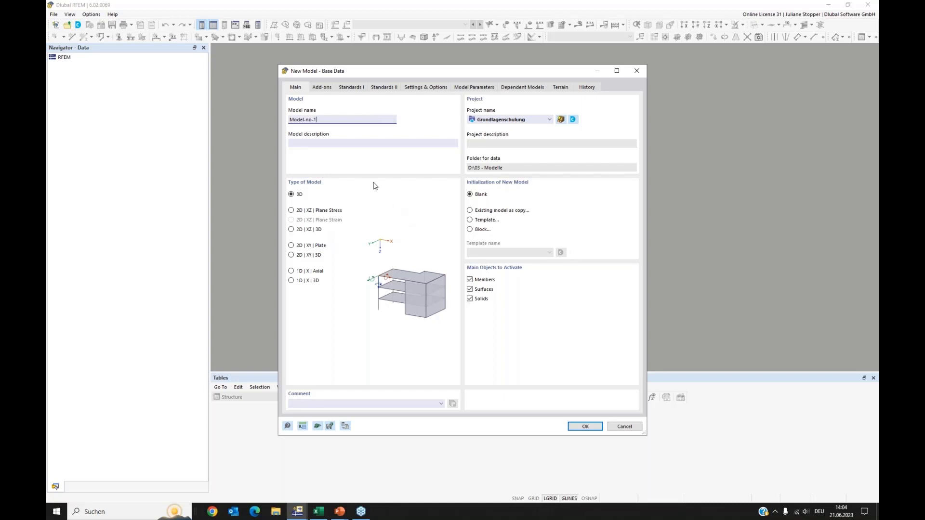
Activate the Geotechnical Analysis add-on in the new model's base data and confirm.
left_click(321, 87)
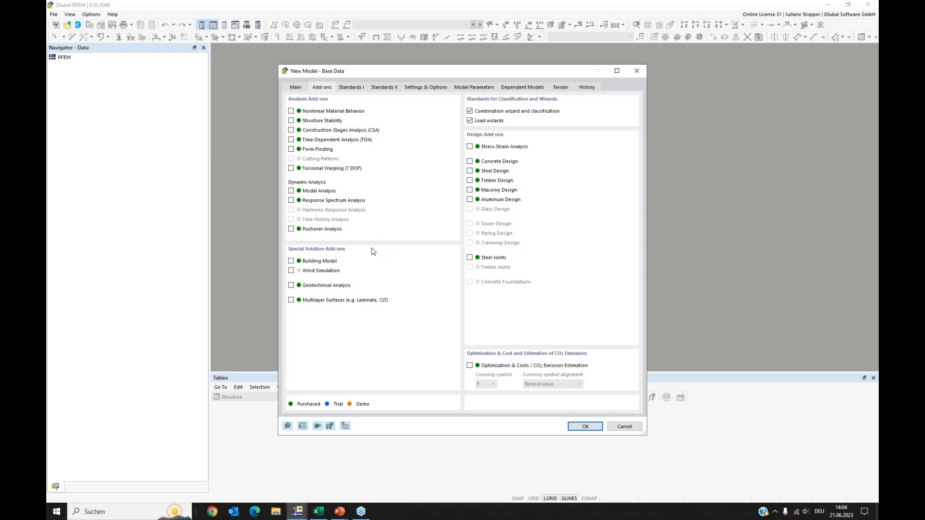
left_click(291, 285)
left_click(590, 430)
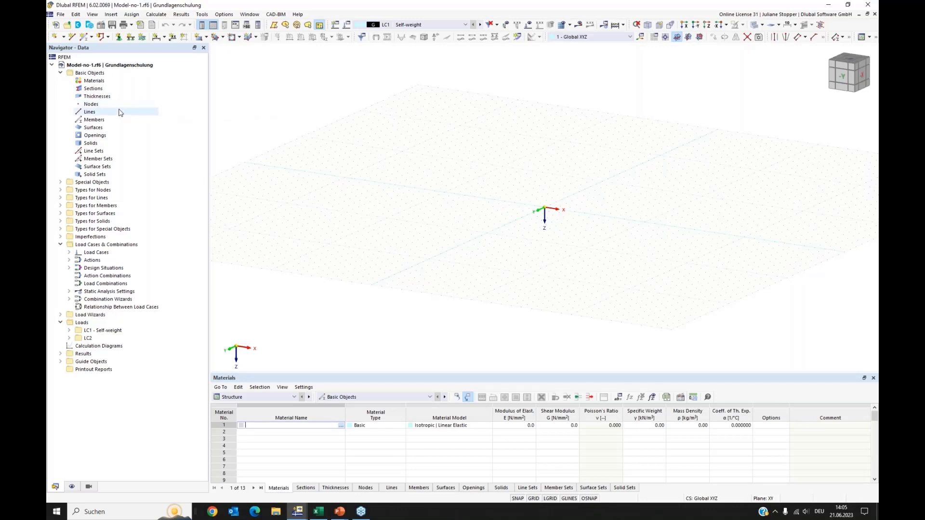
Create a new material from the library, choosing Gravel, sandy, and apply it.
right_click(99, 82)
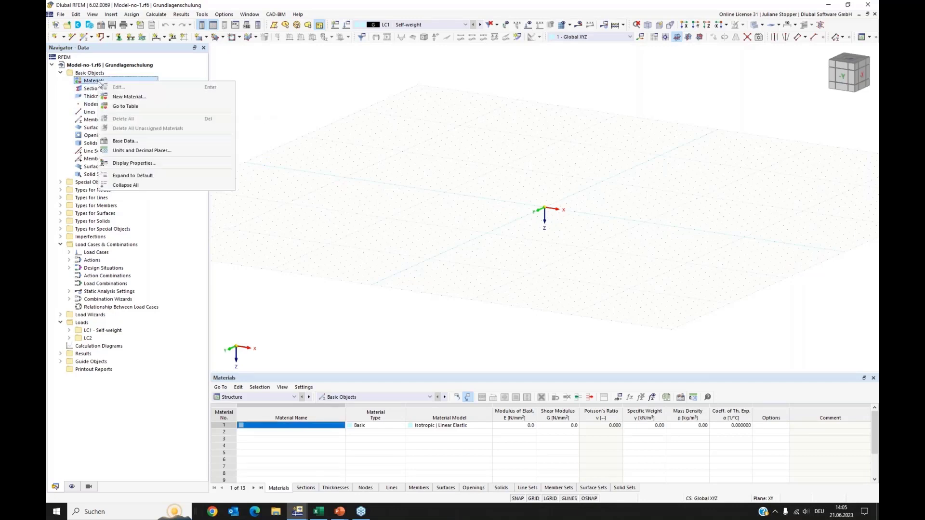
left_click(126, 97)
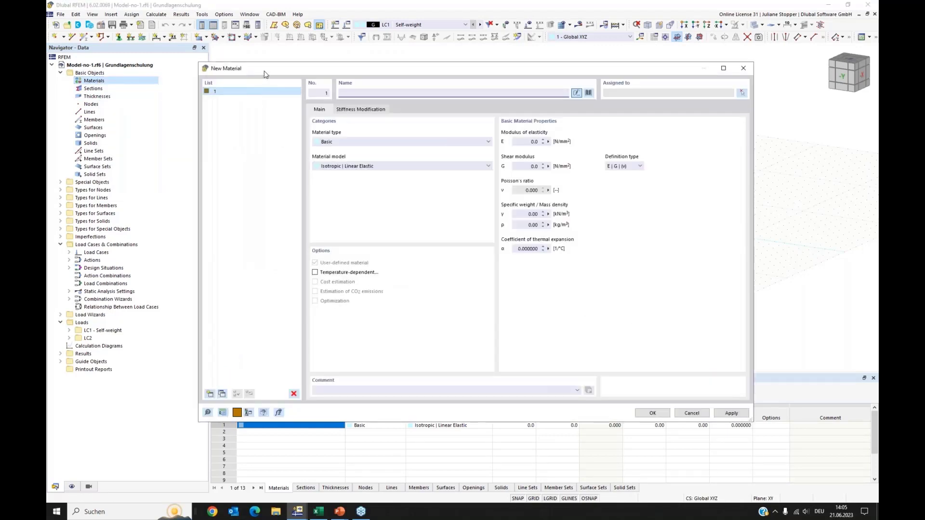
left_click_drag(276, 74, 292, 76)
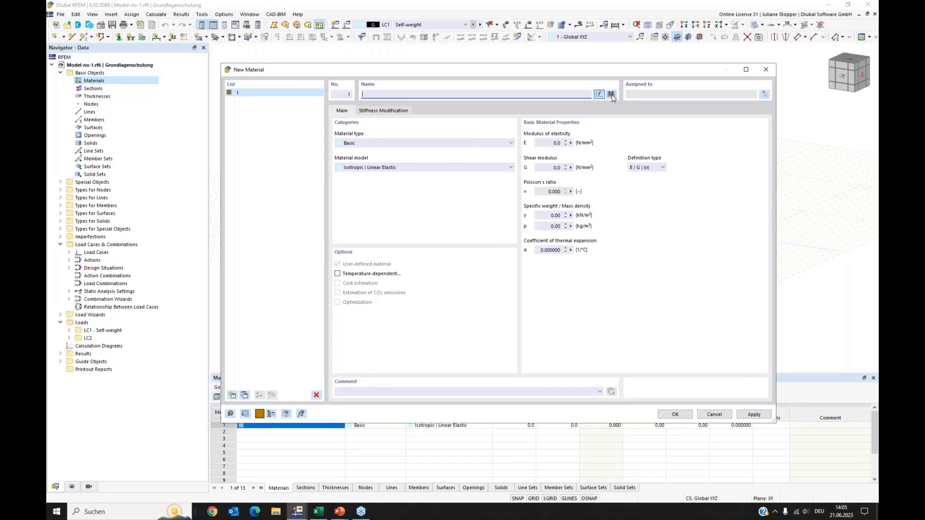
left_click(611, 95)
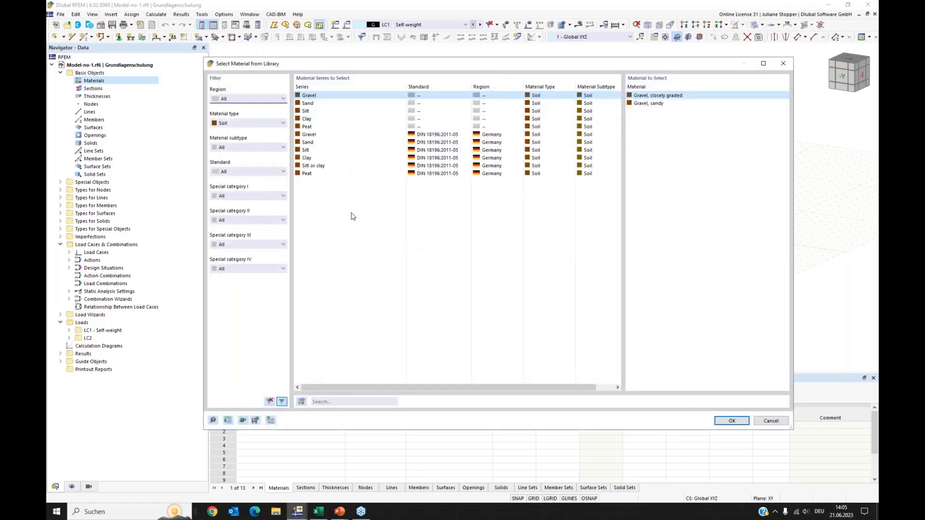
left_click(646, 103)
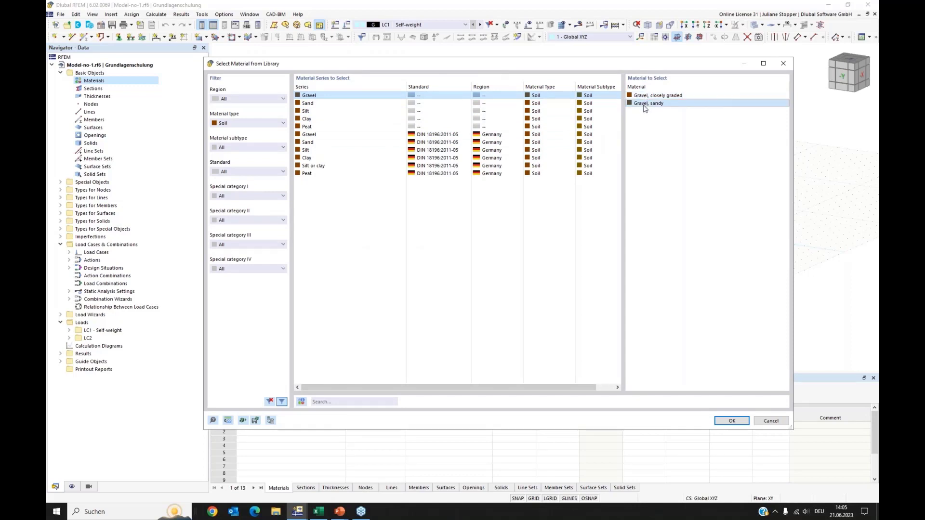
left_click(730, 421)
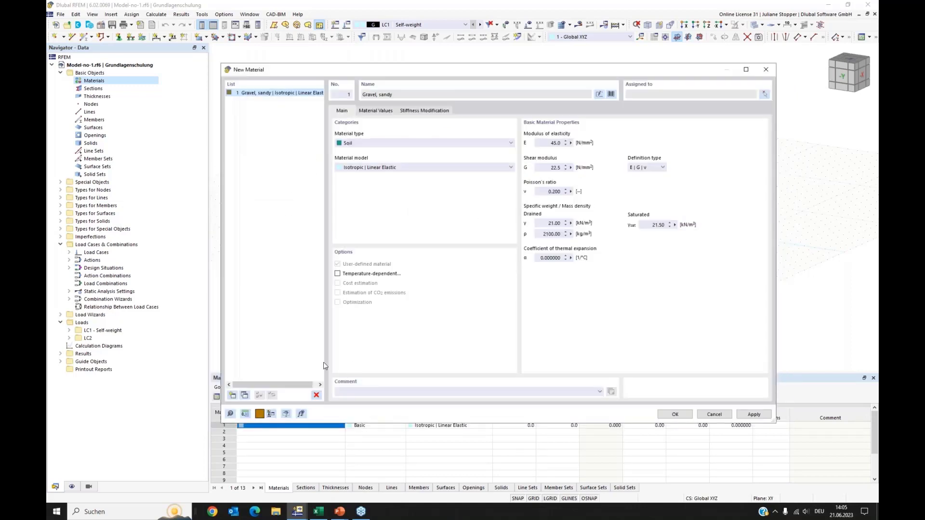
left_click(739, 415)
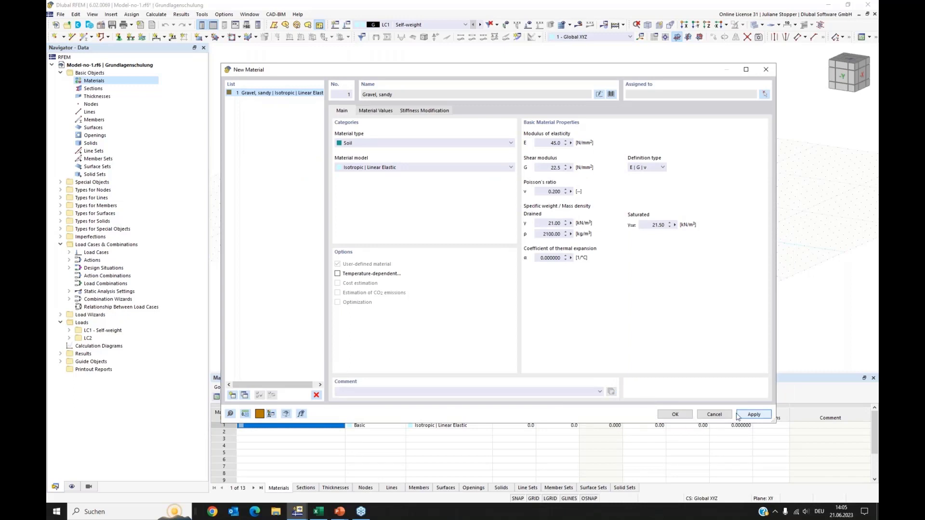
Add a second material from the library: Sand, closely graded (coarse sand).
left_click(233, 394)
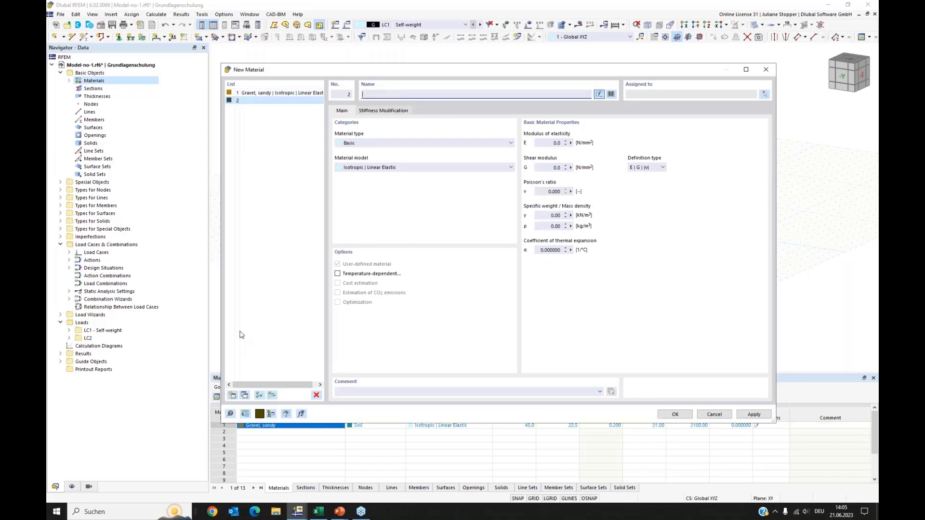
left_click(611, 94)
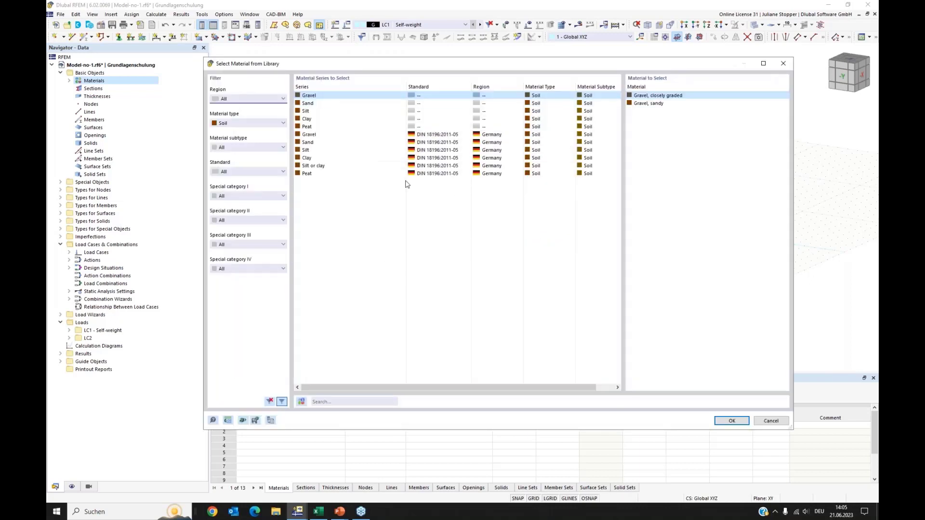
left_click(314, 104)
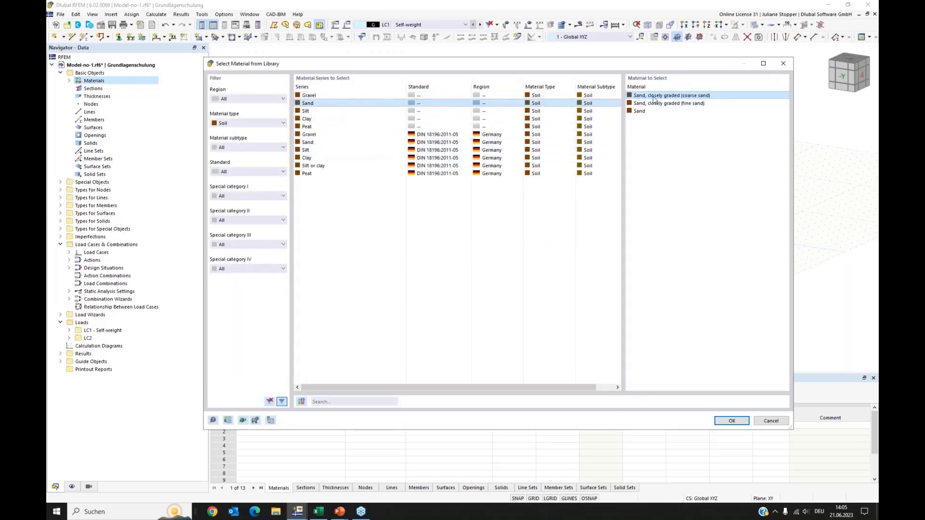
left_click(732, 421)
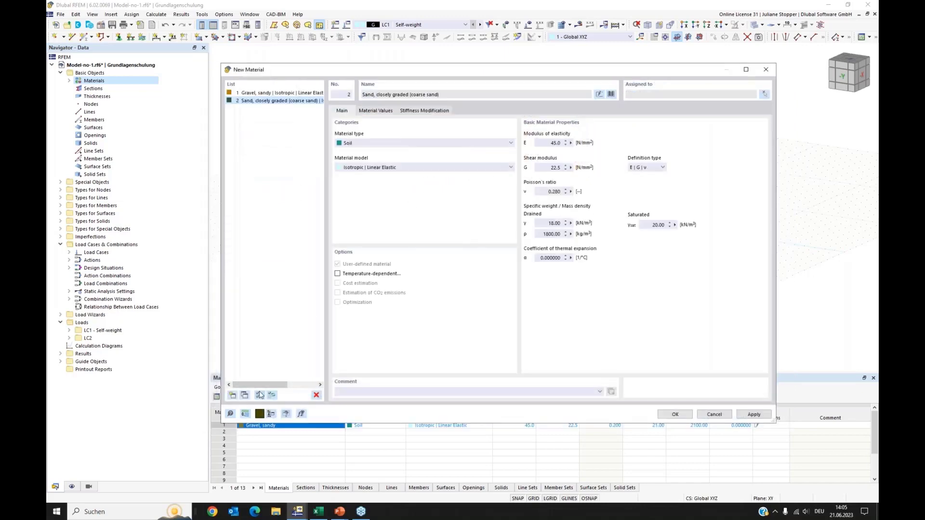
Add Clay, medium plastic, from the library as a third material and confirm the material dialog.
left_click(233, 396)
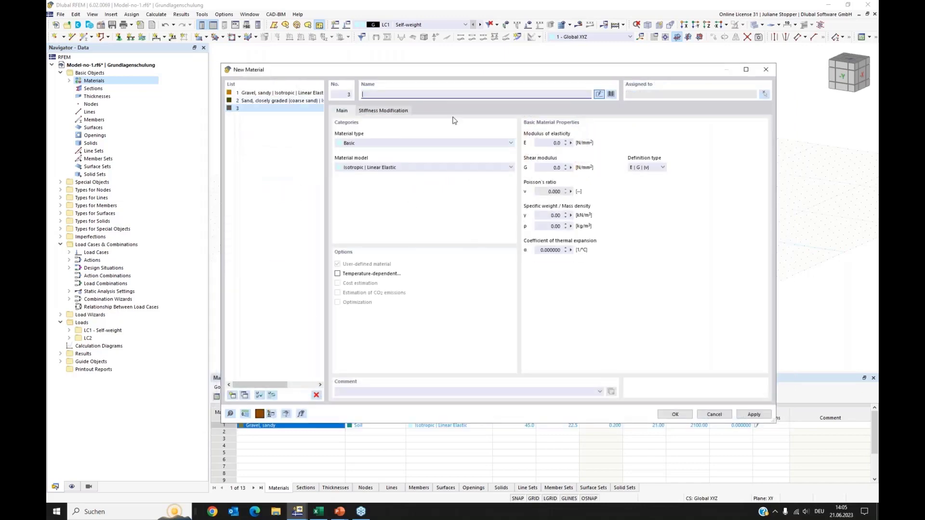
left_click(611, 95)
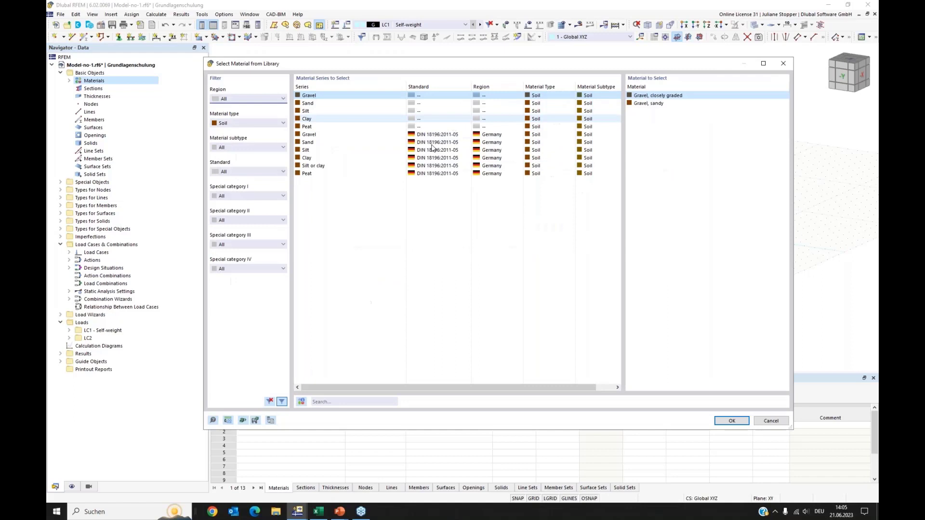
left_click(307, 119)
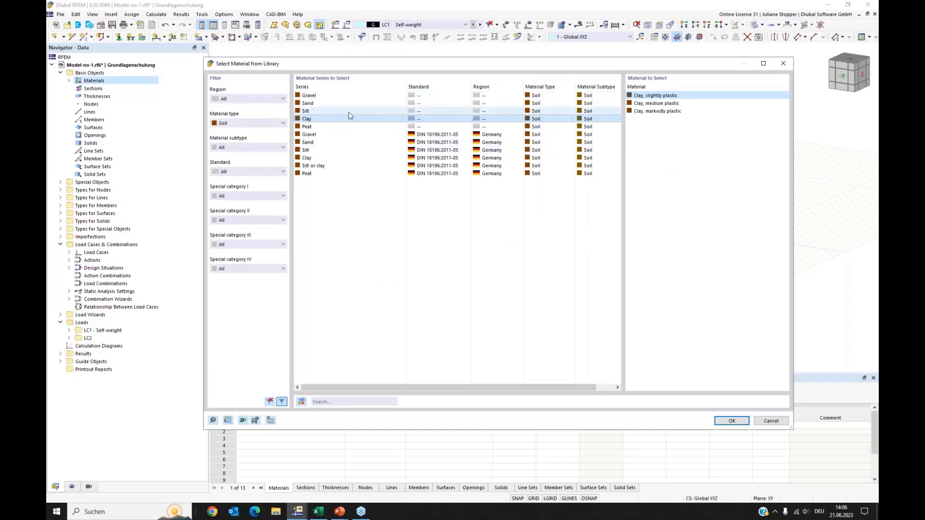
left_click(651, 104)
left_click(732, 421)
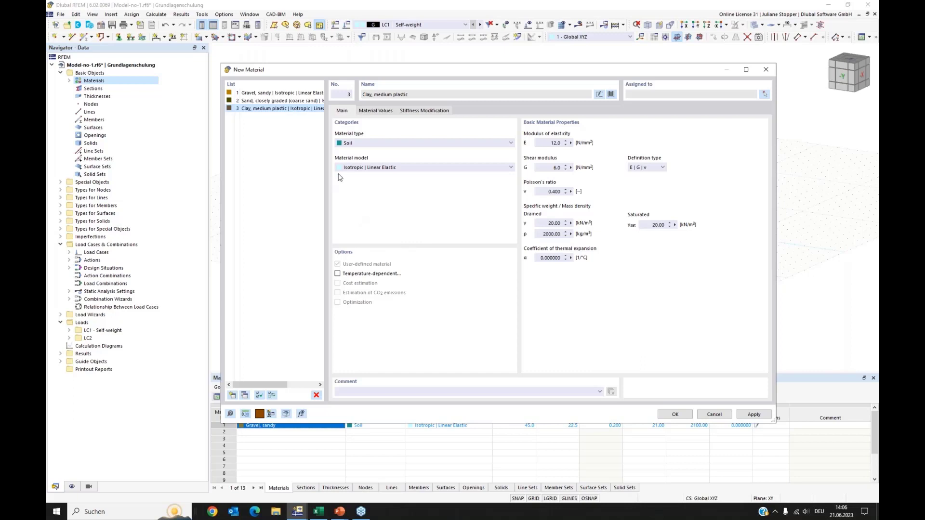
left_click(363, 148)
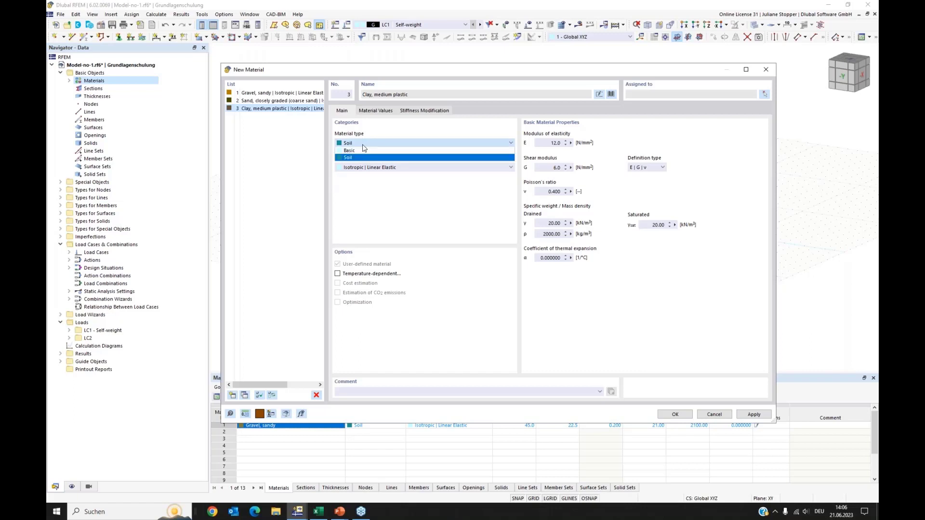
left_click(364, 147)
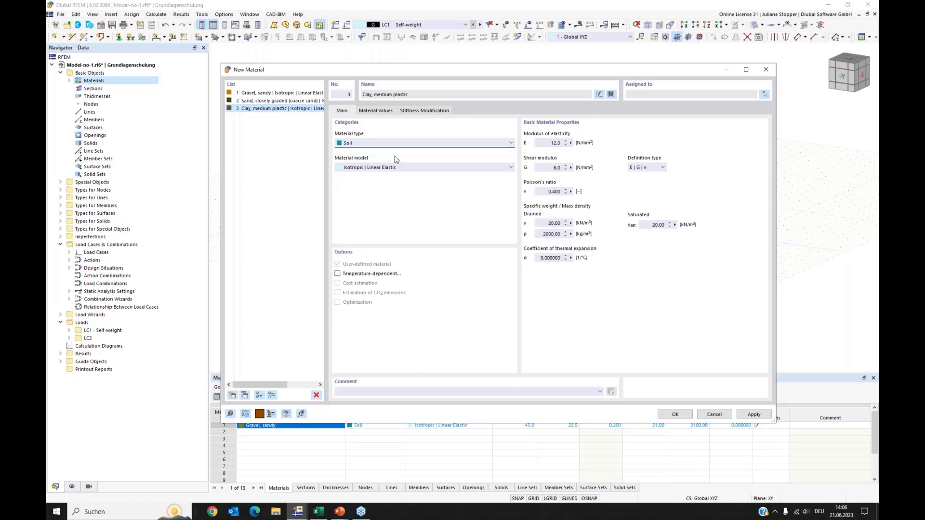
left_click(424, 169)
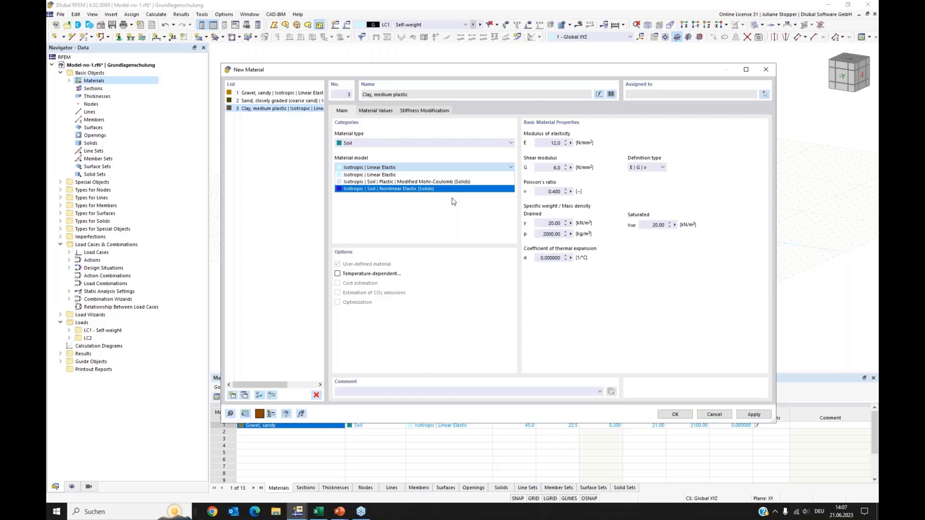
left_click(463, 221)
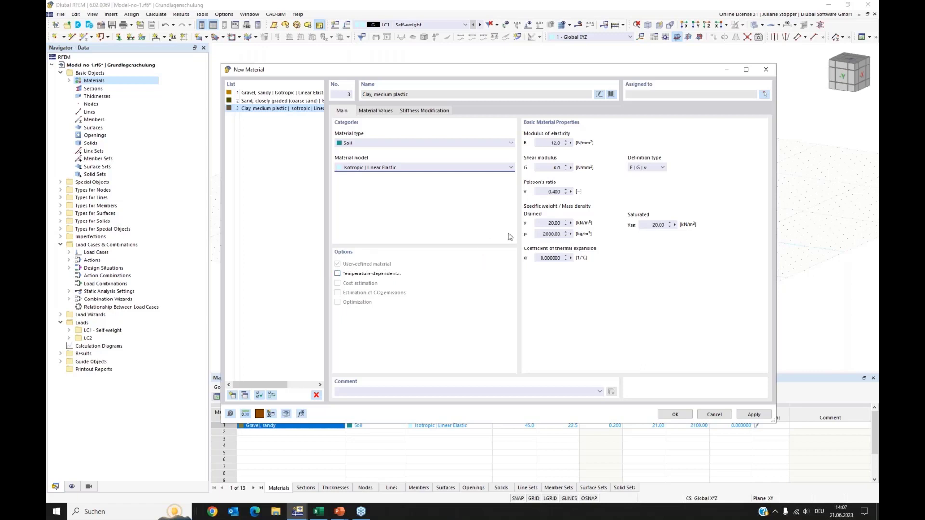
left_click(669, 416)
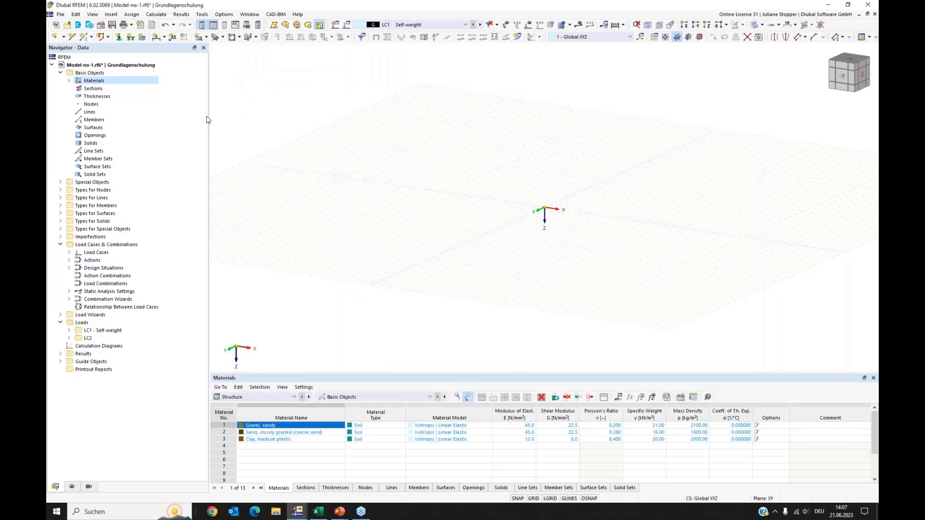
Create a new borehole under Special Objects and enable a groundwater ordinate at Z = 4.000 m.
left_click(69, 81)
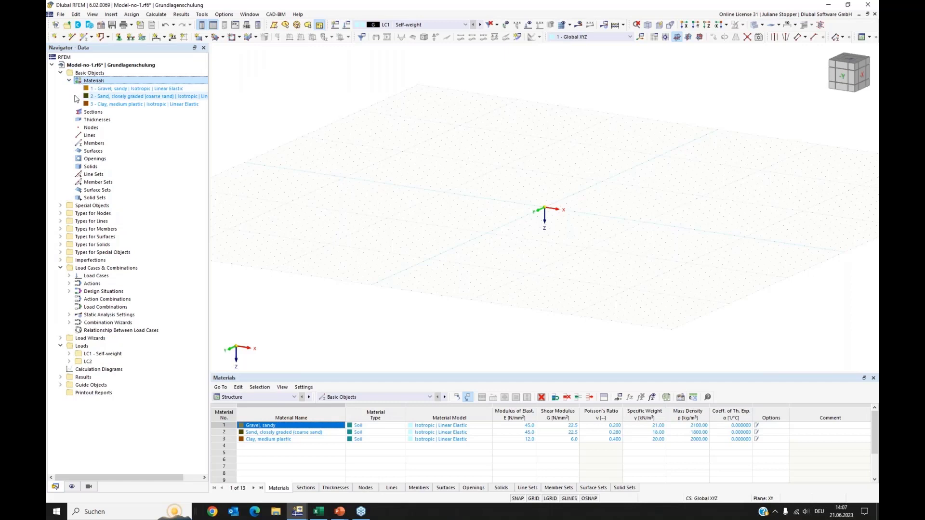
left_click(61, 207)
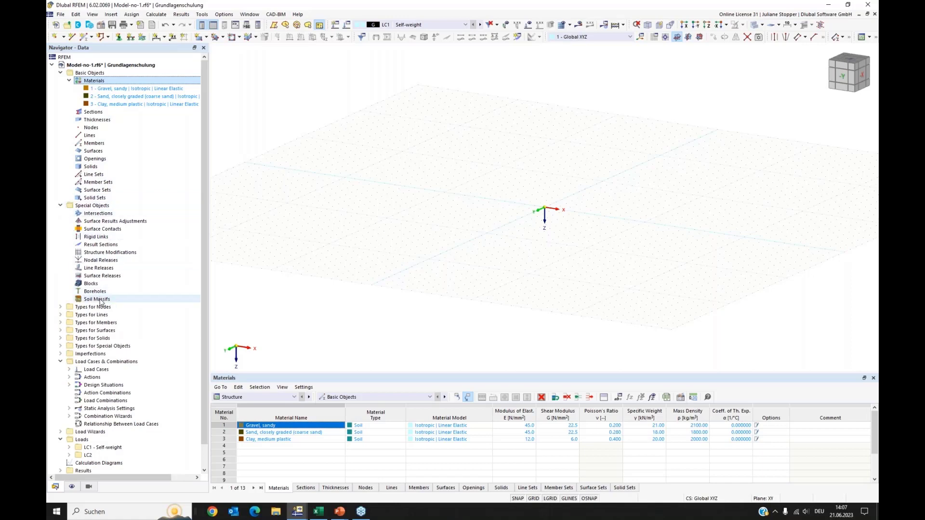
left_click(61, 72)
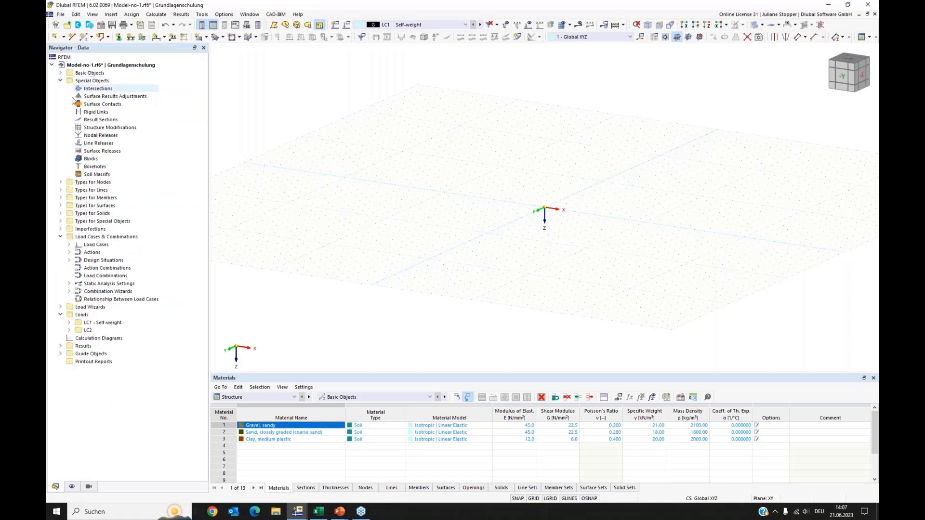
left_click(96, 169)
right_click(96, 168)
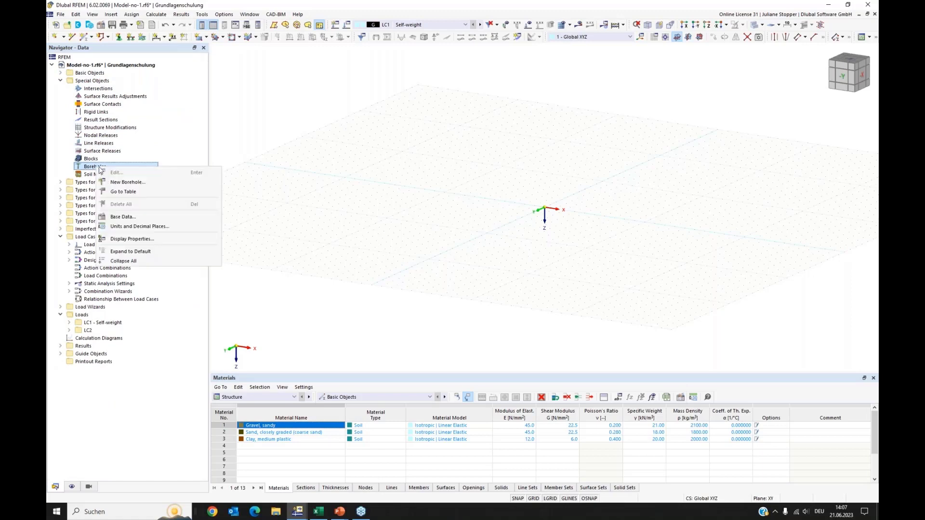
left_click(116, 181)
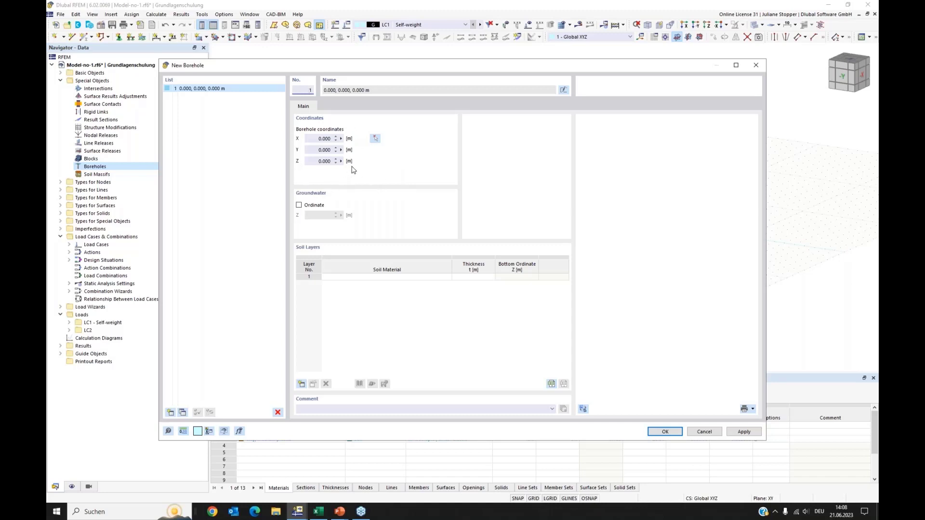
left_click(298, 205)
left_click_drag(316, 218, 349, 218)
Set the borehole's first soil layer to Sand, closely graded (coarse sand) with a thickness of 2.5 m.
left_click(486, 352)
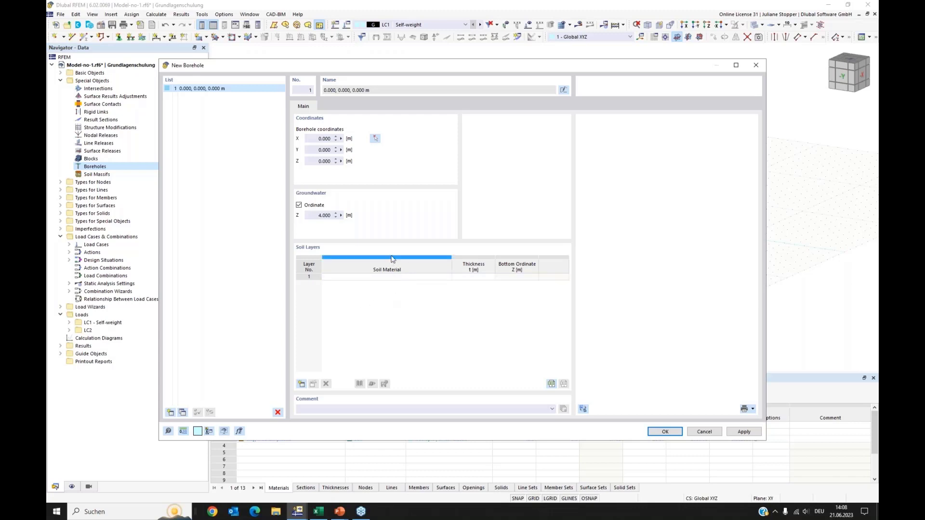
left_click(419, 278)
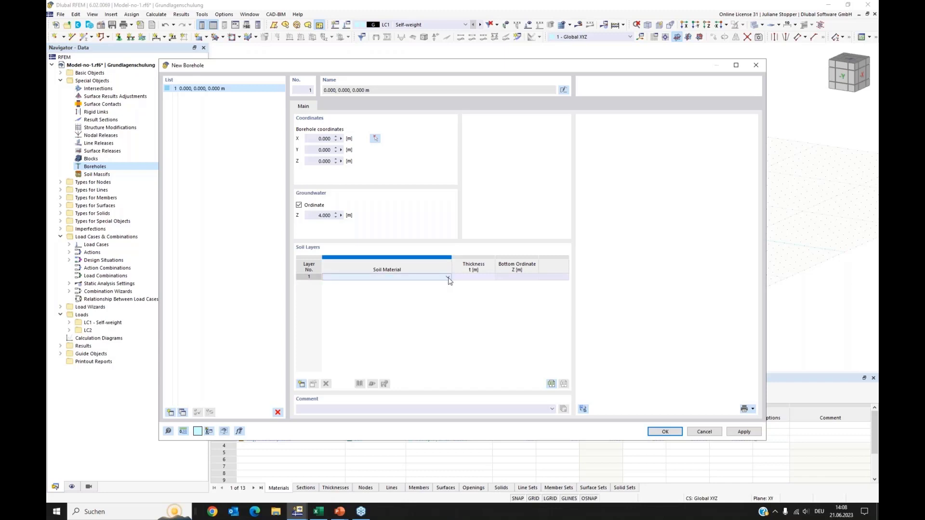
left_click(448, 279)
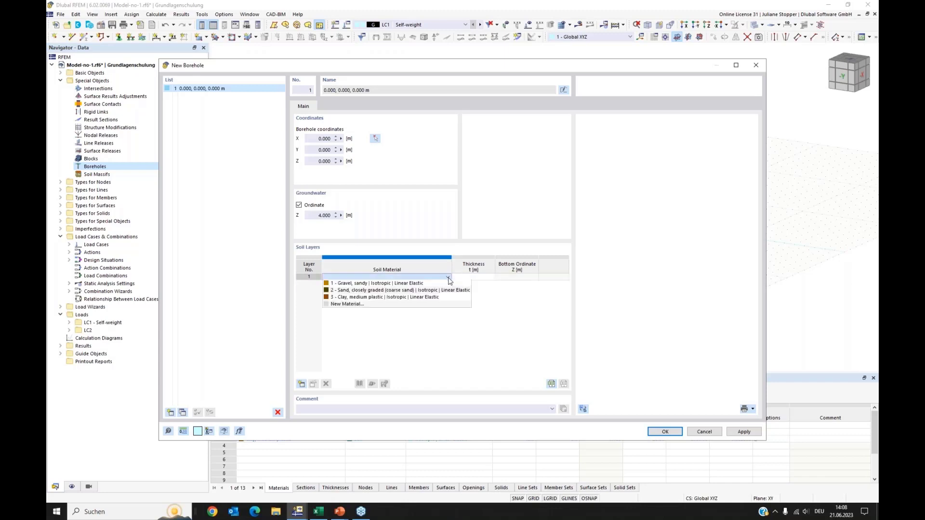
left_click(427, 291)
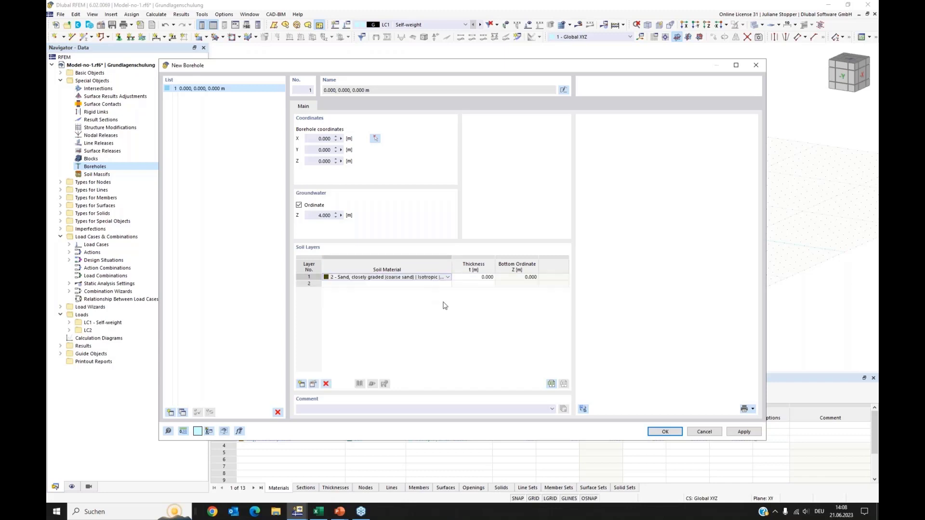
left_click(473, 278)
left_click(474, 278)
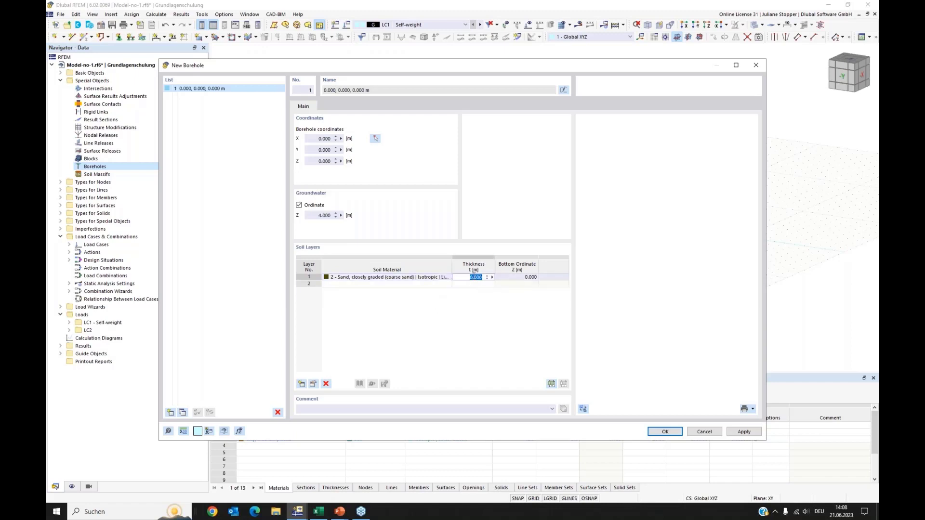
type("2.5")
key("Return")
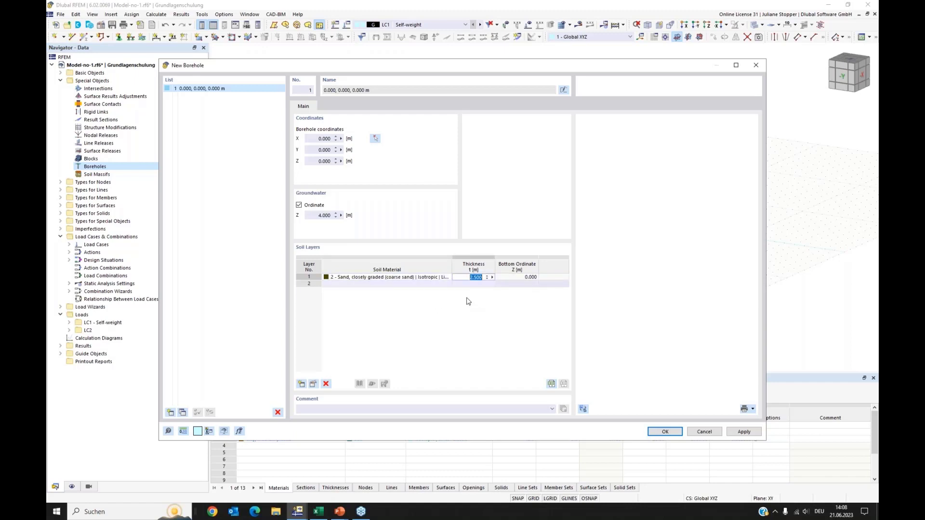
Set the second soil layer's material to Clay, medium plastic.
left_click(430, 284)
left_click(448, 284)
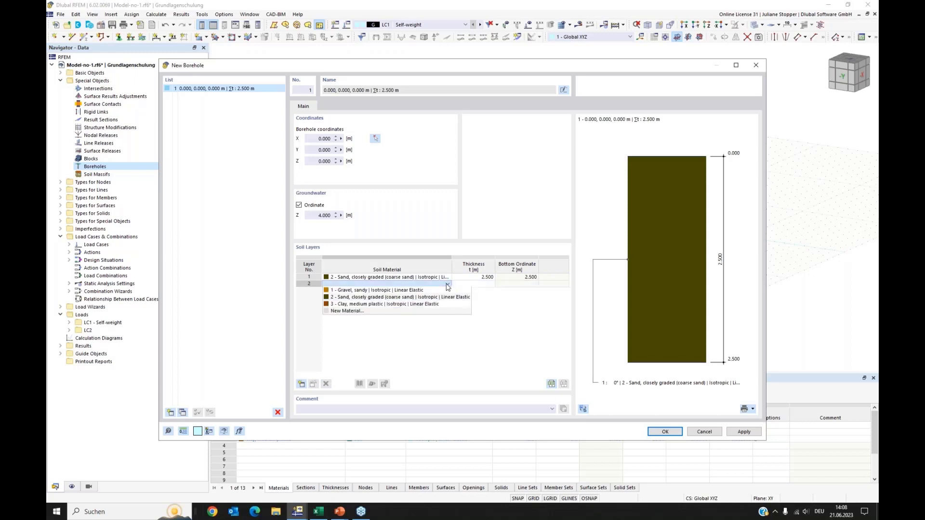
left_click(426, 306)
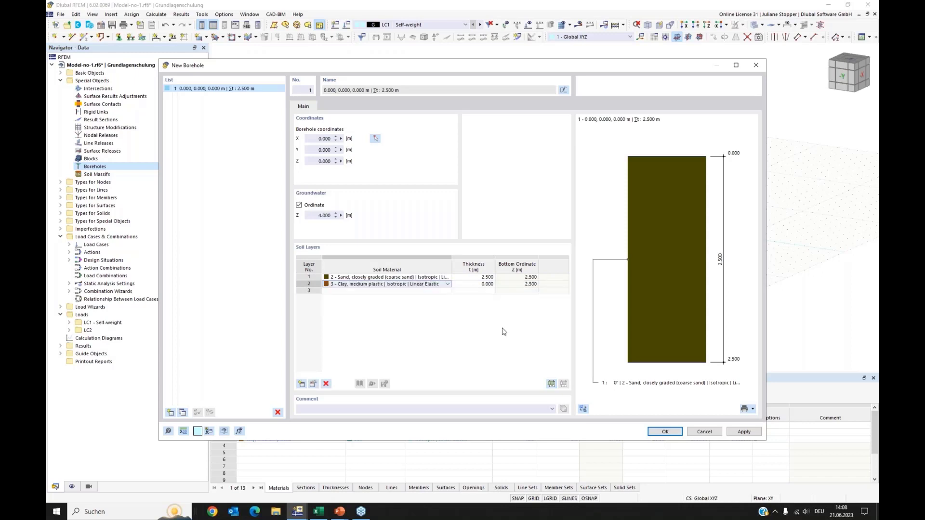
Set the second soil layer's thickness to 2 m.
left_click(482, 284)
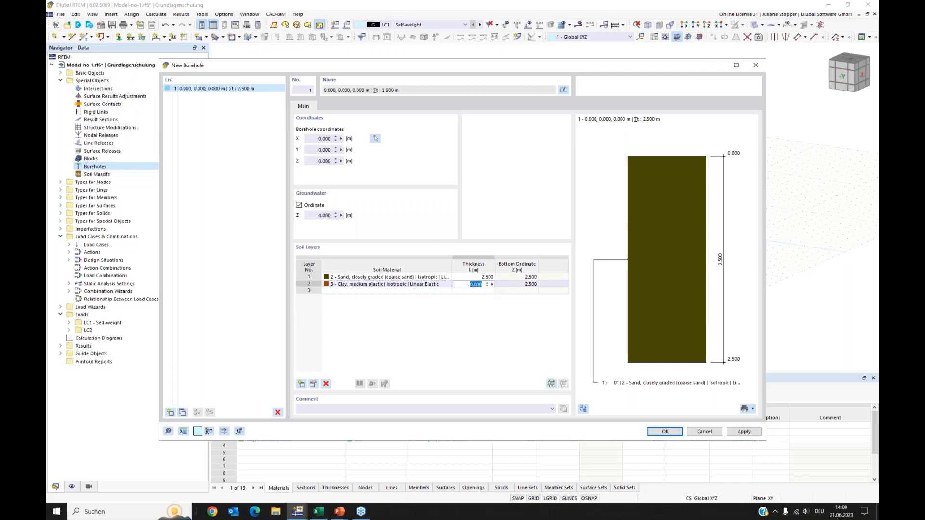
type("2")
left_click(489, 355)
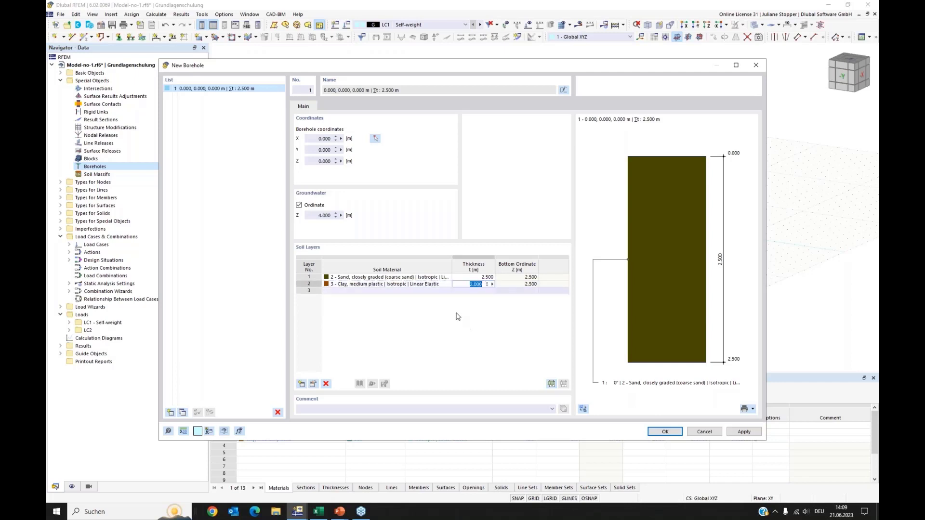
left_click(413, 292)
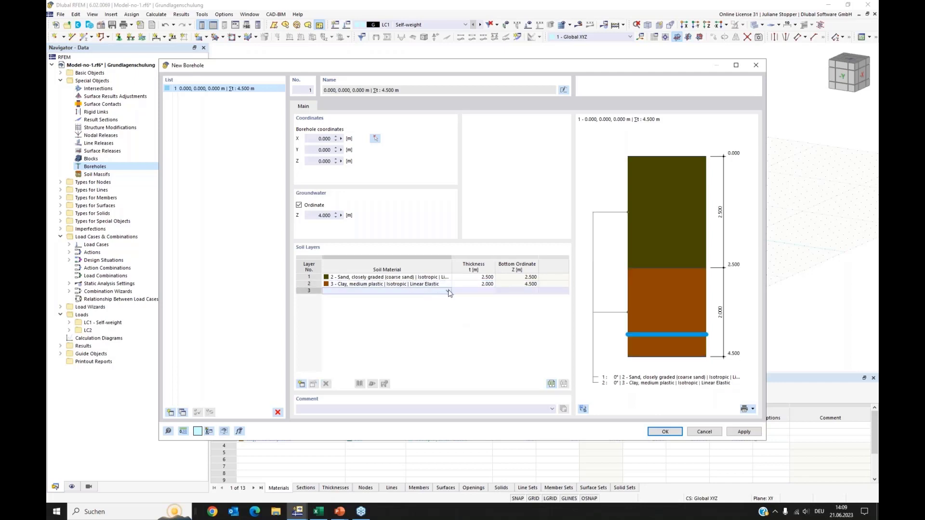
Add a third soil layer of Gravel, sandy, 15 m thick, and confirm the borehole.
left_click(448, 291)
left_click(429, 298)
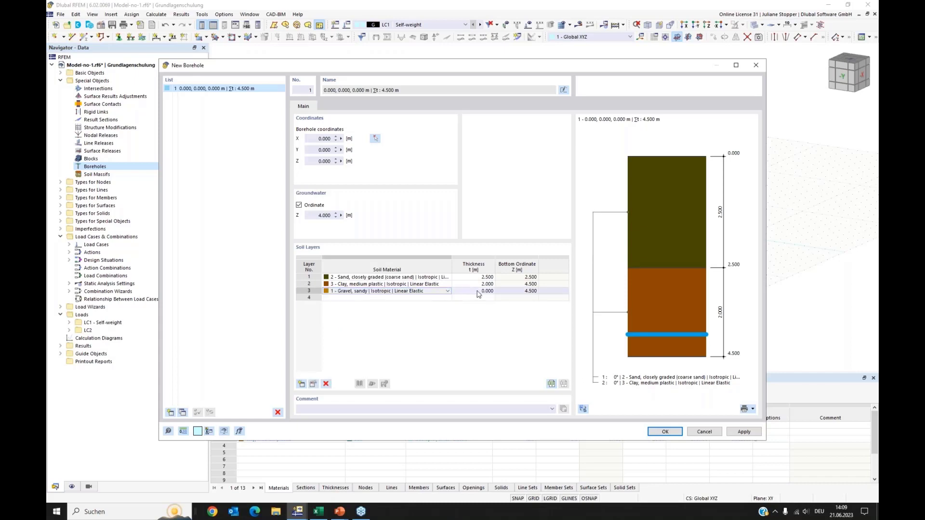
left_click(478, 291)
type("15")
key("Return")
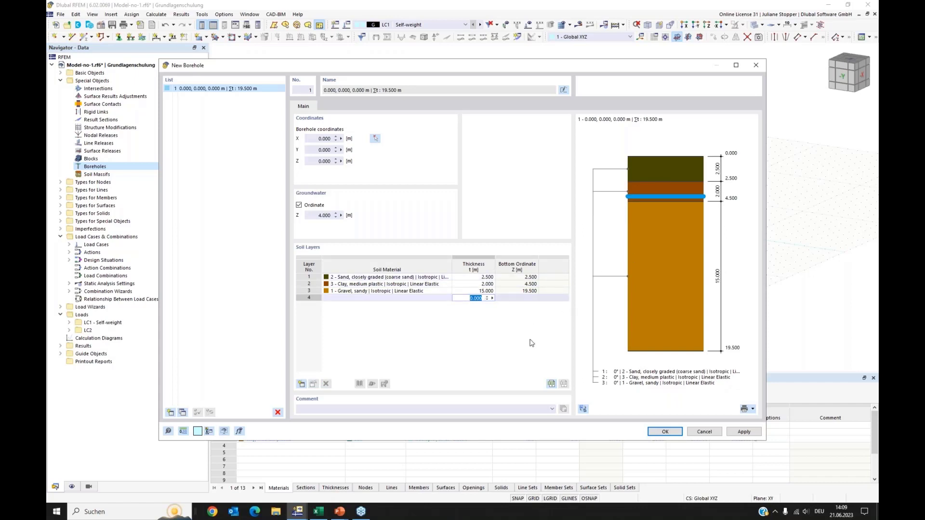
left_click(665, 431)
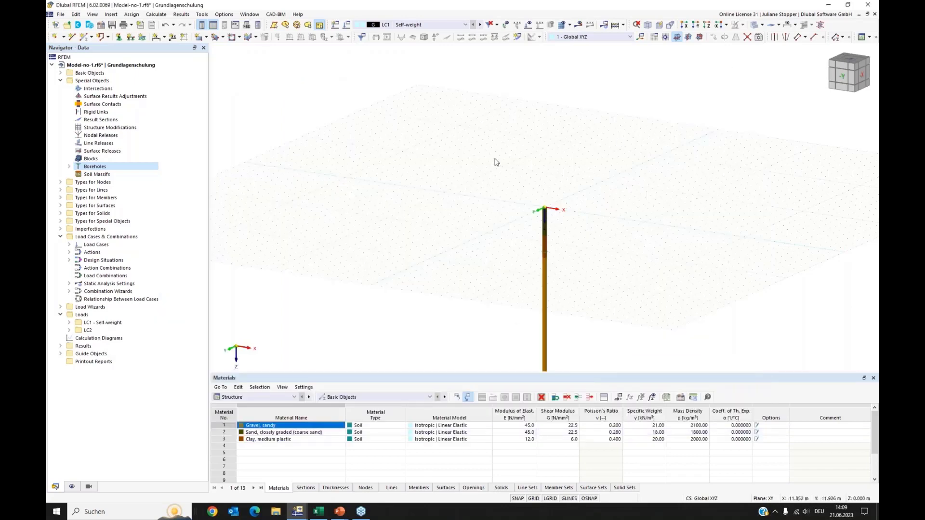
Turn off the visibility of the work plane grid.
scroll(534, 185, "up", 2)
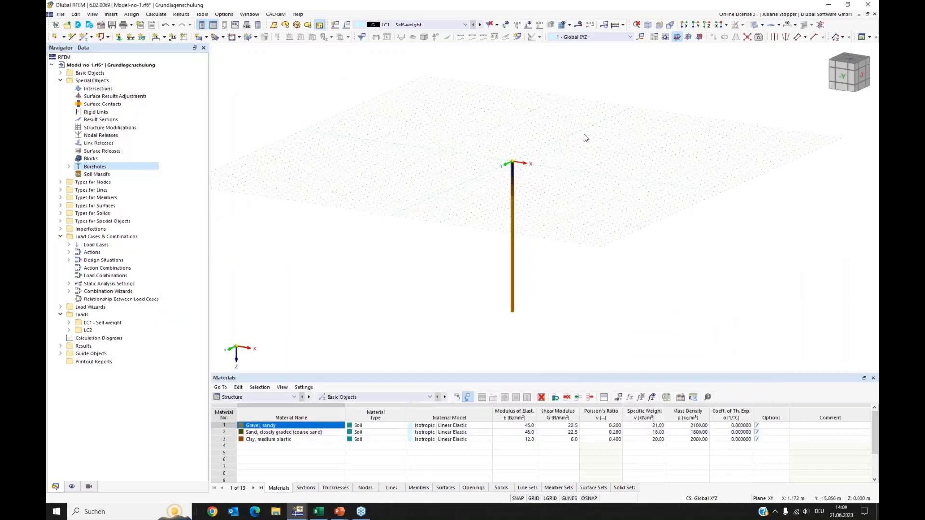
left_click(655, 38)
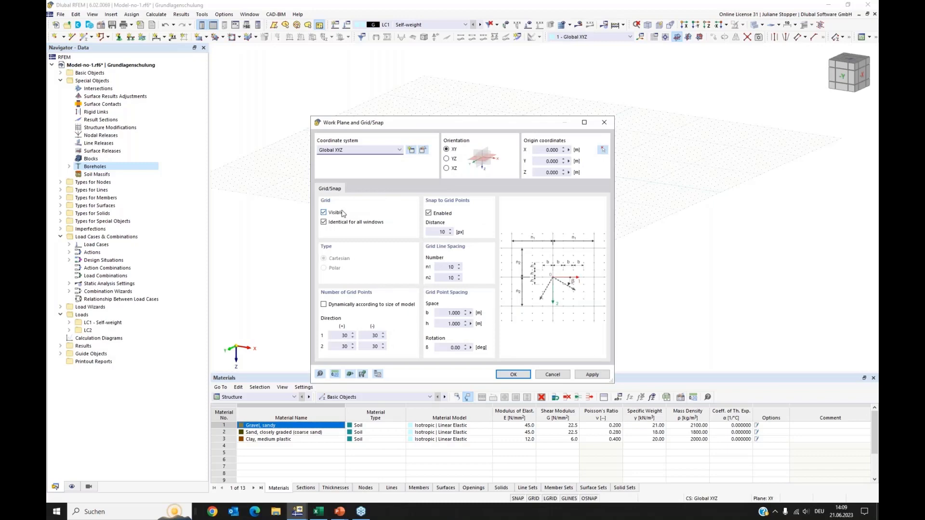
left_click(323, 213)
left_click(510, 375)
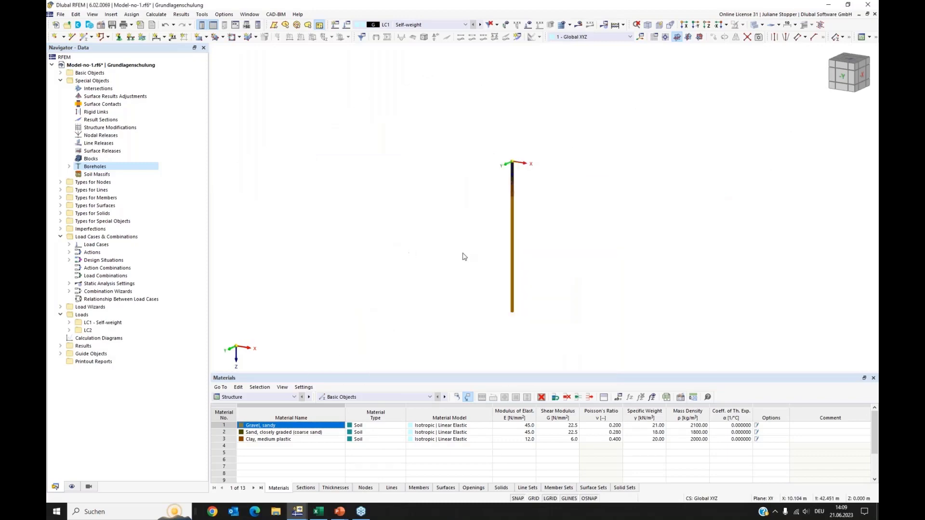
Create a background layer from the DXF file Lageplan_Aufschlussbohrungen.dxf in the 27_nextWebinarmodell project folder.
scroll(513, 168, "up", 1)
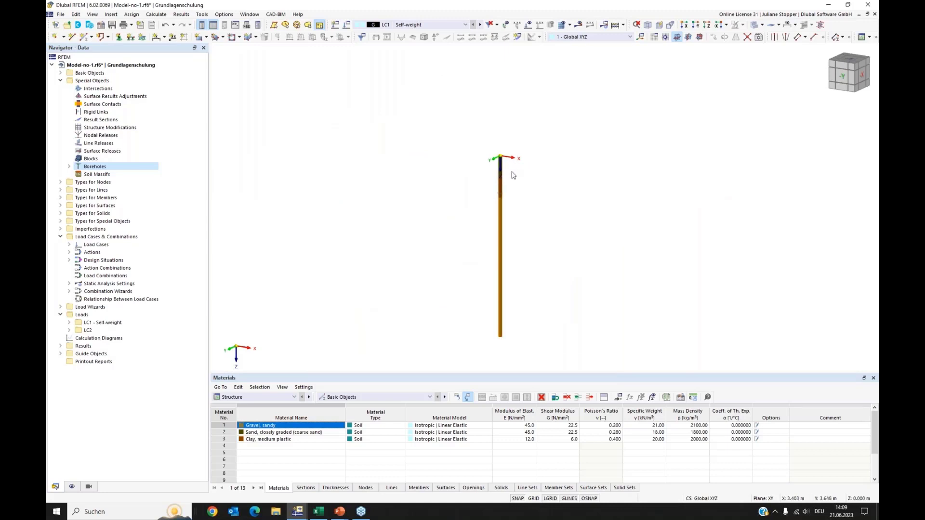
scroll(514, 178, "up", 1)
scroll(481, 175, "down", 2)
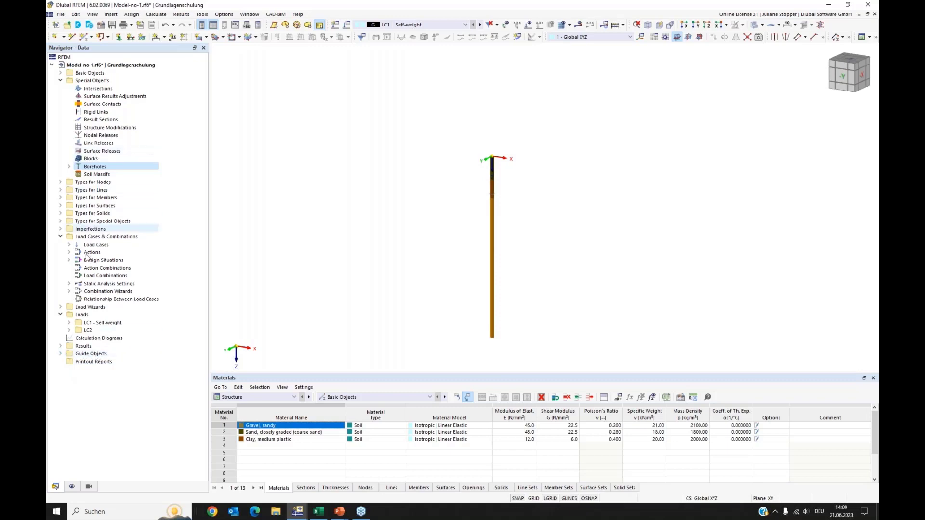
left_click(59, 355)
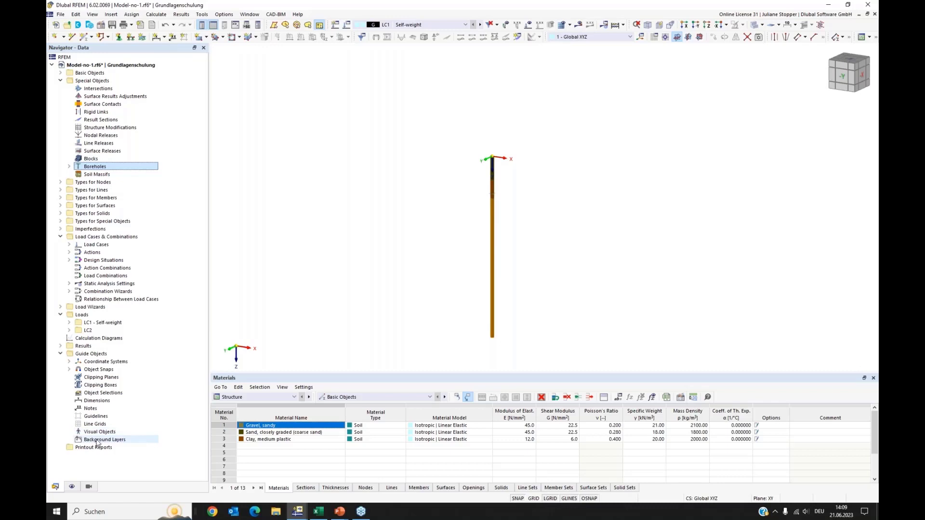
left_click(98, 440)
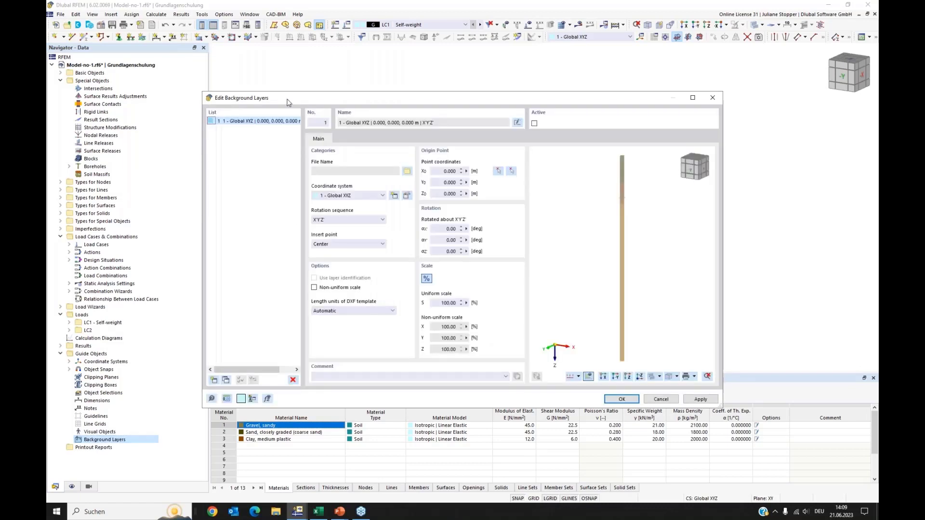
left_click(407, 173)
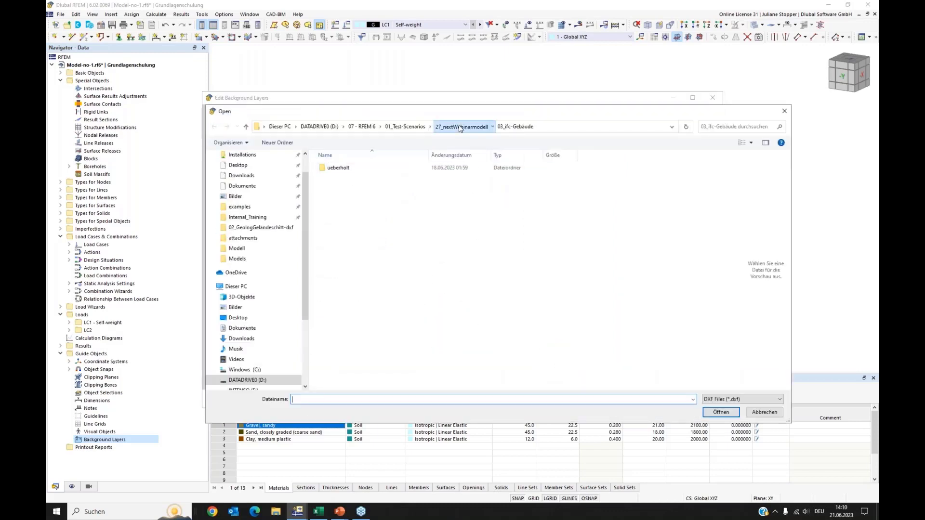
left_click(460, 128)
double_click(344, 169)
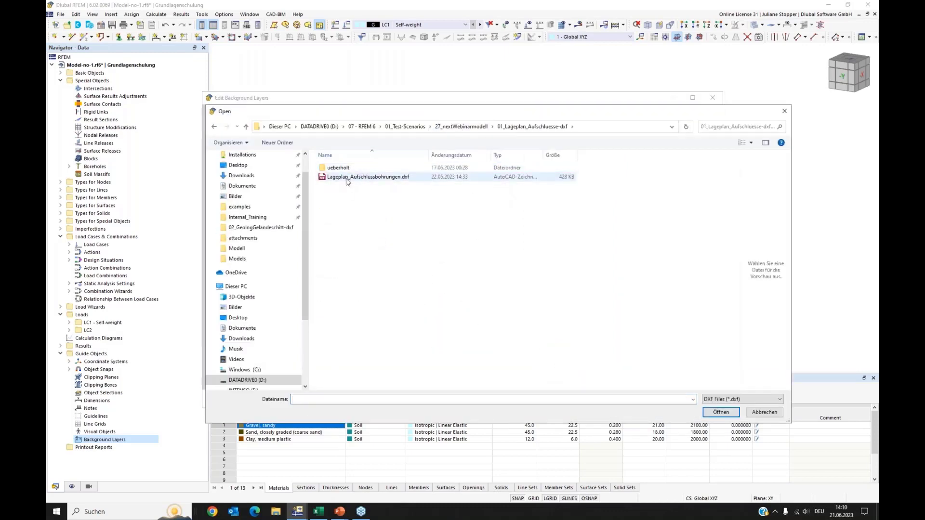
left_click(347, 178)
left_click(718, 413)
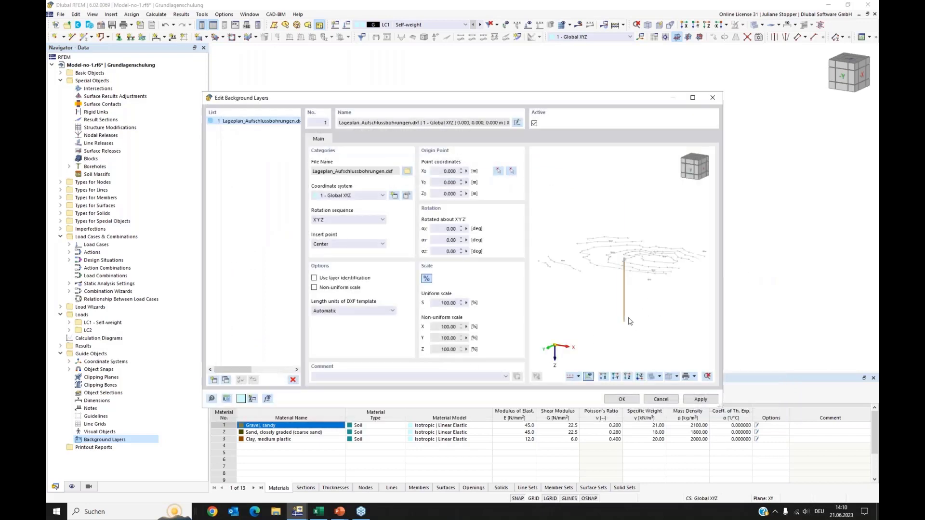
Set the background layer's rotation about the Z axis to 180°.
left_click(628, 377)
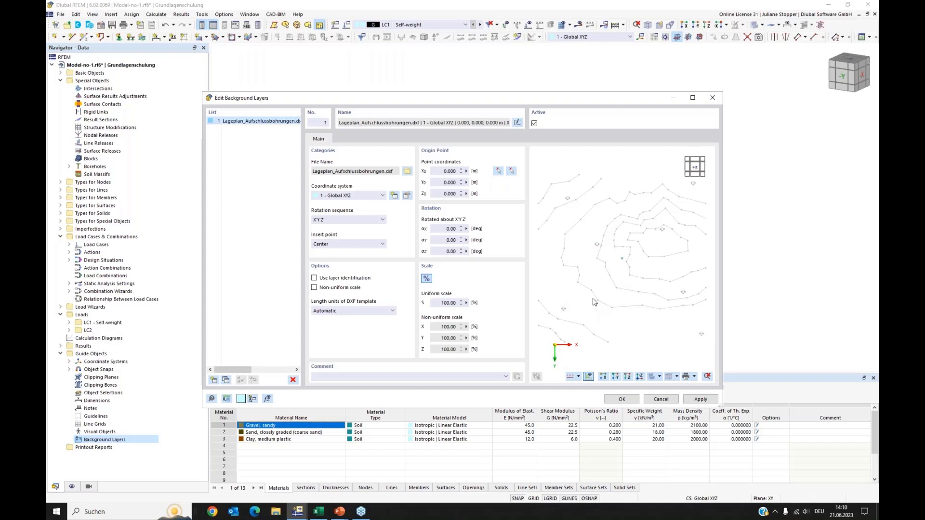
left_click(444, 251)
left_click(446, 240)
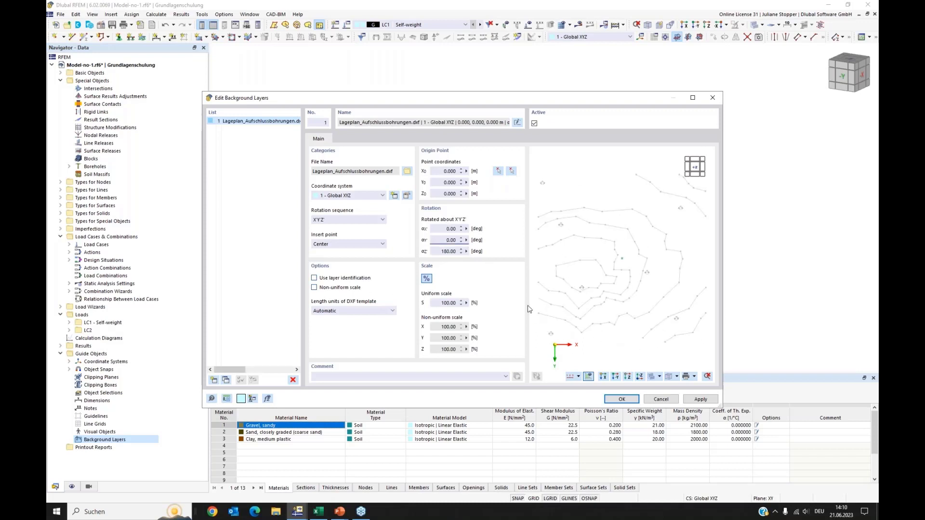
Enable layer identification, deselect the DL_NODES layer, and confirm the background layer.
left_click(314, 279)
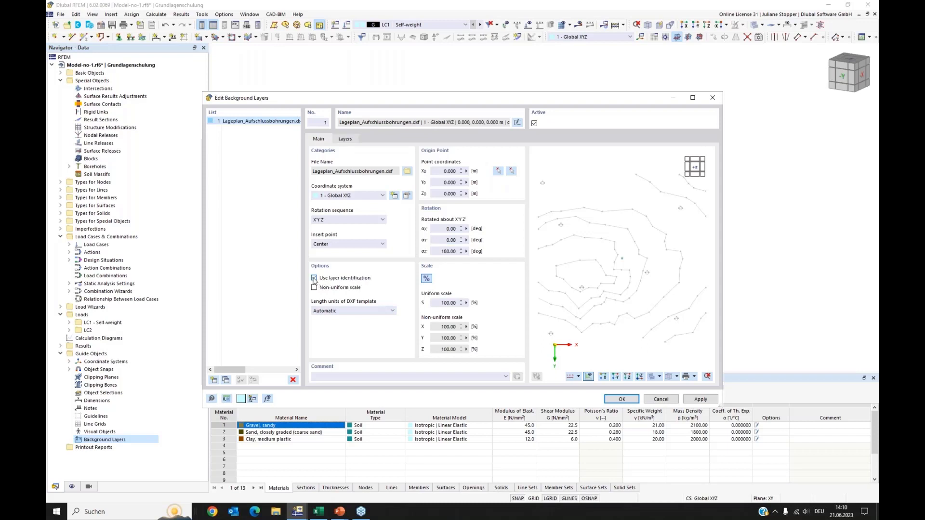
left_click(345, 140)
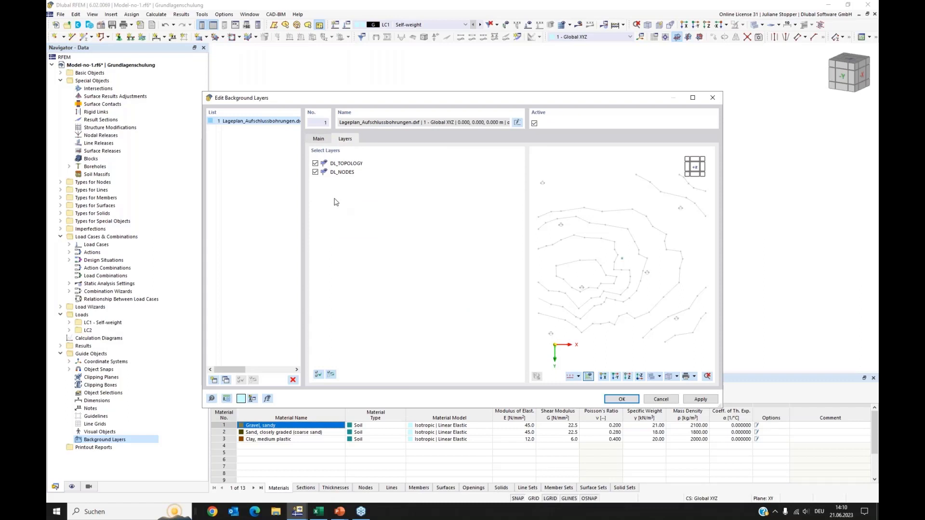
left_click(315, 173)
left_click(612, 398)
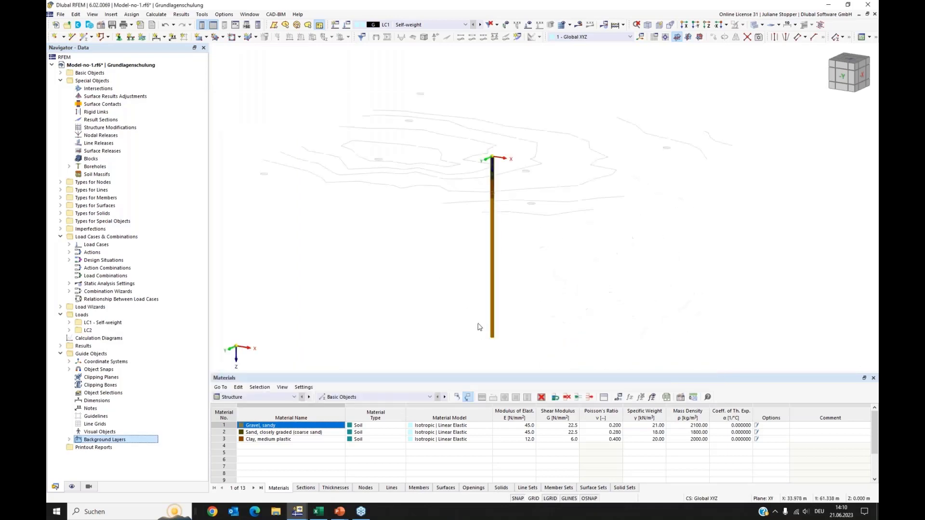
Edit the Standard object snap to disable nodes, guidelines and line grids, and set it active.
left_click(701, 37)
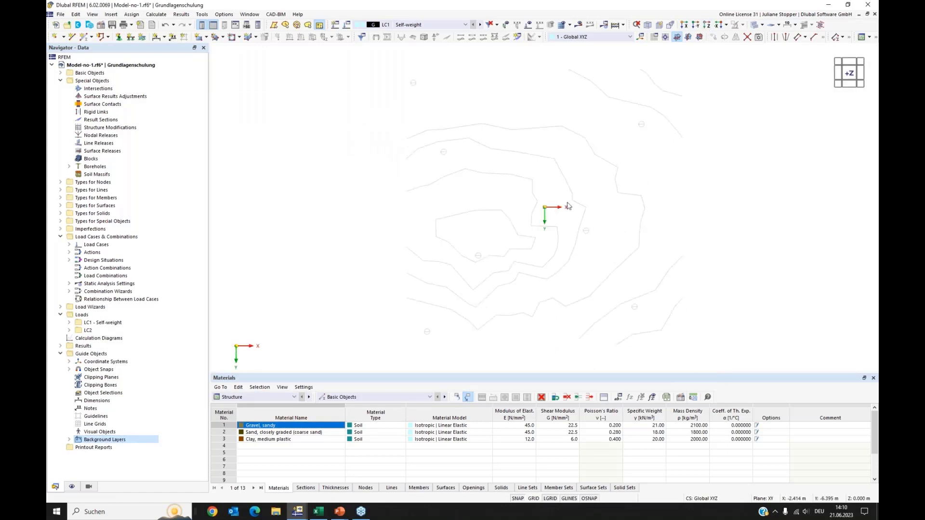
middle_click_drag(626, 277, 626, 236, "ctrl")
middle_click_drag(462, 204, 457, 224)
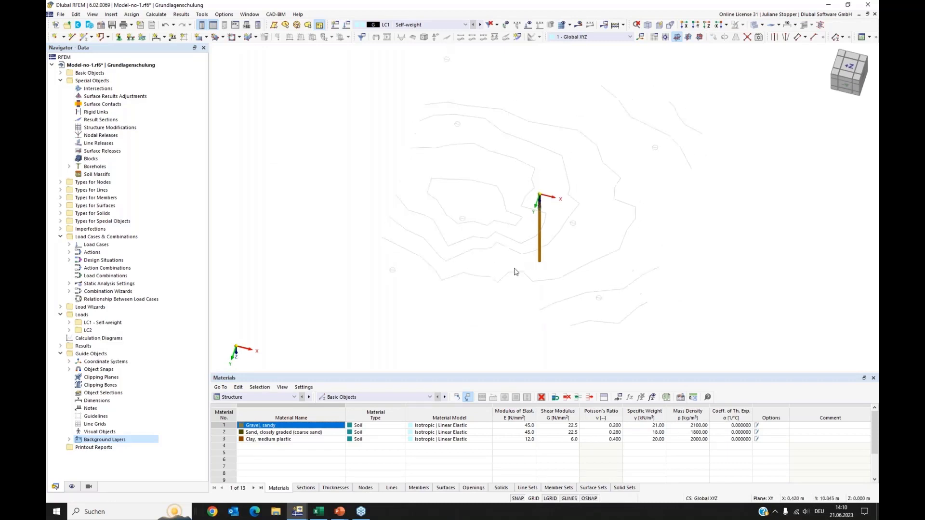
middle_click_drag(515, 272, 522, 244, "ctrl")
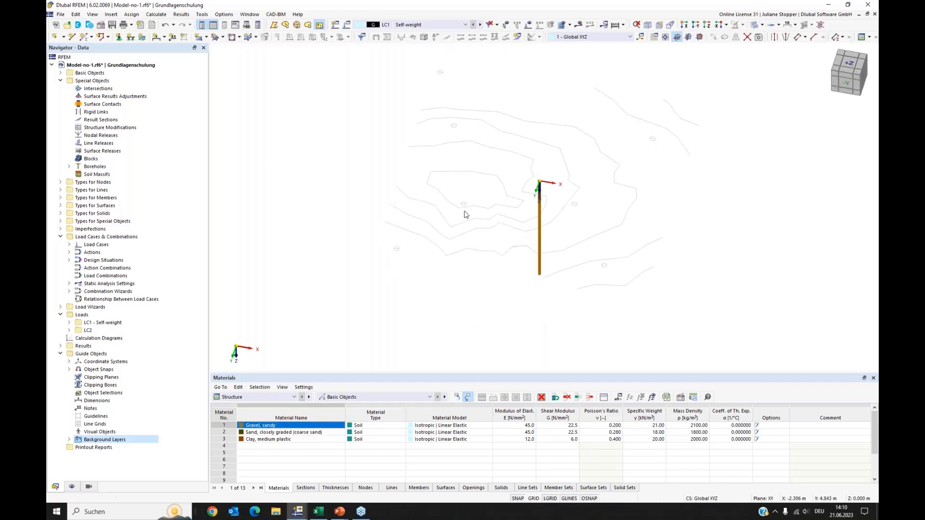
left_click(69, 370)
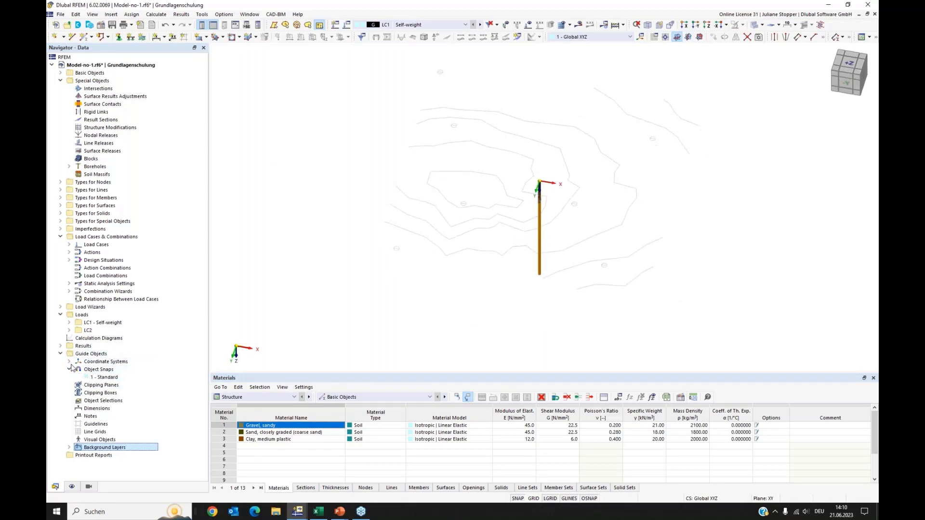
left_click(102, 379)
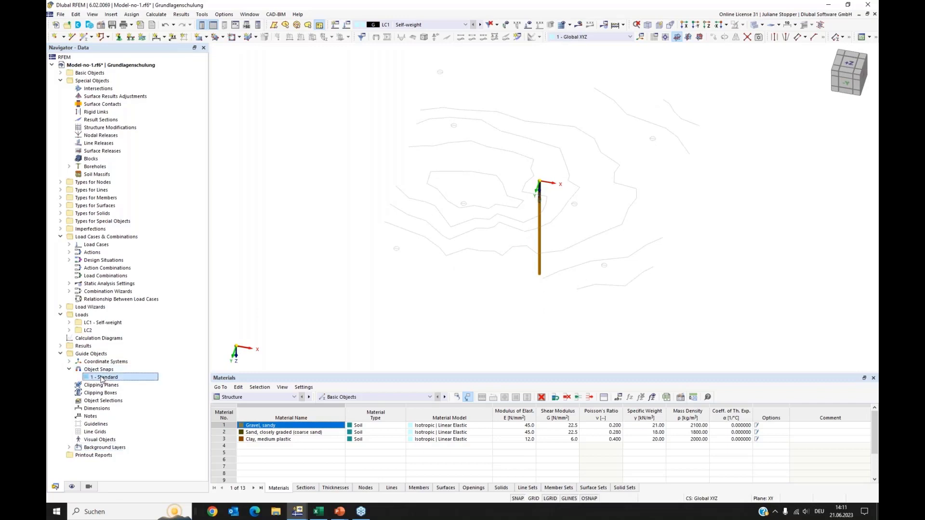
double_click(102, 378)
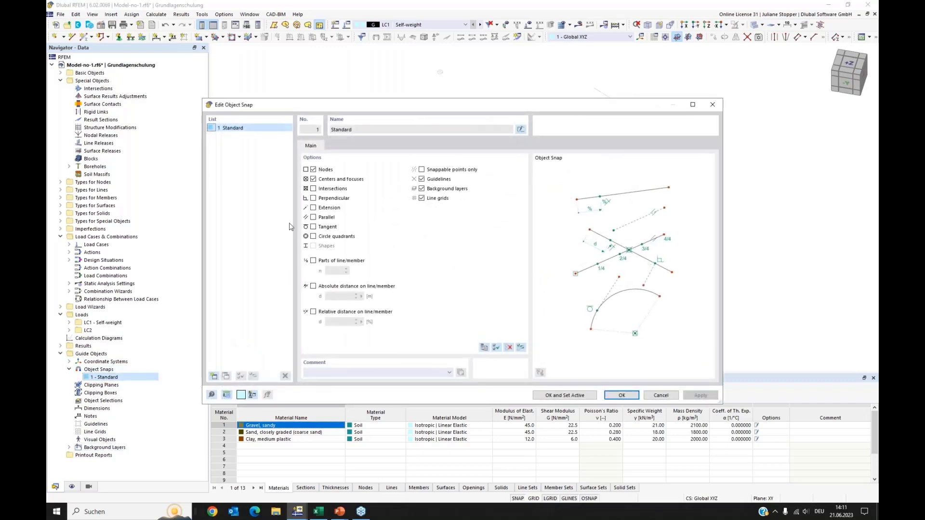
left_click(313, 169)
left_click(421, 198)
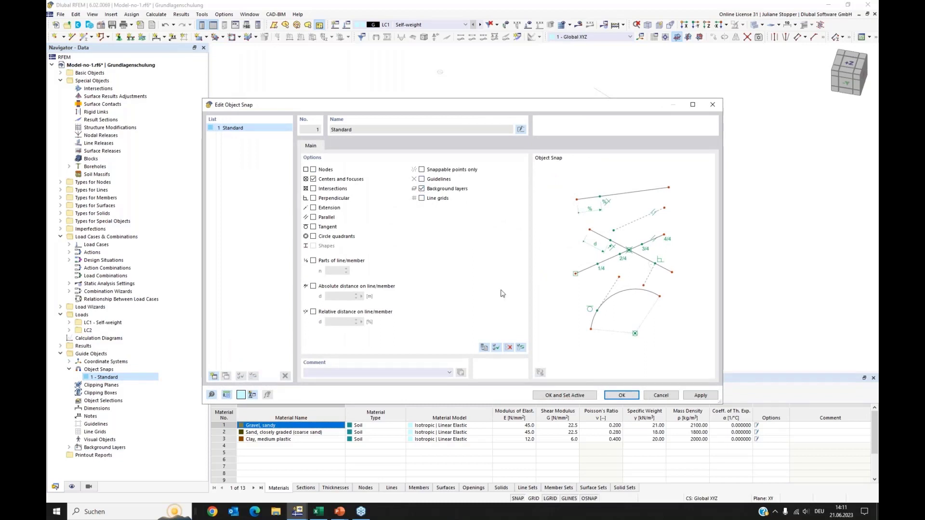
left_click(575, 396)
Place a new node at the top of the borehole at the origin.
scroll(558, 162, "up", 2)
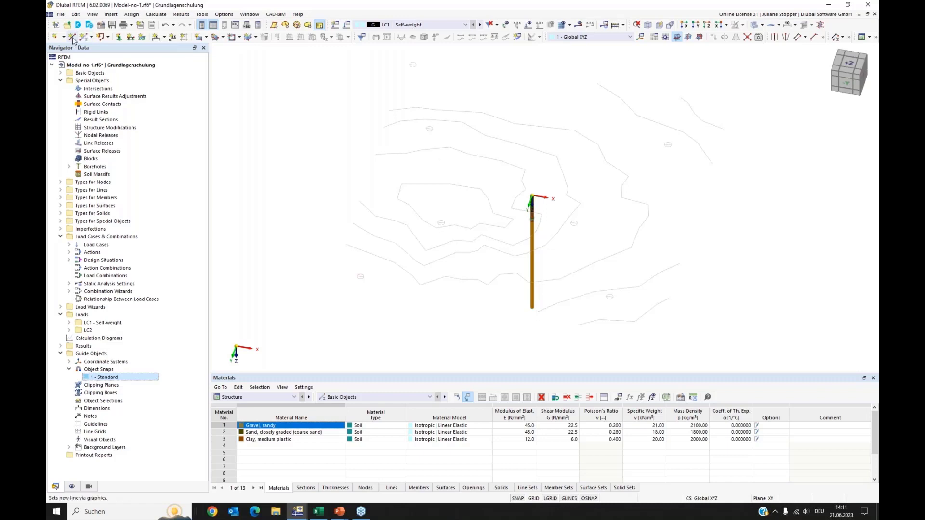
left_click(55, 37)
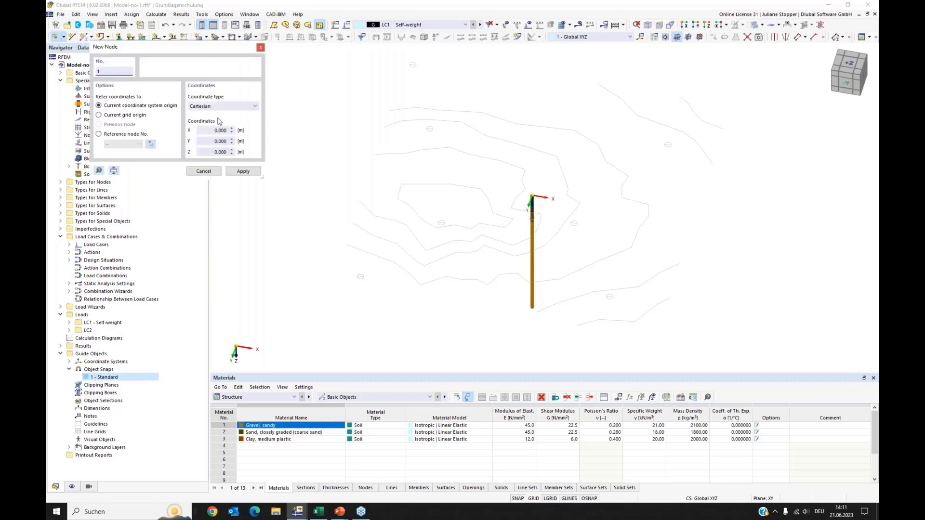
scroll(555, 200, "up", 2)
scroll(532, 191, "up", 1)
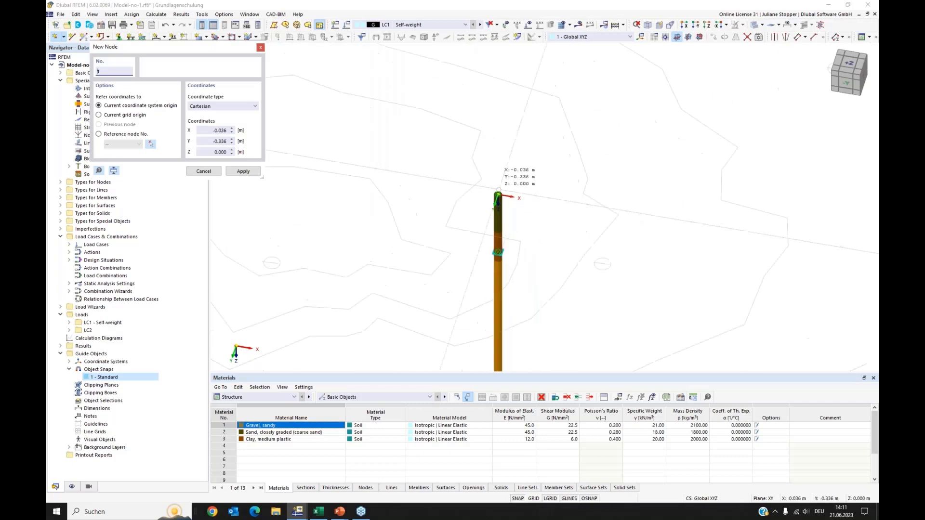
left_click(498, 194)
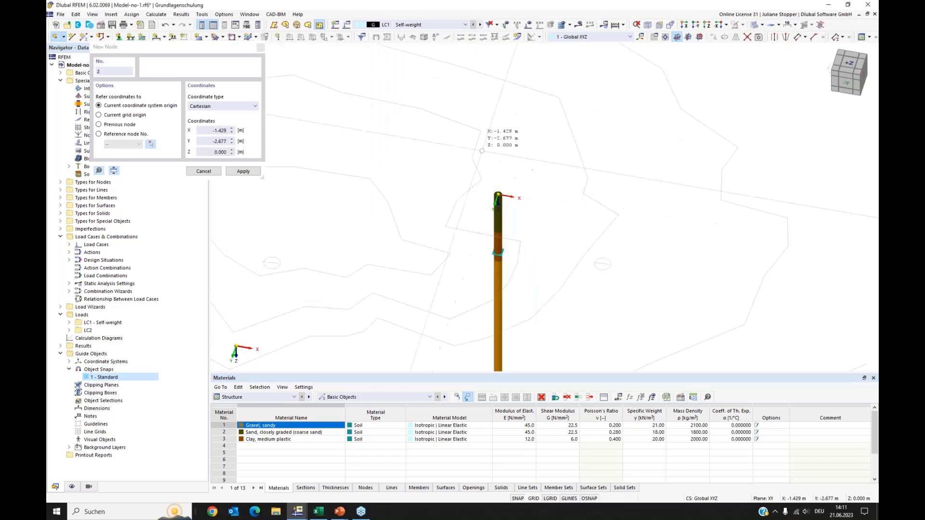
key("Escape")
Move the borehole's node onto the site plan at about X −17 m, Y 18 m.
scroll(496, 159, "down", 1)
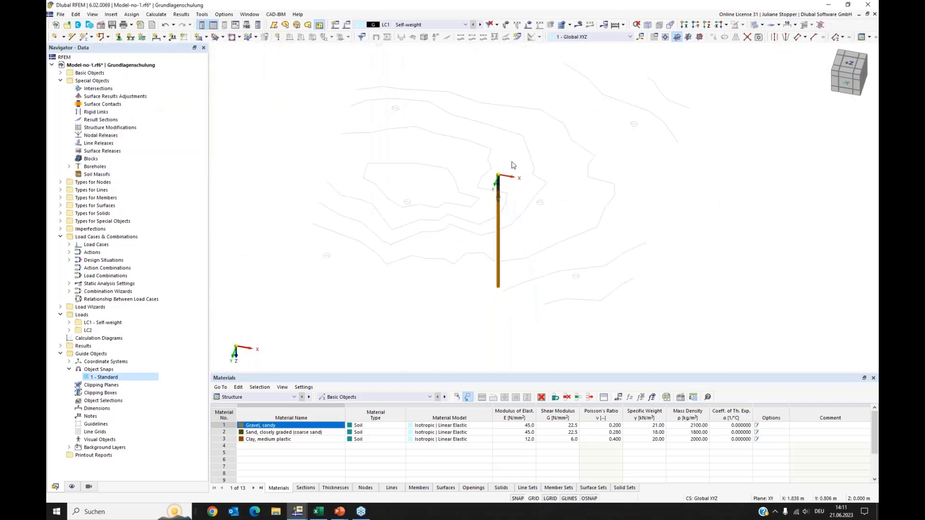
scroll(505, 166, "down", 3)
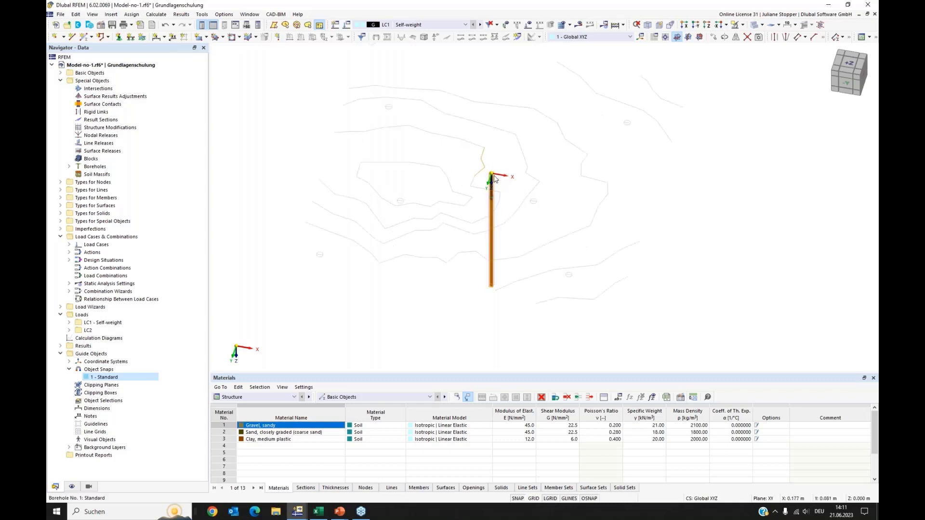
scroll(496, 182, "up", 2)
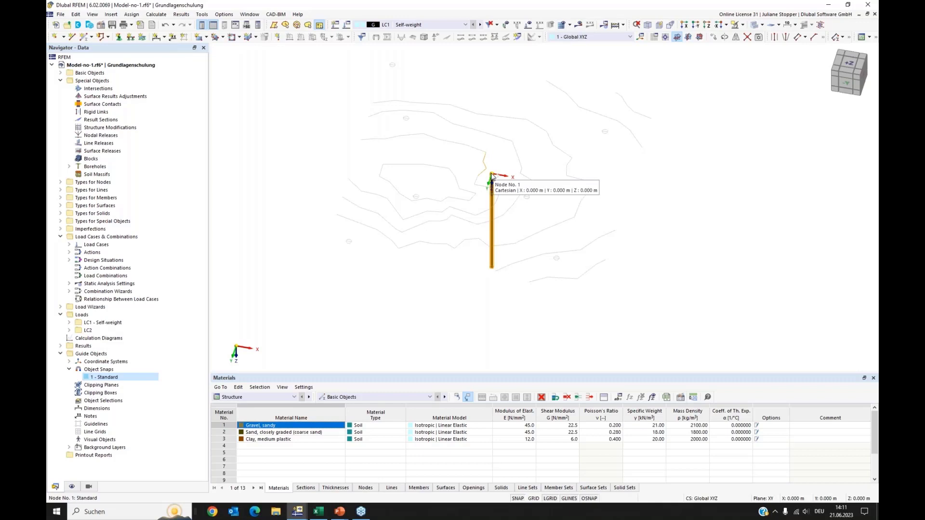
left_click_drag(492, 178, 349, 245, "ctrl")
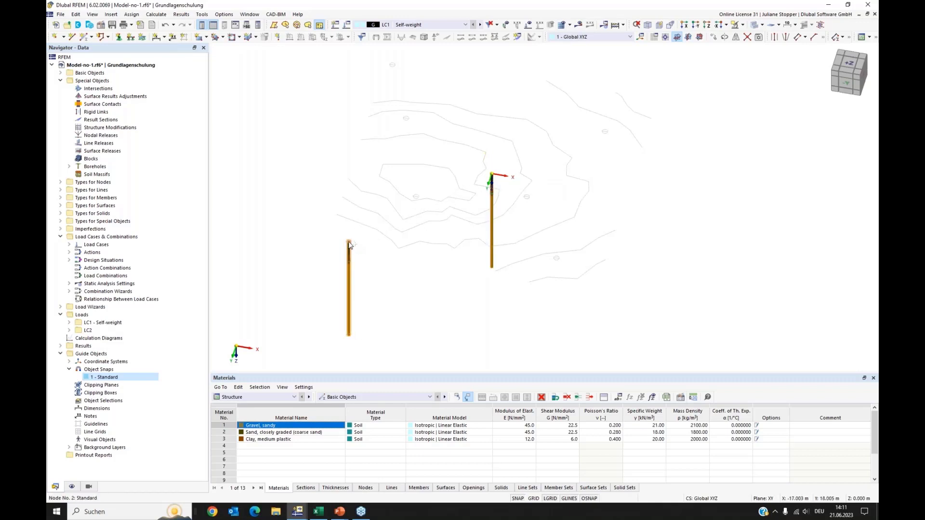
Copy the borehole to further positions spread across the site plan.
left_click_drag(349, 244, 416, 200, "ctrl")
middle_click_drag(444, 154, 439, 187)
left_click_drag(412, 233, 562, 299, "ctrl")
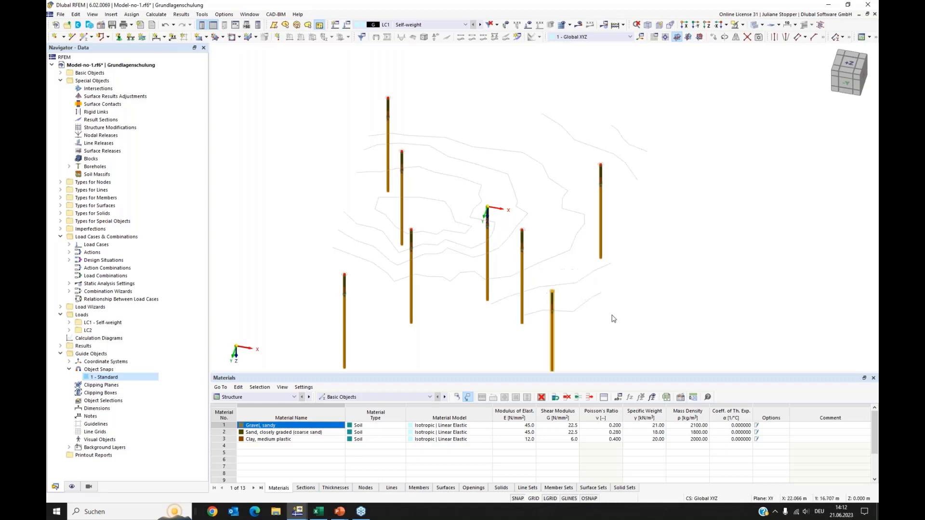
Delete the original borehole standing at the model origin.
scroll(610, 299, "down", 3)
middle_click_drag(610, 317, 605, 311, "ctrl")
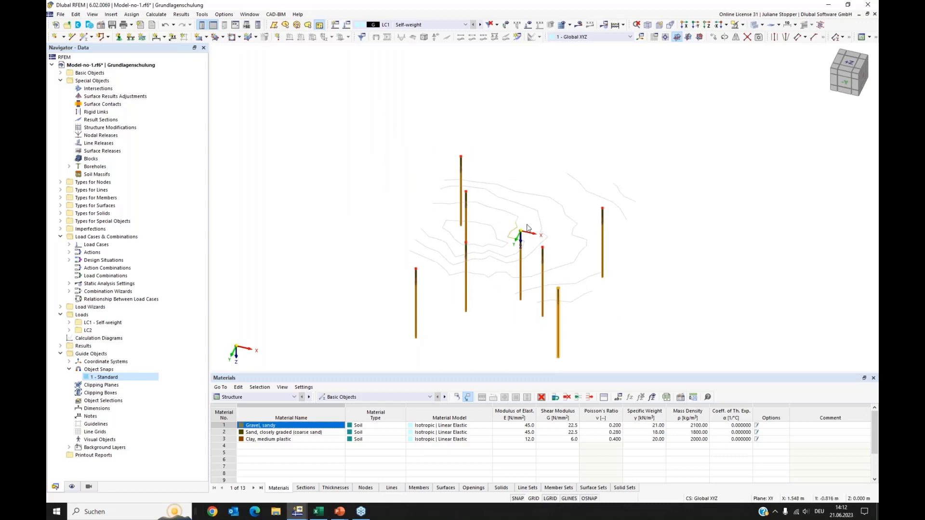
left_click(515, 243, "ctrl")
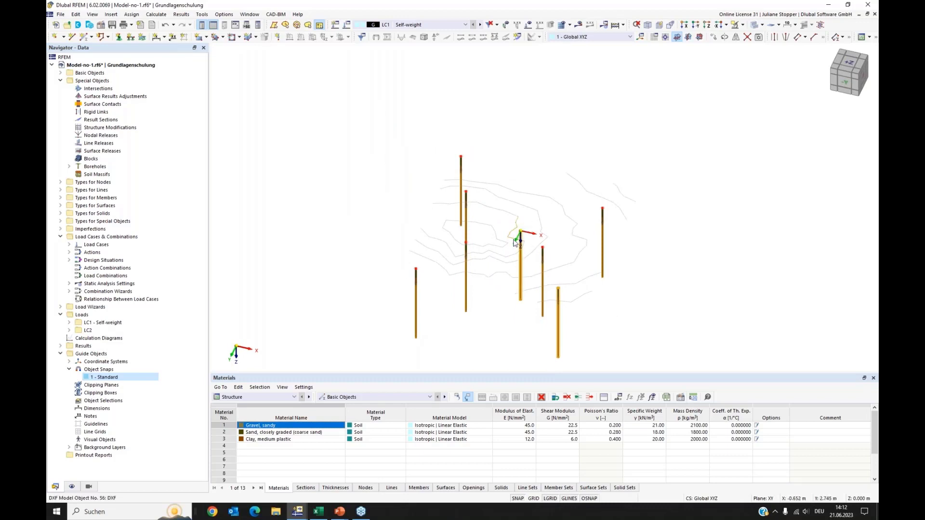
key("Delete")
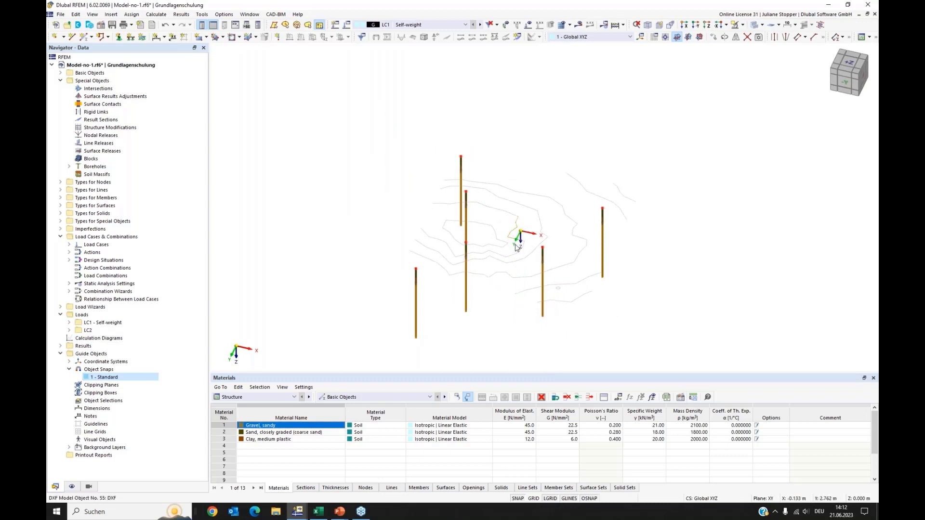
left_click(165, 26)
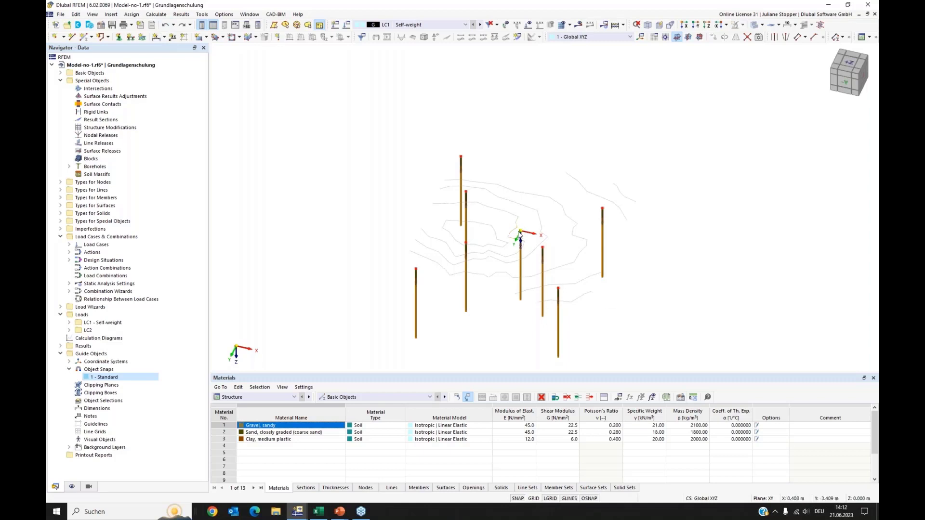
left_click(521, 245)
key("Delete")
Orbit the view to inspect the boreholes' positions and depths relative to the site plan.
middle_click_drag(645, 329, 537, 324, "ctrl")
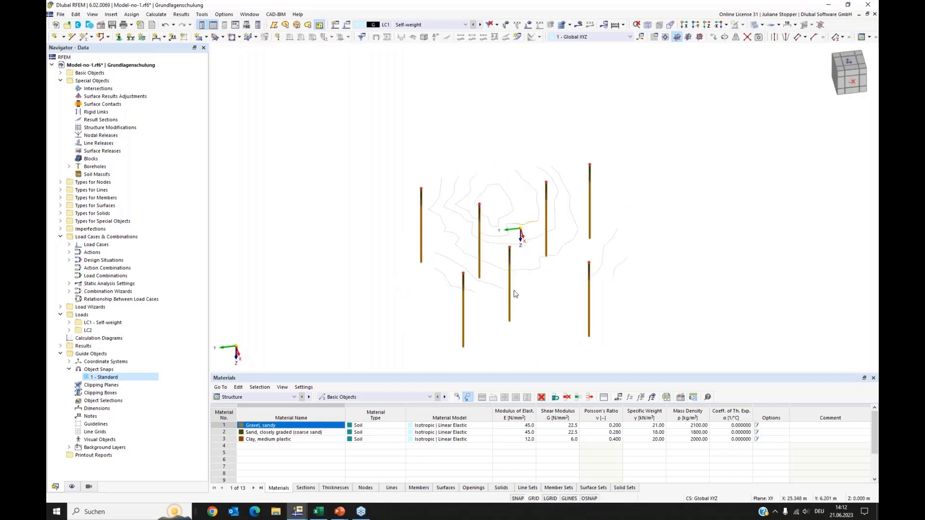
middle_click_drag(431, 286, 505, 234, "ctrl")
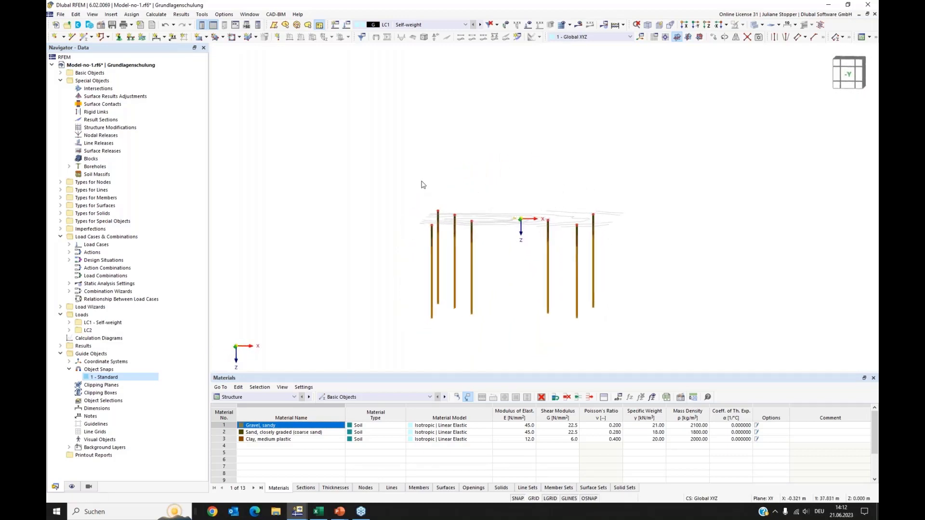
left_click_drag(407, 194, 609, 236)
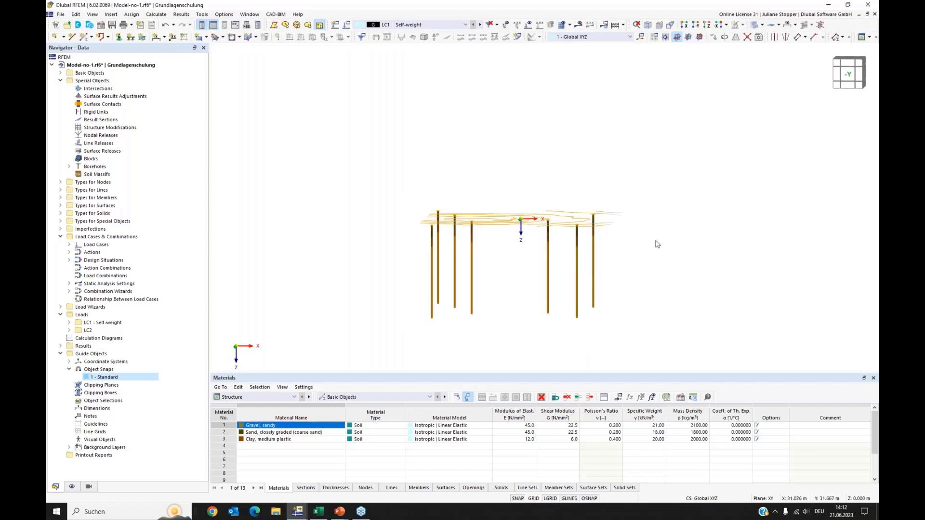
middle_click_drag(659, 245, 639, 273, "ctrl")
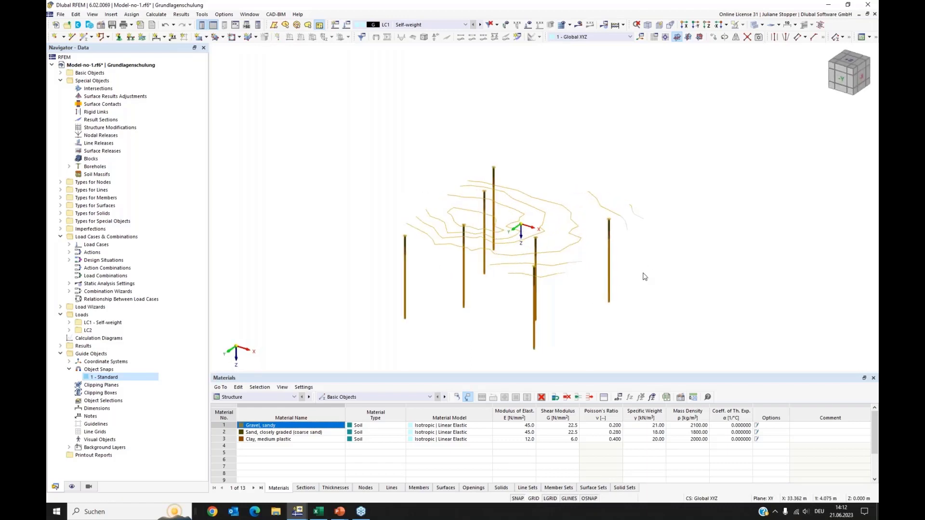
left_click(642, 274)
mouse_move(386, 323)
middle_mouse_down("ctrl")
mouse_move(461, 305)
mouse_move(381, 306)
middle_mouse_up("ctrl")
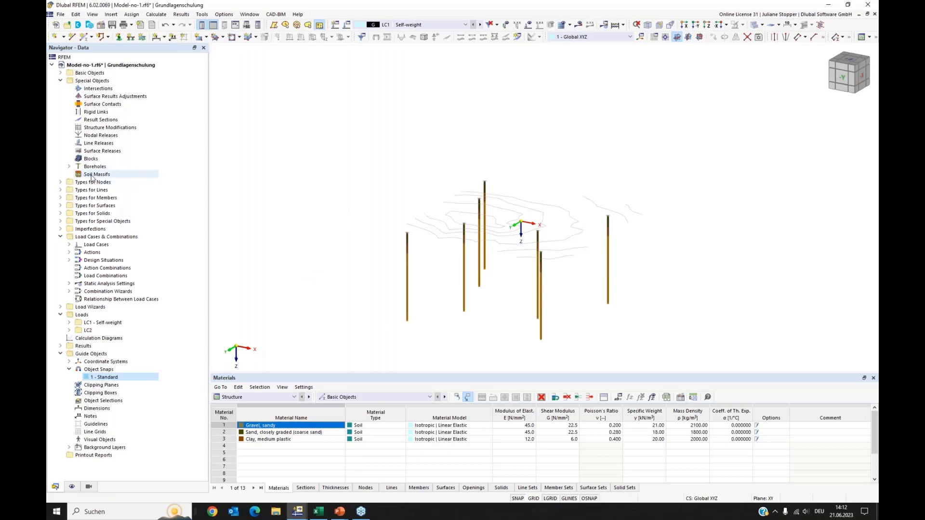
Create a new soil massif and assign boreholes 2-8 to it by selecting them in the model.
left_click(88, 176)
right_click(91, 178)
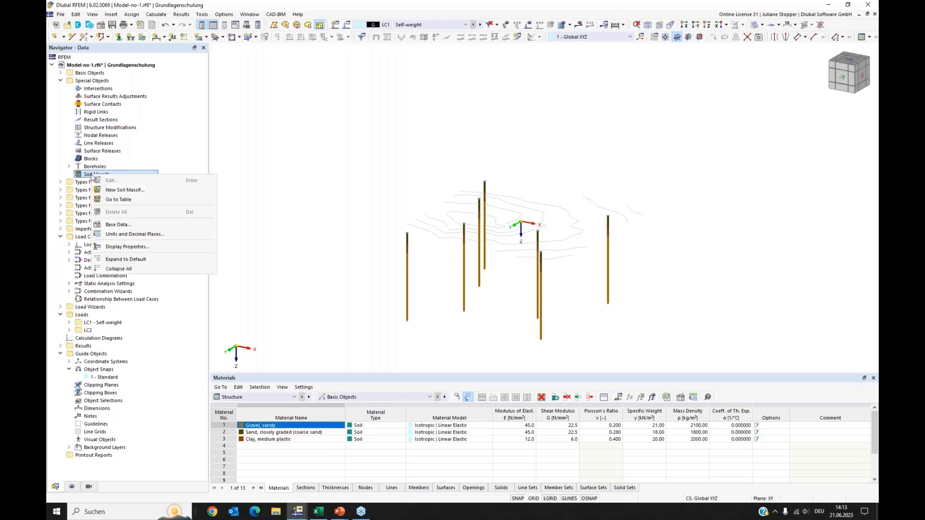
left_click(145, 190)
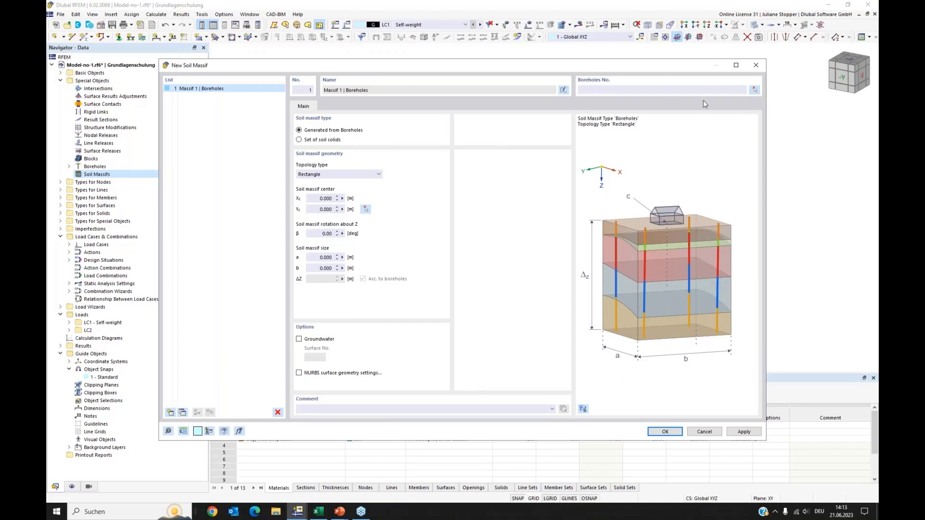
left_click(604, 90)
left_click(755, 91)
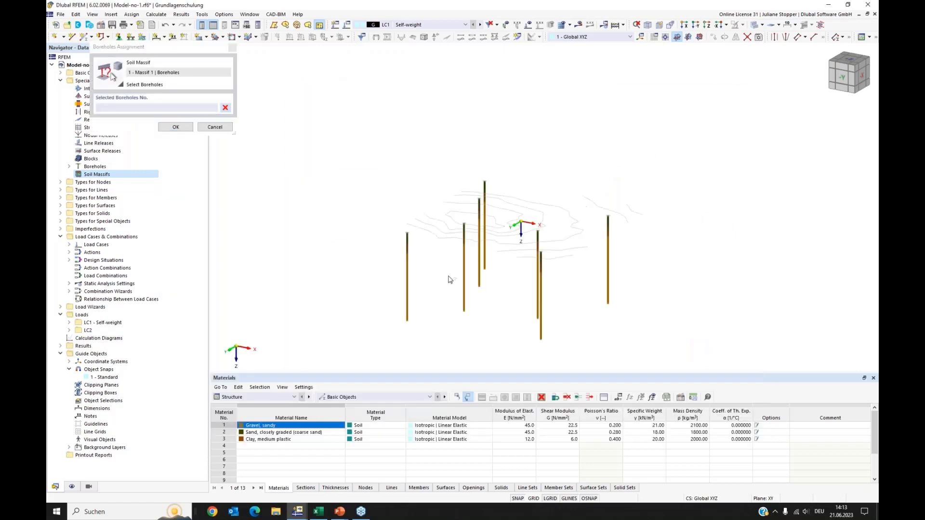
left_click_drag(681, 130, 381, 360)
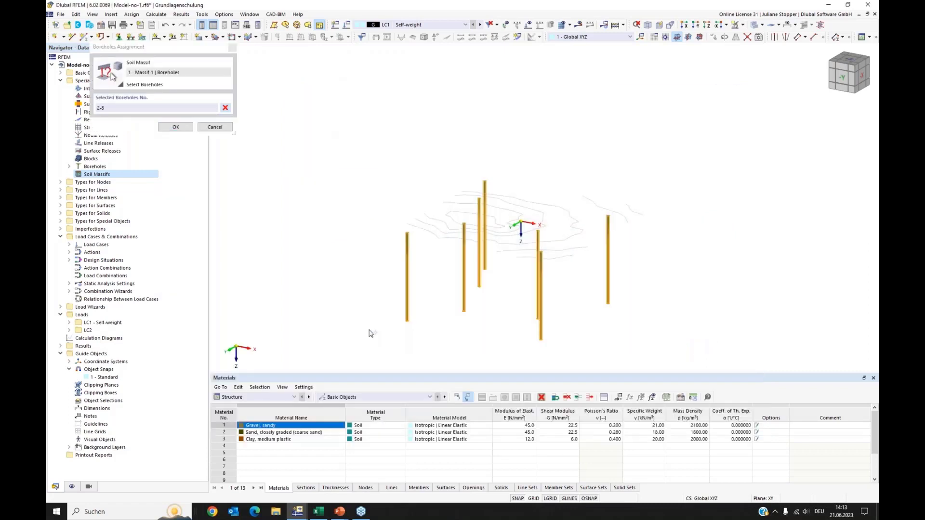
left_click(176, 127)
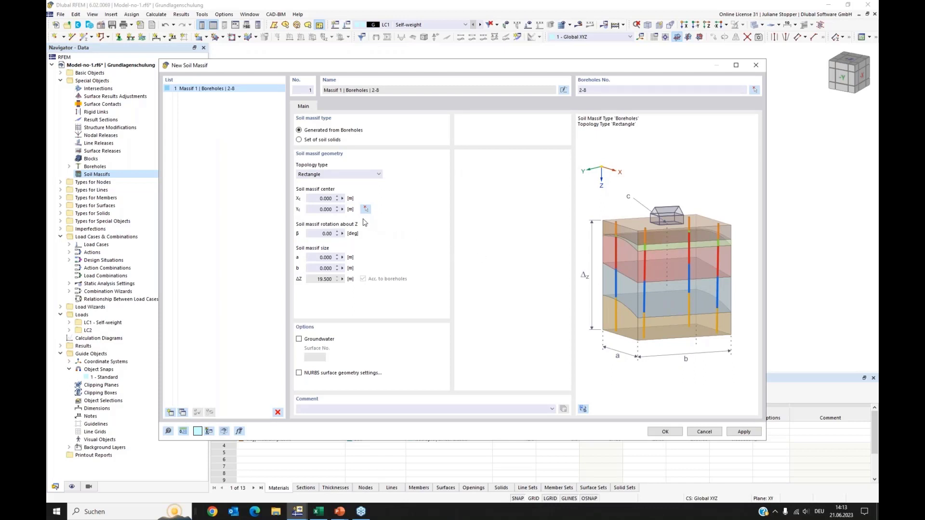
Adjust the soil massif's center and size fields, enable groundwater, and confirm the soil massif.
left_click(322, 198)
left_click(327, 210)
left_click_drag(315, 258, 346, 262)
key("Tab")
left_click(330, 258)
left_click(299, 339)
left_click(660, 432)
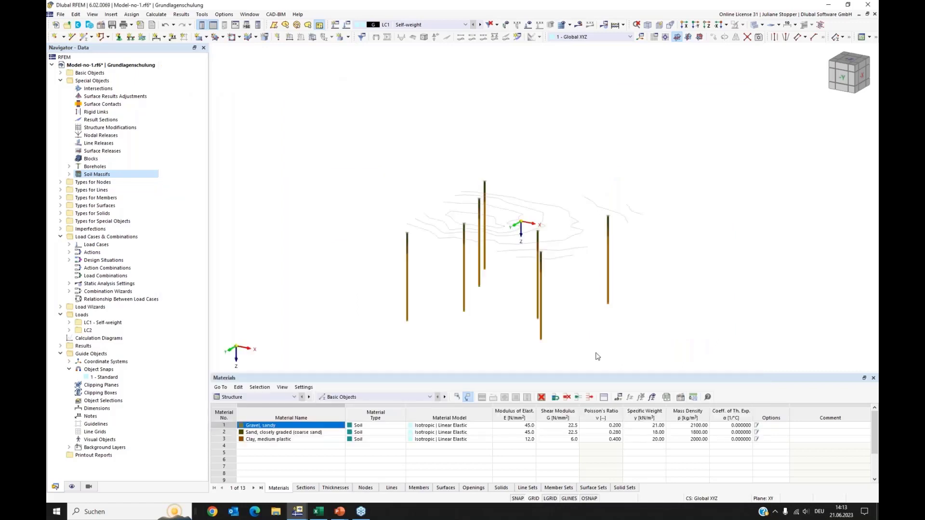
Turn off transparent mode so the soil massif renders as opaque solids.
middle_click_drag(665, 344, 642, 323)
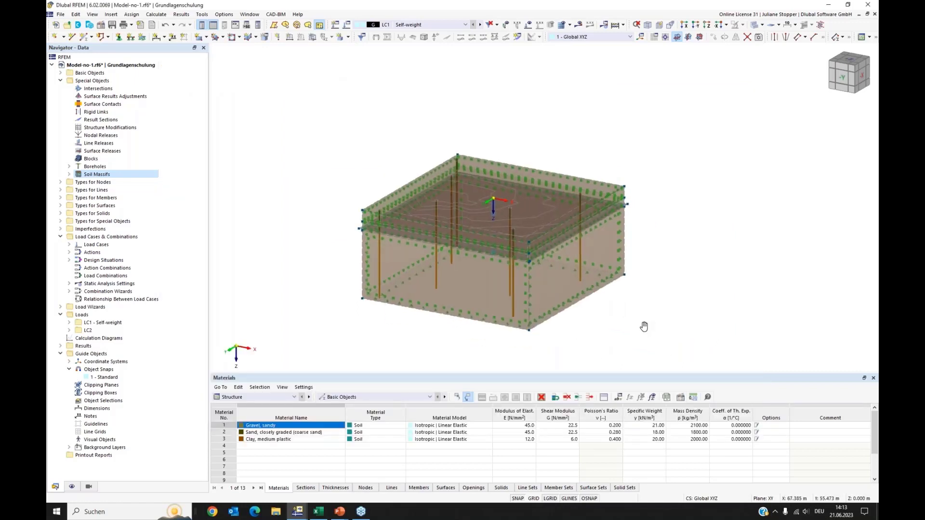
middle_click_drag(572, 344, 574, 340, "ctrl")
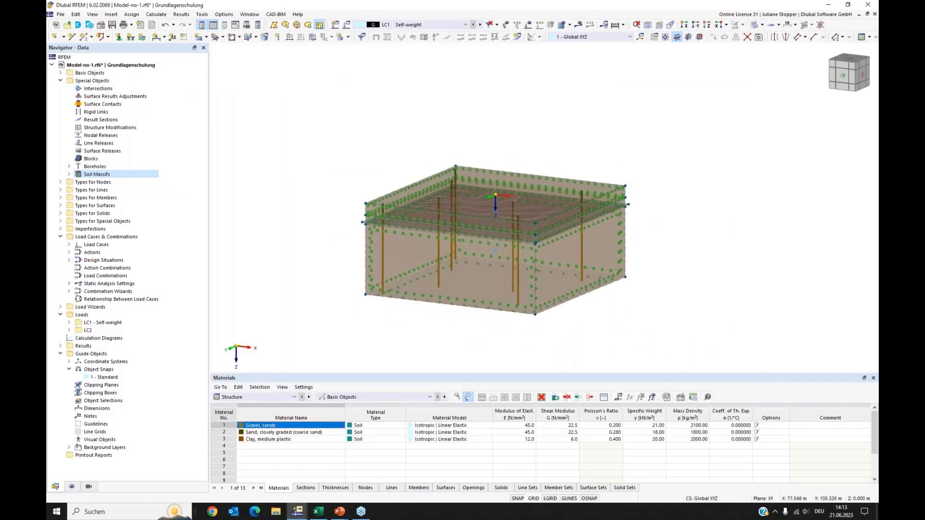
left_click(762, 25)
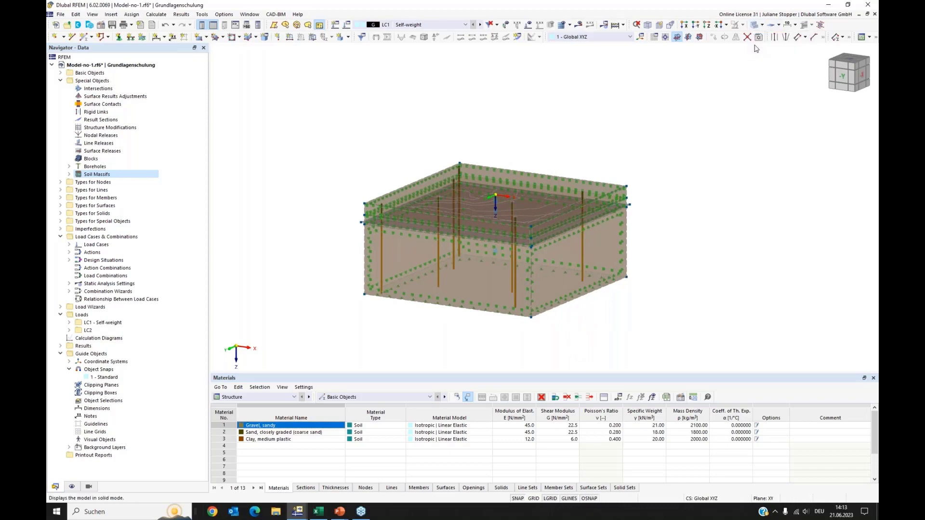
left_click(777, 46)
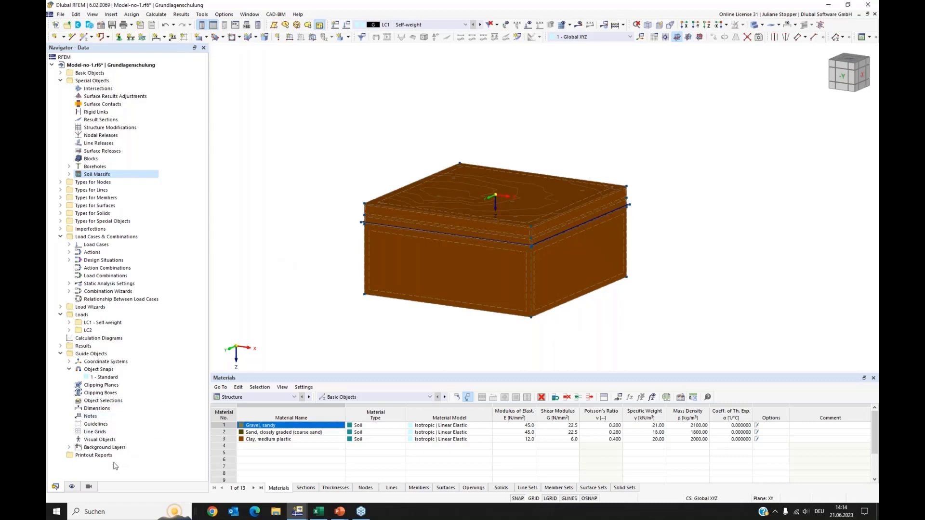
Color rendered objects by object property in the display settings.
left_click(72, 487)
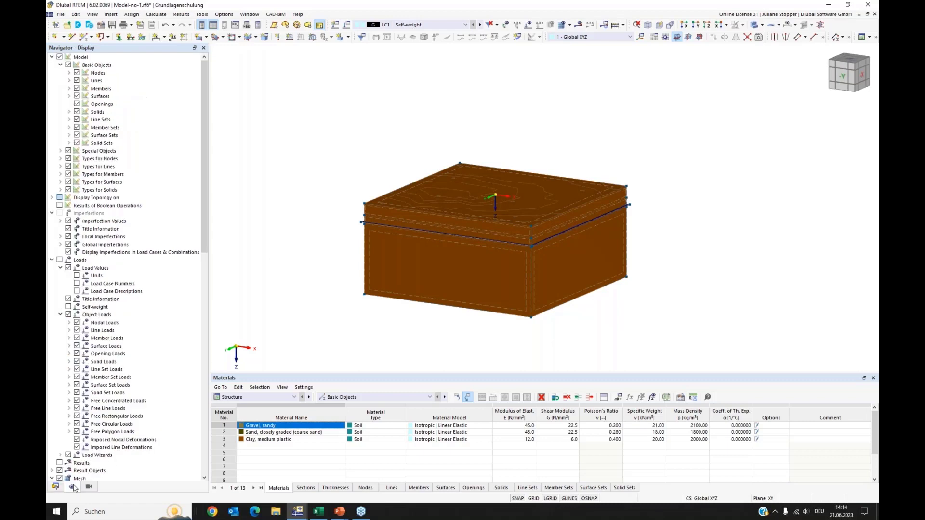
scroll(107, 364, "down", 15)
scroll(107, 363, "down", 5)
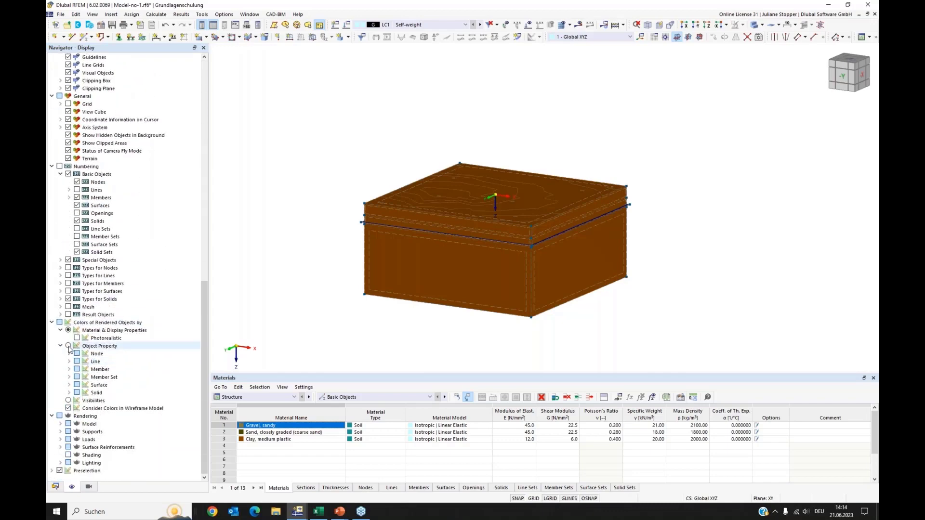
left_click(69, 346)
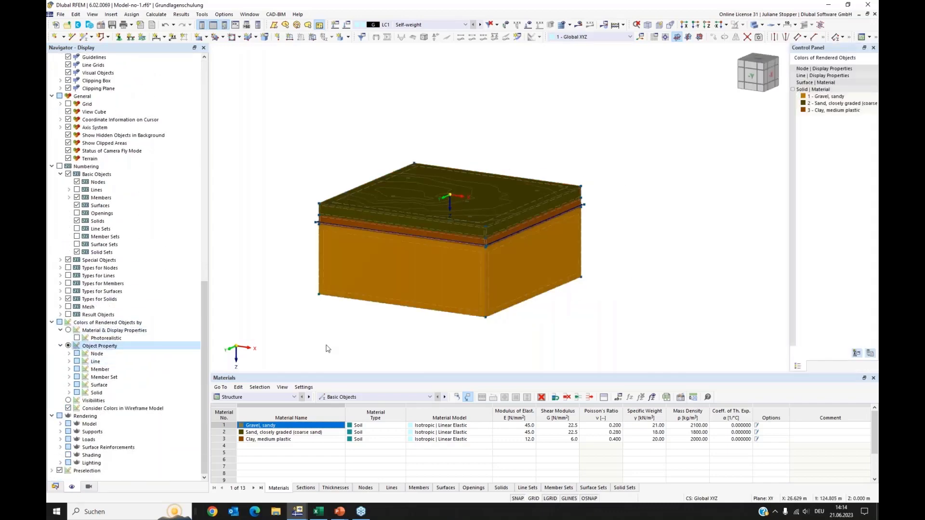
left_click(55, 488)
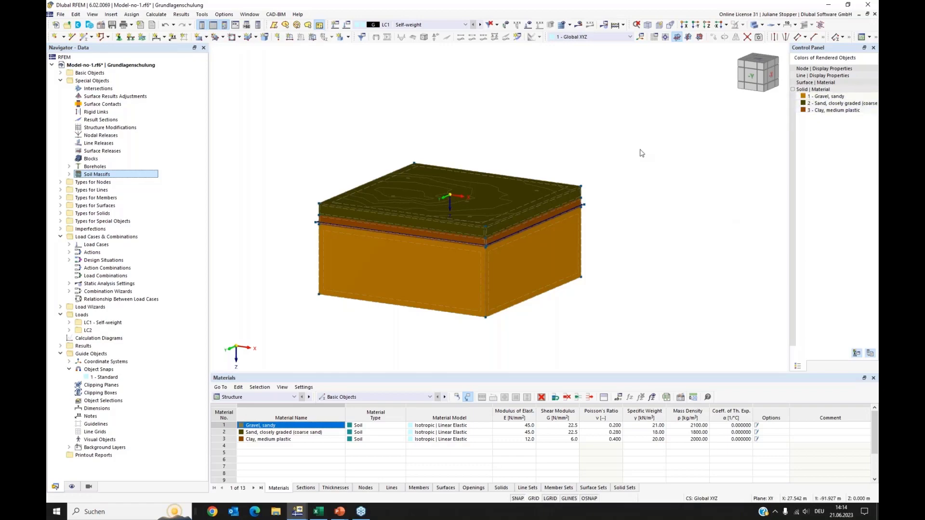
Select each soil solid in turn in the navigator to check its layer in the massif.
middle_click_drag(287, 127, 310, 130)
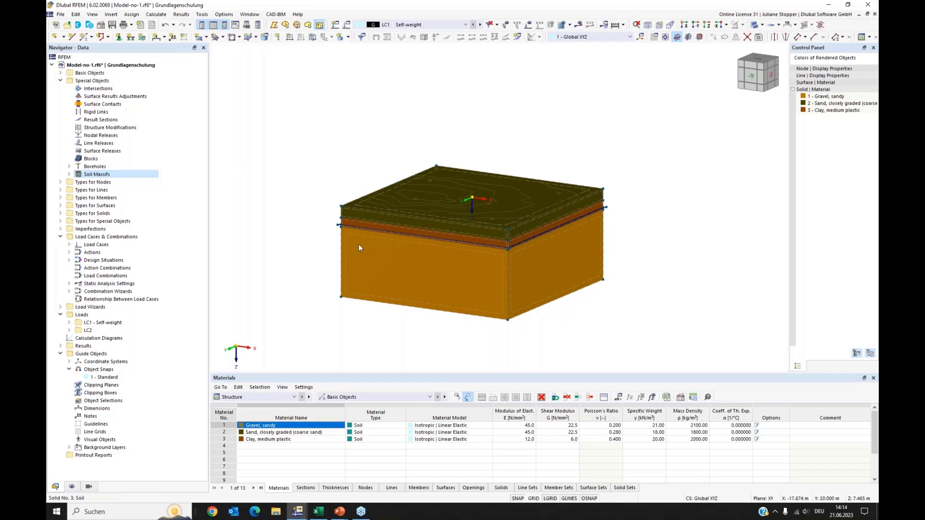
scroll(384, 231, "up", 3)
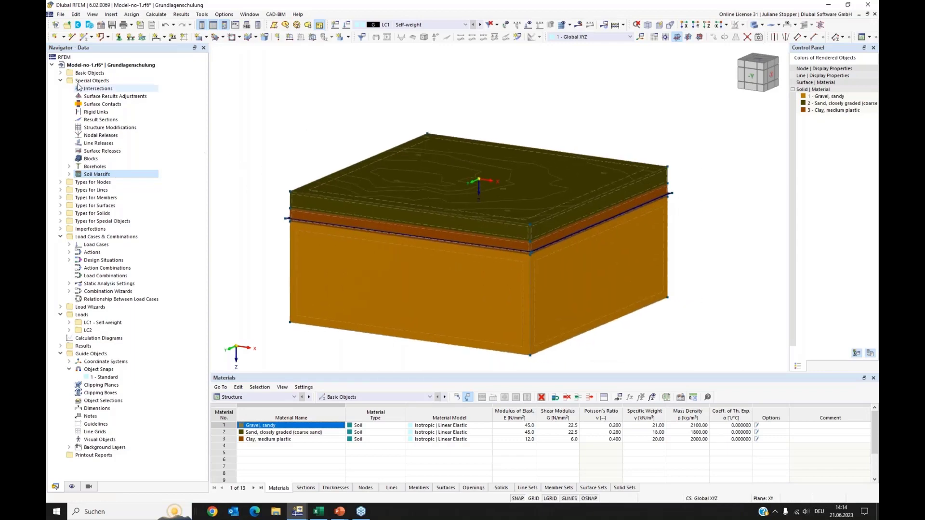
left_click(61, 73)
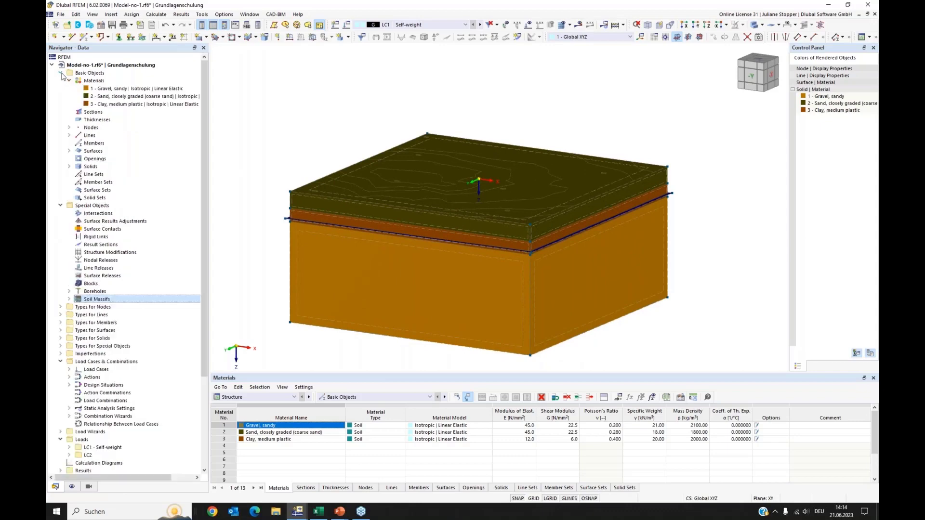
left_click(69, 167)
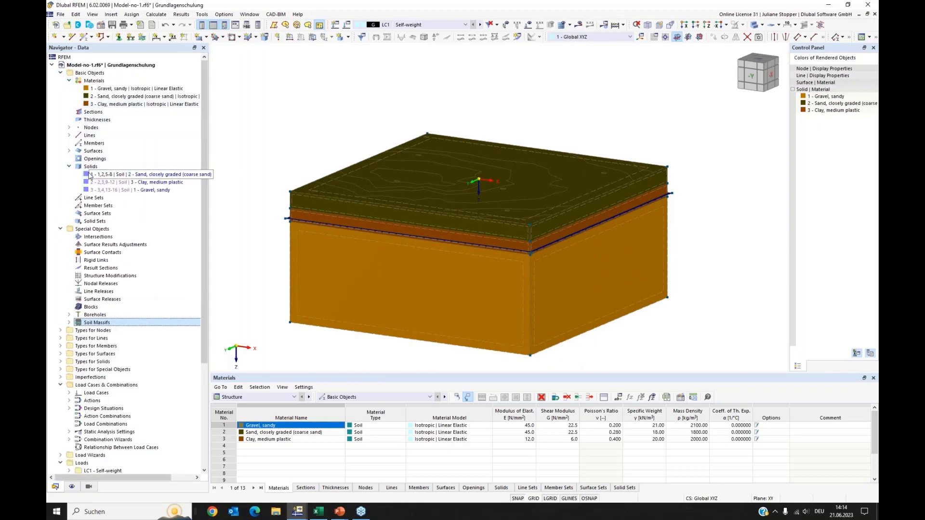
left_click(87, 176)
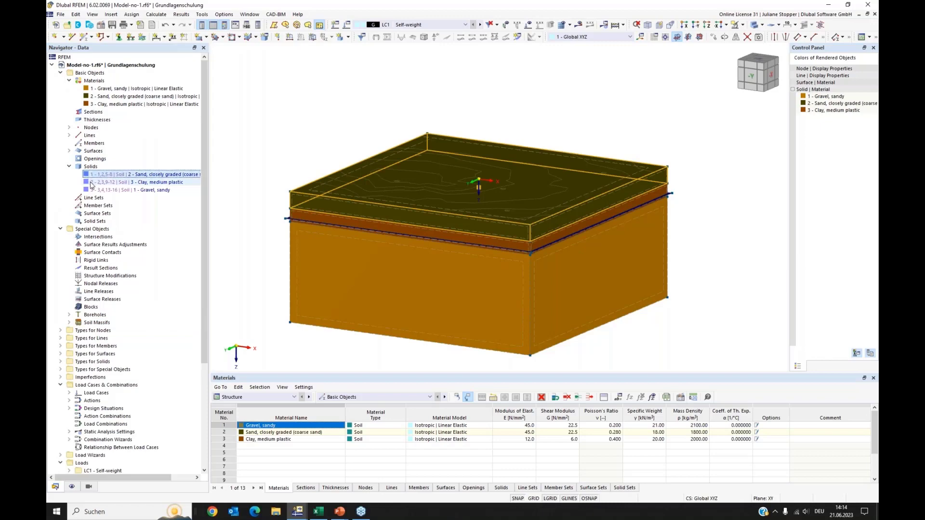
left_click(97, 183)
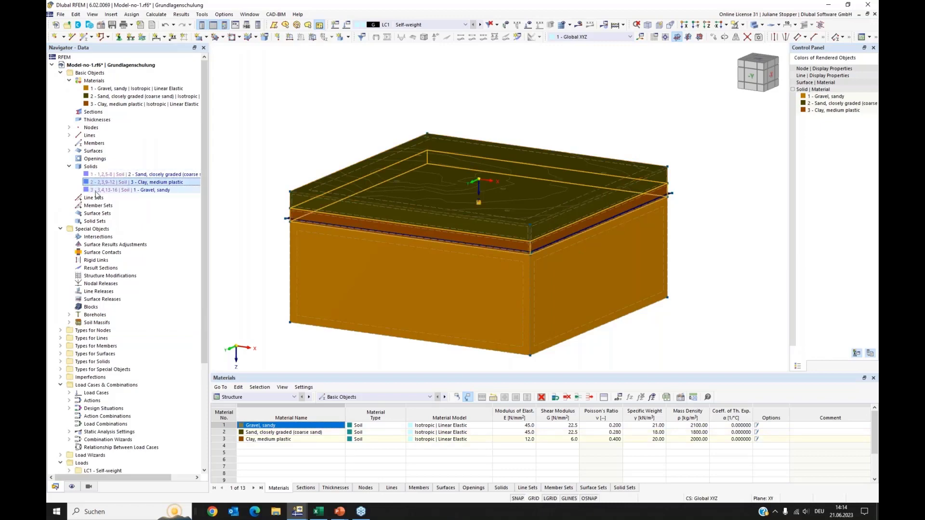
left_click(96, 191)
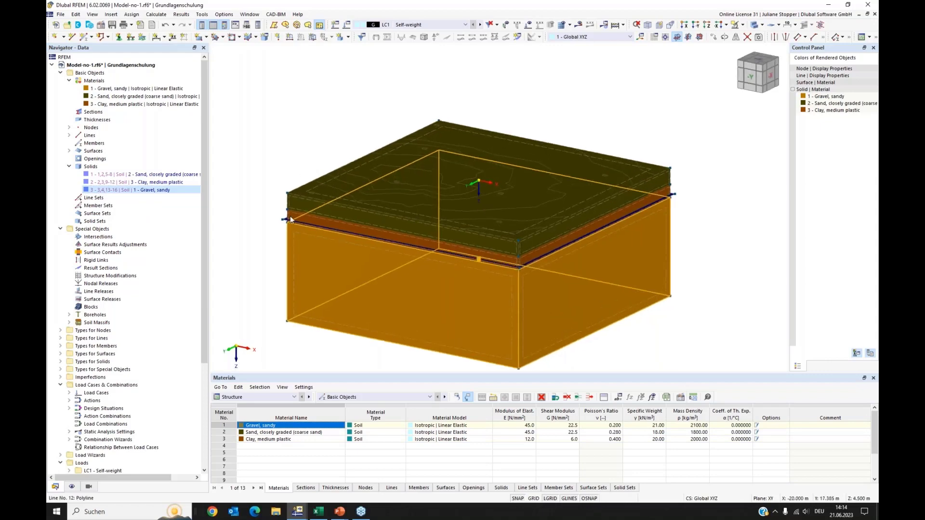
Zoom in on the massif's edge and review the surface supports listed for the soil massif.
scroll(280, 228, "up", 5)
left_click(274, 226)
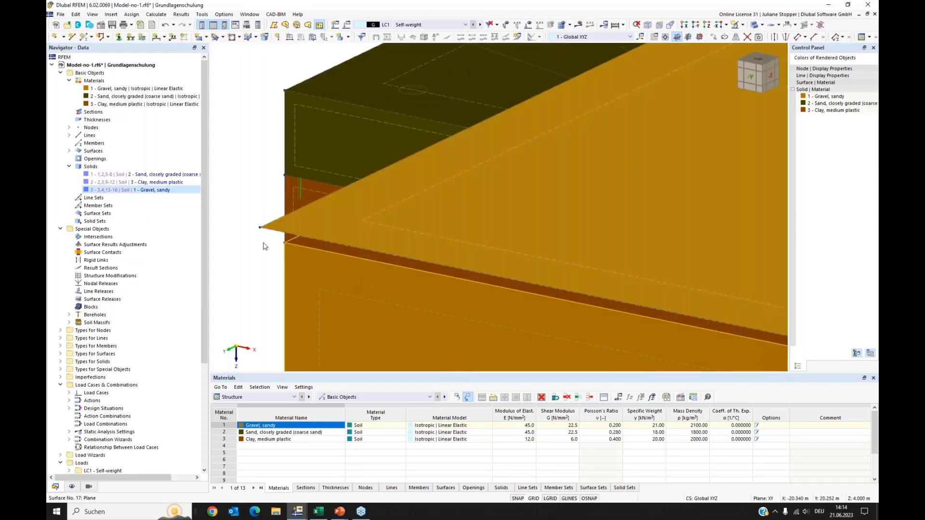
scroll(269, 218, "down", 3)
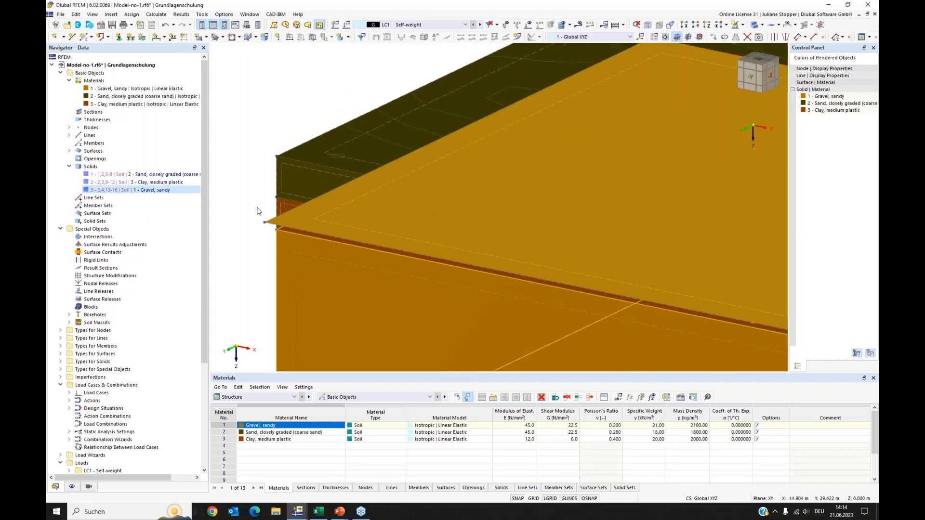
left_click(257, 206)
scroll(276, 197, "down", 2)
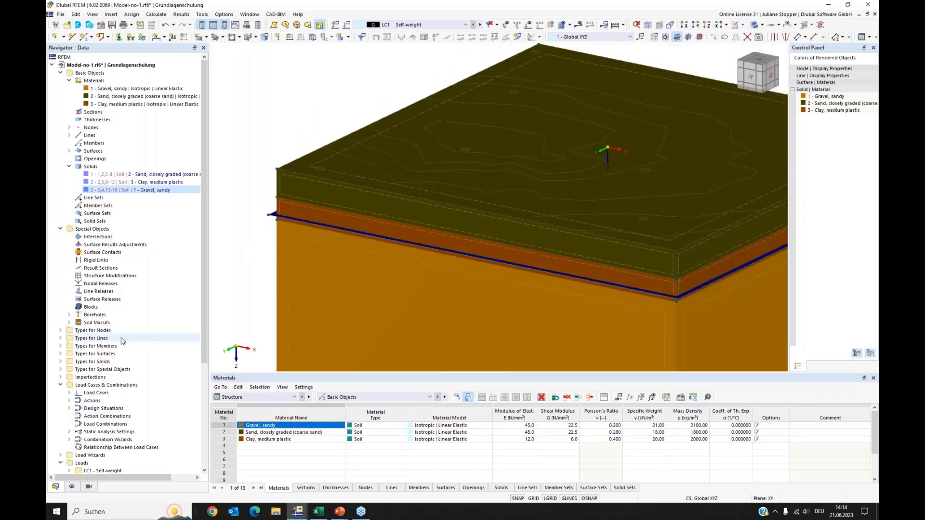
left_click(60, 355)
left_click(60, 355)
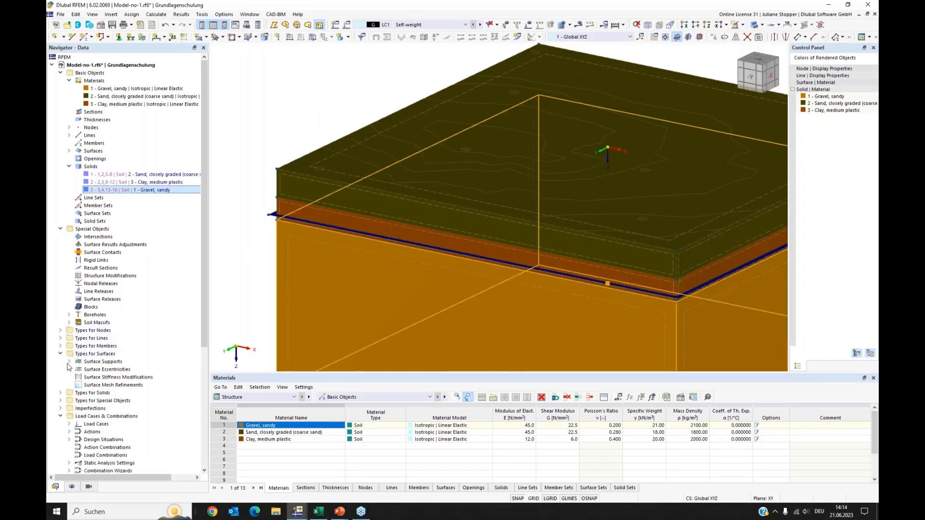
left_click(69, 363)
left_click(103, 401)
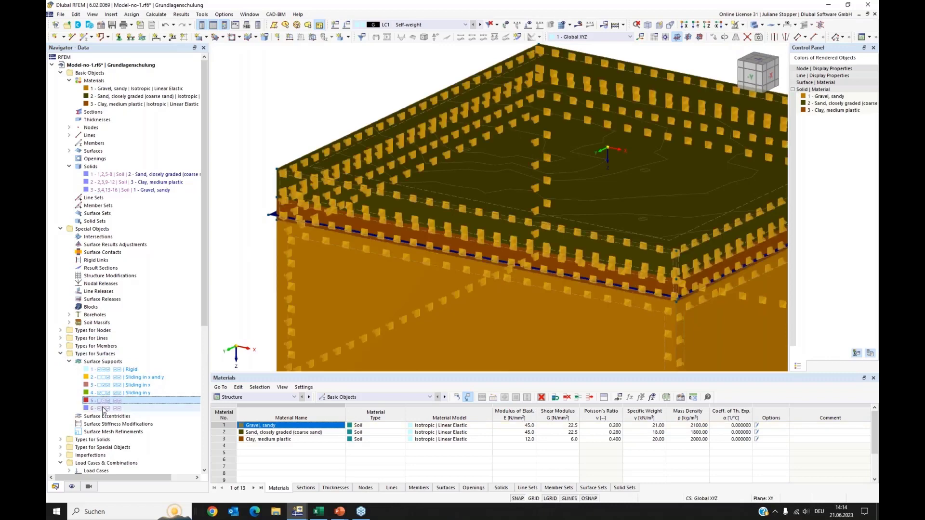
Switch the model display to wireframe mode to see the boreholes and supports inside the soil massif.
left_click(103, 408)
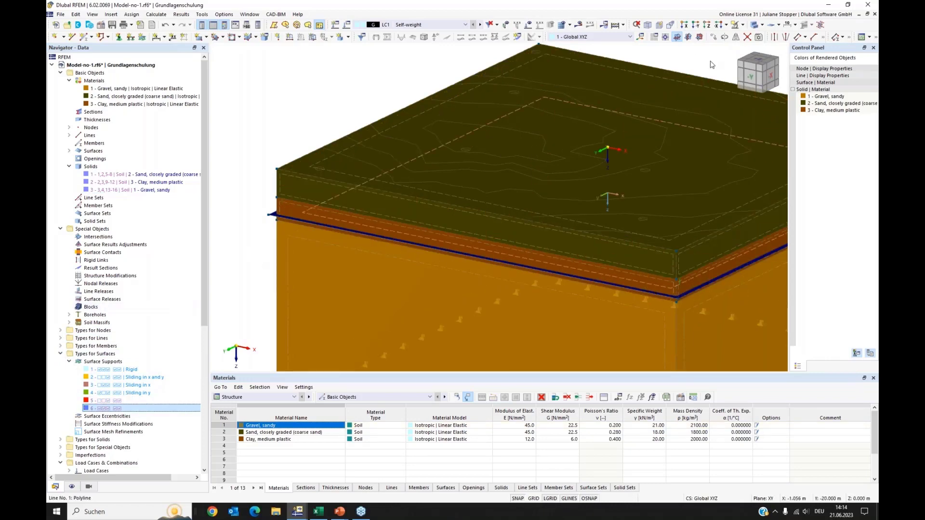
scroll(431, 157, "down", 3)
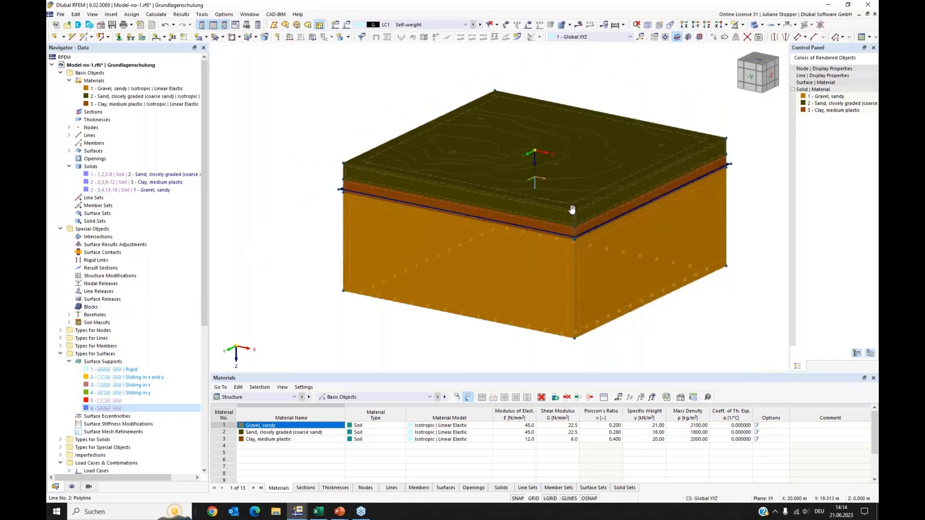
middle_click_drag(572, 207, 558, 207)
left_click(762, 25)
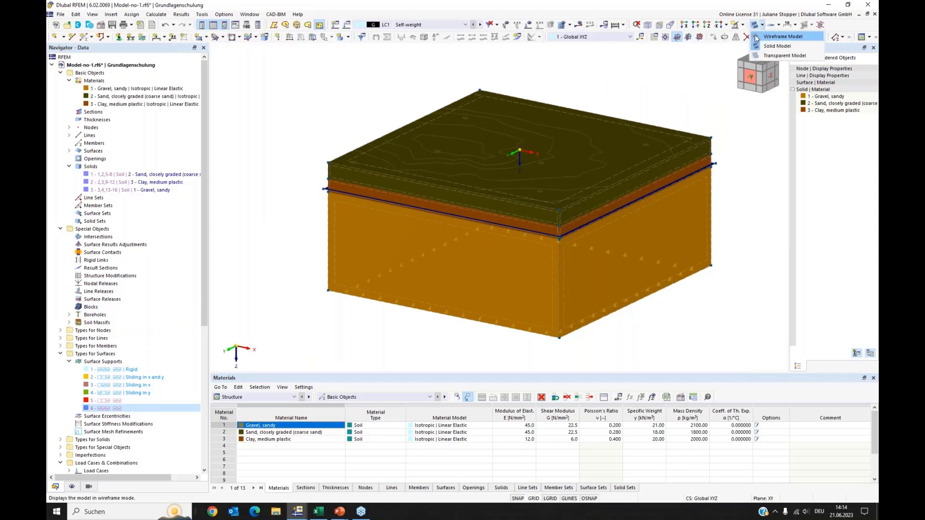
left_click(782, 37)
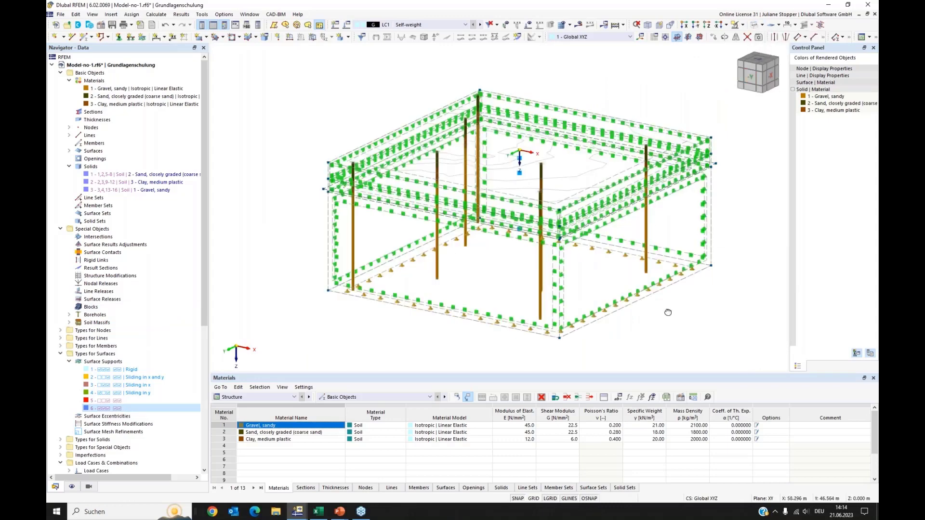
Orbit and zoom around the wireframe massif, then return the display to solid model mode.
middle_click_drag(668, 312, 402, 215, "ctrl")
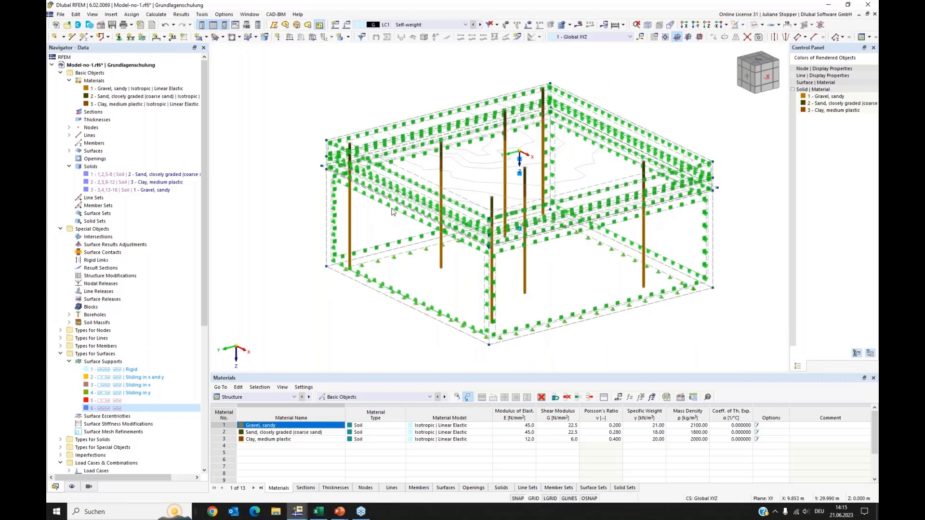
scroll(385, 215, "up", 5)
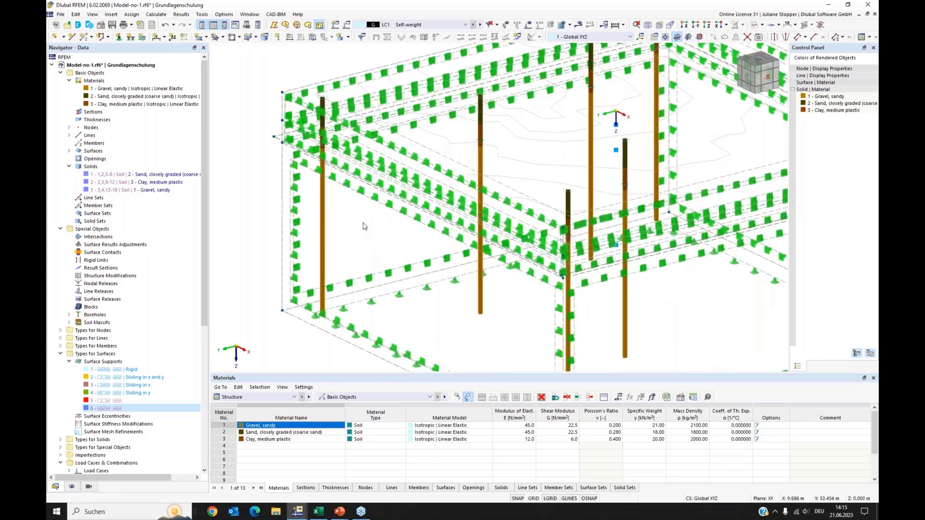
scroll(365, 227, "down", 4)
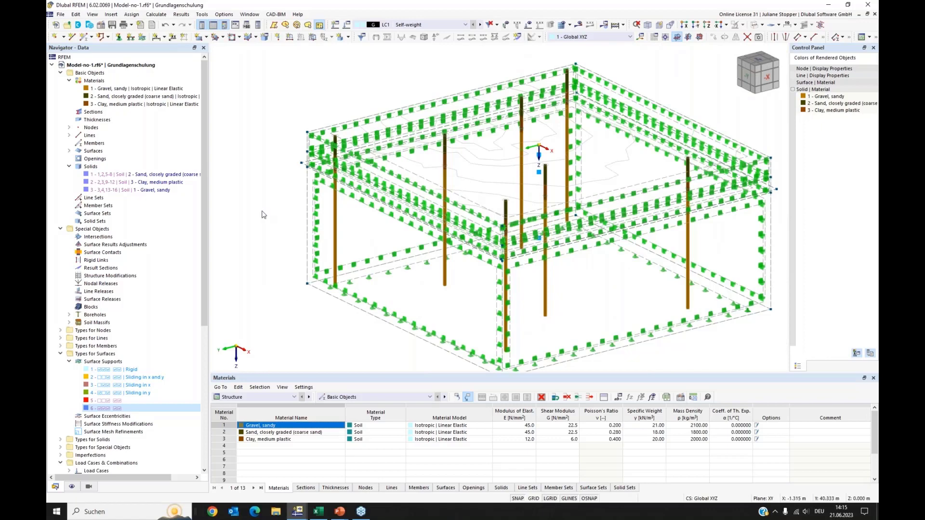
scroll(264, 214, "down", 1)
middle_click_drag(260, 207, 258, 230, "ctrl")
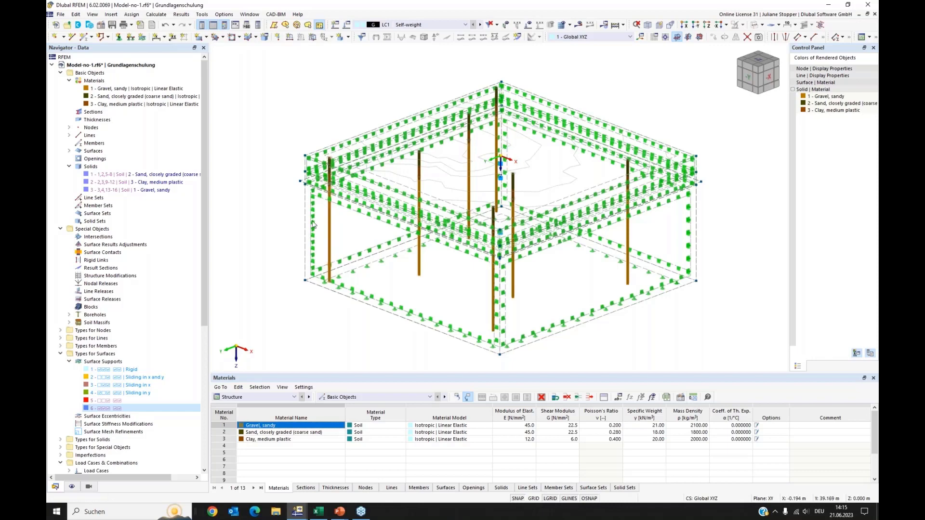
left_click(756, 25)
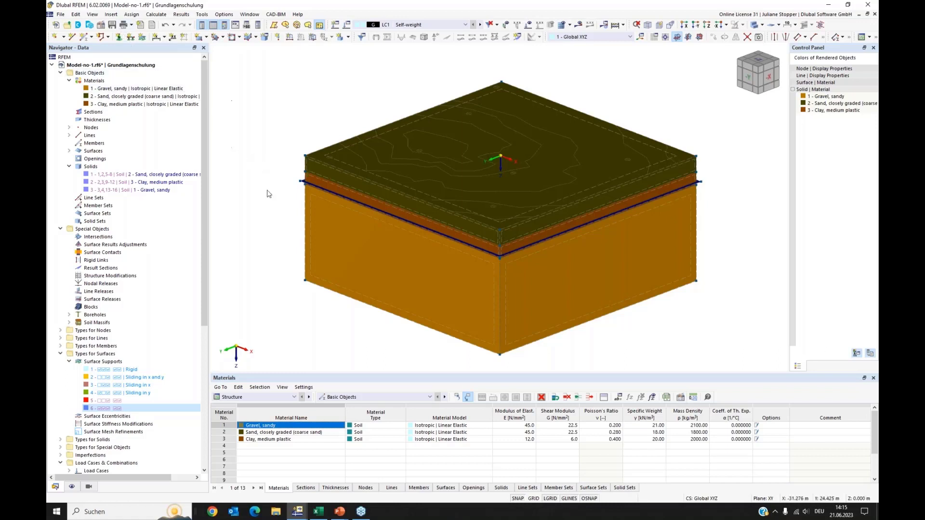
Save the model and switch to the other open RFEM window.
left_click(112, 25)
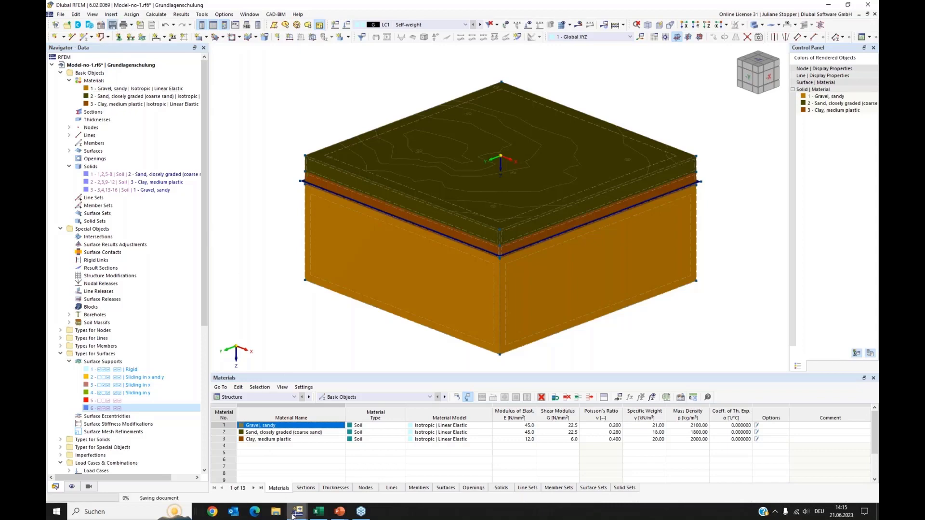
mouse_move(293, 514)
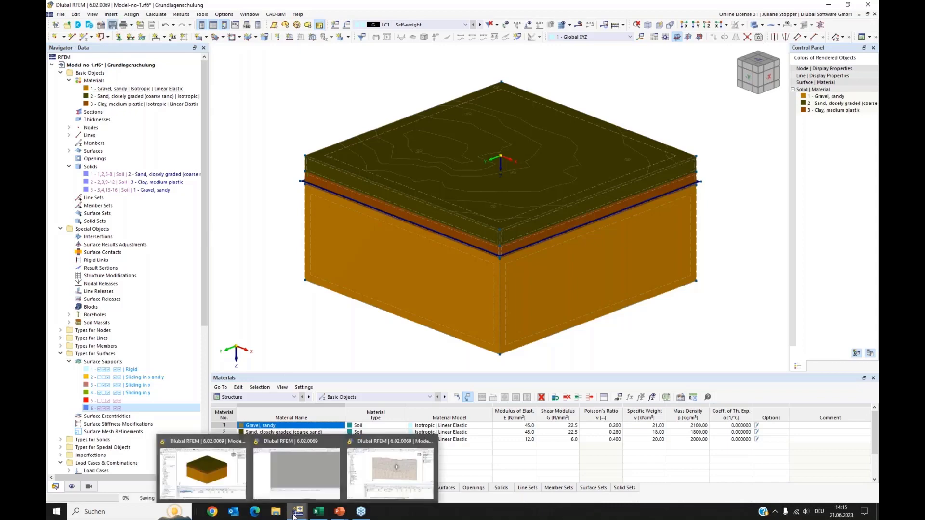
left_click(296, 469)
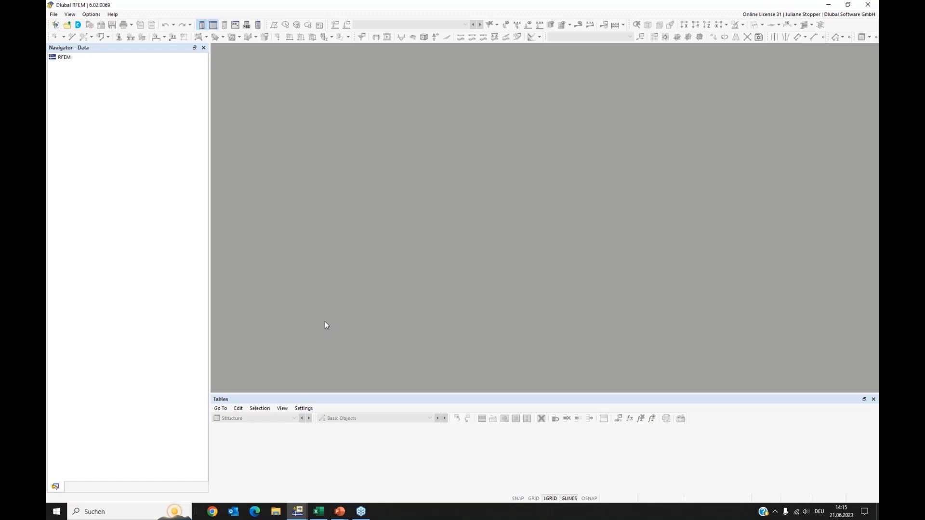
Import the DXF file geländeschnitt.dxf from the 02_GeologGeländeschnitt-dxf folder.
left_click(55, 15)
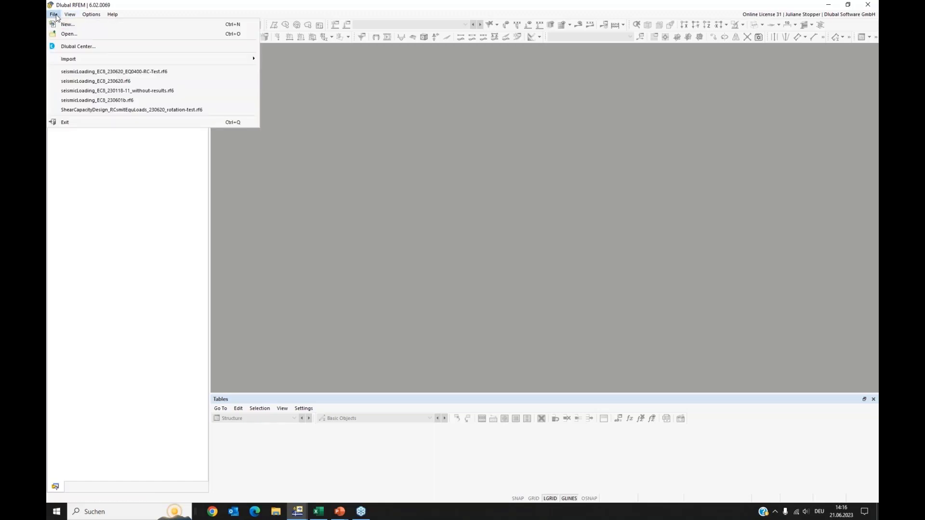
mouse_move(81, 61)
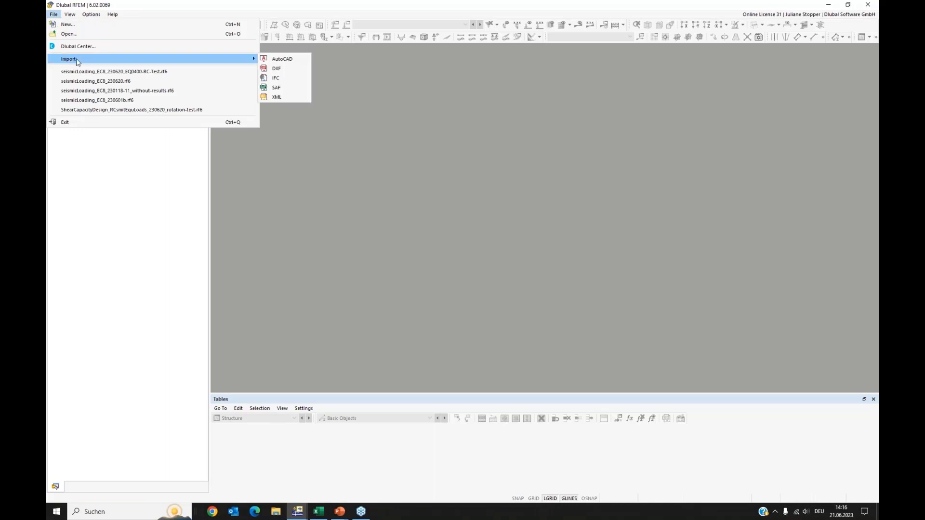
left_click(278, 69)
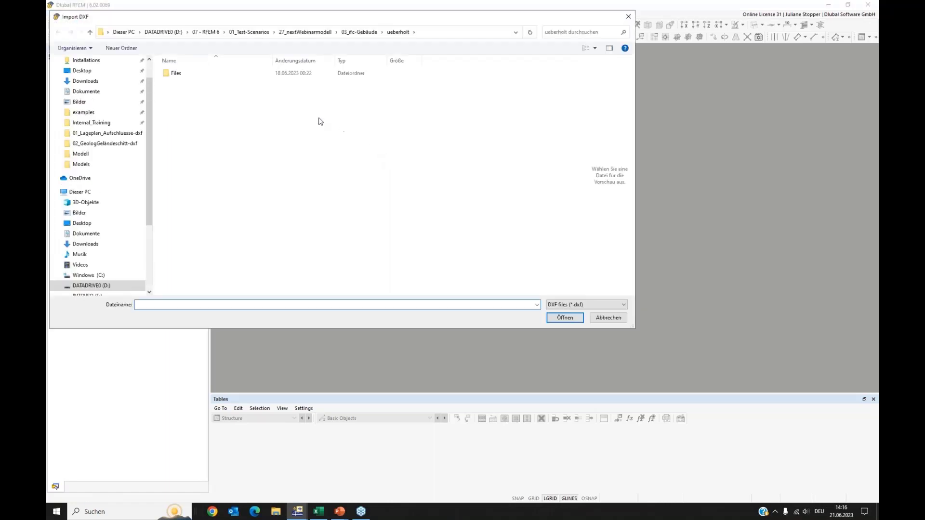
left_click(321, 33)
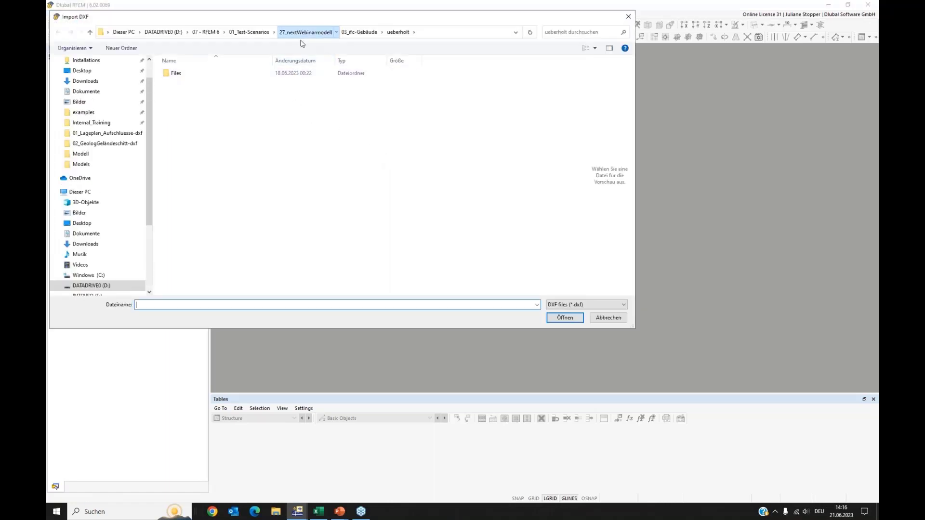
double_click(197, 83)
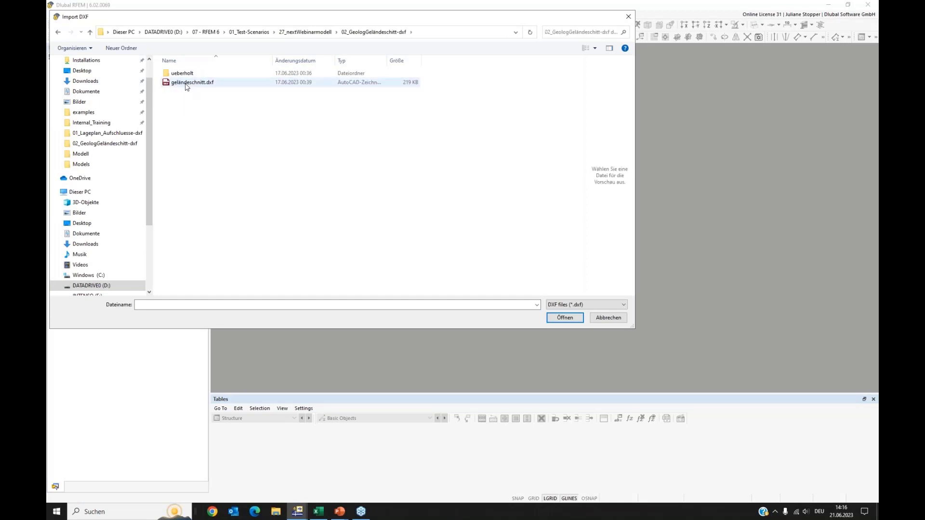
double_click(188, 83)
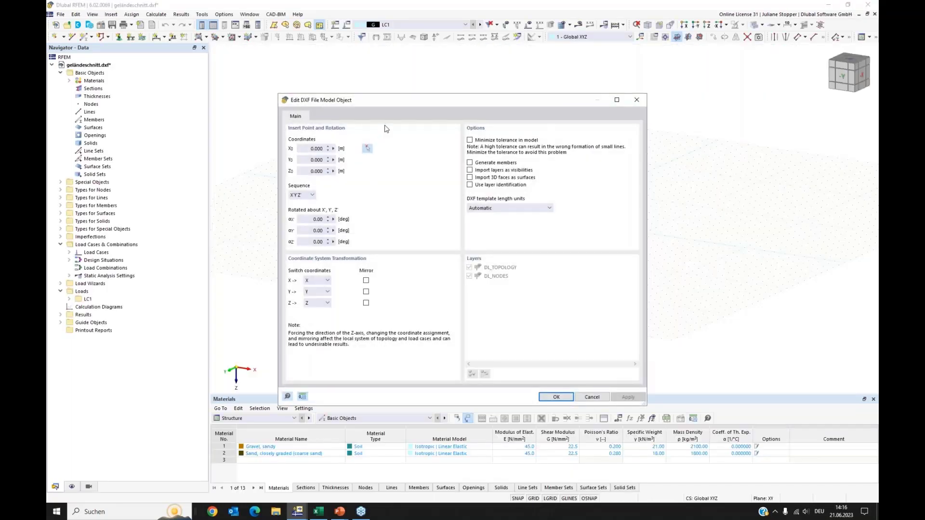
Enable layer identification in the DXF import options and confirm the import.
left_click_drag(393, 103, 441, 79)
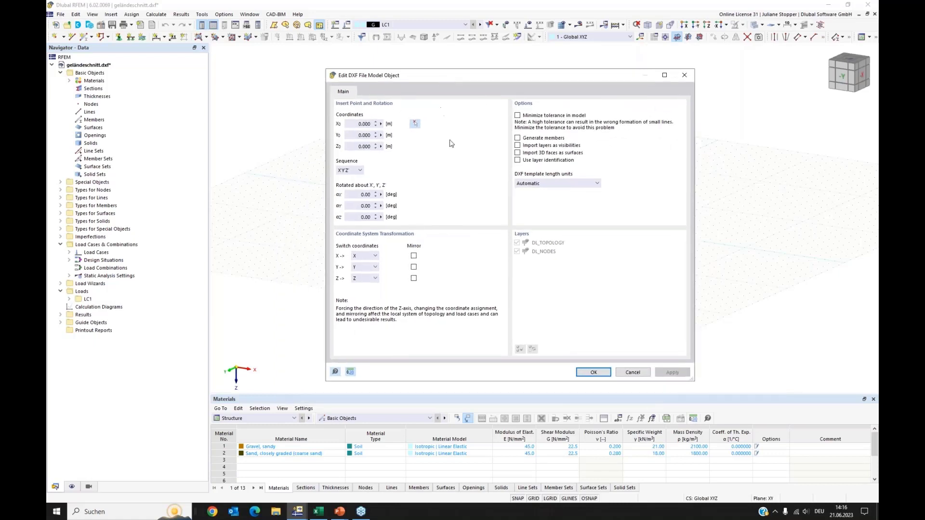
left_click(517, 160)
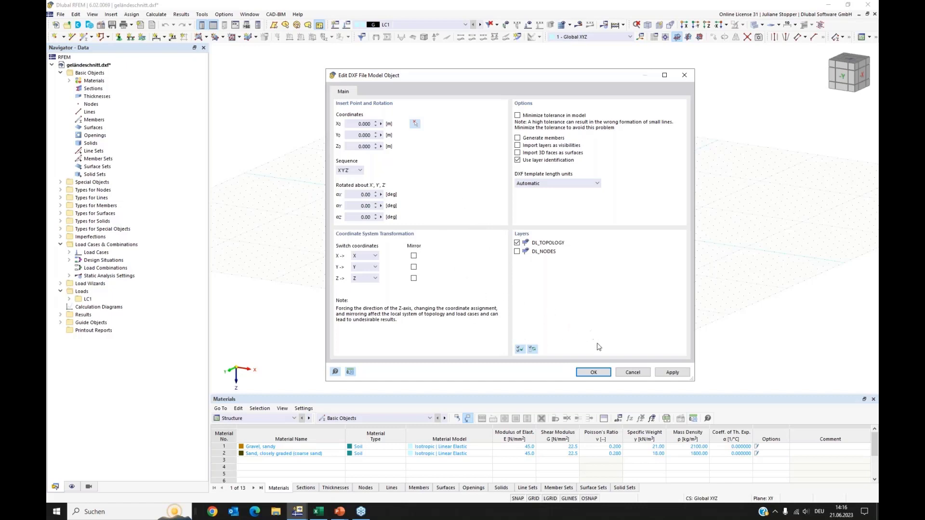
left_click(594, 373)
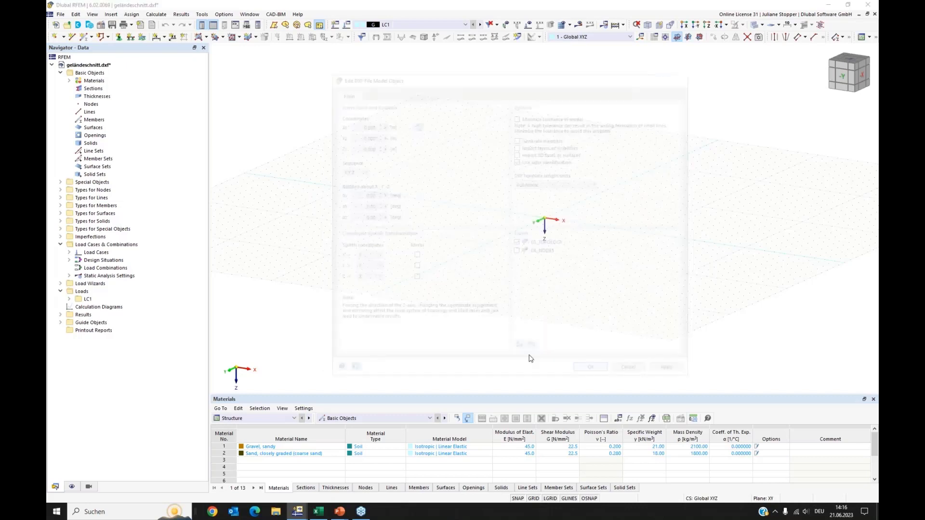
left_click(501, 390)
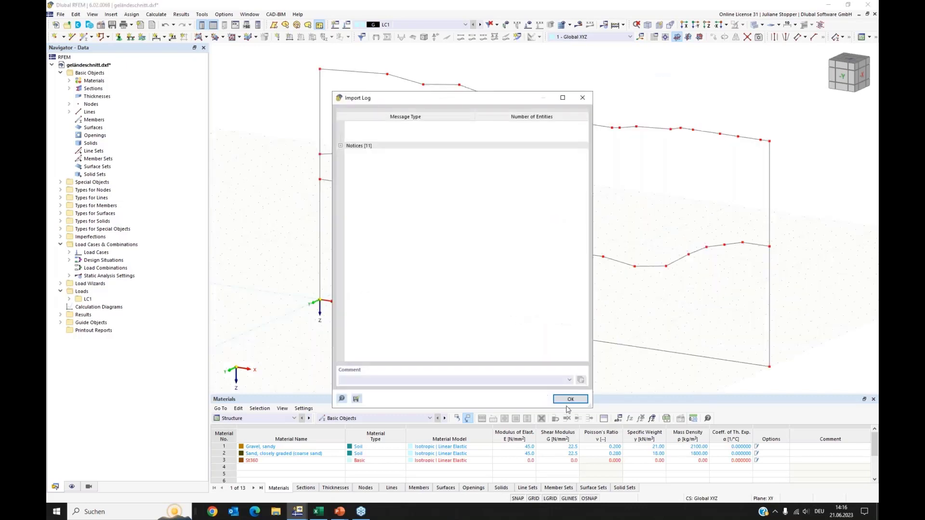
left_click(569, 396)
Create a surface without thickness by selecting the boundary lines of the section's lowest region.
scroll(502, 301, "down", 1)
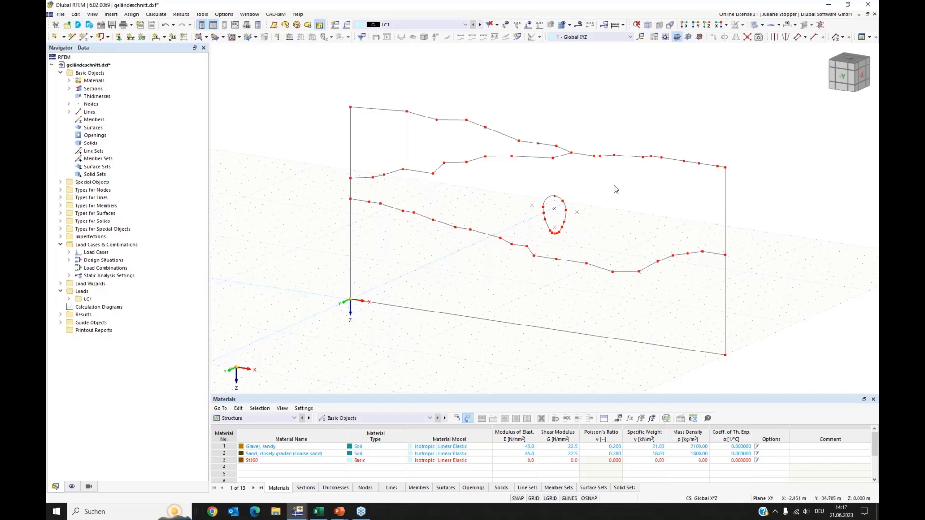
middle_click_drag(603, 195, 643, 213)
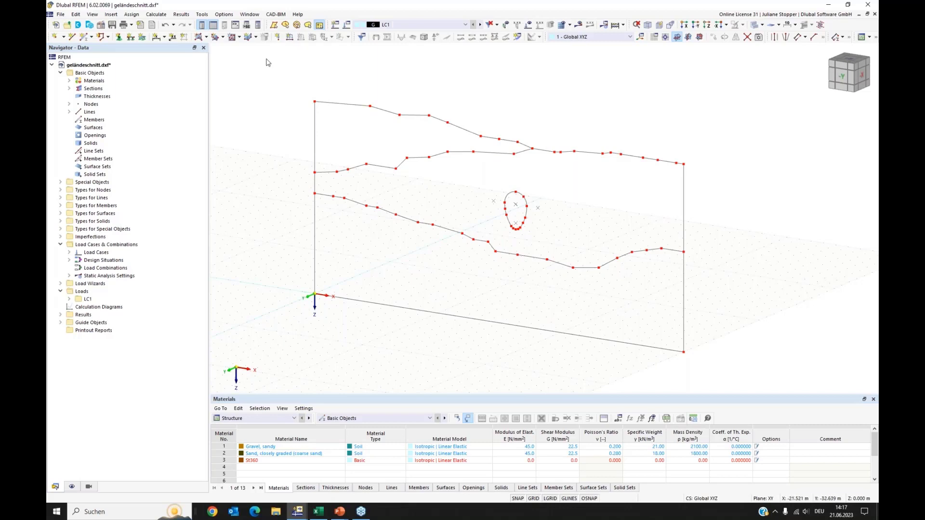
left_click(206, 37)
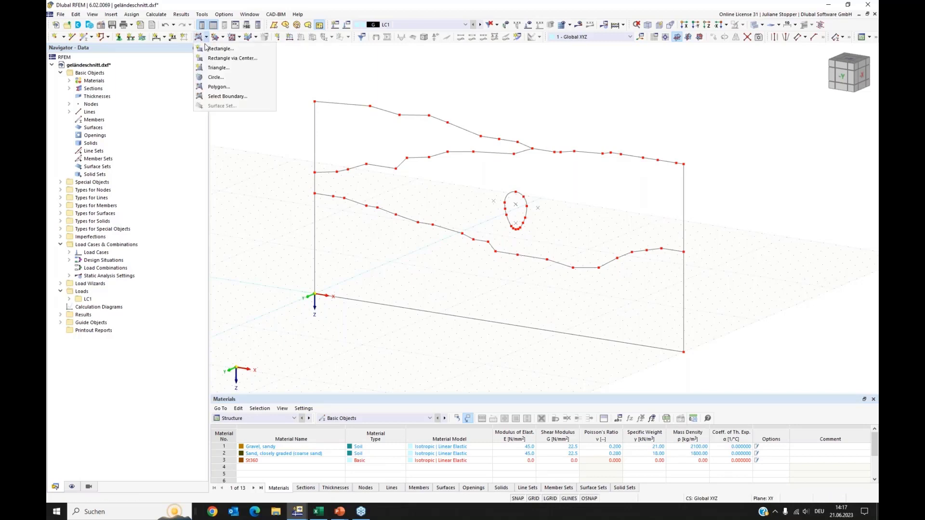
left_click(215, 97)
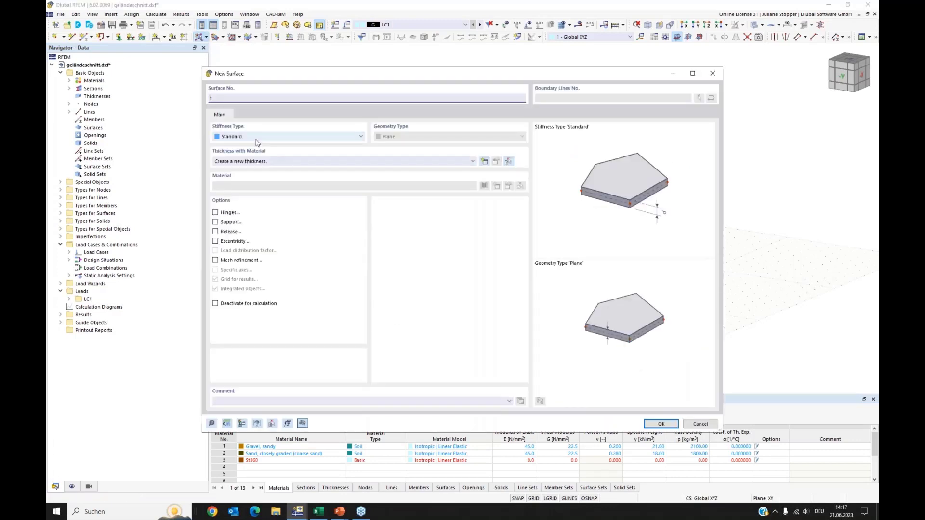
left_click(256, 139)
left_click(251, 152)
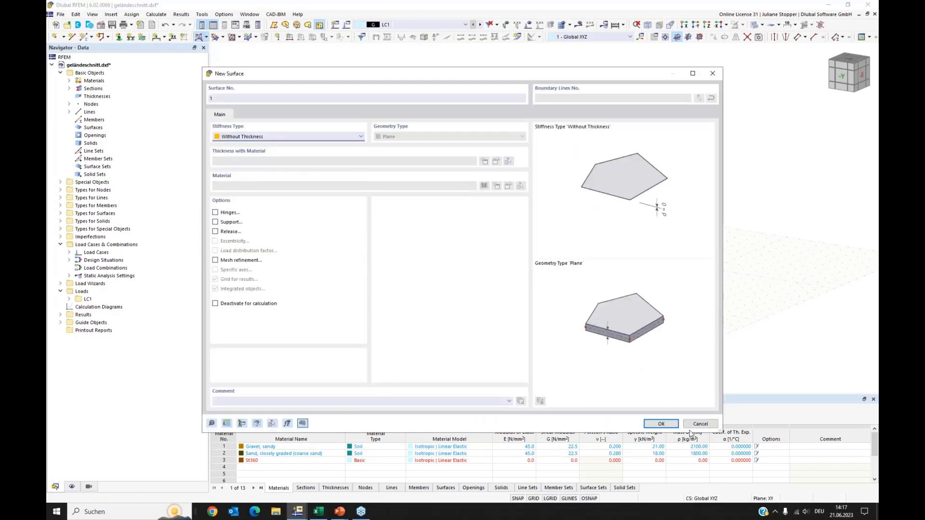
left_click(655, 424)
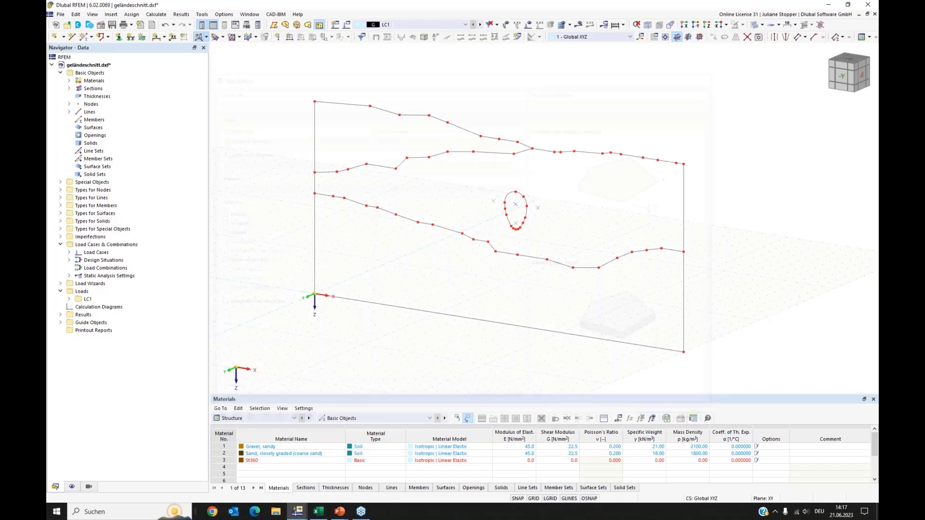
left_click(486, 322)
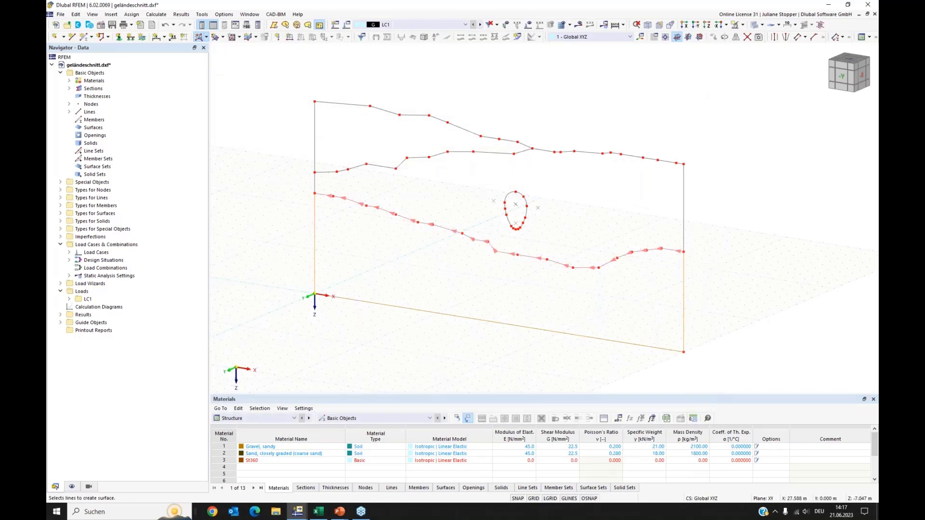
left_click(584, 264)
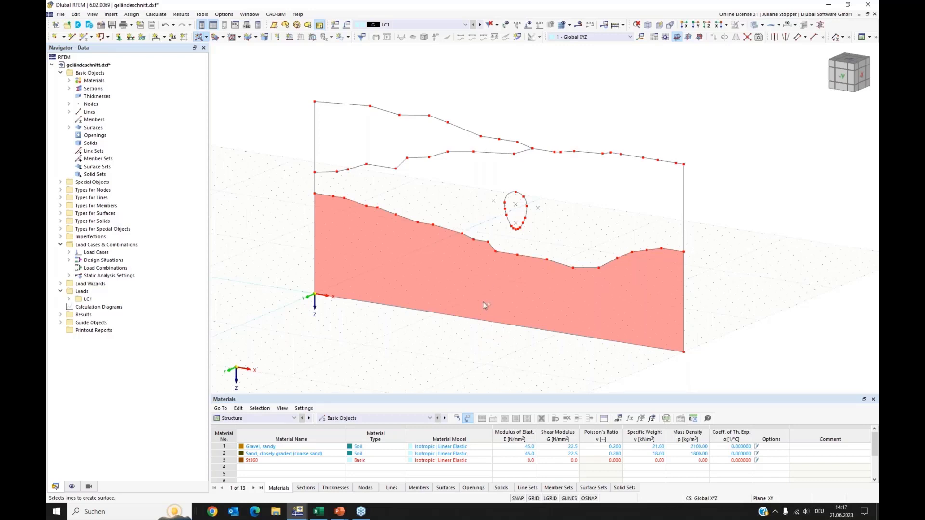
Create another surface by selecting the right edge, the middle layer line and the left edge of the section.
left_click(506, 254)
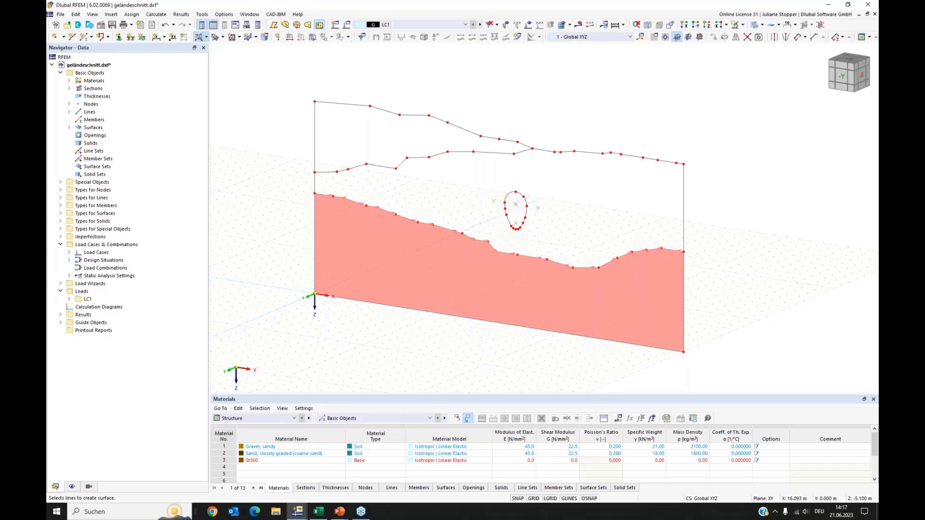
left_click(684, 210)
left_click(649, 159)
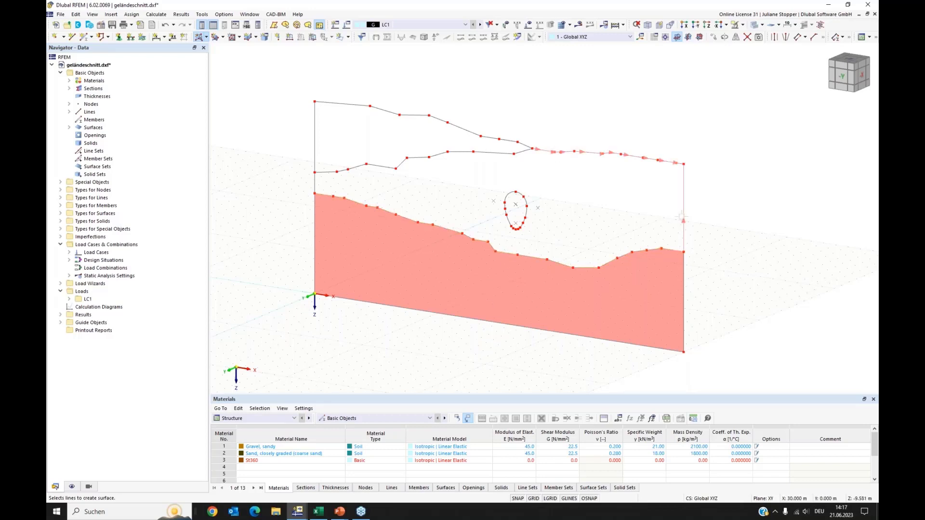
left_click(522, 155)
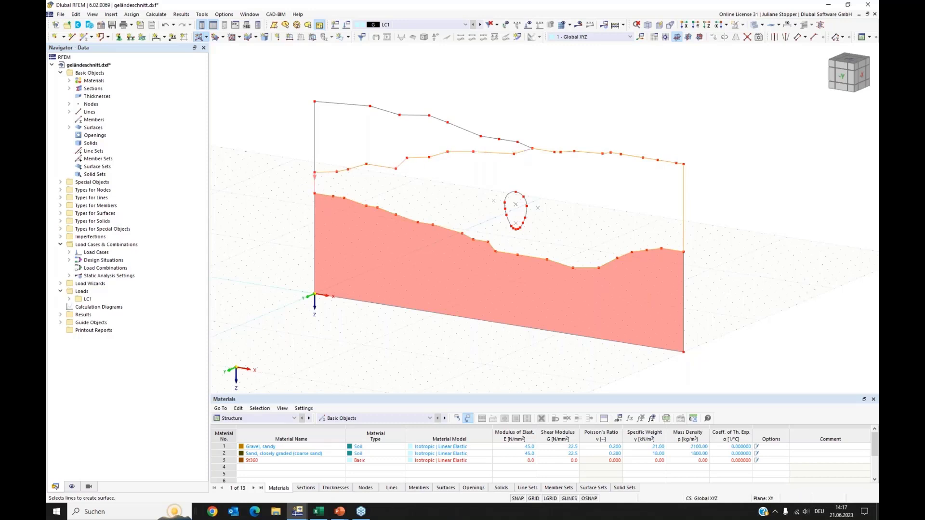
left_click(315, 185)
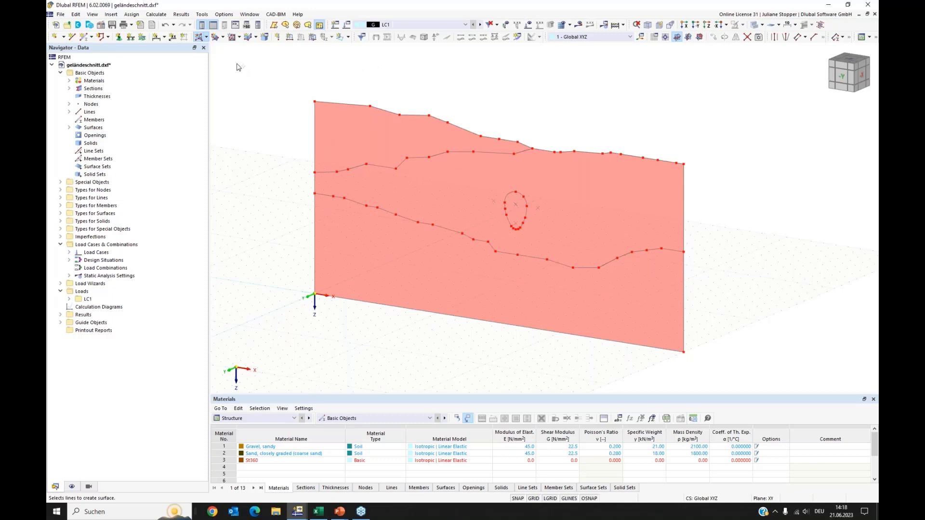
Insert an opening in the section by graphically selecting the boundary lines of the oval region.
left_click(216, 38)
middle_click_drag(518, 225, 534, 227, "ctrl")
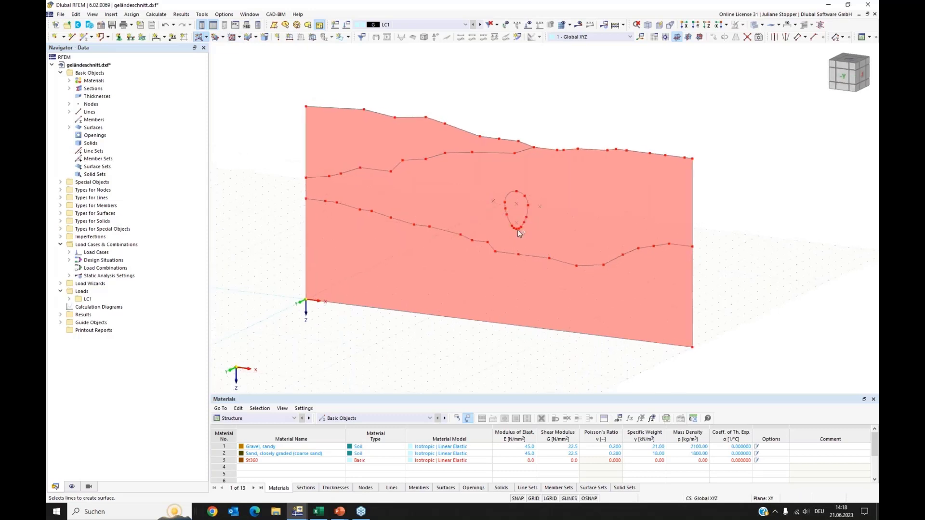
left_click(239, 38)
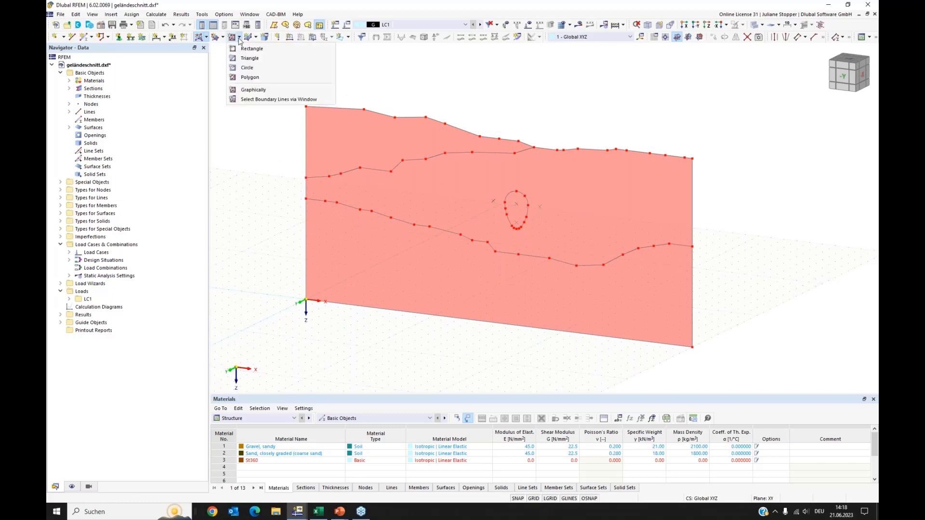
left_click(233, 91)
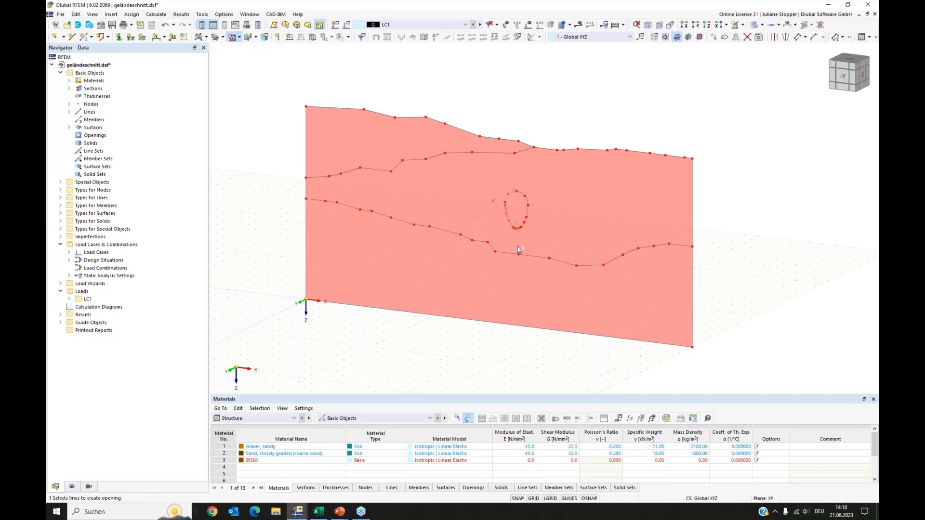
scroll(513, 224, "up", 4)
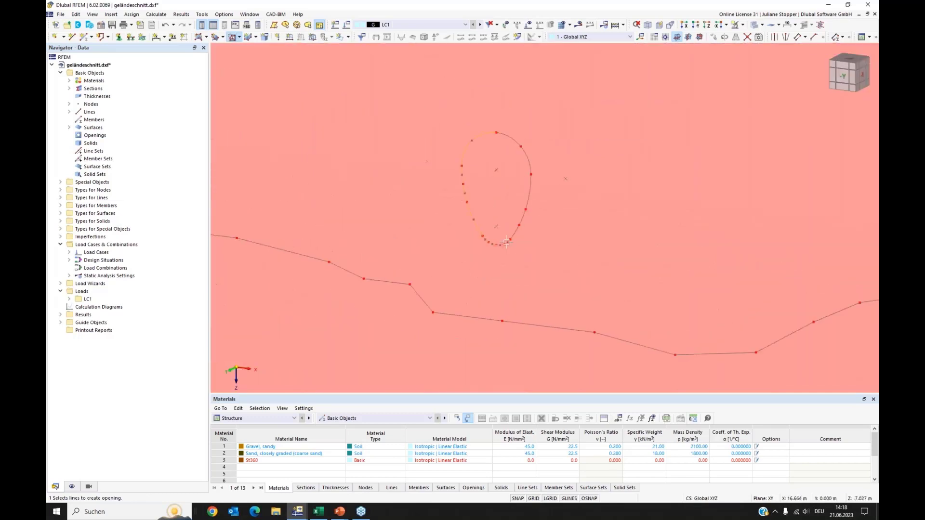
left_click(515, 233)
left_click(523, 218)
left_click(530, 192)
left_click(528, 160)
left_click(510, 137)
scroll(499, 203, "down", 4)
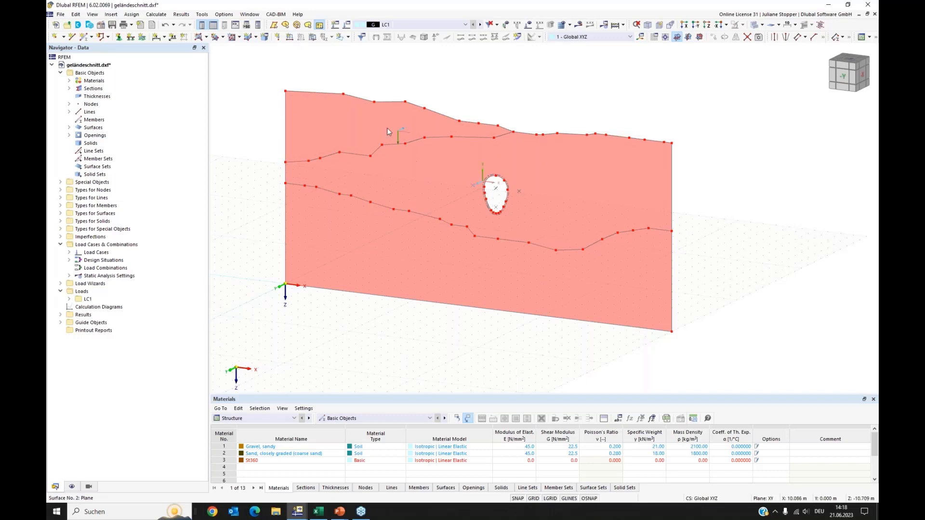
Show the surfaces' local axis systems and reverse the local axis of the top layer surface.
right_click(344, 149)
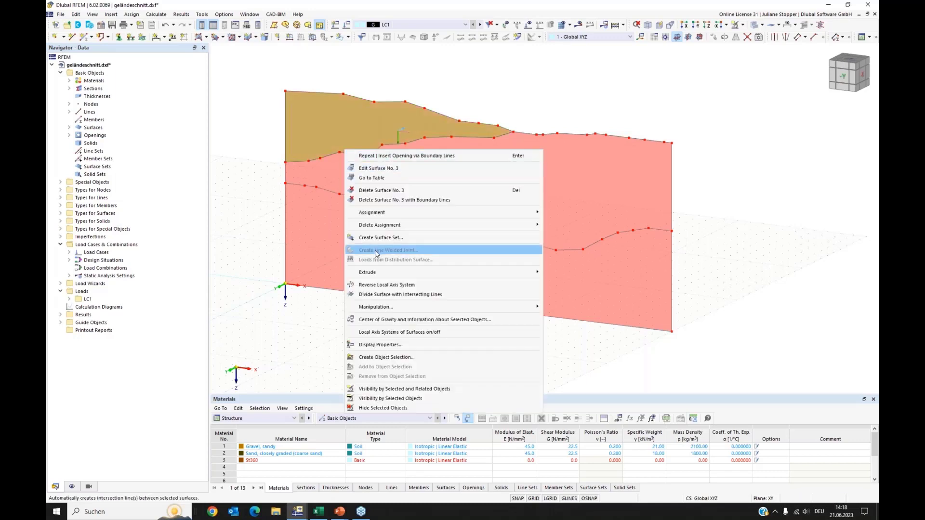
left_click(359, 332)
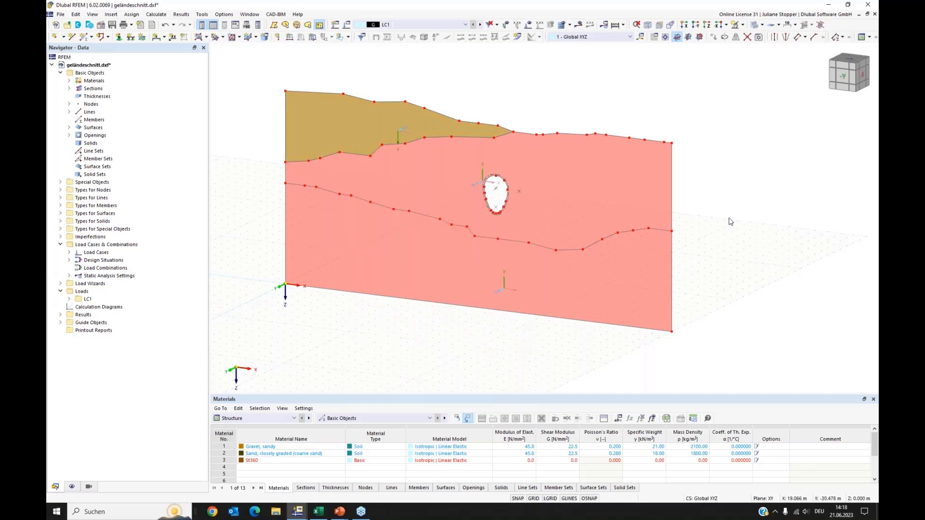
middle_click_drag(730, 219, 704, 213, "ctrl")
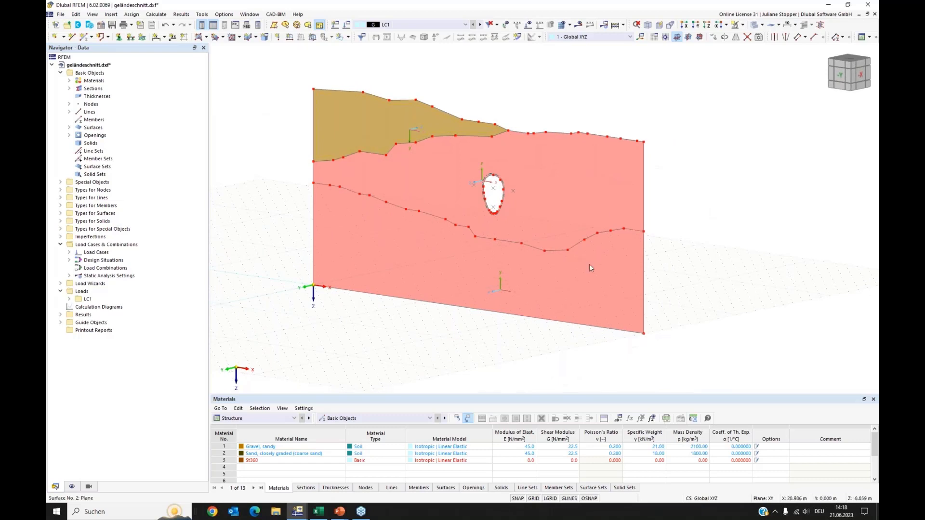
right_click(405, 108)
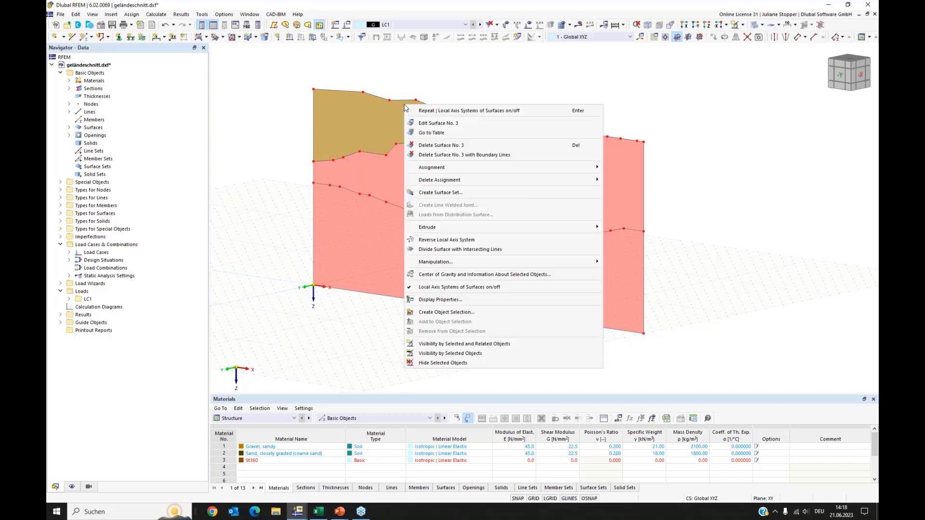
left_click(431, 240)
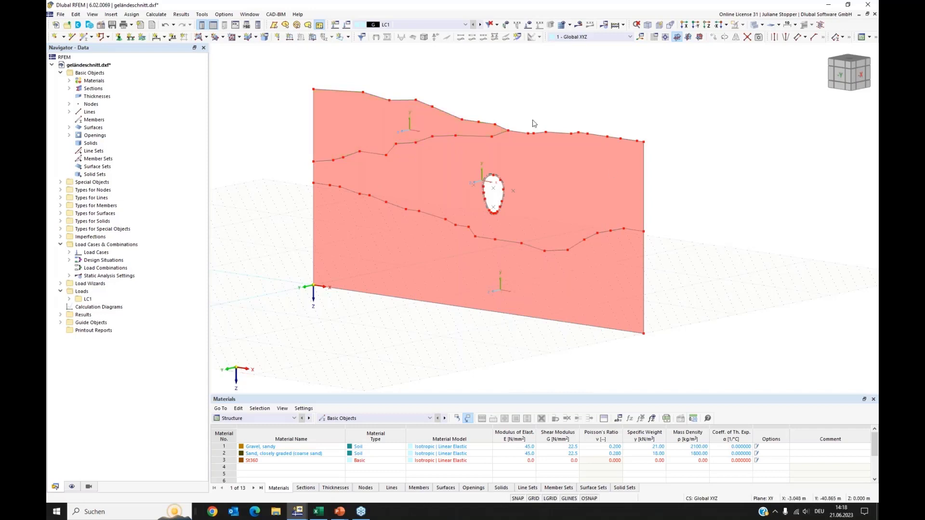
Extrude all three surfaces into solids with a height of -1 m, using Gravel, sandy as material and surfaces without thickness.
left_click_drag(459, 83, 424, 336)
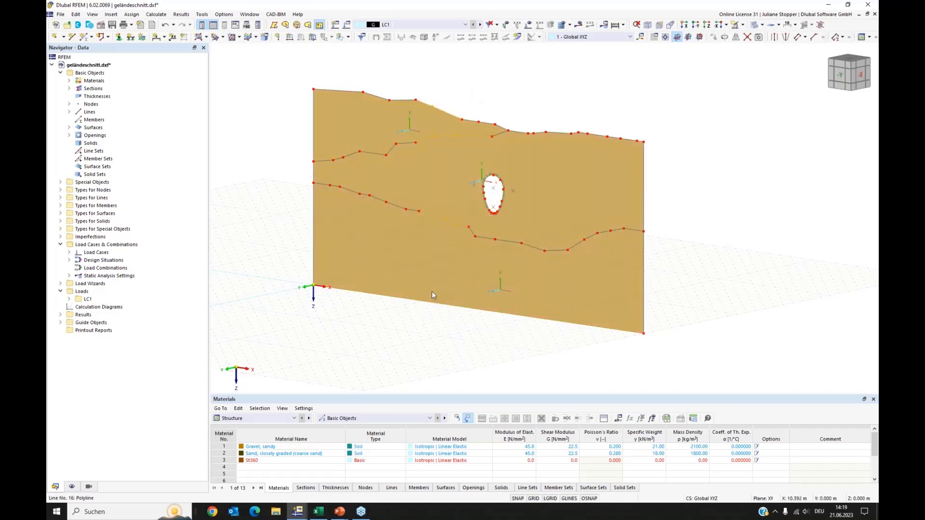
right_click(436, 225)
mouse_move(532, 265)
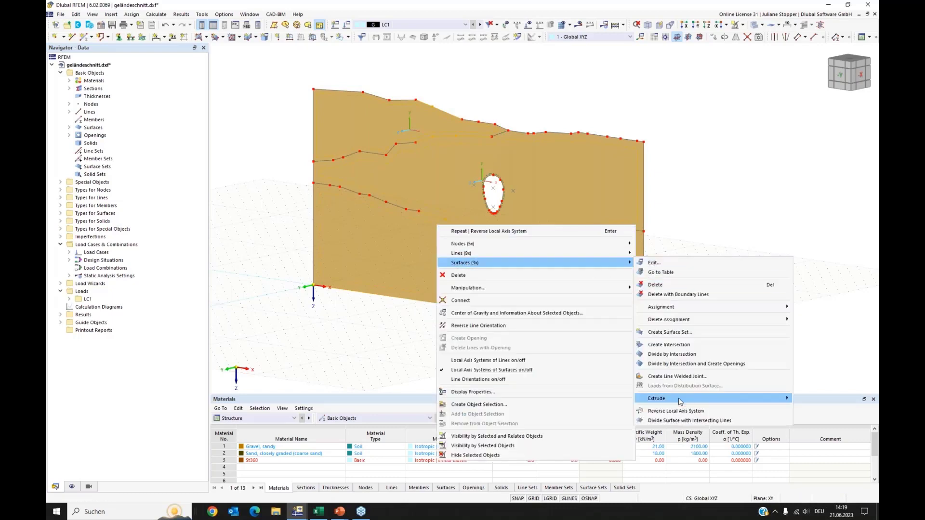
mouse_move(679, 401)
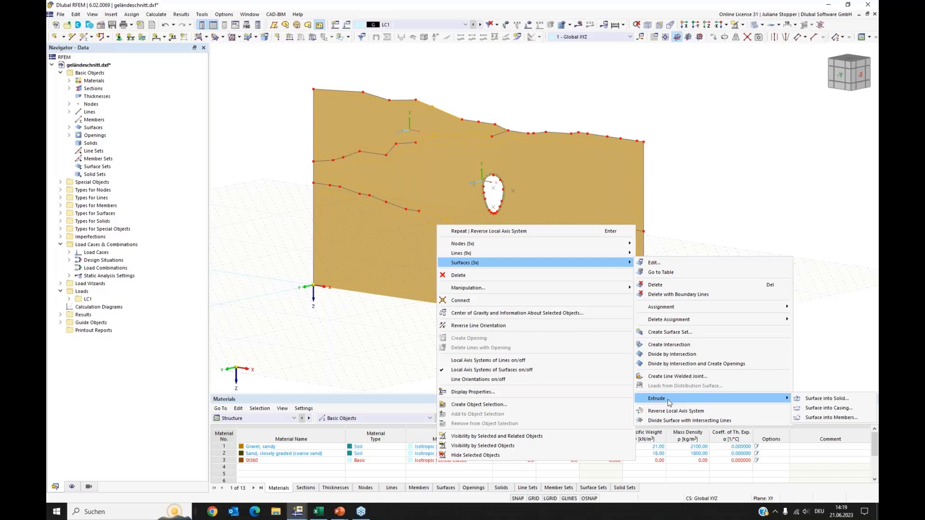
left_click(810, 403)
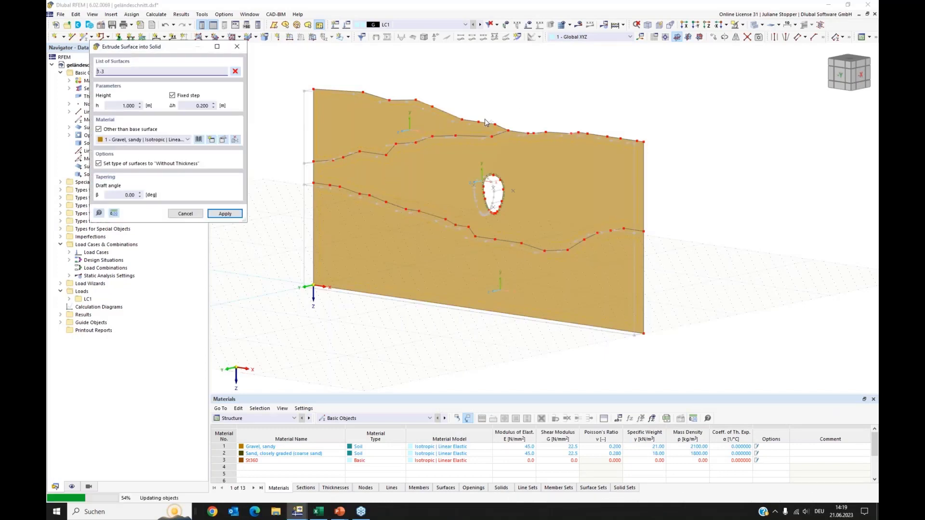
left_click(458, 120)
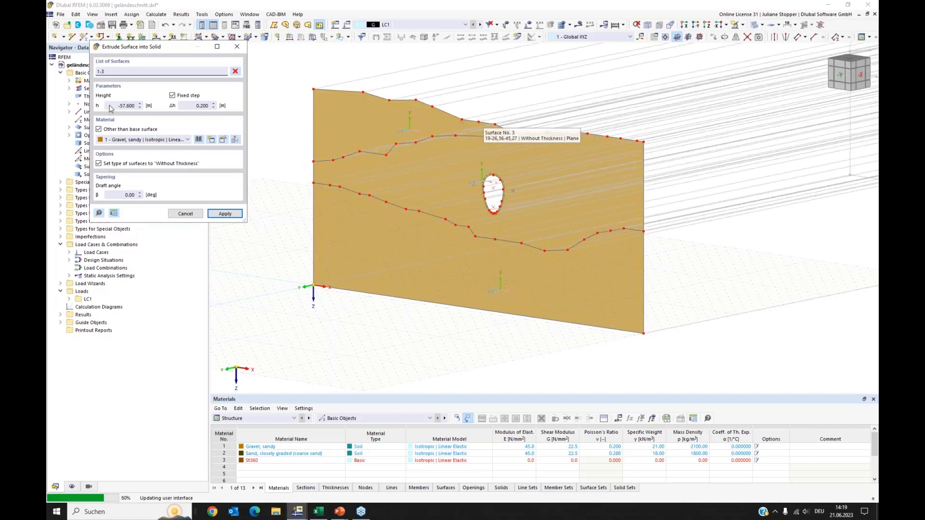
left_click_drag(115, 107, 144, 106)
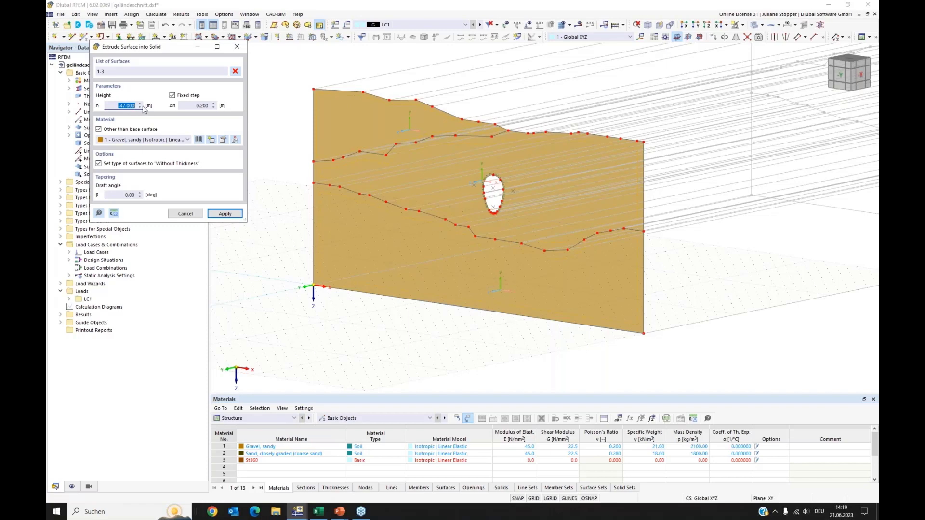
key("BackSpace")
left_click(221, 214)
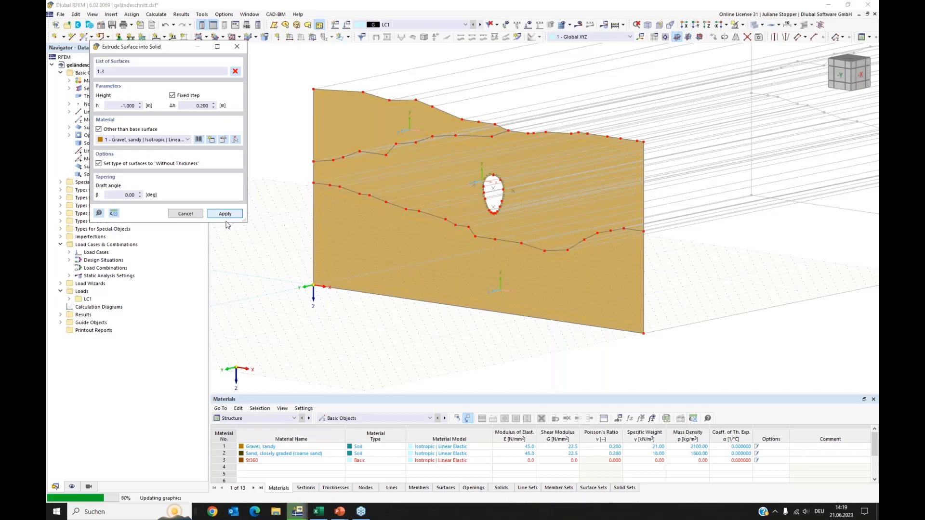
left_click(236, 47)
Hide the surfaces' local axis systems and expand the list of solids in the model tree.
right_click(361, 204)
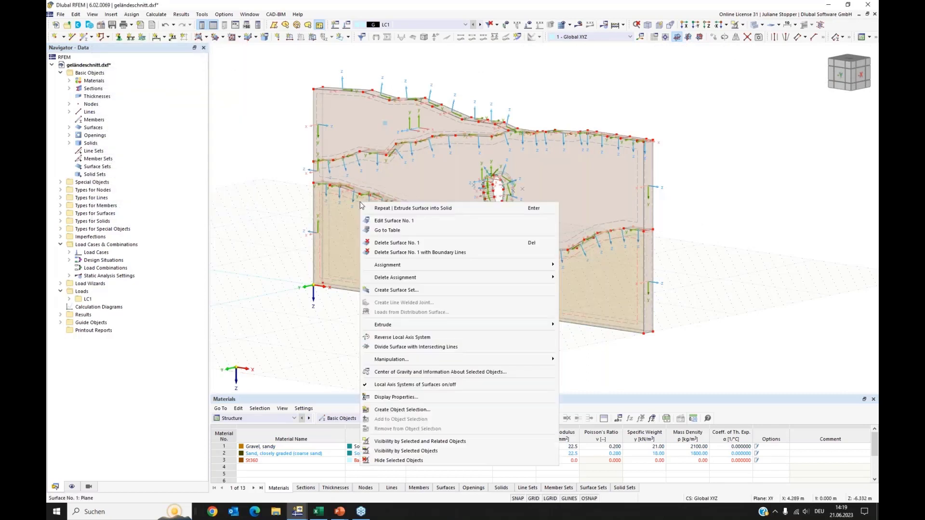
left_click(366, 385)
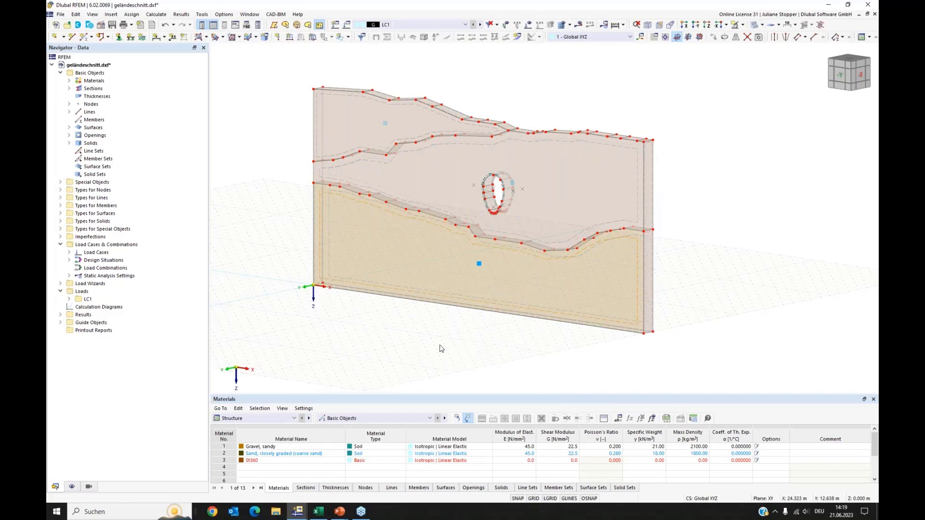
mouse_move(291, 296)
middle_mouse_down("ctrl")
mouse_move(327, 291)
mouse_move(296, 290)
middle_mouse_up("ctrl")
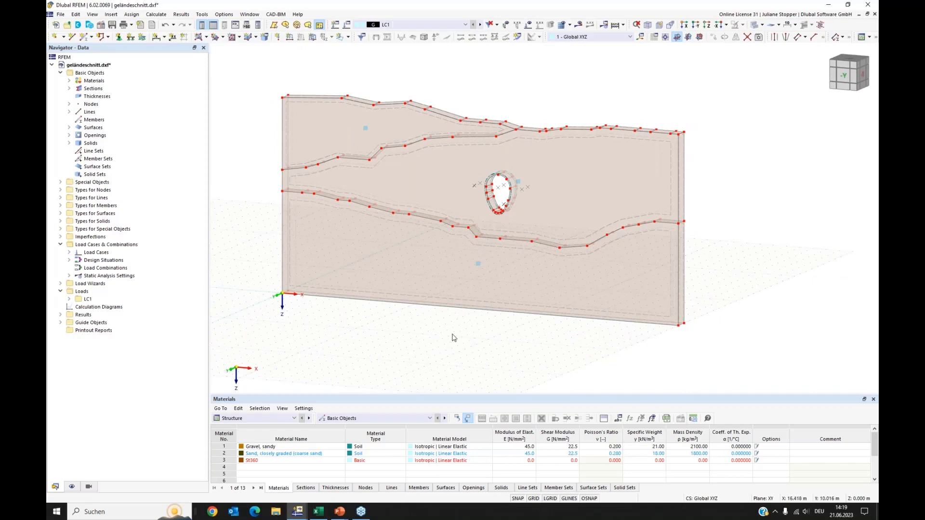
middle_click_drag(391, 336, 394, 335, "ctrl")
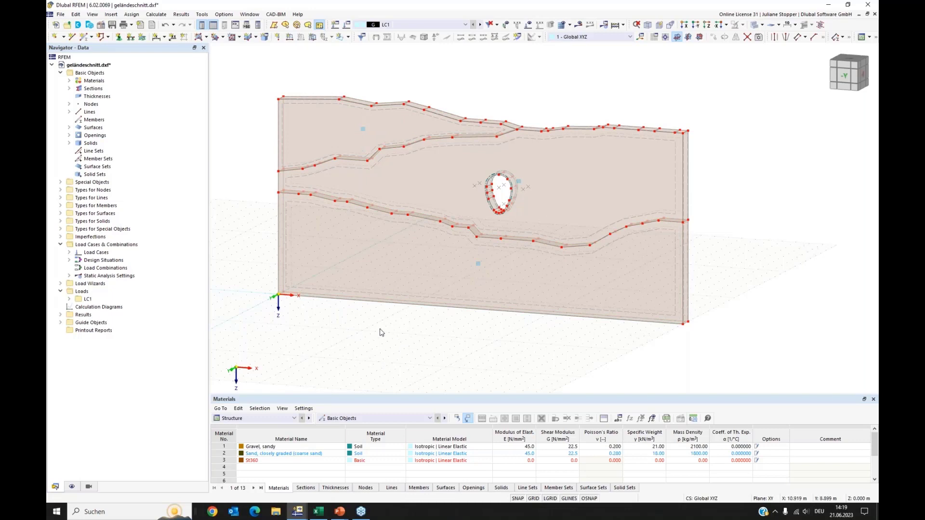
middle_click_drag(380, 330, 404, 328, "ctrl")
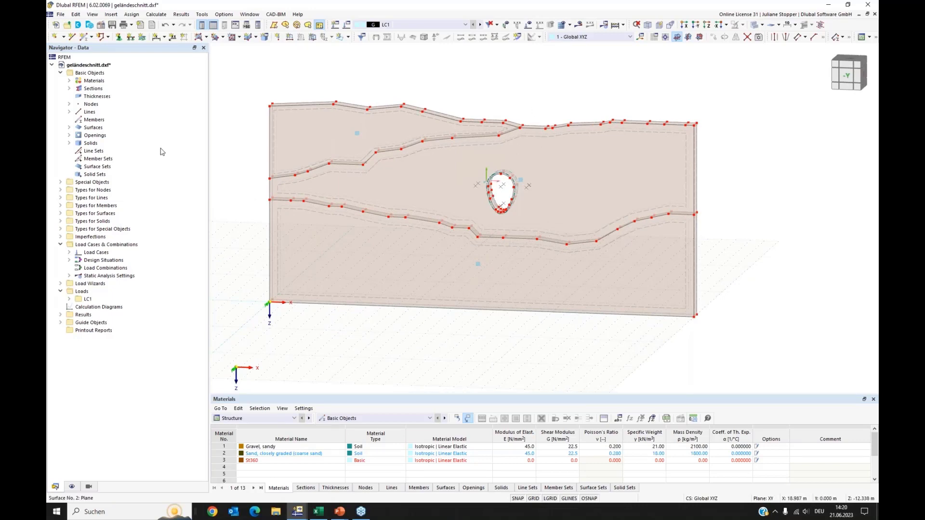
left_click(69, 144)
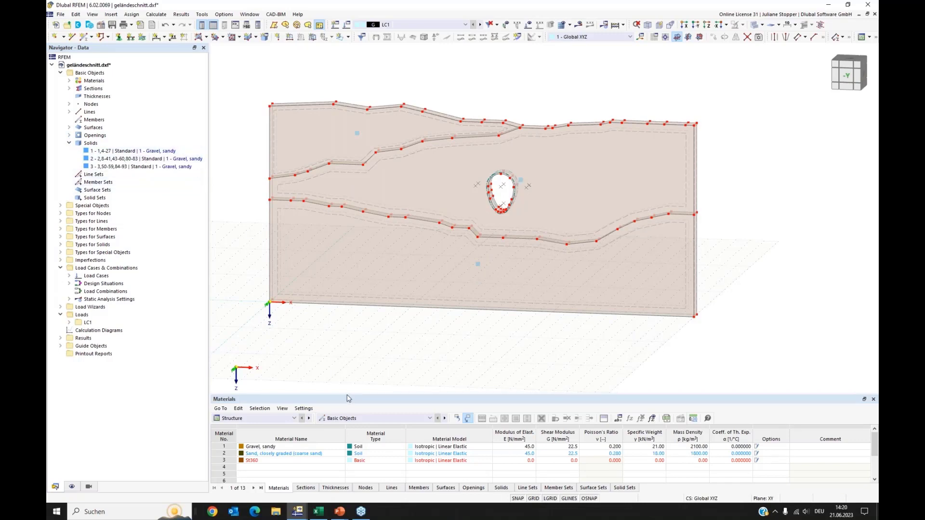
left_click_drag(347, 394, 345, 331)
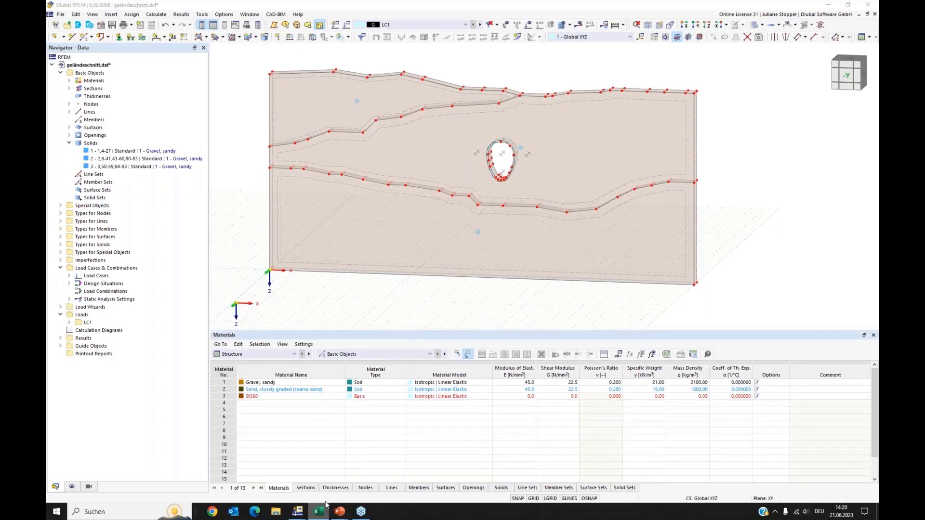
Copy the four material rows from Materialien.xlsx in Excel and paste them into the materials table starting at row 2.
left_click(317, 514)
key("Escape")
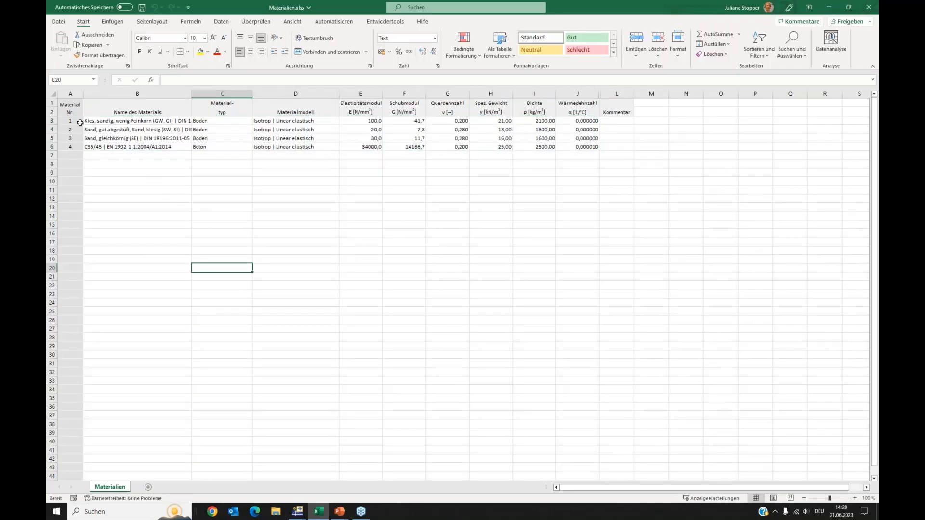
left_click_drag(85, 121, 571, 148)
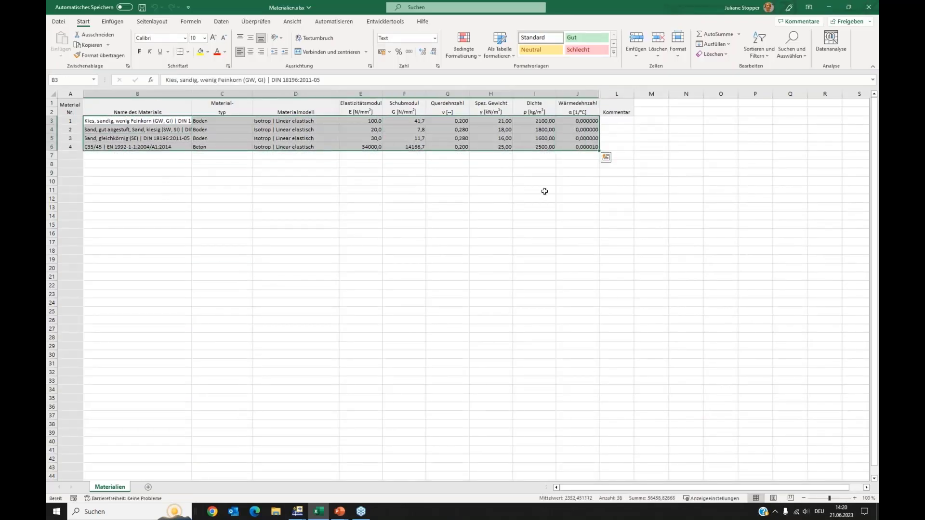
key("ctrl+c")
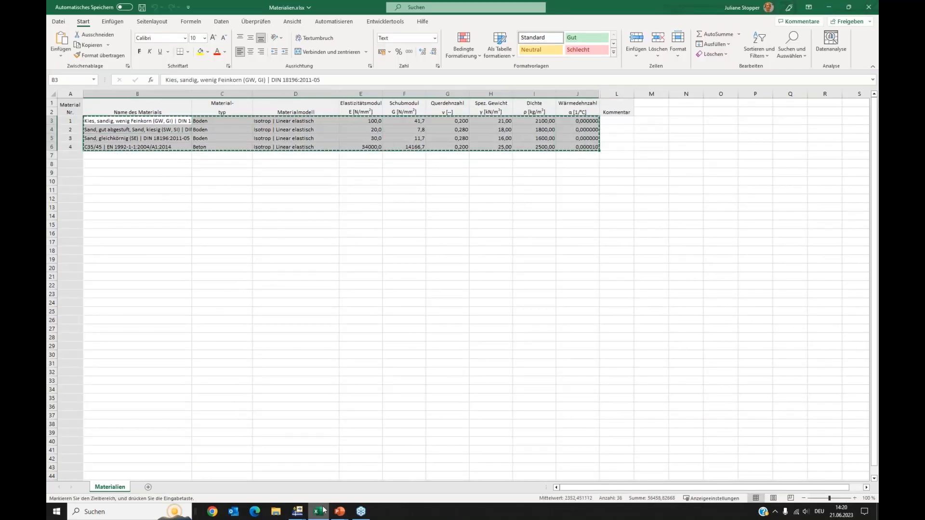
left_click(298, 512)
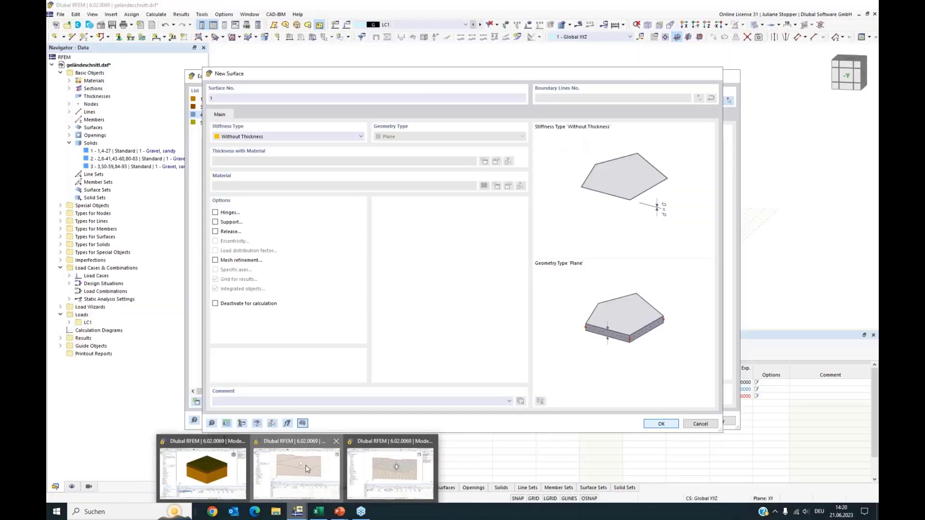
left_click(306, 464)
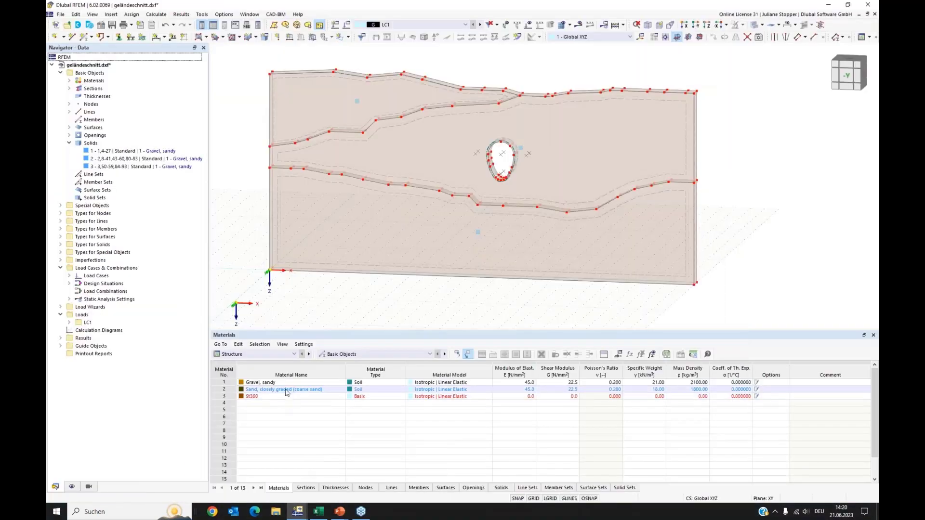
left_click(287, 390)
key("ctrl+v")
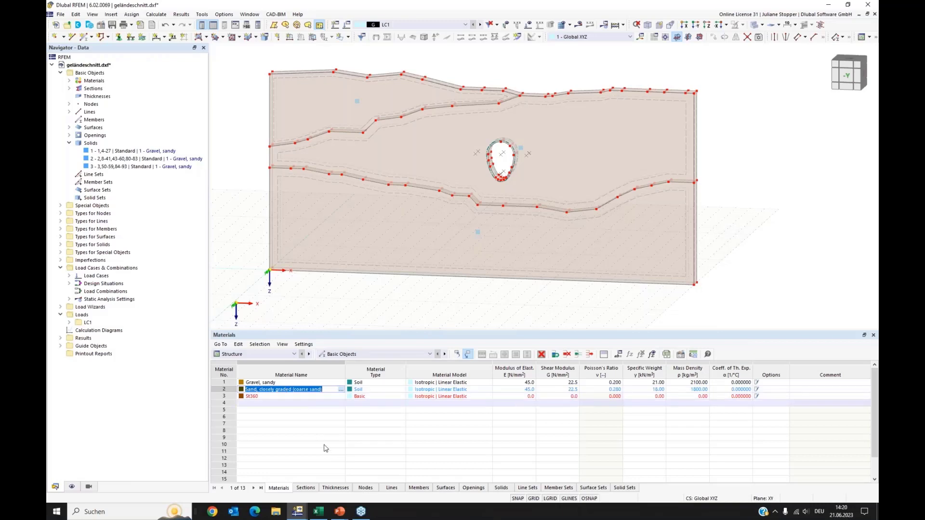
left_click(537, 305)
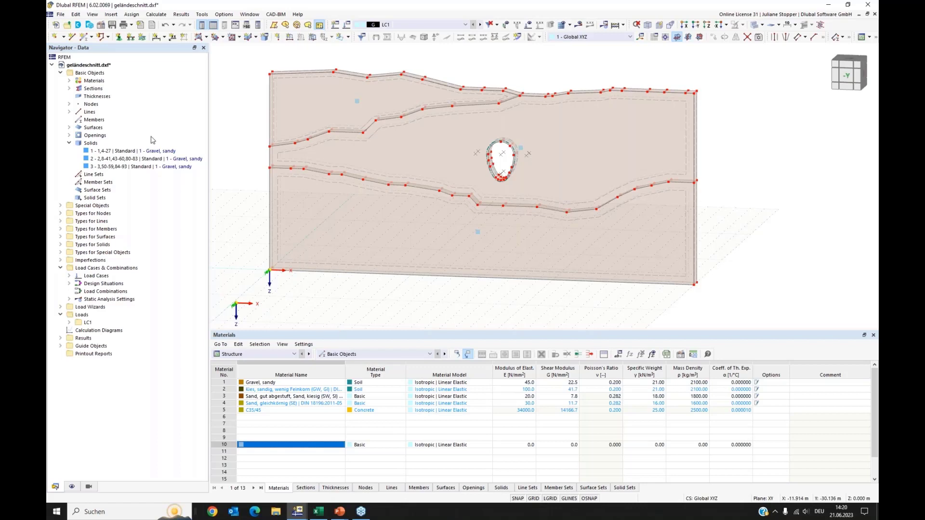
Enable the Geotechnical Analysis add-on in the model's base data.
right_click(85, 65)
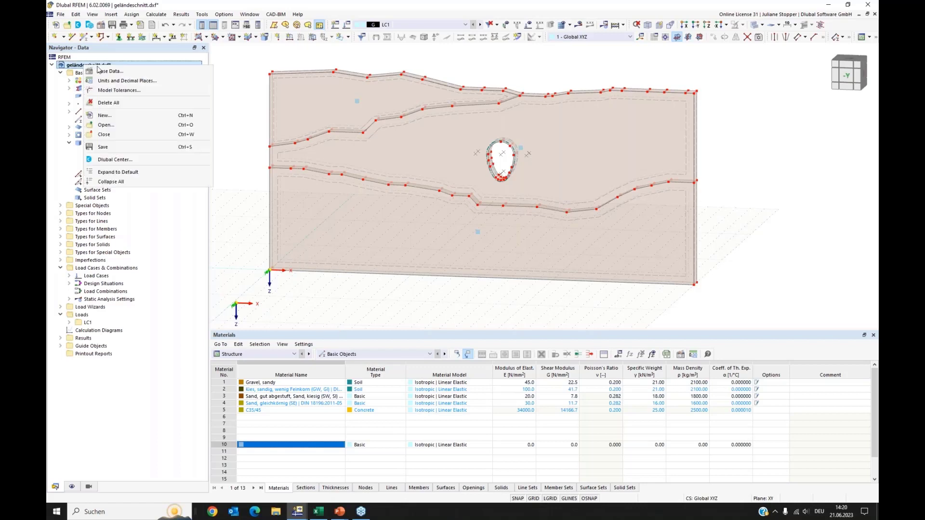
left_click(101, 71)
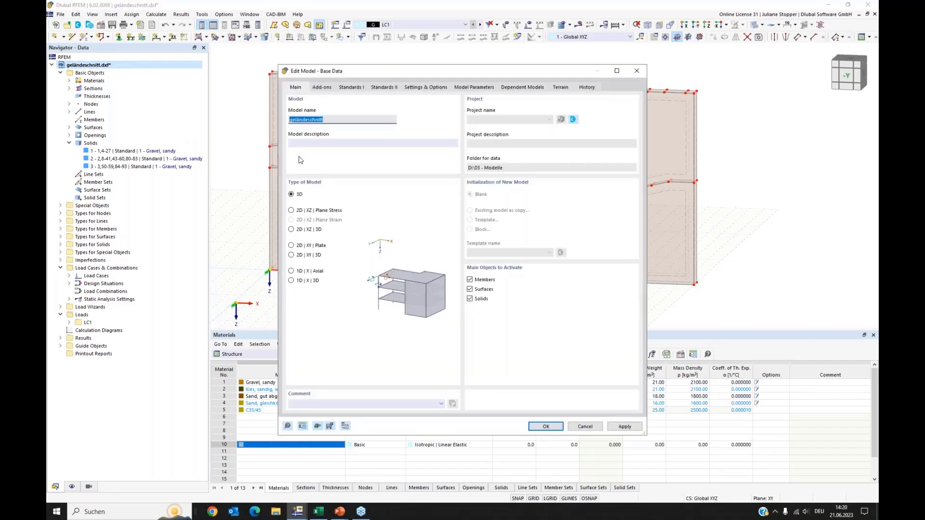
left_click(322, 89)
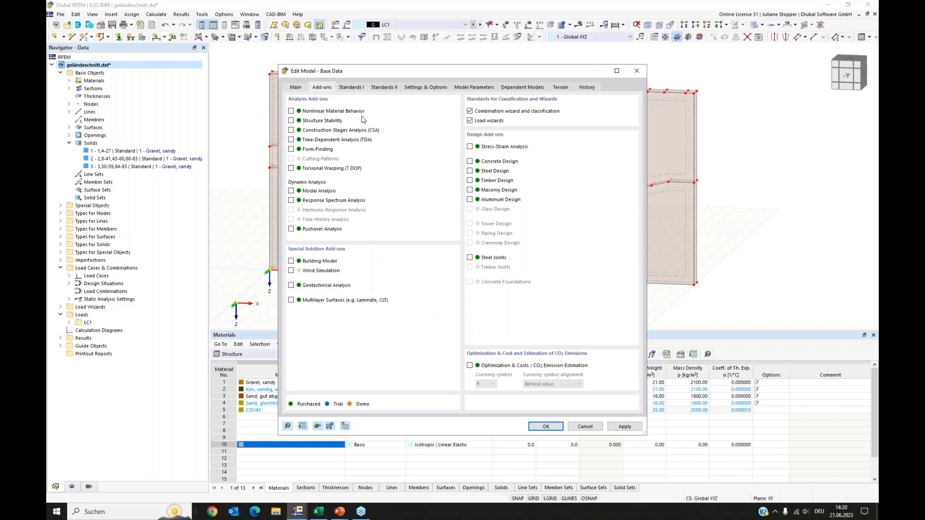
left_click(291, 287)
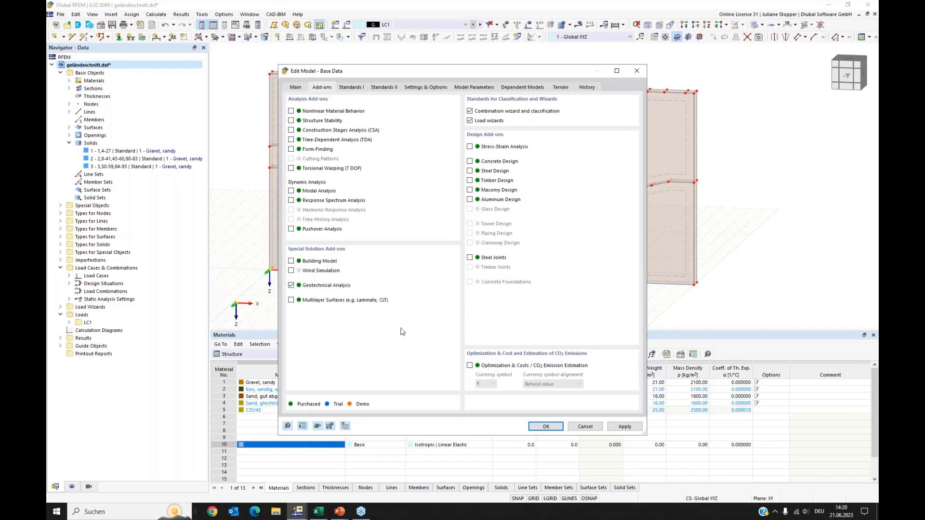
left_click(539, 427)
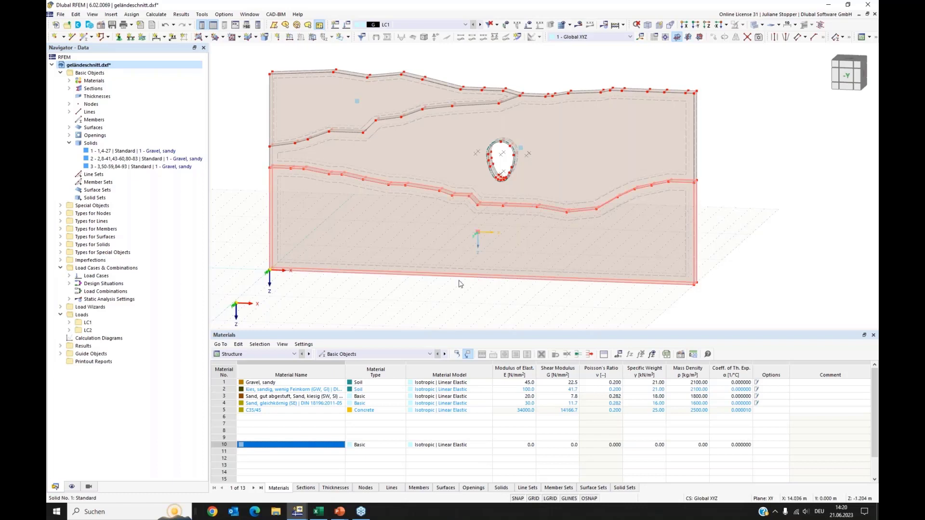
Set solid 1's solid type to Soil, keeping Gravel, sandy as its material.
double_click(477, 235)
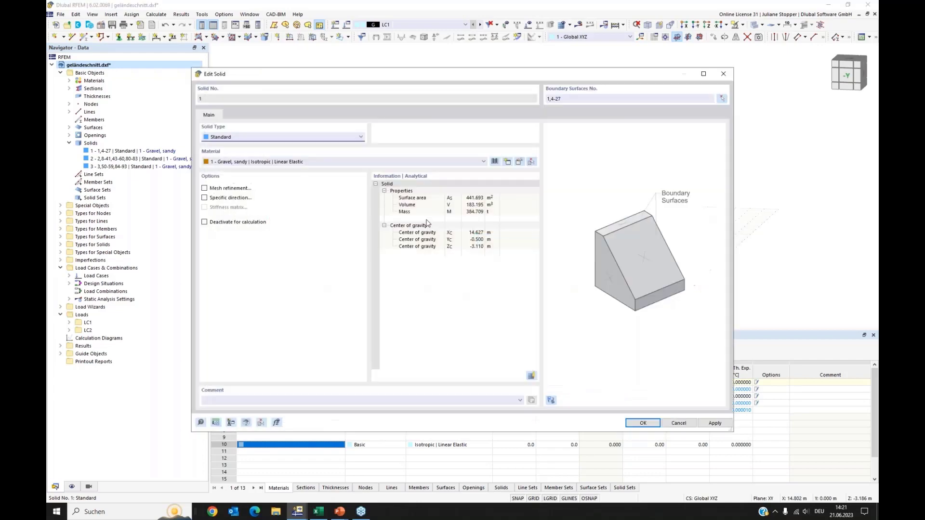
left_click(236, 139)
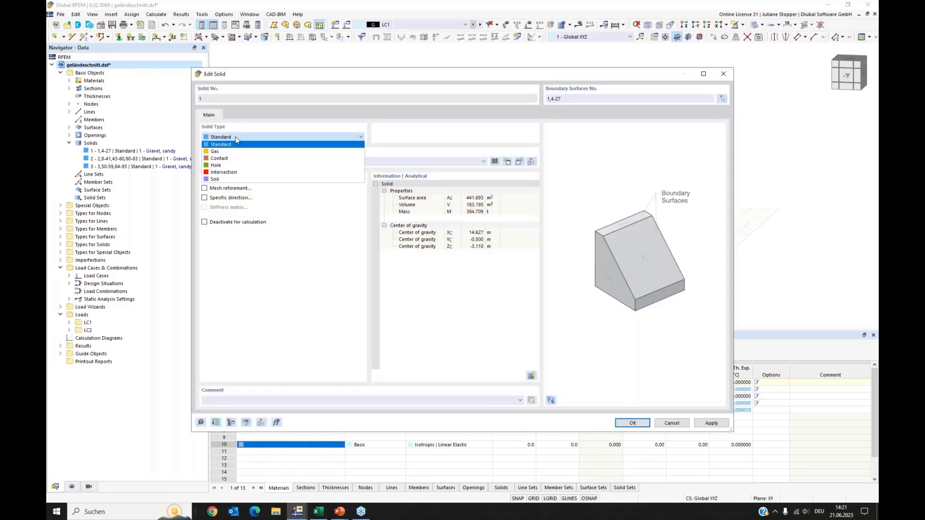
left_click(212, 180)
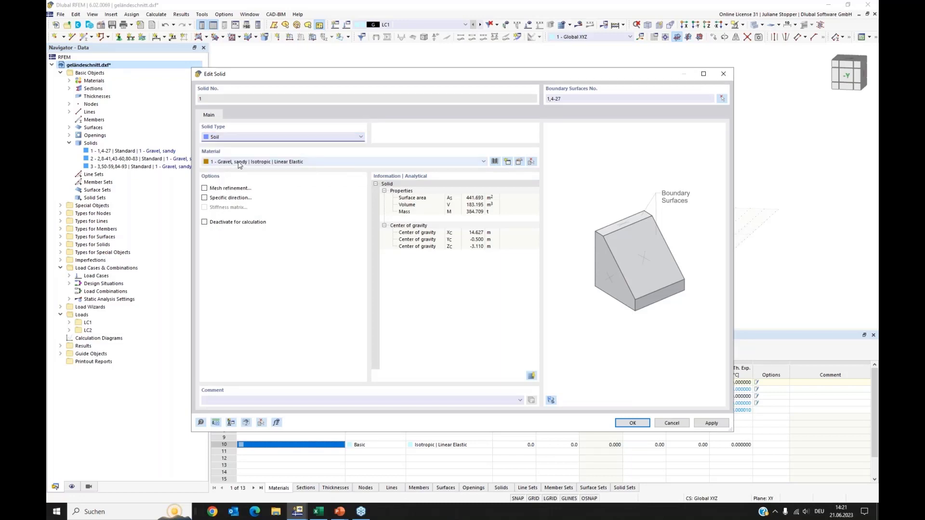
left_click(239, 163)
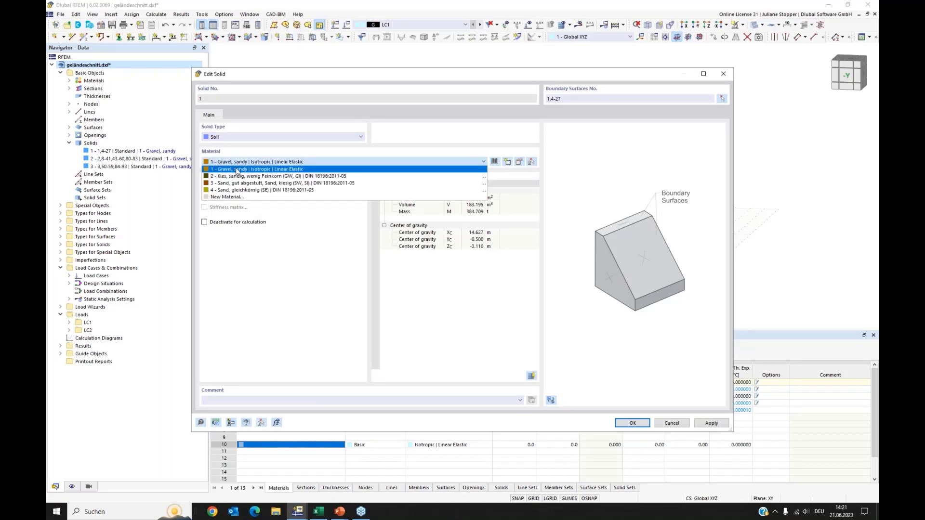
left_click(237, 171)
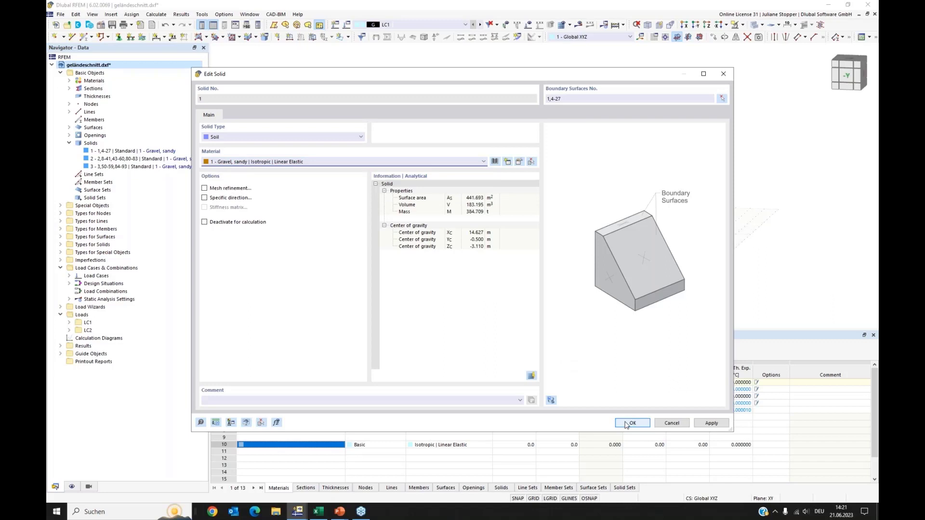
key("Return")
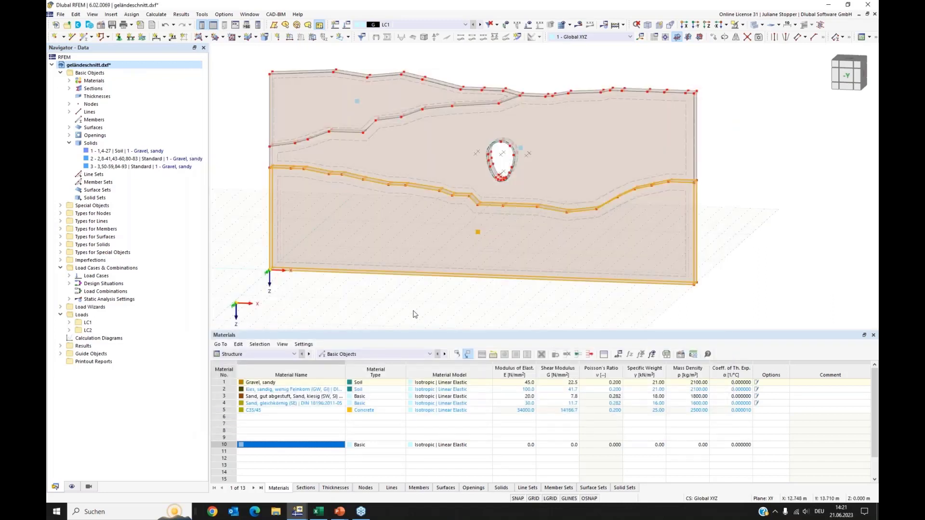
Assign material 3 - Sand, gut abgestuft, Sand, kiesig (SW, SI) to solid 2 and set its solid type to Soil.
left_click(418, 314)
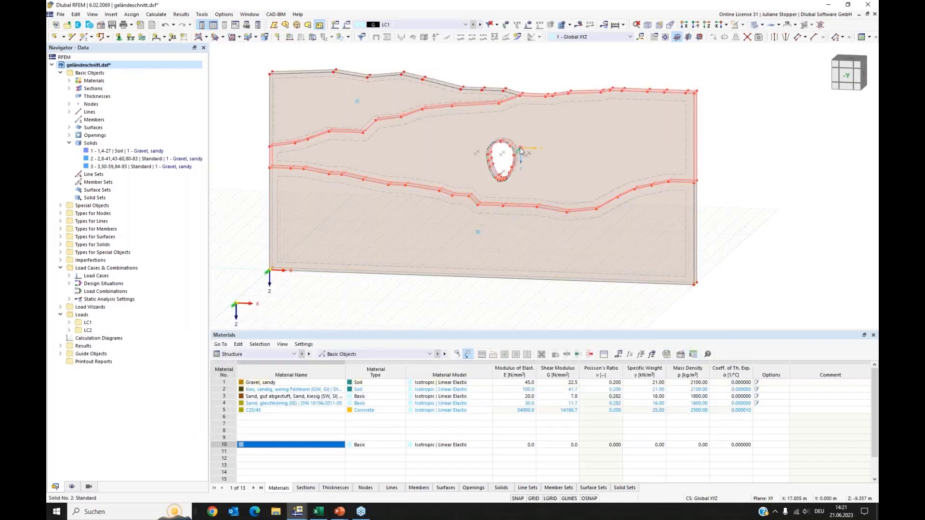
double_click(520, 151)
left_click(316, 162)
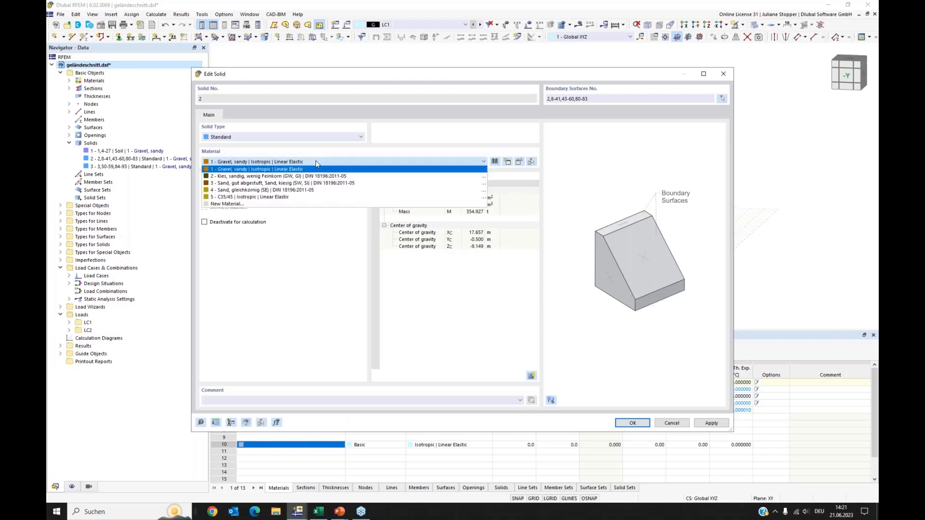
left_click(306, 184)
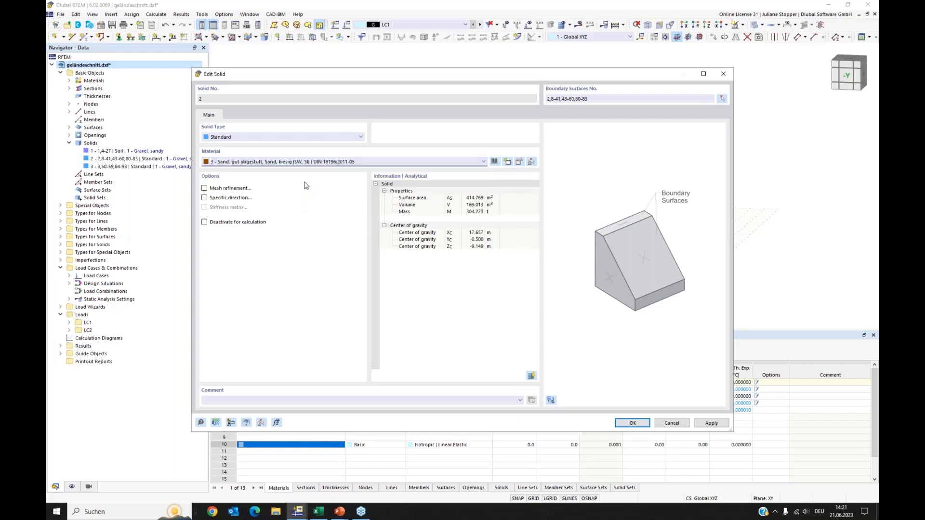
left_click(630, 423)
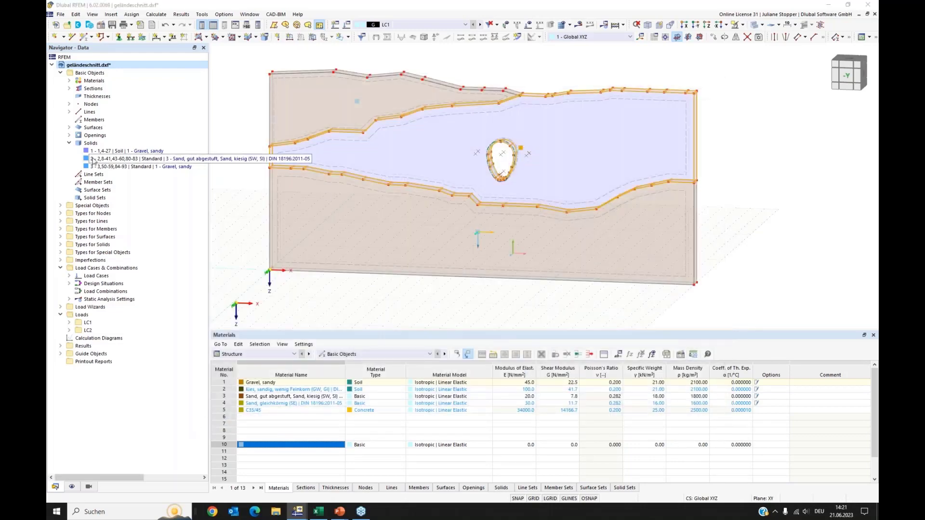
double_click(161, 159)
left_click(225, 138)
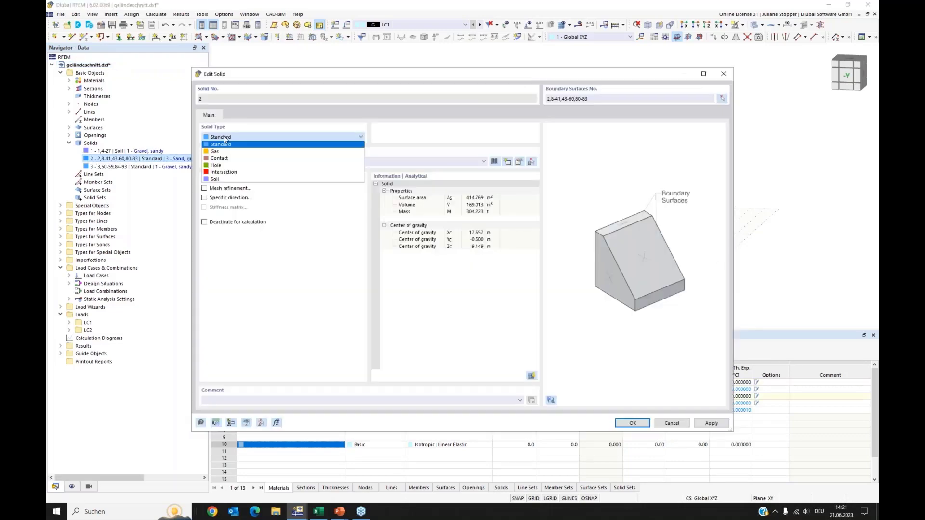
left_click(216, 179)
left_click(638, 424)
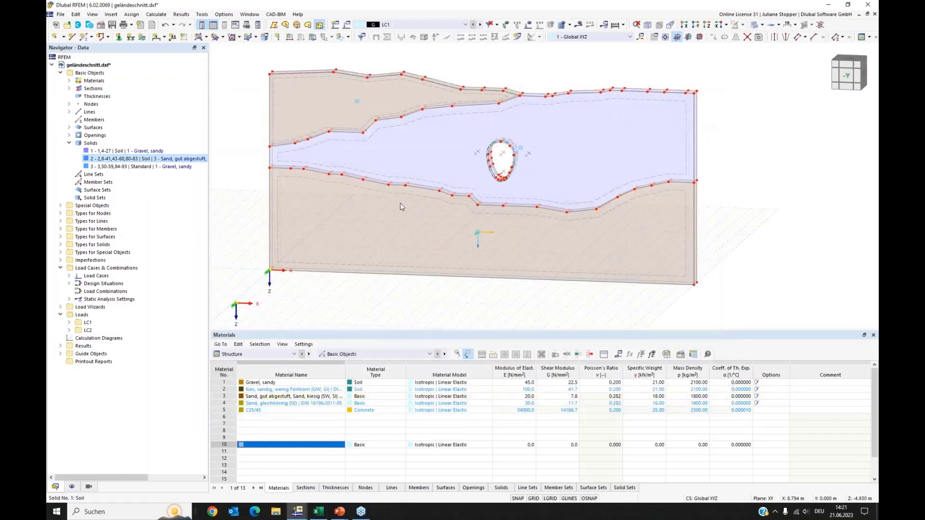
Set solid 3's solid type to Soil and its material to 4 - Sand, gleichkörnig (SE).
double_click(357, 104)
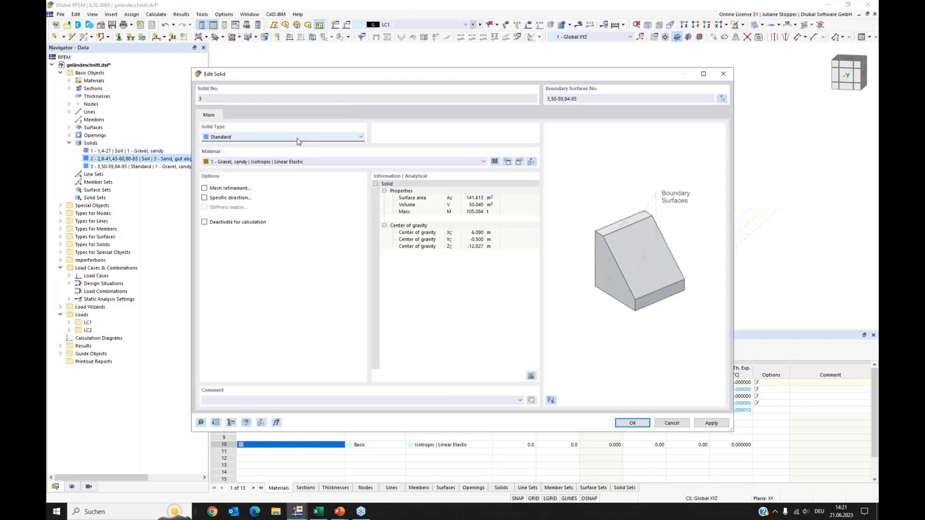
left_click(285, 137)
left_click(246, 179)
left_click(271, 161)
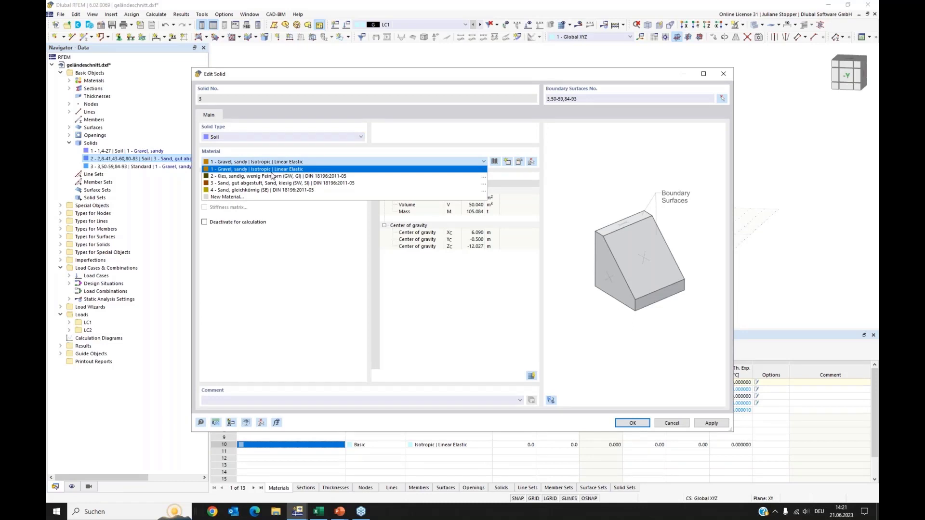
left_click(271, 190)
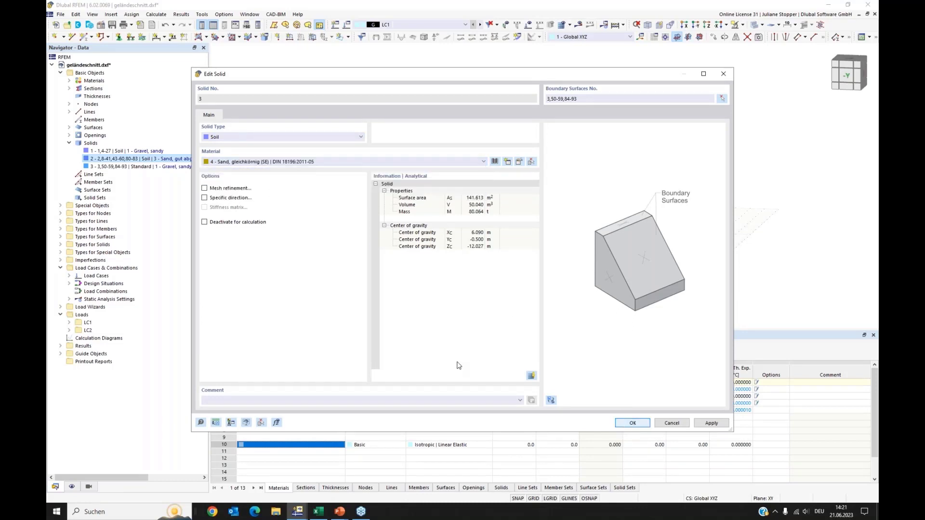
left_click(626, 424)
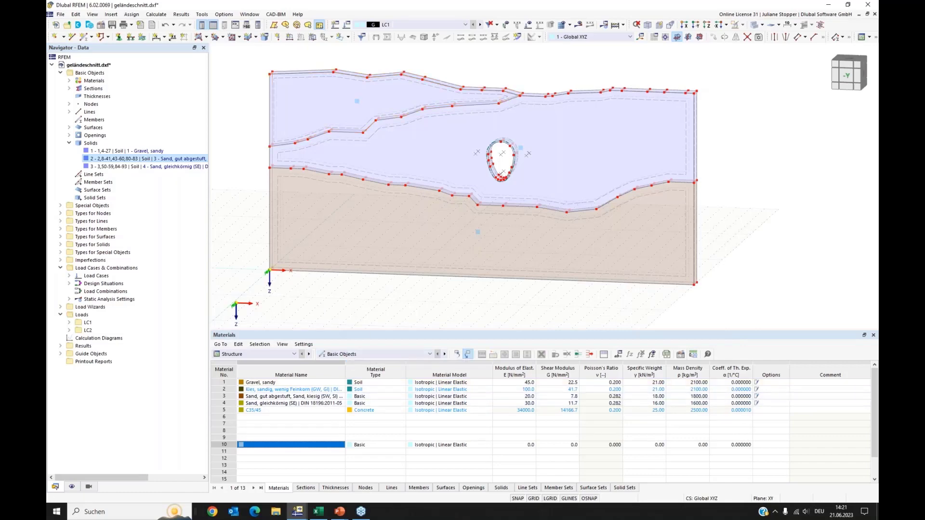
Color the rendered objects by object property and display the model in solid rendering.
middle_click_drag(797, 275, 740, 283, "ctrl")
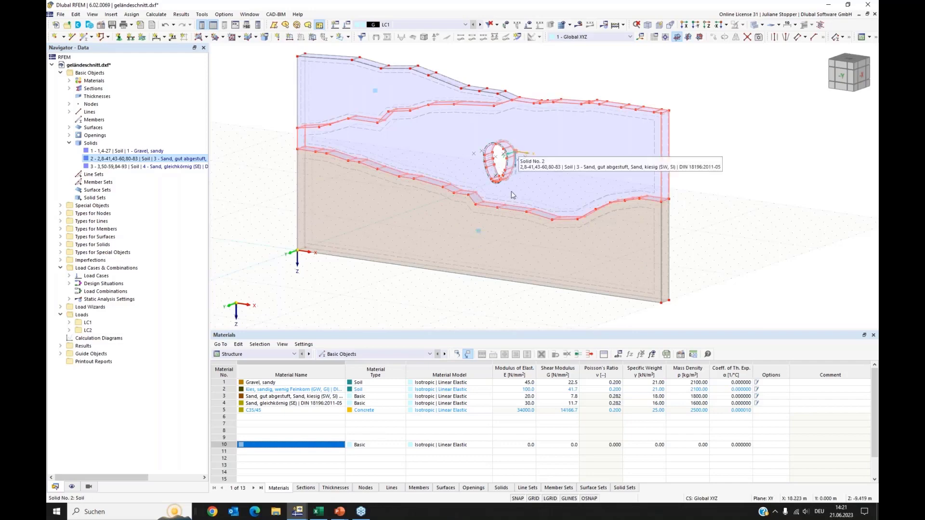
left_click(72, 488)
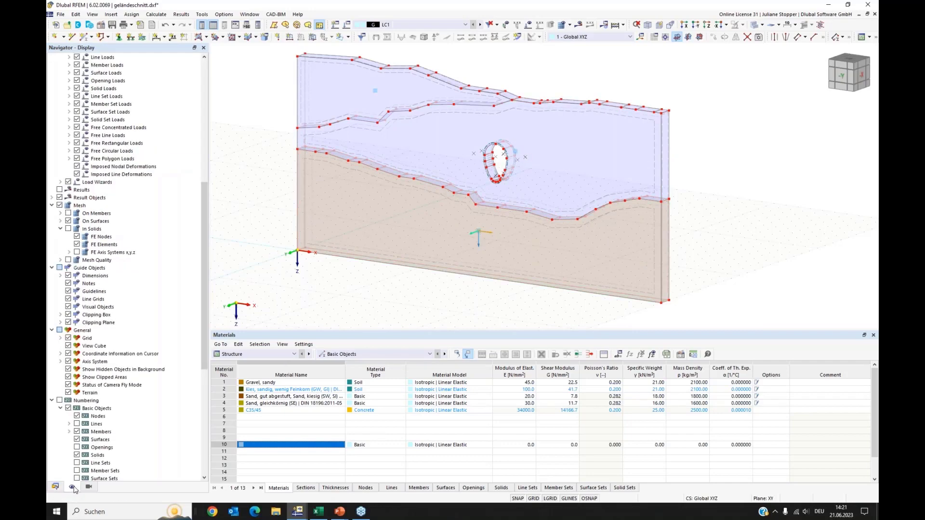
scroll(152, 388, "down", 5)
scroll(151, 389, "down", 5)
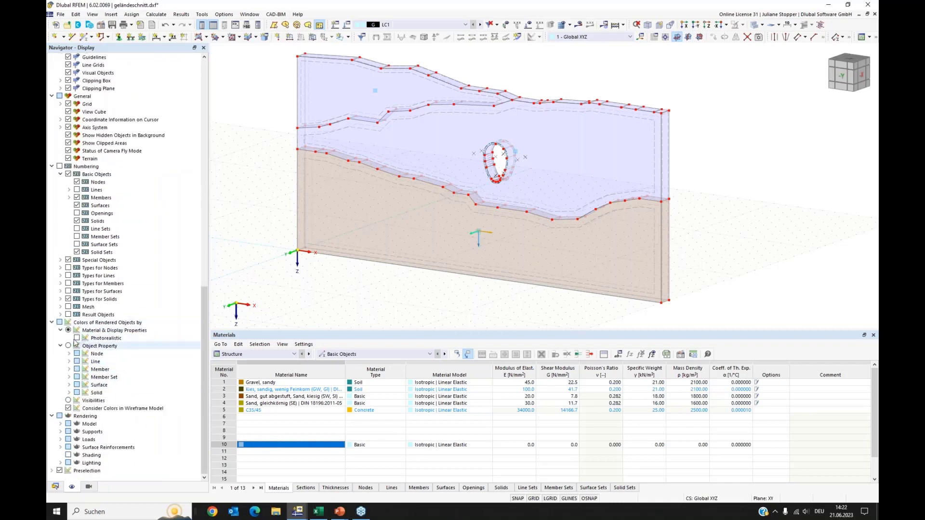
left_click(68, 346)
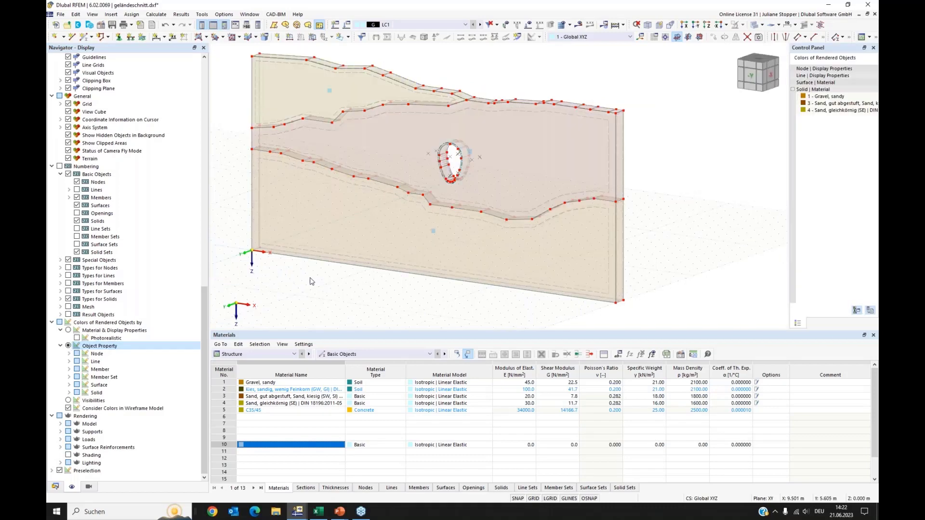
middle_click_drag(326, 276, 333, 272)
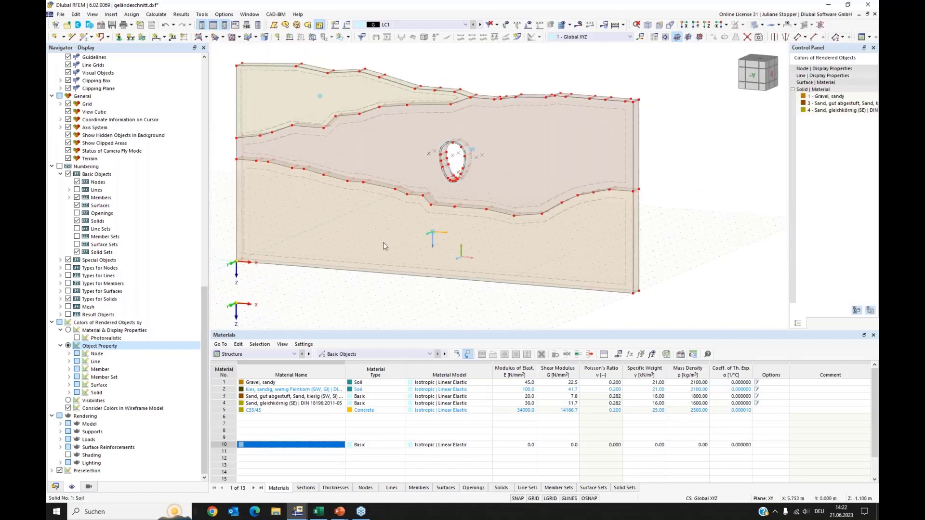
middle_click_drag(384, 246, 434, 243)
left_click(759, 37)
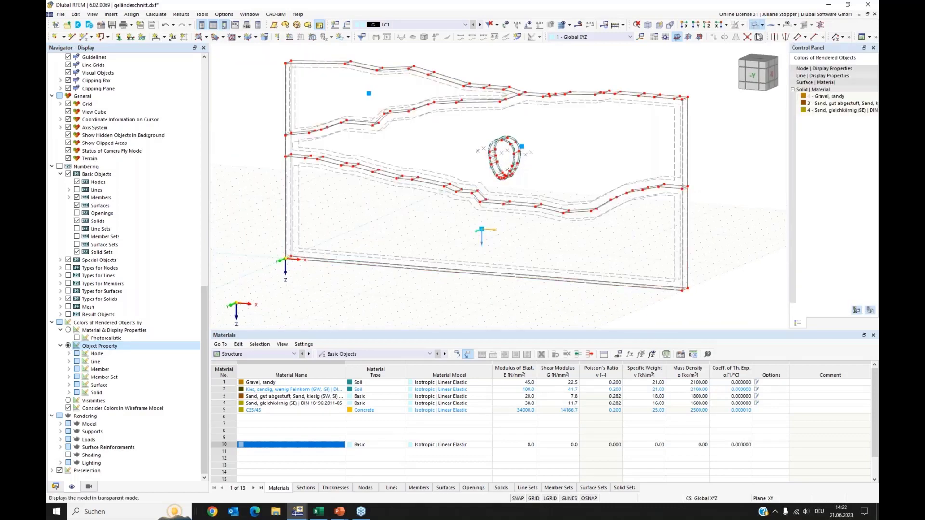
left_click(55, 487)
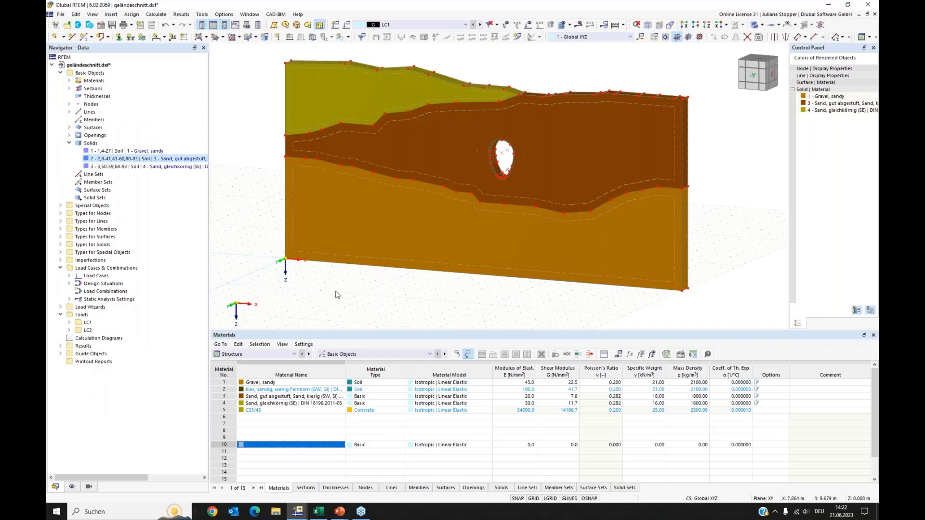
Select the solids' front and back boundary surfaces from the top view in transparent mode and open them for editing.
middle_click_drag(342, 294, 345, 296, "ctrl")
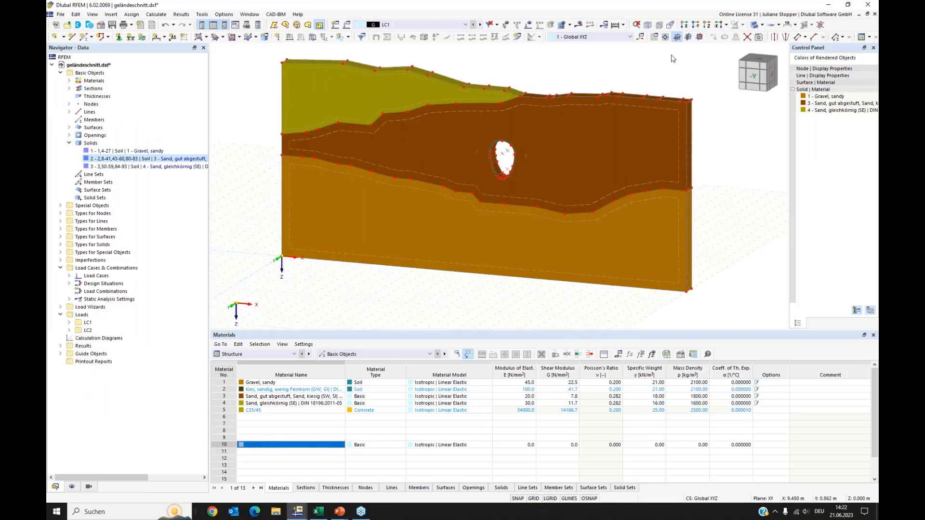
left_click(704, 27)
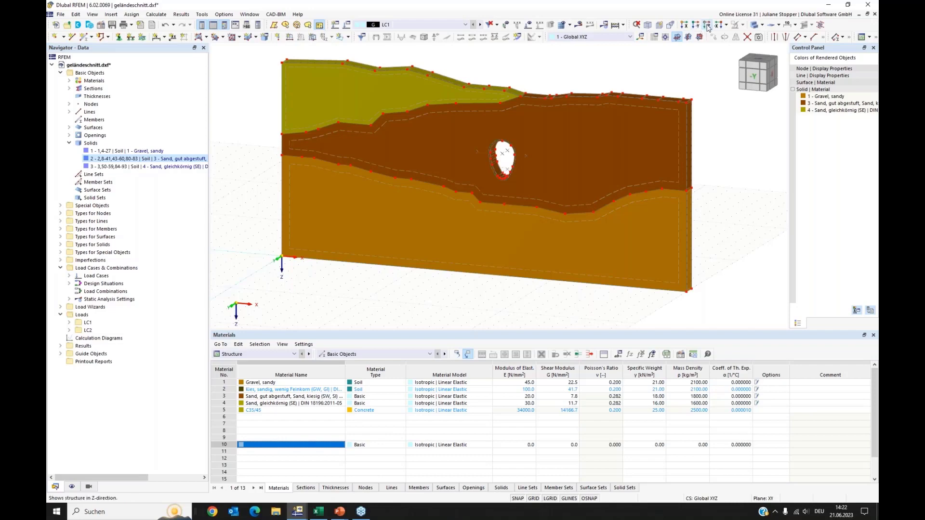
left_click(758, 36)
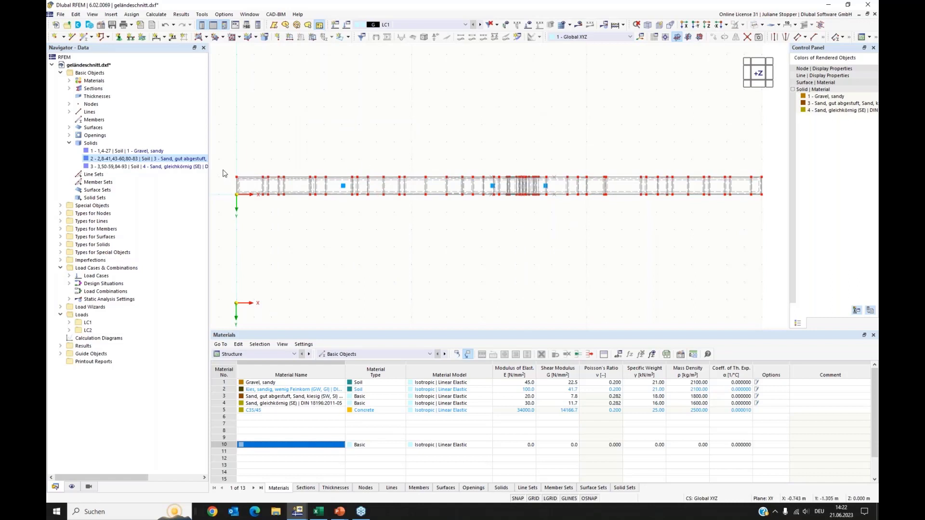
left_click_drag(223, 170, 767, 184)
left_click_drag(230, 173, 250, 203)
left_click_drag(223, 191, 772, 207)
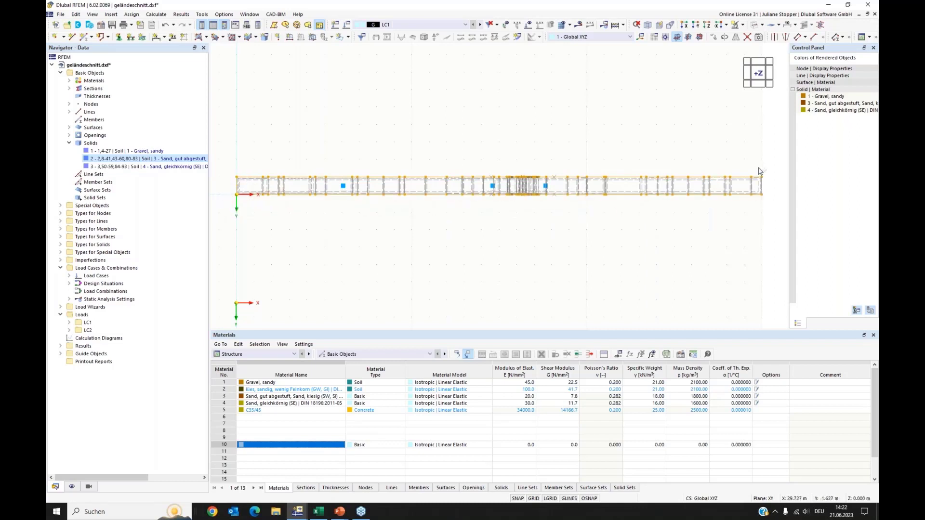
left_click_drag(758, 166, 779, 209)
middle_click_drag(588, 254, 568, 193, "ctrl")
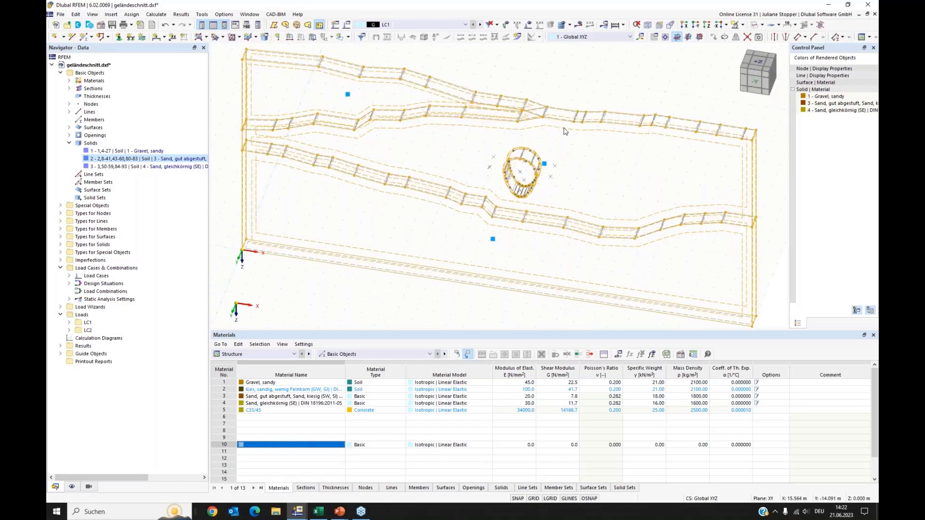
right_click(565, 132)
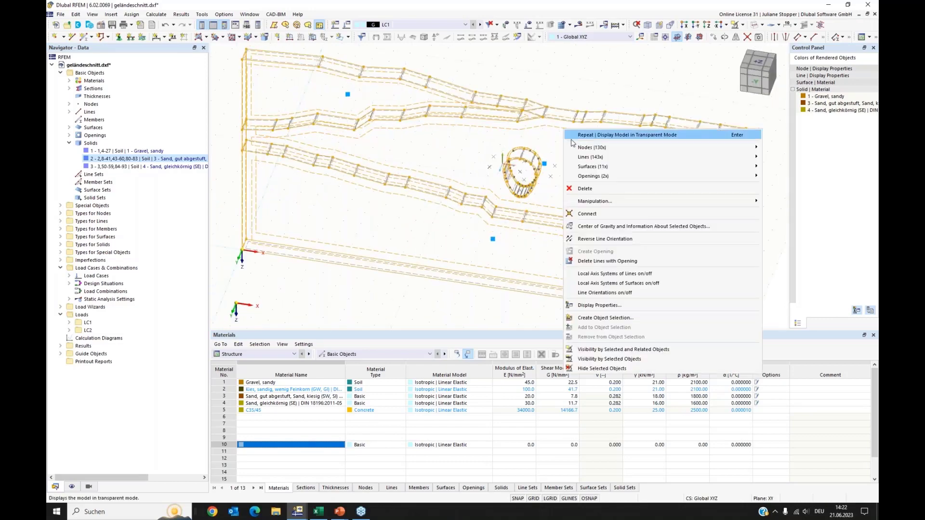
mouse_move(583, 169)
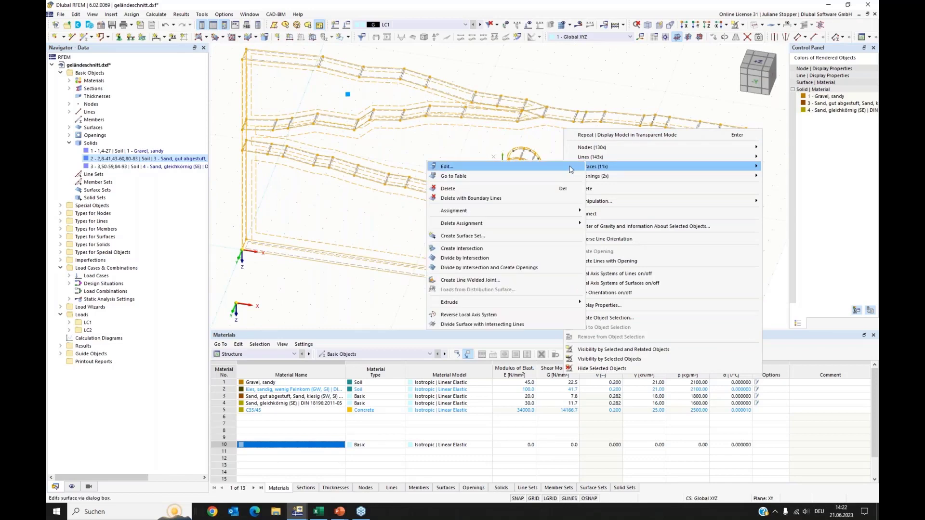
left_click(569, 167)
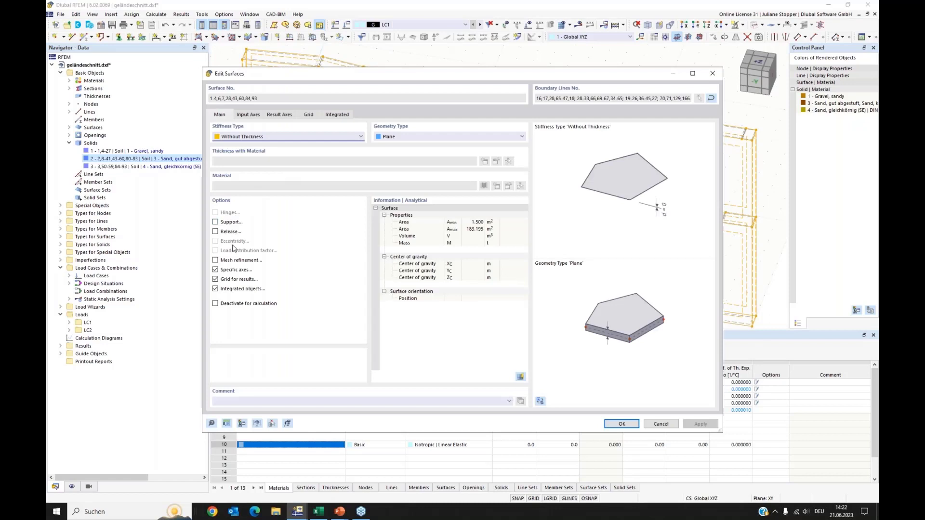
Activate a support for the selected surfaces and assign surface support 2 to them.
left_click(215, 222)
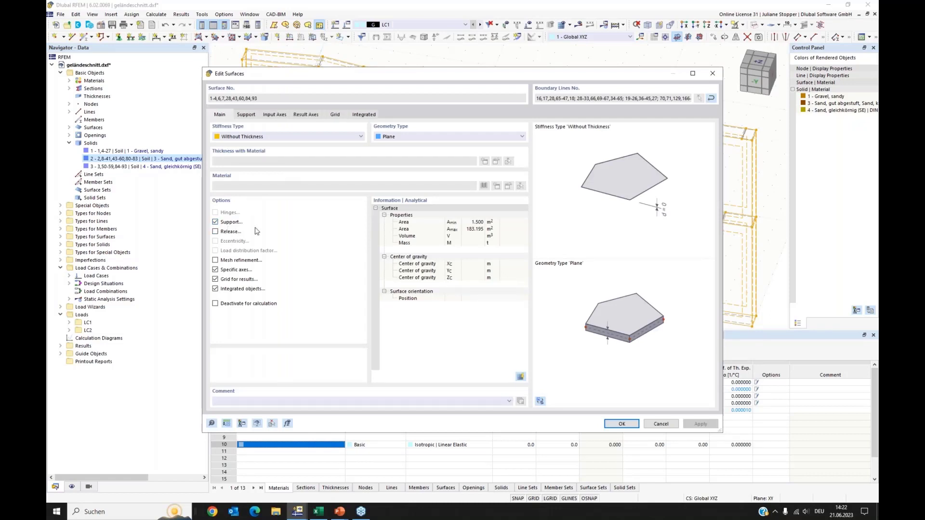
left_click(247, 116)
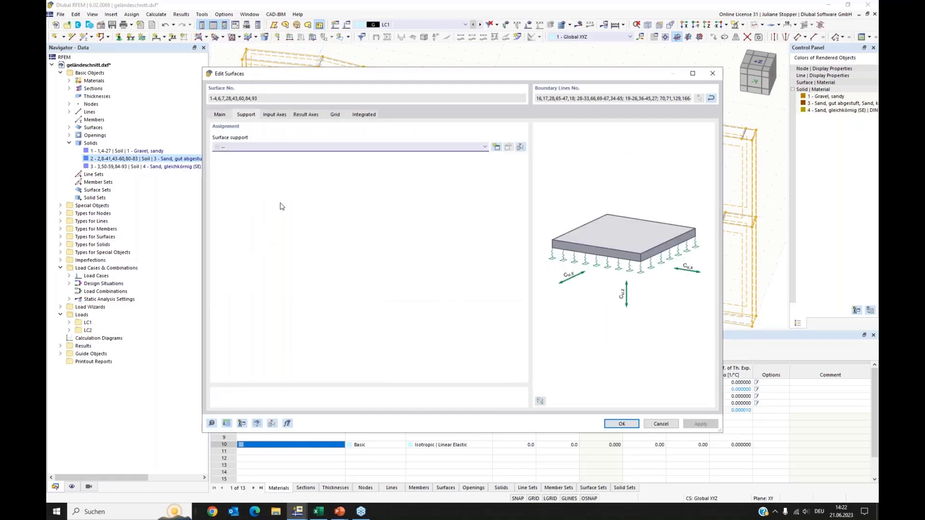
left_click(444, 147)
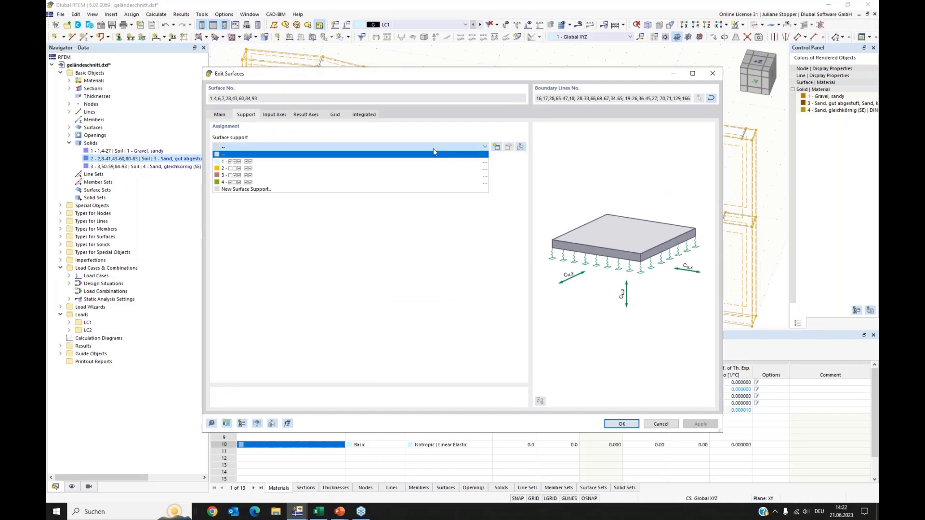
left_click(229, 170)
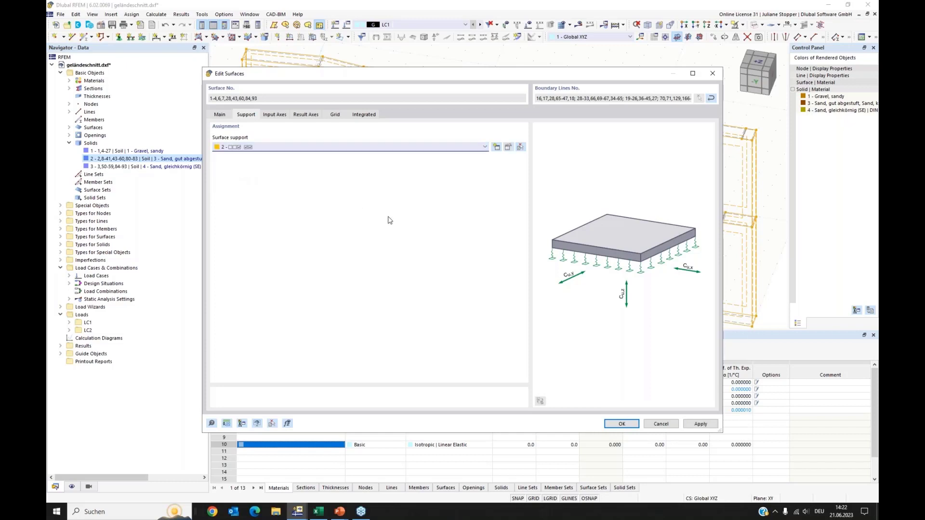
left_click(508, 147)
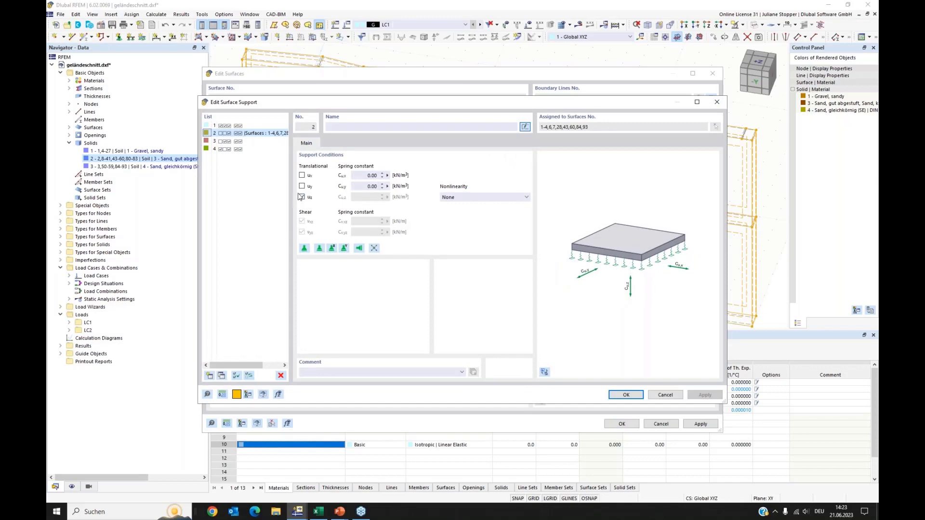
left_click(626, 394)
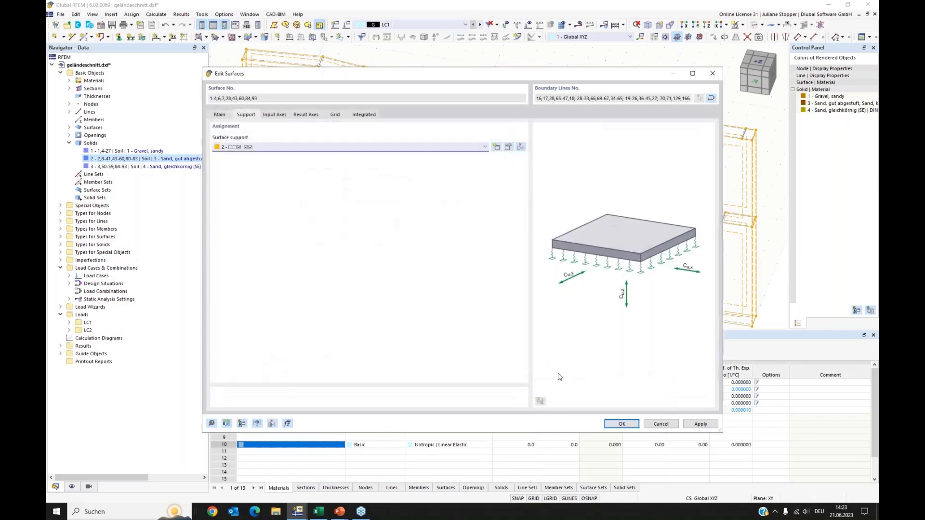
left_click(621, 423)
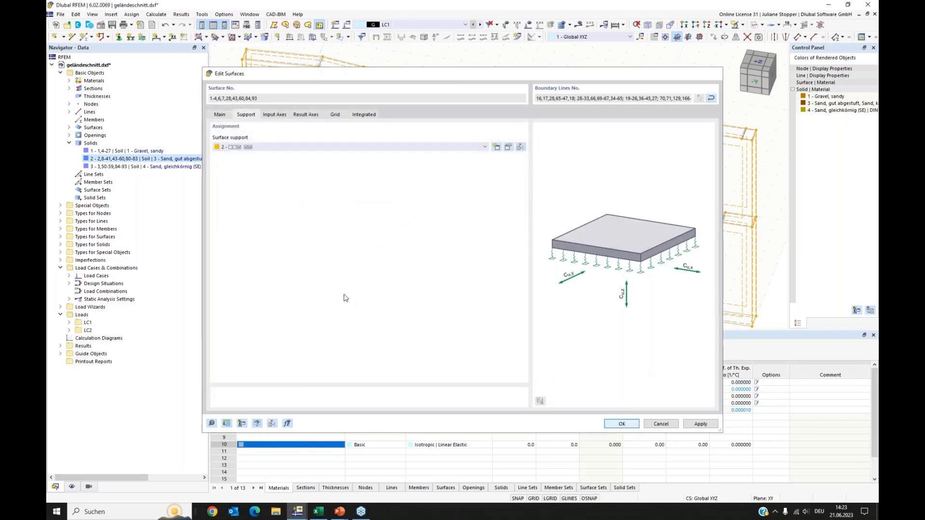
Activate a support for bottom surface 5 and assign surface support 1 to it.
scroll(336, 285, "up", 5)
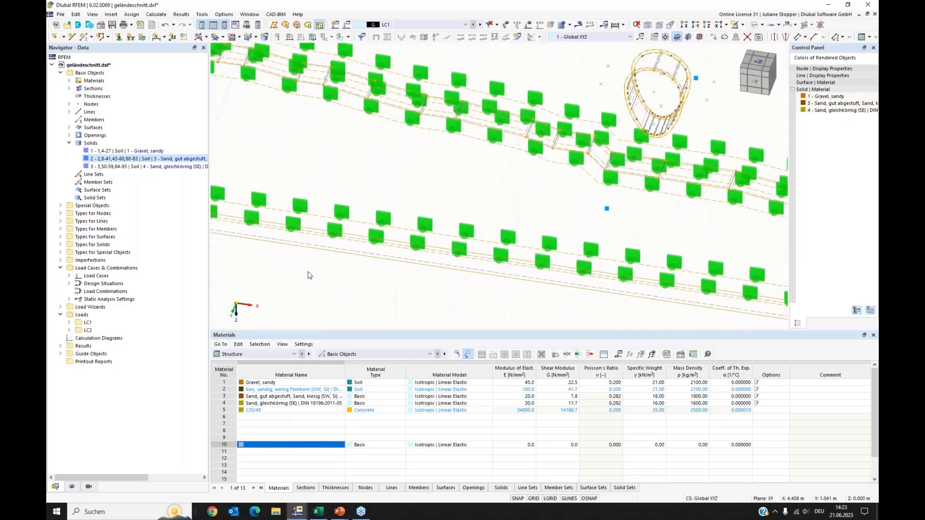
right_click(344, 235)
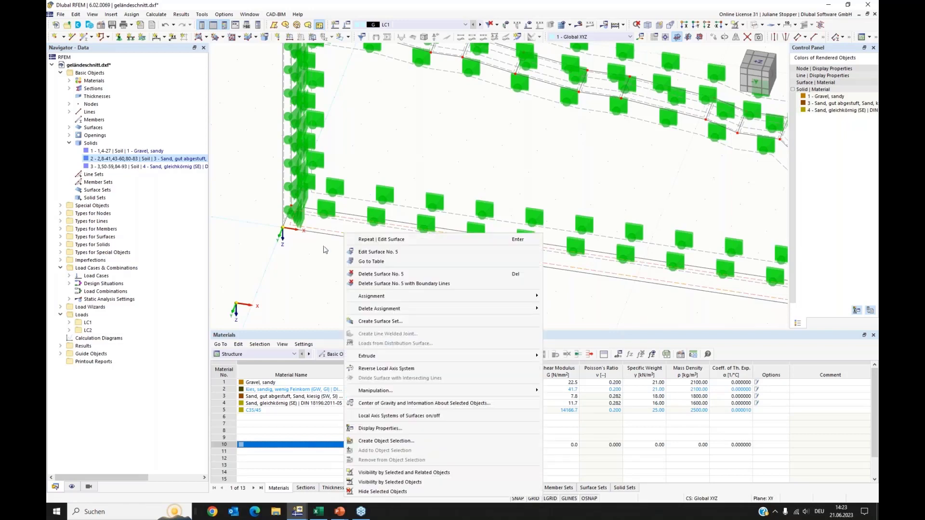
left_click(363, 253)
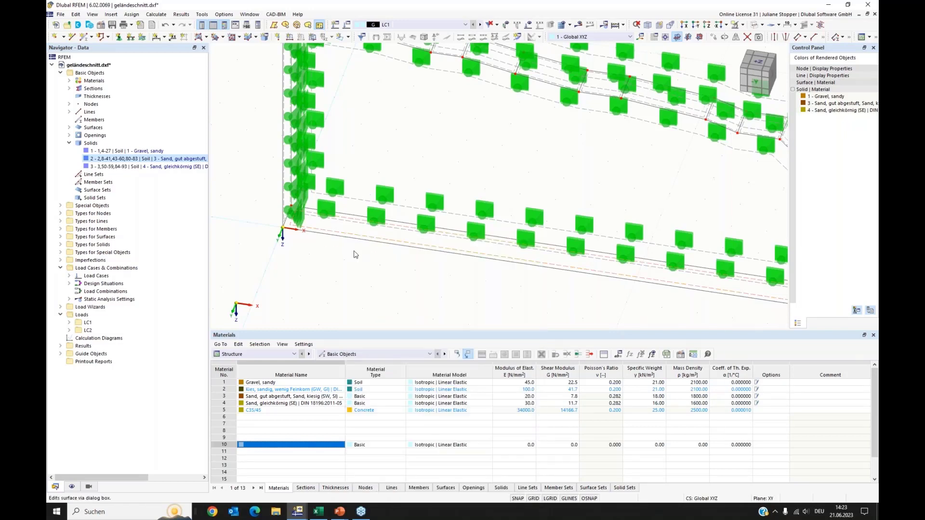
left_click(216, 223)
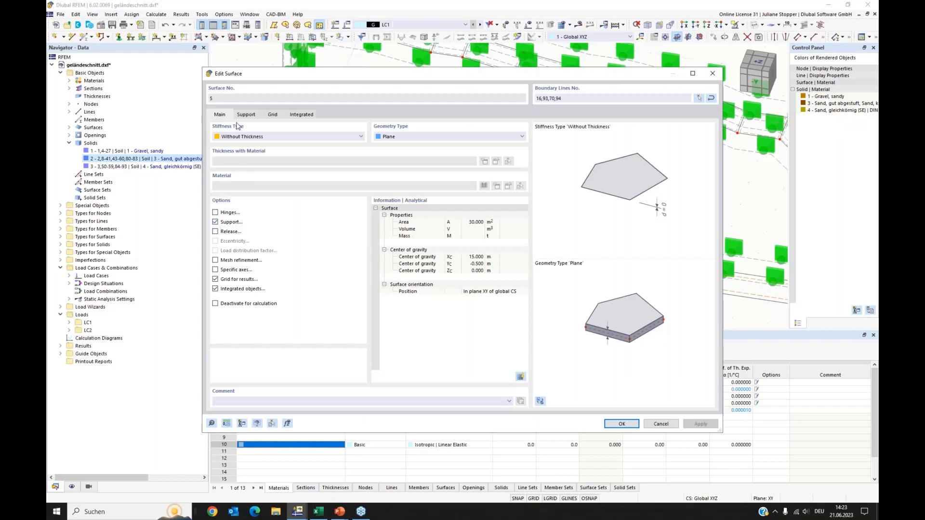
left_click(244, 116)
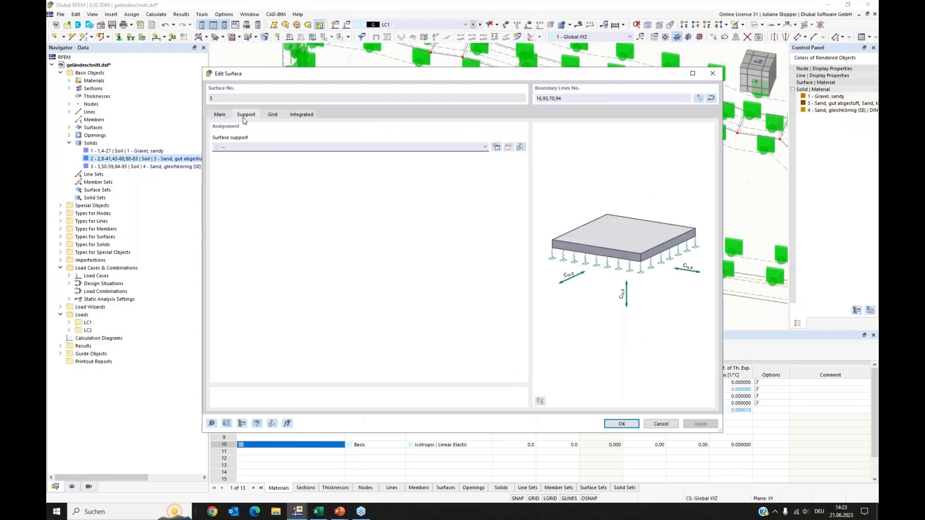
left_click(484, 147)
left_click(246, 162)
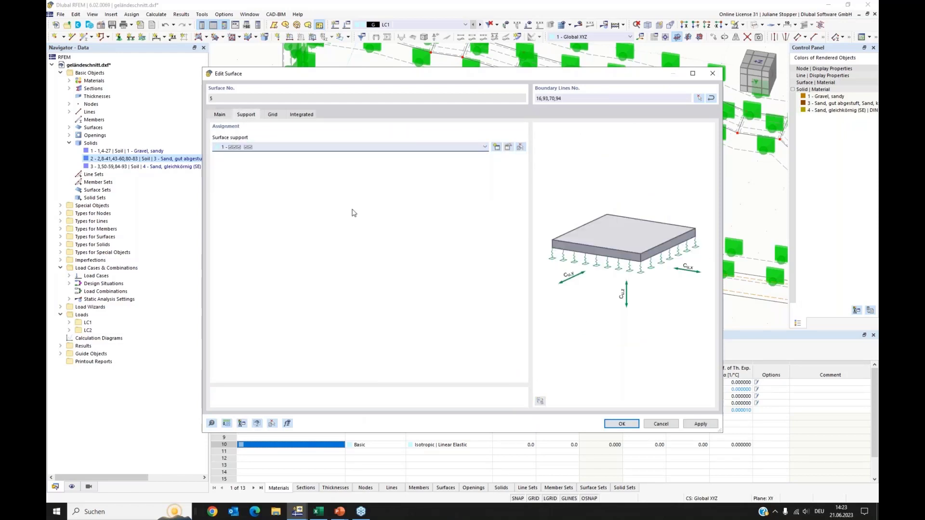
key("Return")
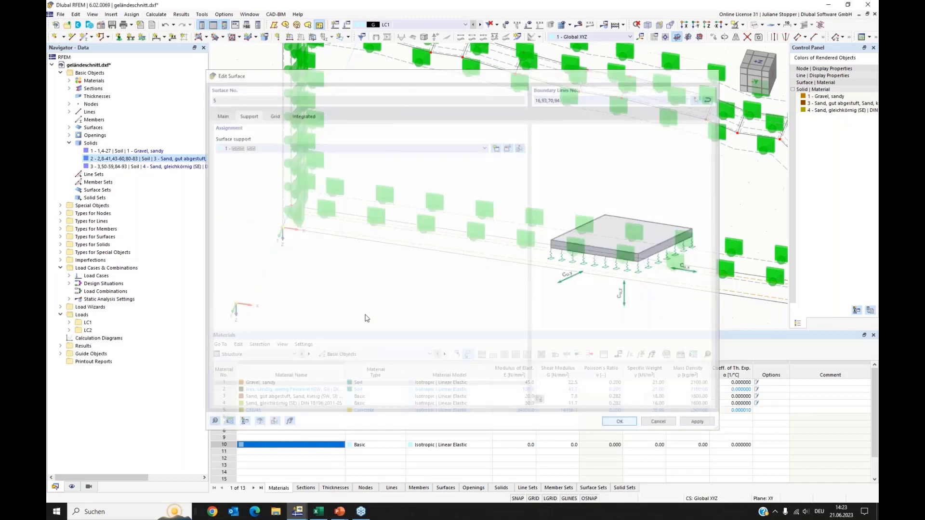
Hide the display of types for surfaces so the support symbols disappear from the model.
scroll(264, 260, "up", 3)
scroll(264, 260, "down", 4)
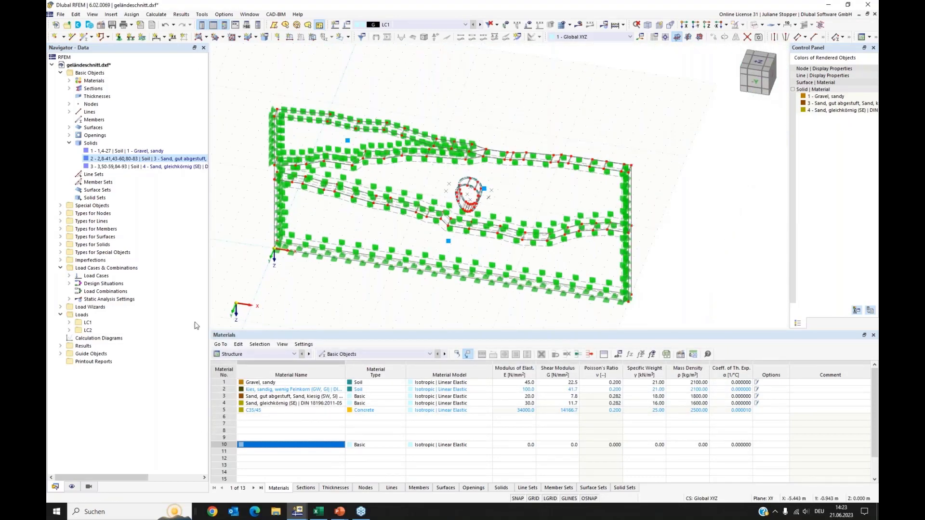
left_click(72, 487)
scroll(162, 269, "down", 5)
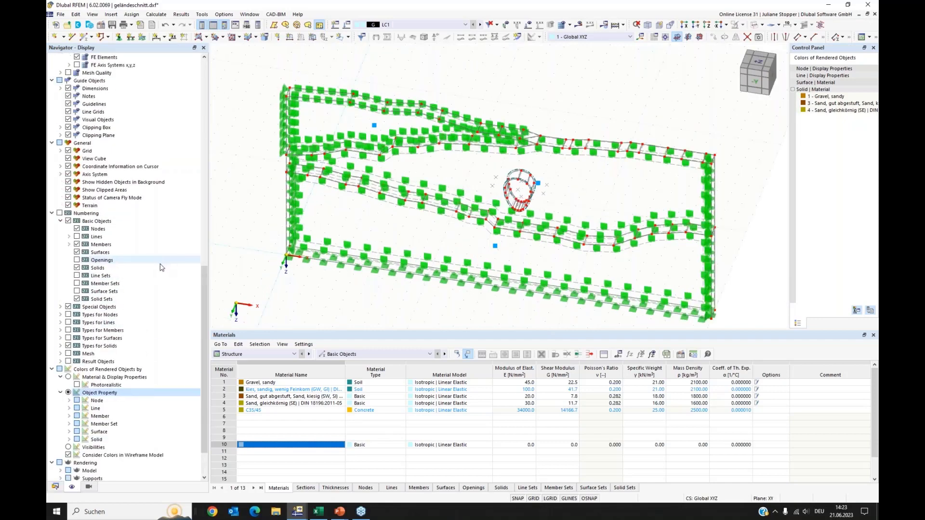
scroll(162, 269, "up", 16)
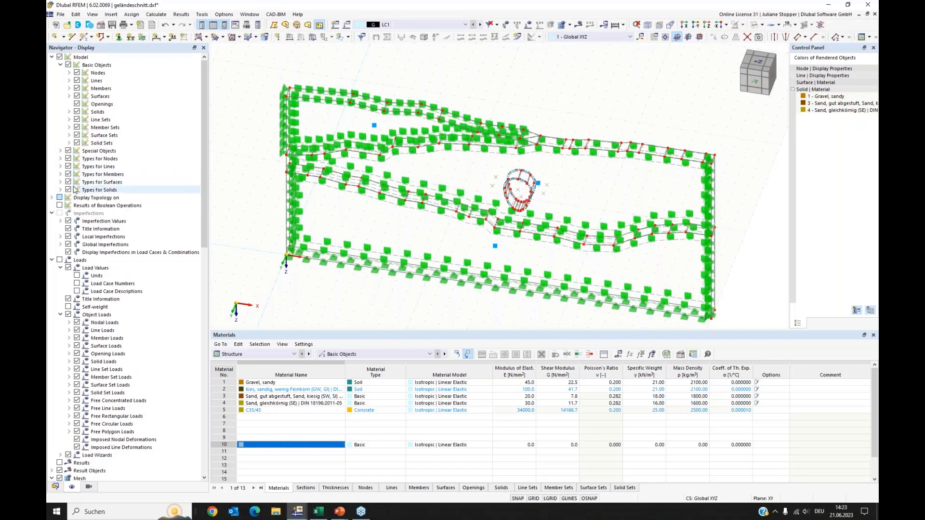
left_click(68, 182)
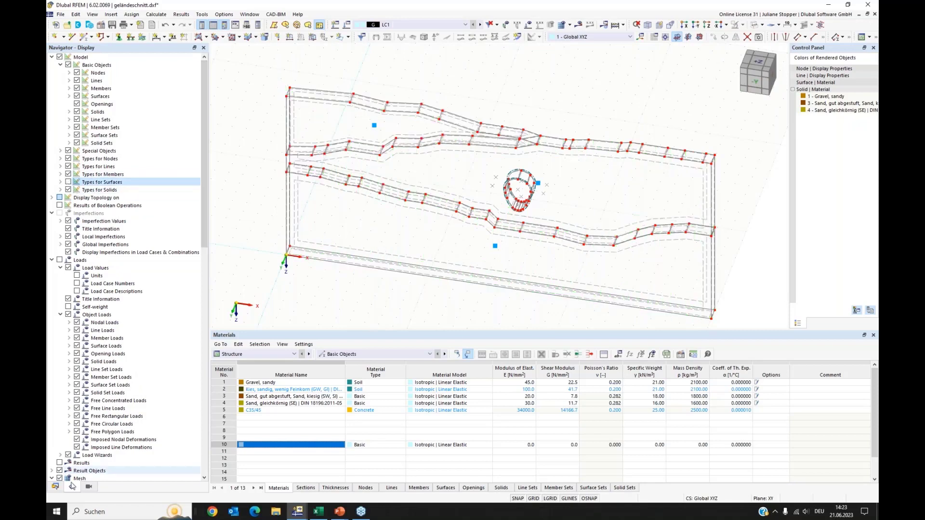
left_click(56, 487)
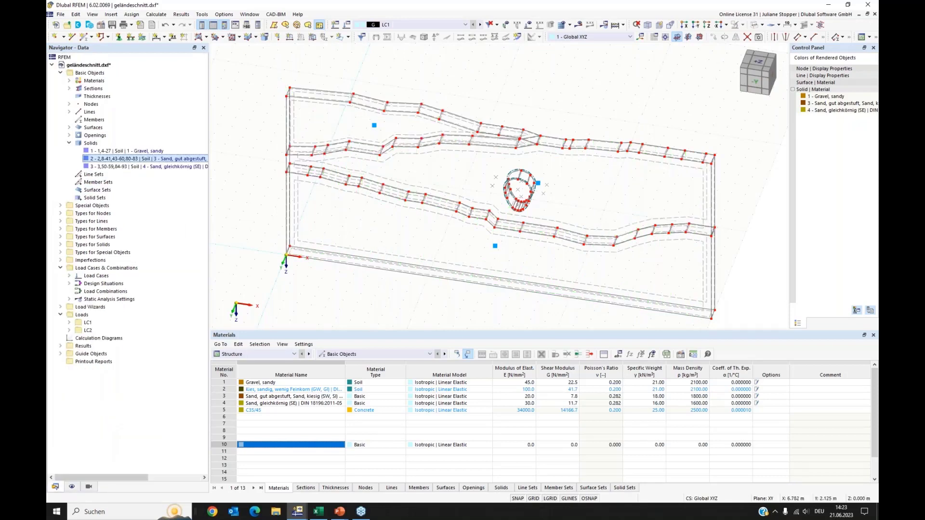
Display the finite element mesh of the model in the front view.
middle_click_drag(378, 273, 378, 236)
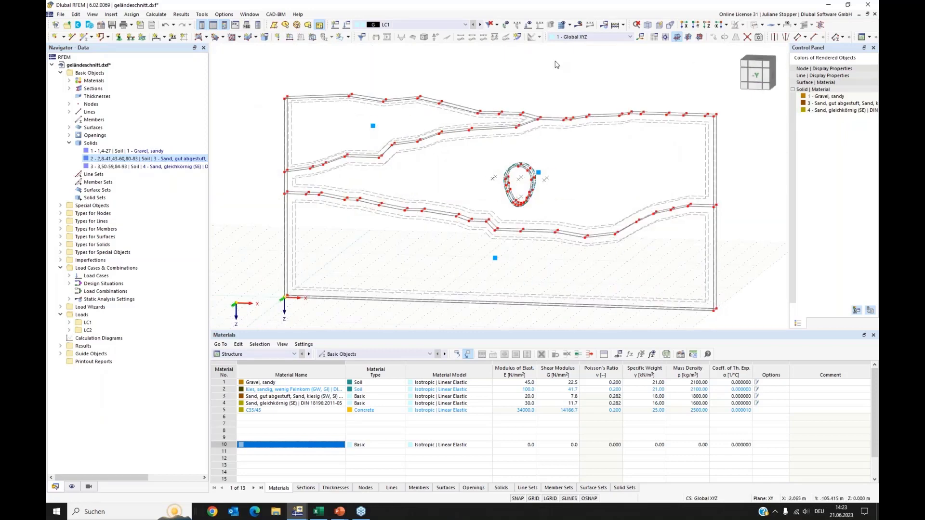
left_click(563, 35)
left_click(498, 291)
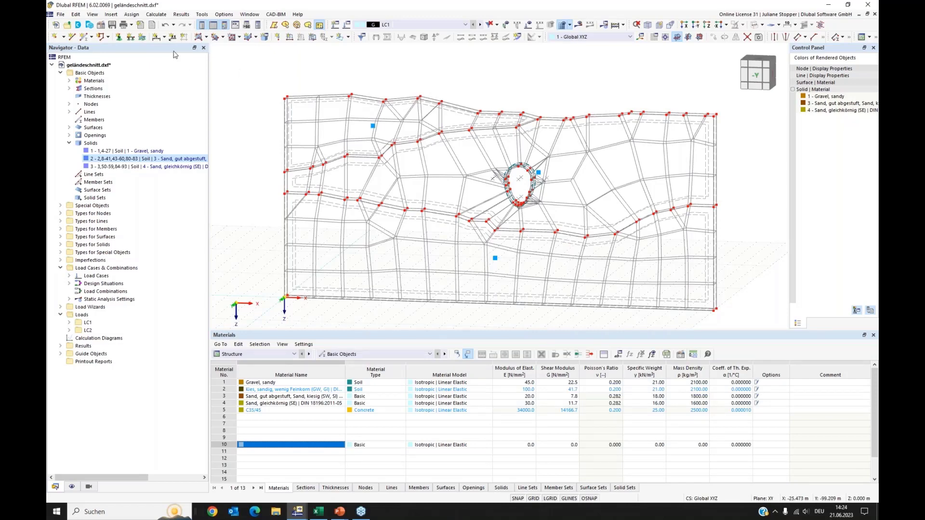
Open the mesh settings and change the target finite element length for solids of type Soil.
left_click(156, 15)
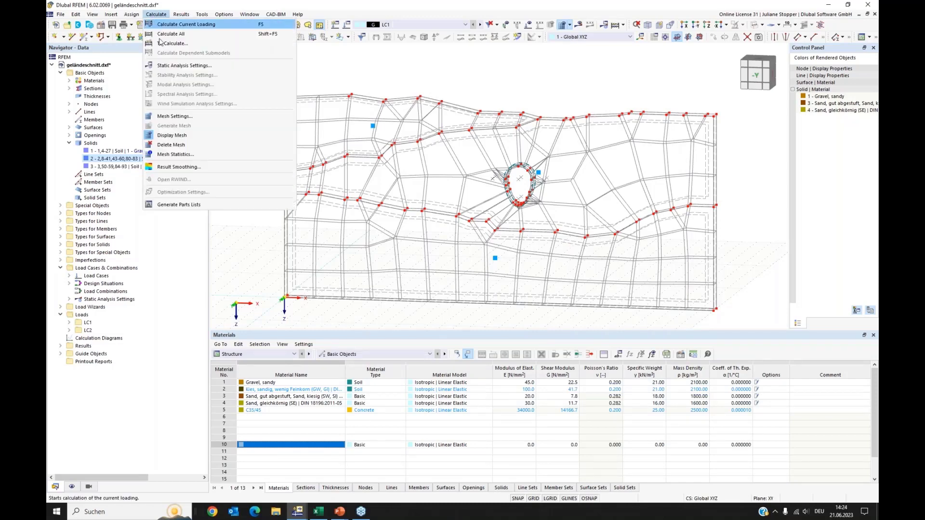
left_click(168, 118)
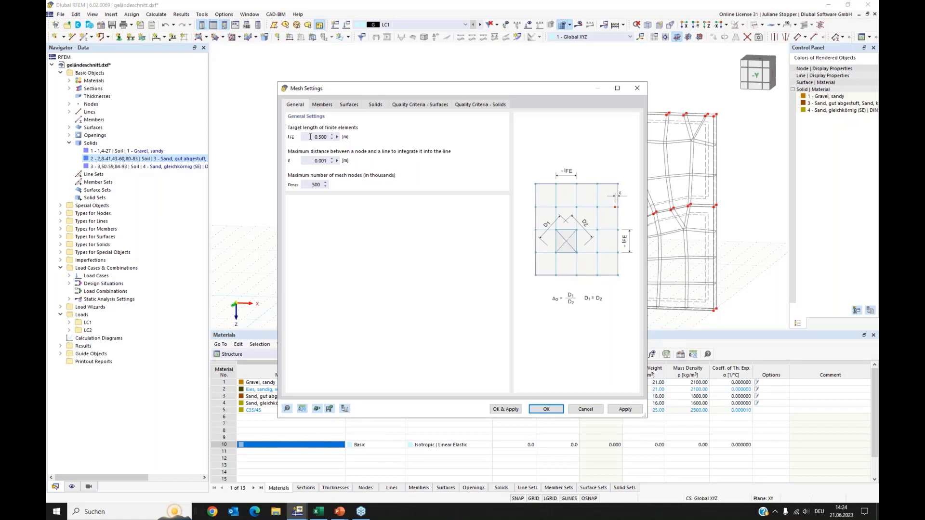
left_click_drag(310, 137, 334, 139)
left_click(375, 105)
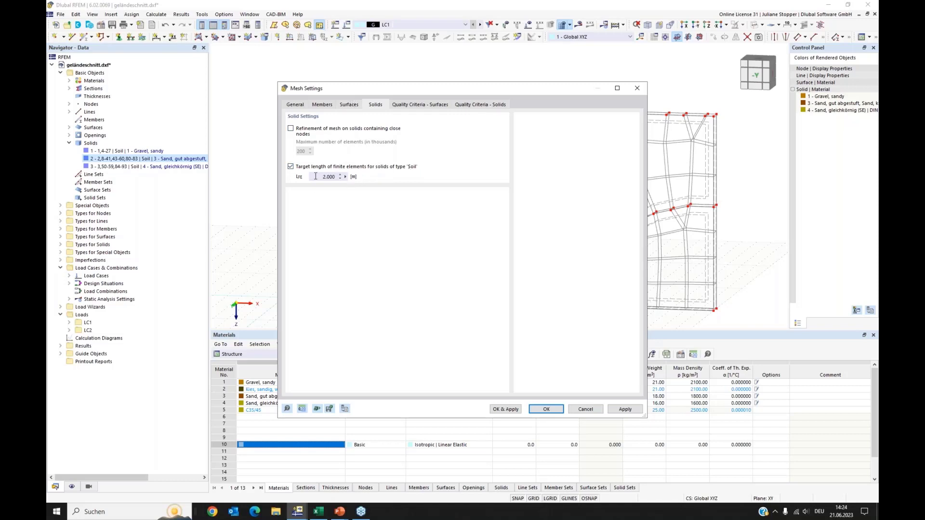
left_click_drag(315, 177, 351, 178)
type("0,5")
left_click(546, 411)
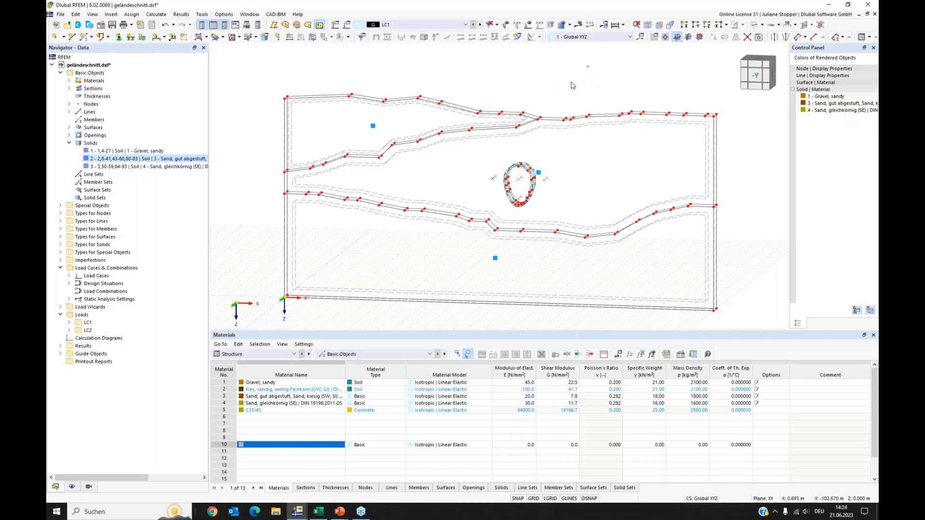
Select all three solids and enable mesh refinement with an activated layered mesh.
left_click_drag(573, 85, 386, 290)
right_click(497, 261)
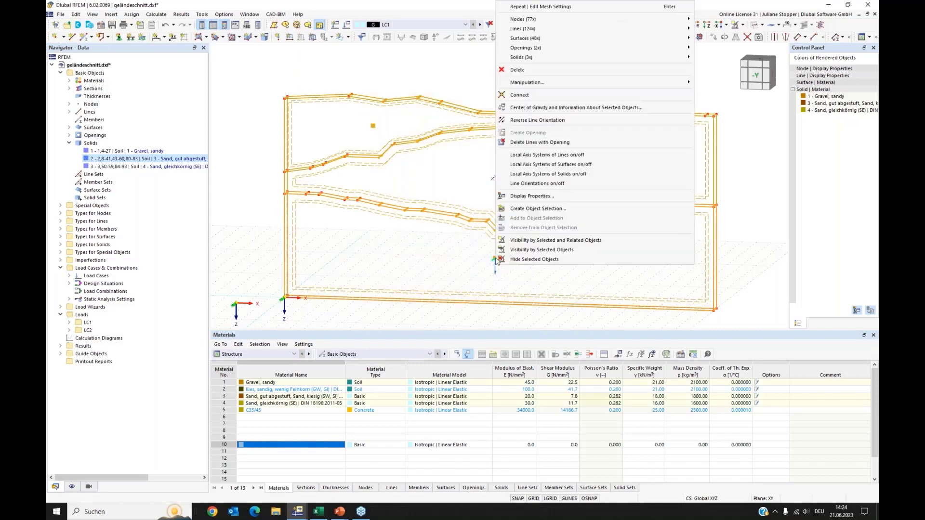
mouse_move(542, 61)
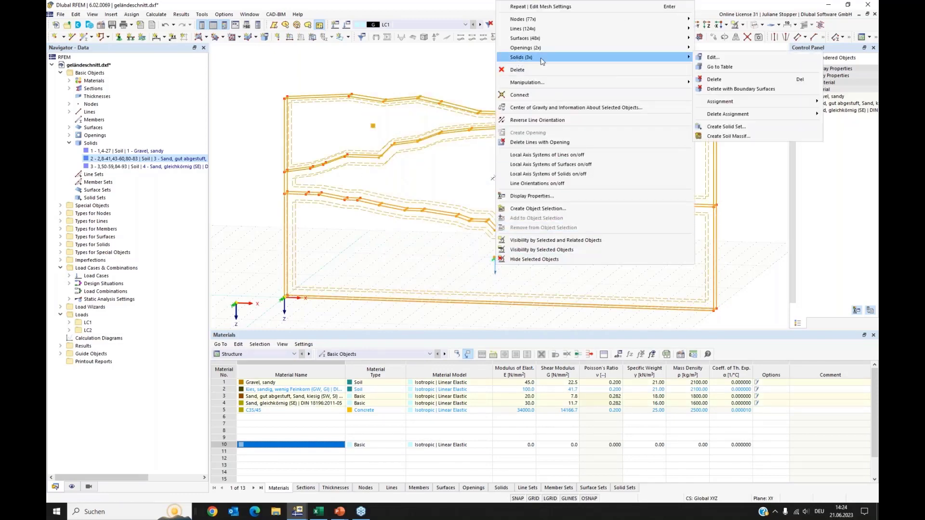
left_click(713, 57)
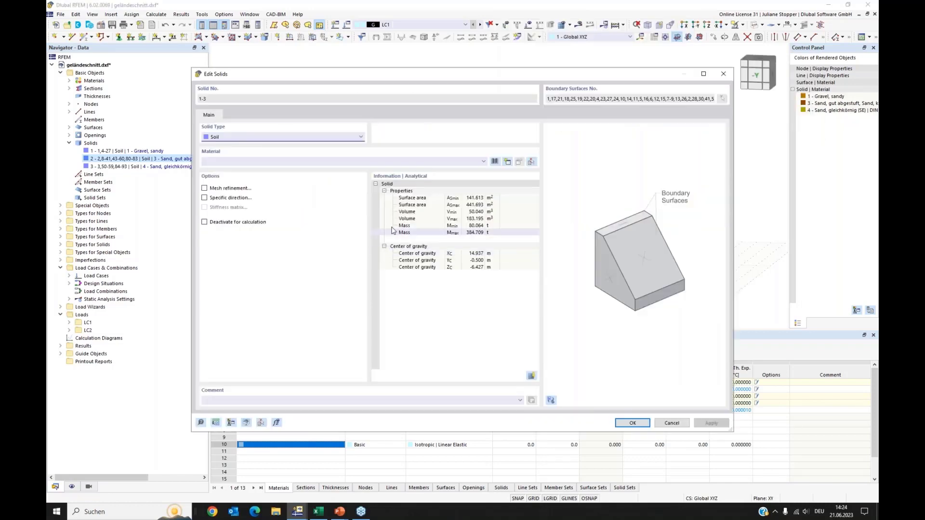
left_click(204, 188)
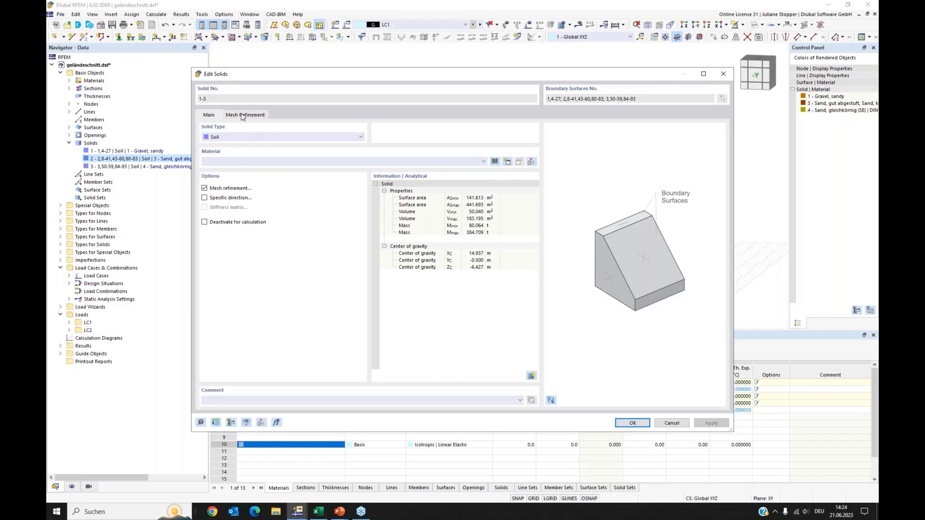
left_click(243, 116)
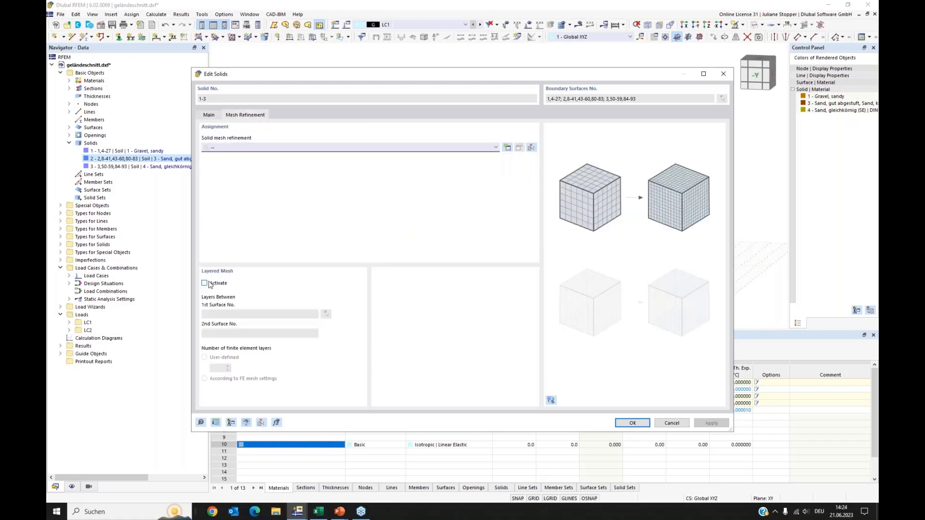
left_click(205, 284)
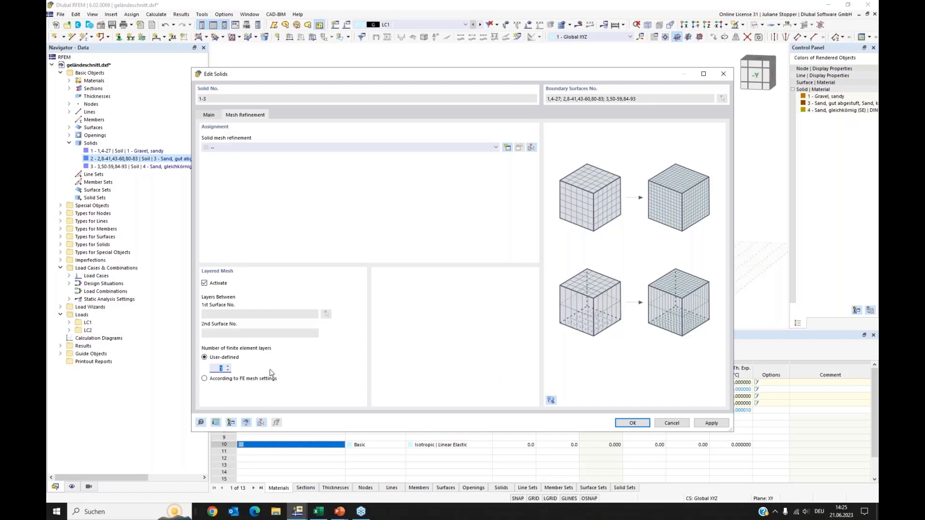
Confirm the layered mesh for all three solids and review the mesh refinement settings of solid 1.
left_click(633, 424)
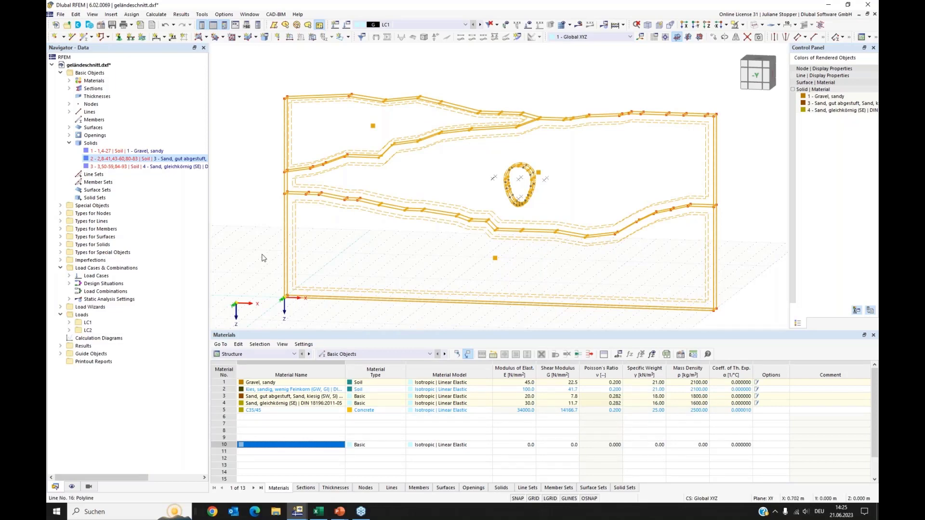
double_click(111, 154)
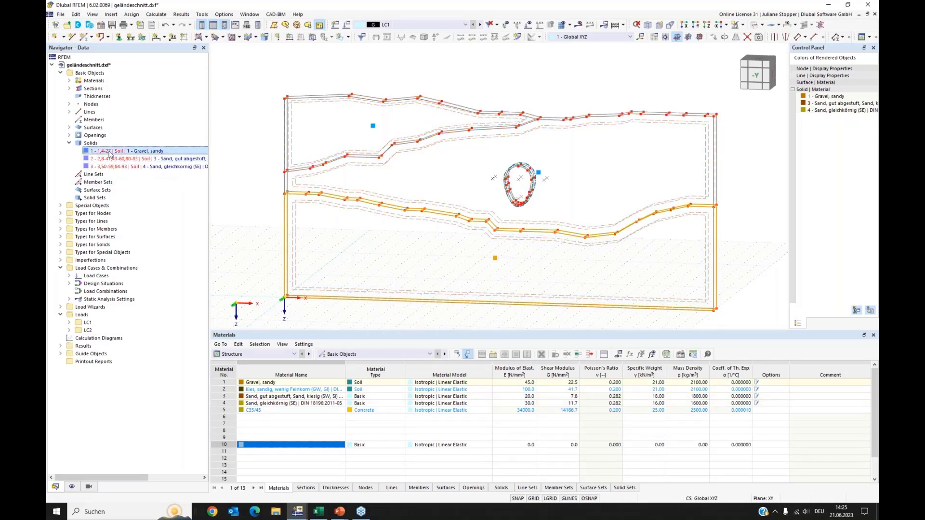
left_click(244, 116)
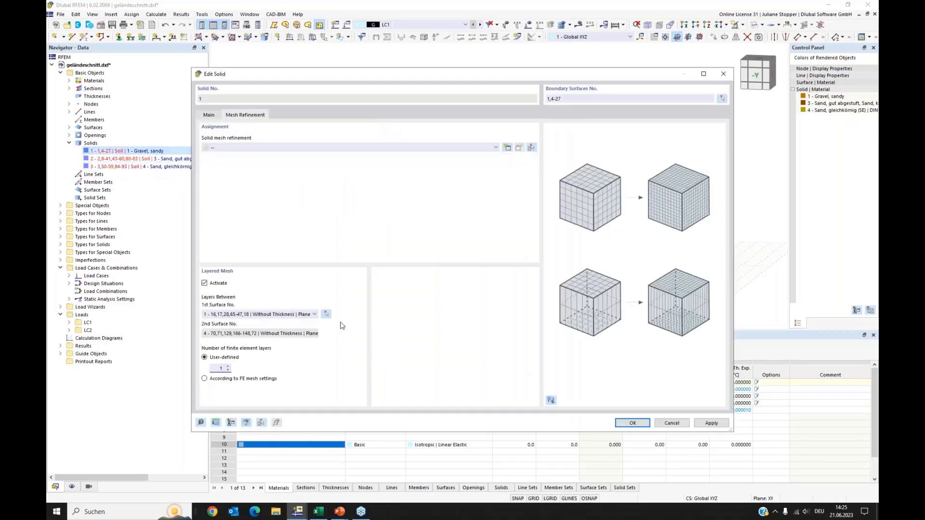
left_click(642, 423)
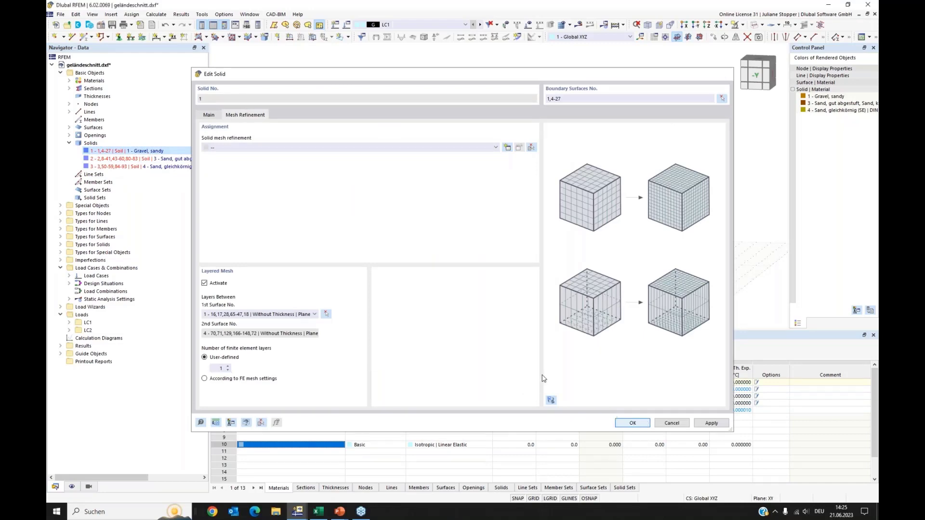
Review the layered mesh refinement settings of solids 2 and 3 individually.
double_click(159, 160)
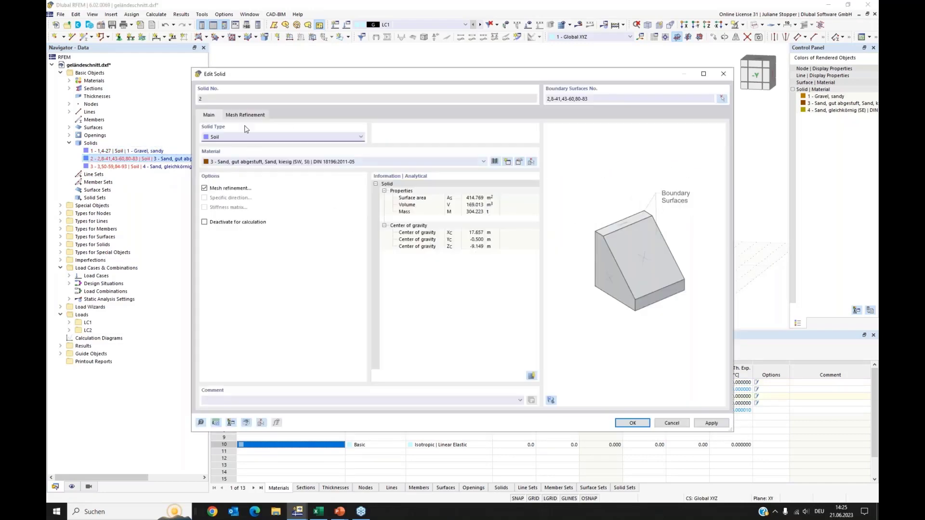
left_click(247, 117)
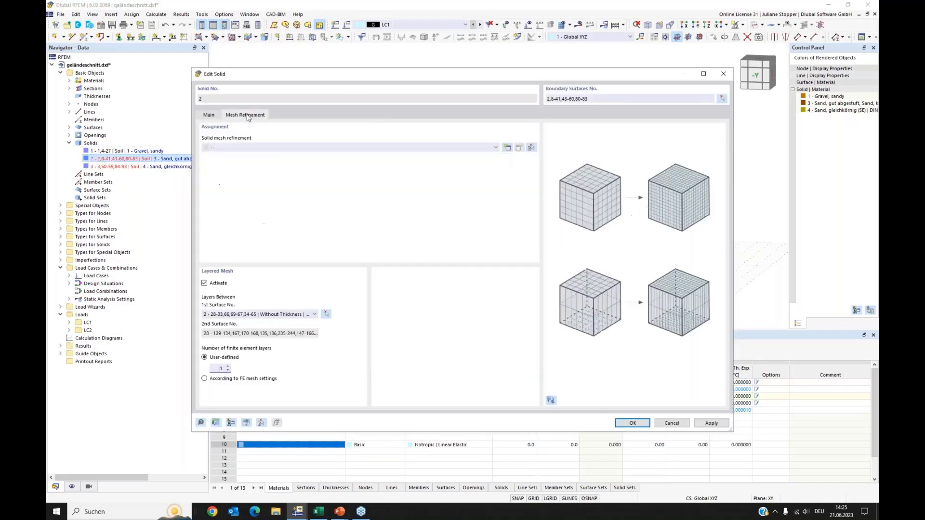
left_click(635, 425)
double_click(144, 167)
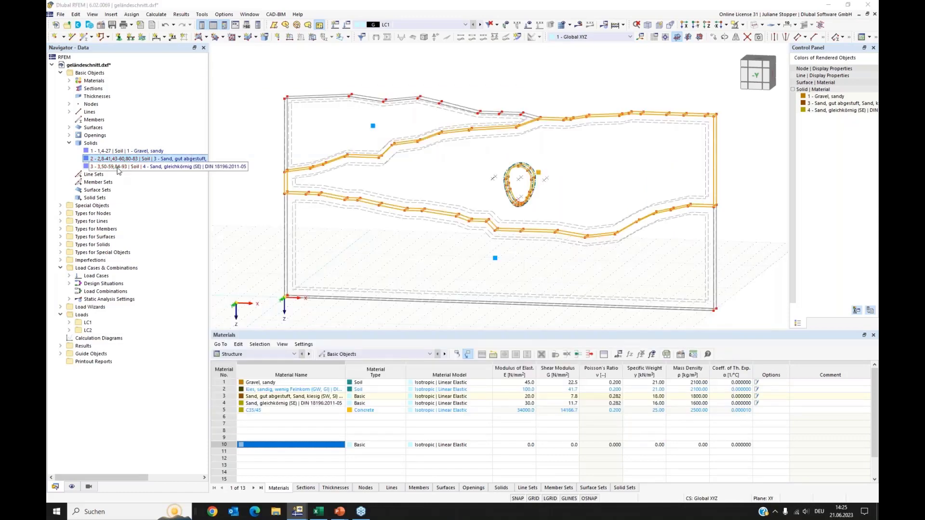
left_click(635, 424)
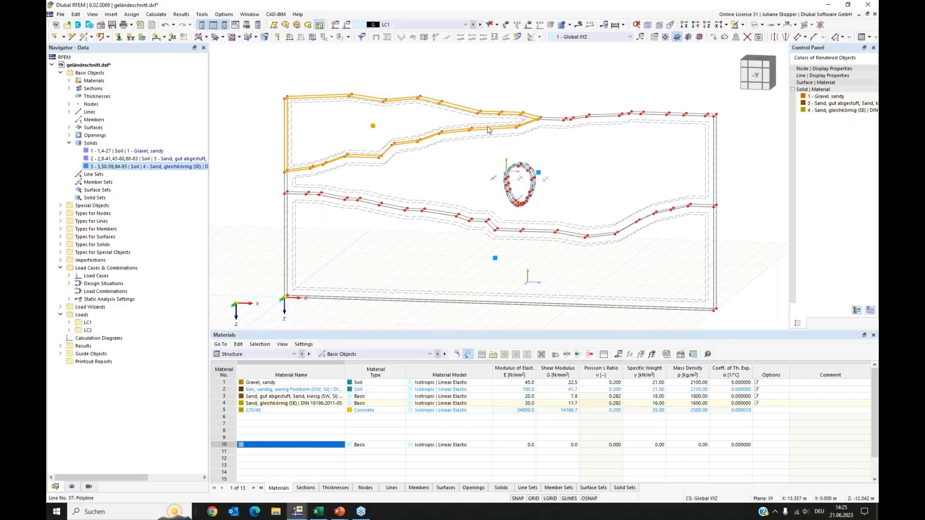
Generate the finite element mesh of the model.
middle_click_drag(739, 189, 721, 176)
left_click(562, 25)
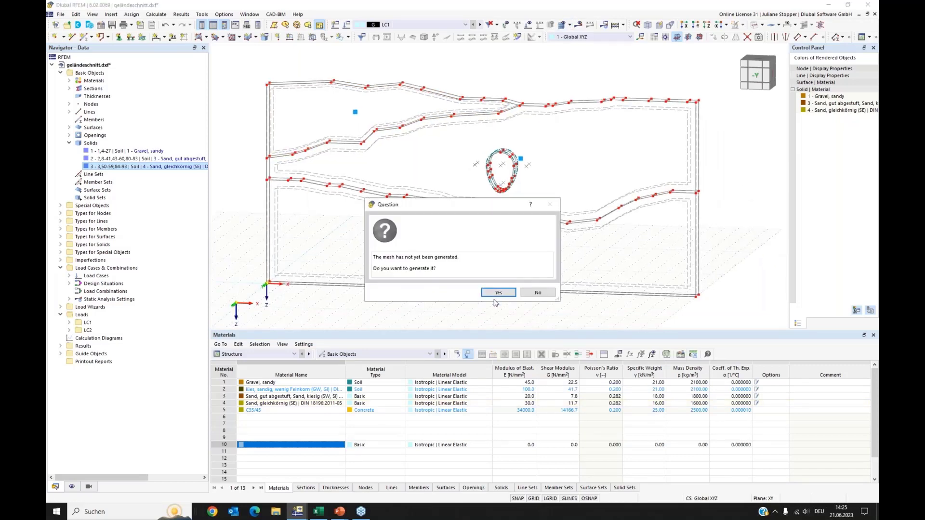
left_click(498, 292)
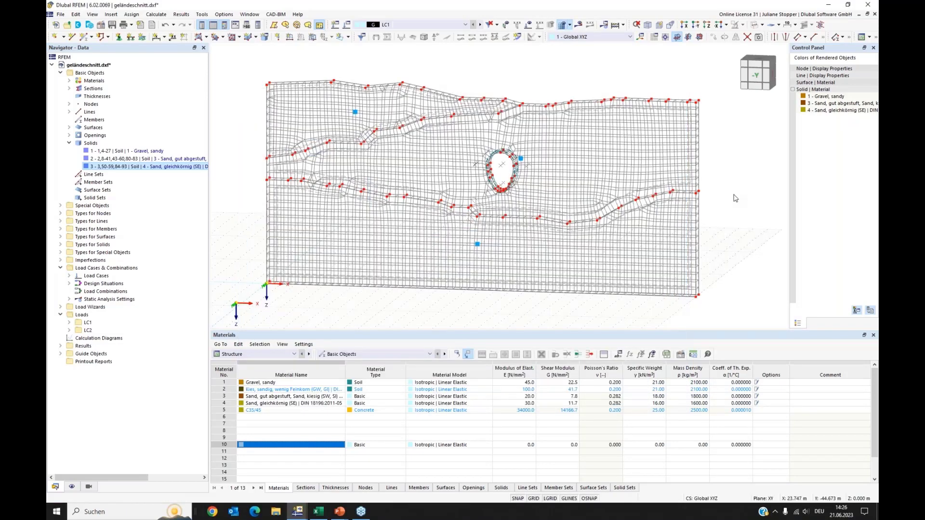
Set the mesh display to show finite elements in solids only, hiding the mesh on surfaces.
middle_click_drag(744, 186, 740, 179, "ctrl")
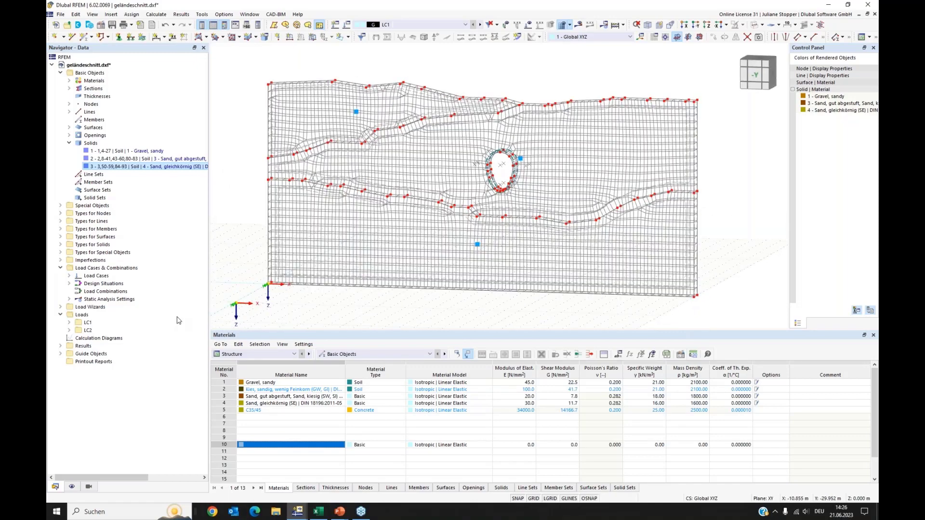
left_click(71, 487)
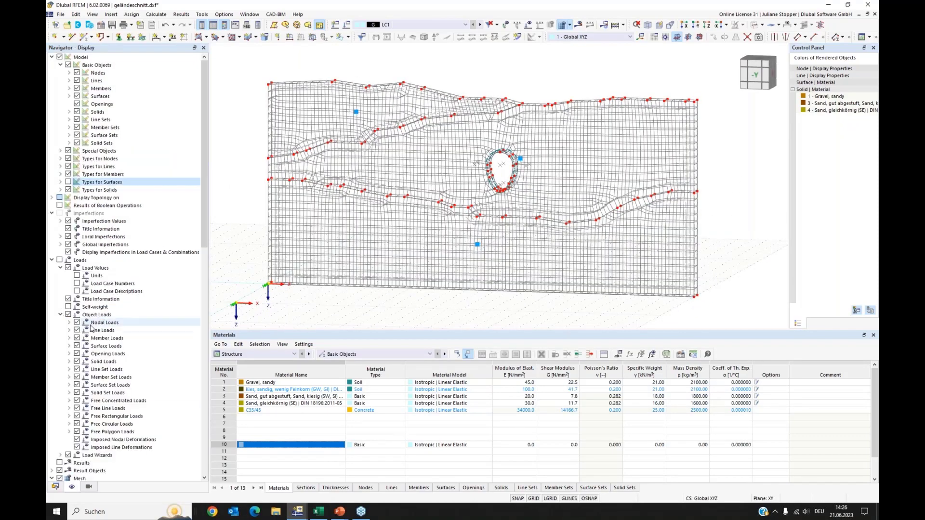
scroll(93, 328, "down", 9)
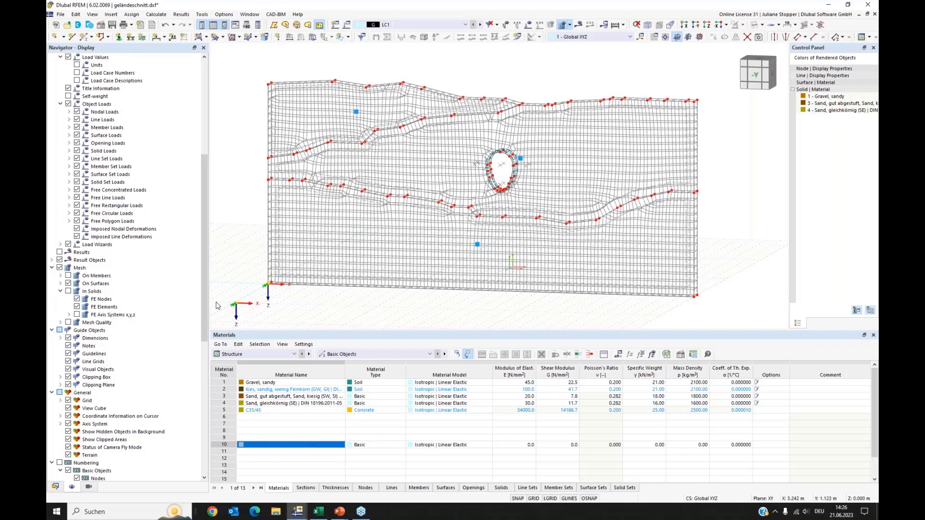
left_click(68, 283)
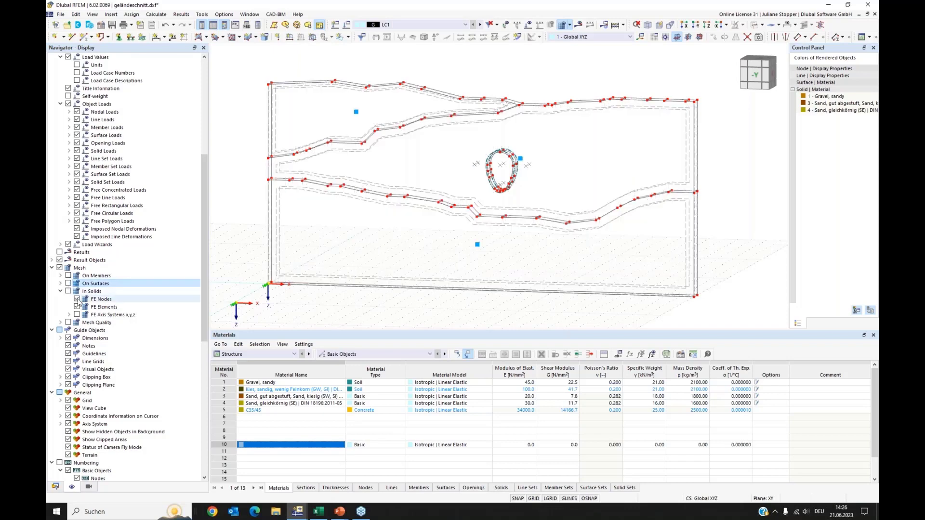
left_click(77, 299)
left_click(67, 292)
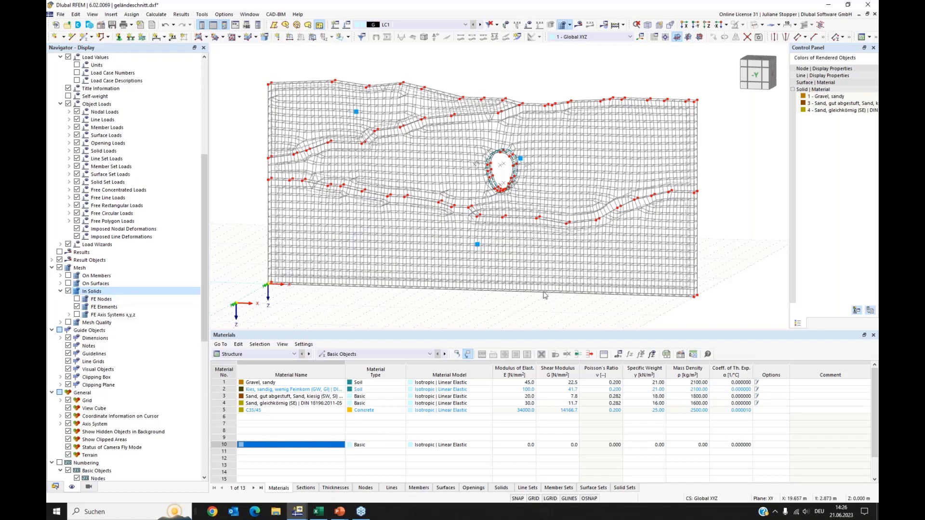
Display the mesh quality of the solid finite elements with its colour legend.
middle_click_drag(347, 314, 433, 304, "ctrl")
left_click(697, 26)
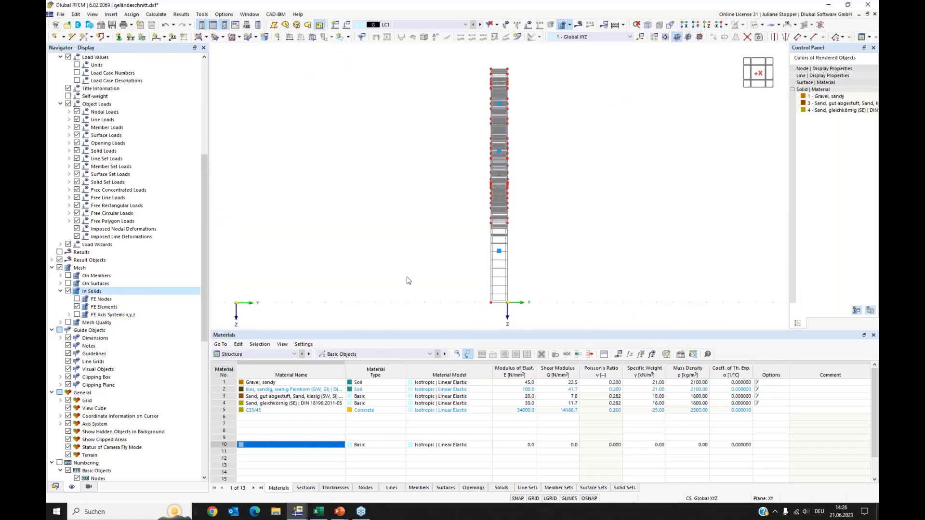
middle_click_drag(395, 281, 497, 279, "ctrl")
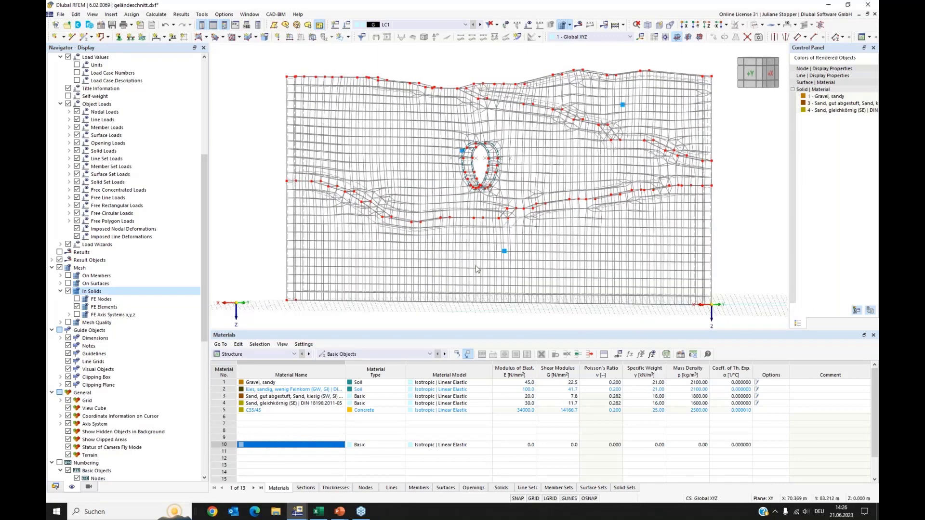
scroll(478, 274, "down", 1)
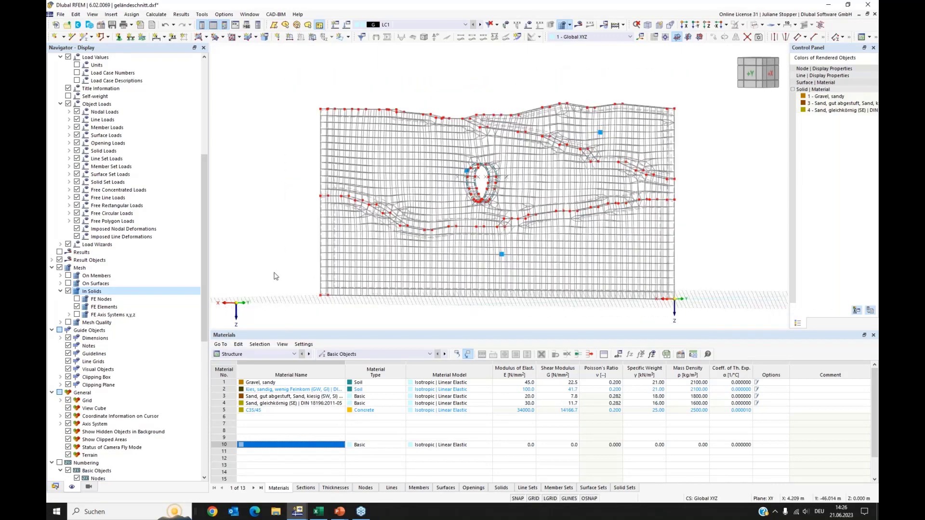
scroll(275, 268, "down", 1)
middle_click_drag(404, 281, 434, 279, "ctrl")
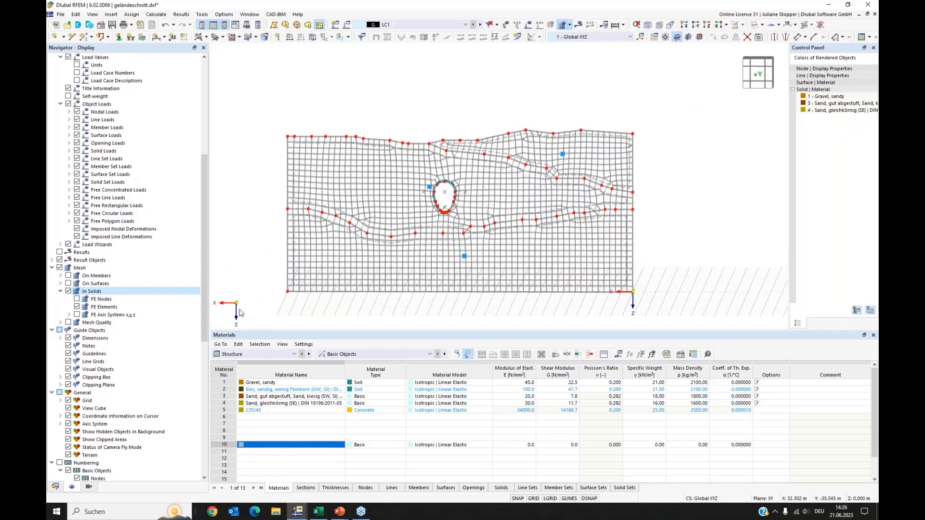
left_click(68, 322)
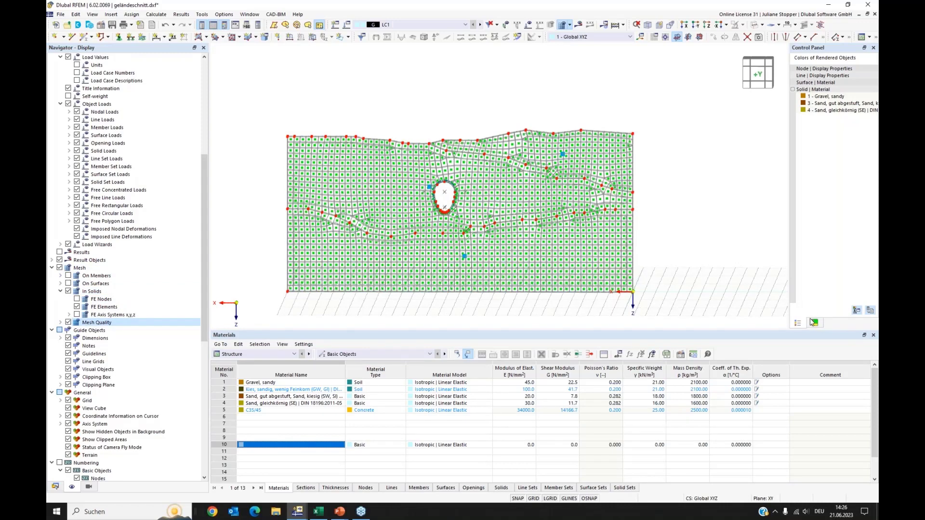
left_click(814, 323)
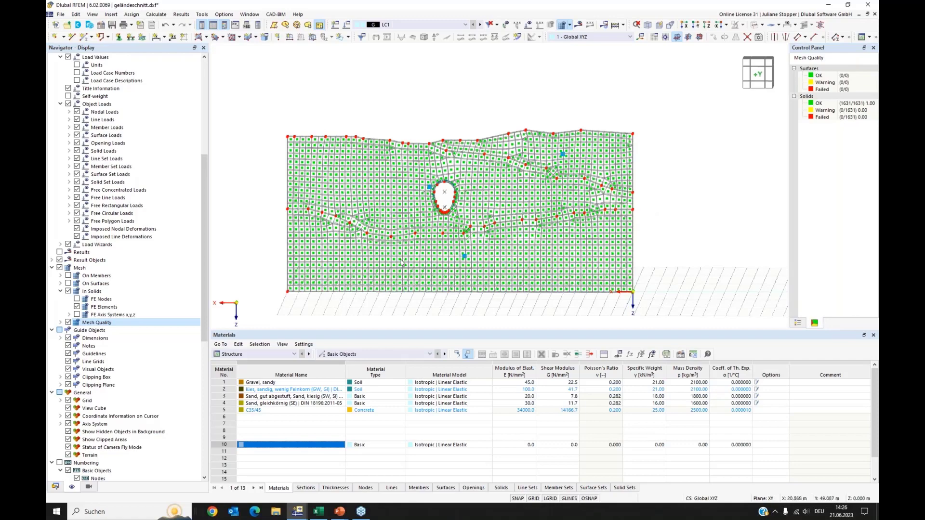
Open the mesh settings to examine the quality criteria for solids, then close without changes.
scroll(431, 261, "up", 1)
scroll(430, 261, "up", 1)
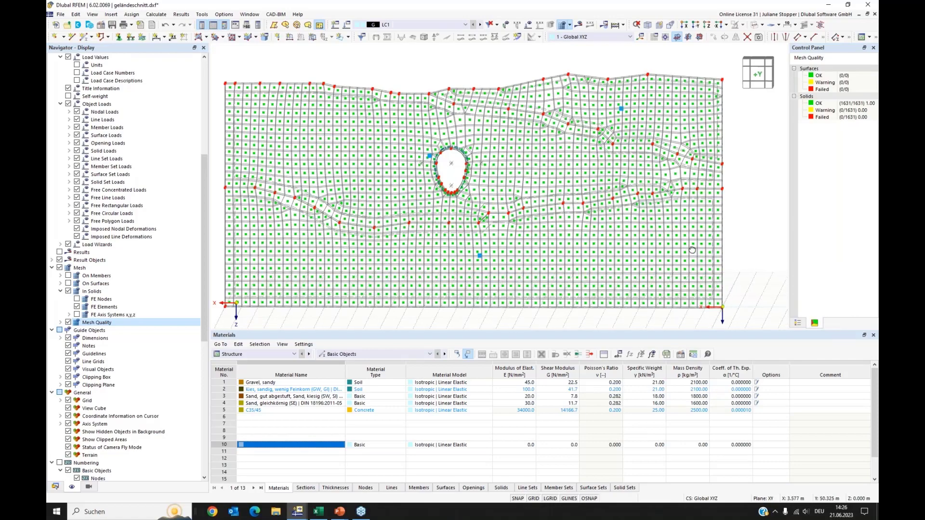
middle_click_drag(693, 252, 680, 252, "ctrl")
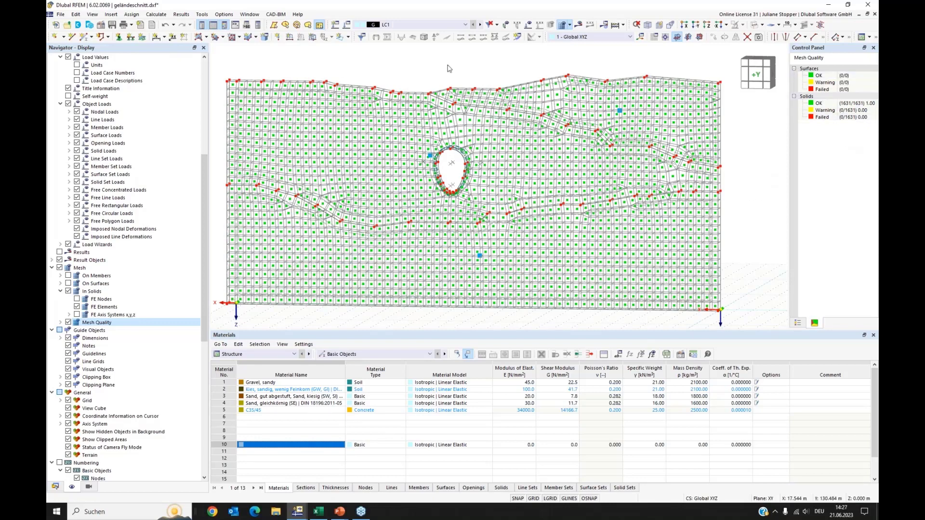
left_click(181, 15)
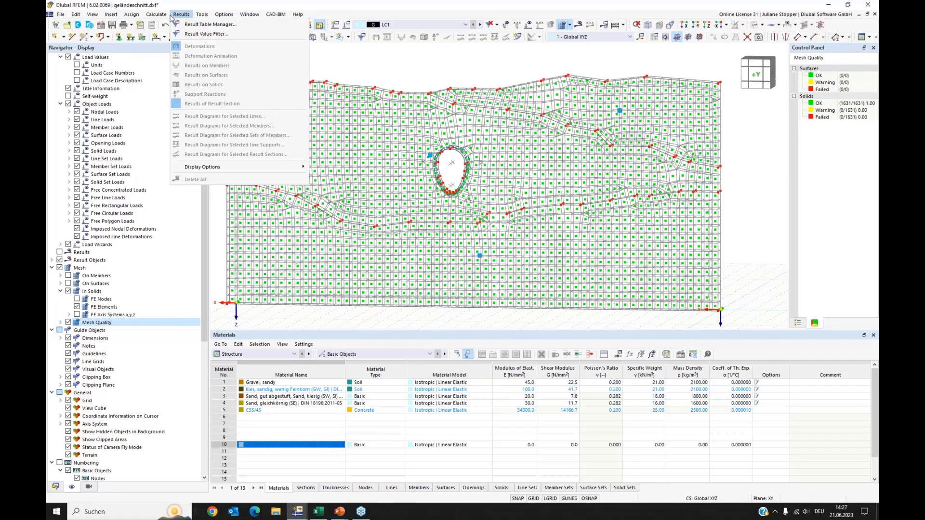
mouse_move(156, 15)
left_click(185, 119)
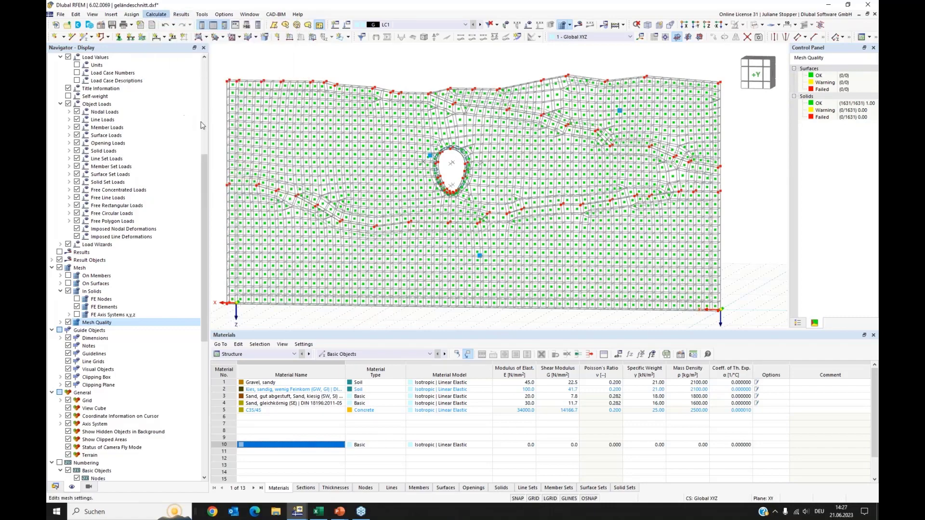
left_click(486, 107)
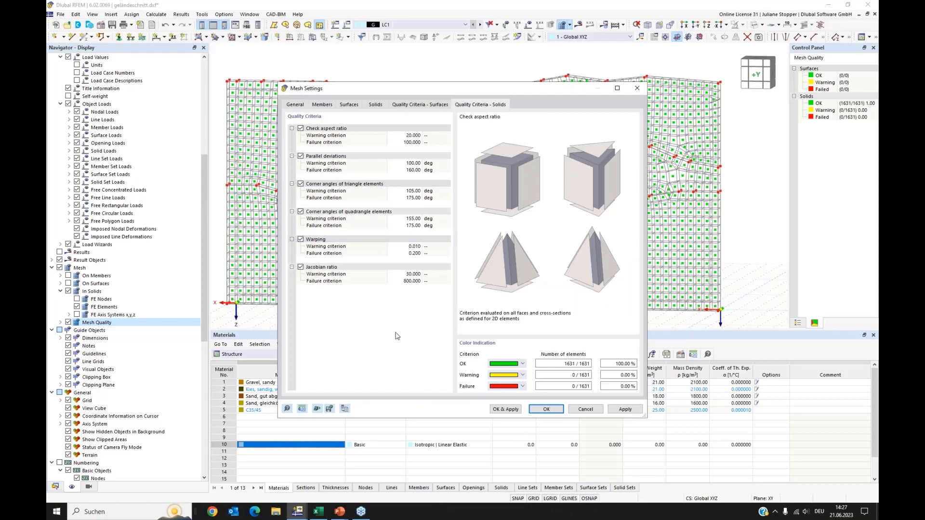
left_click(585, 409)
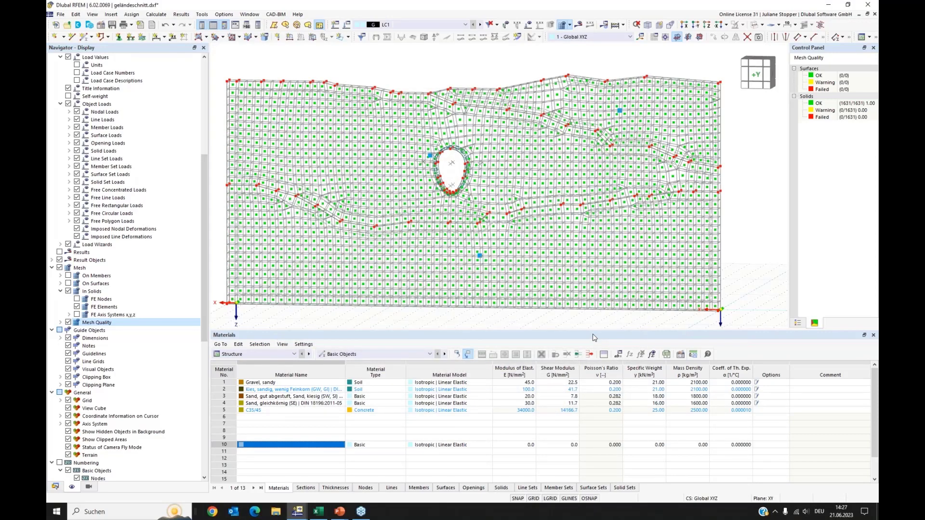
Switch to the other RFEM window containing the Grundlagenschulung model.
left_click_drag(590, 332, 590, 375)
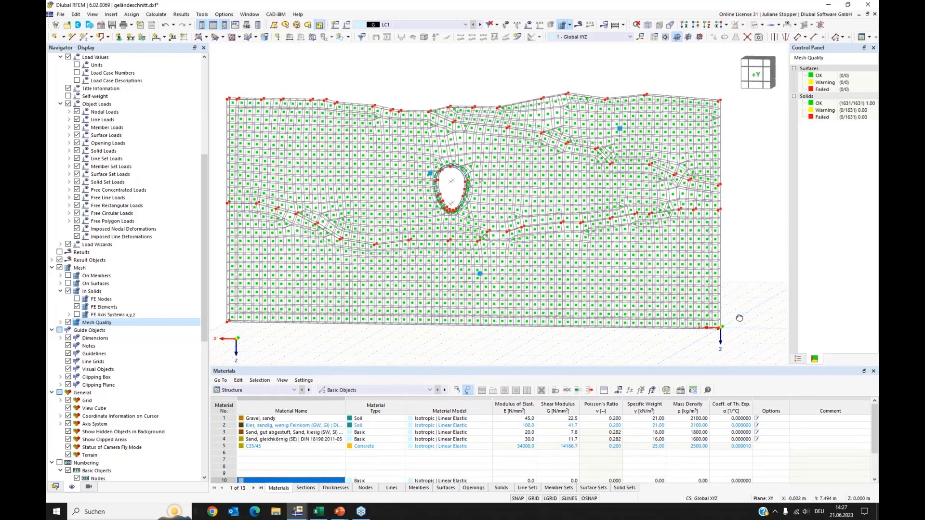
middle_click_drag(740, 318, 734, 320, "ctrl")
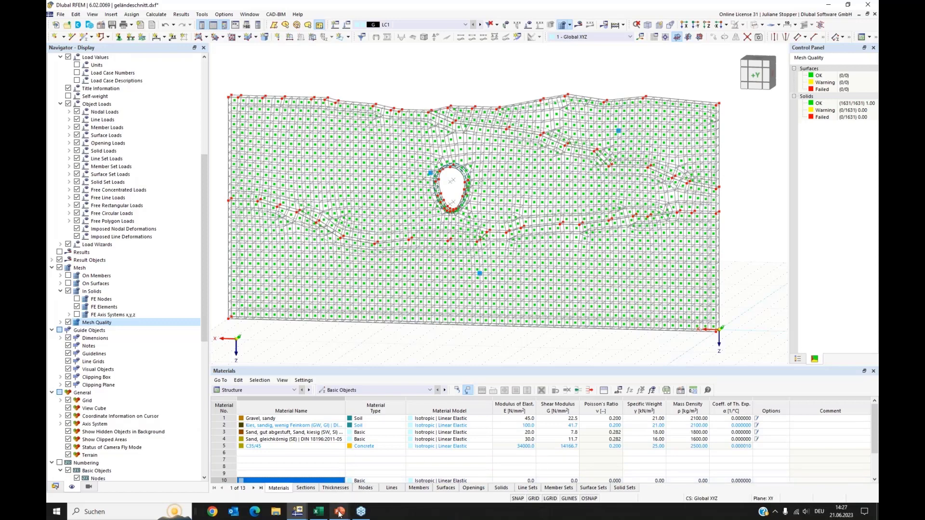
mouse_move(298, 515)
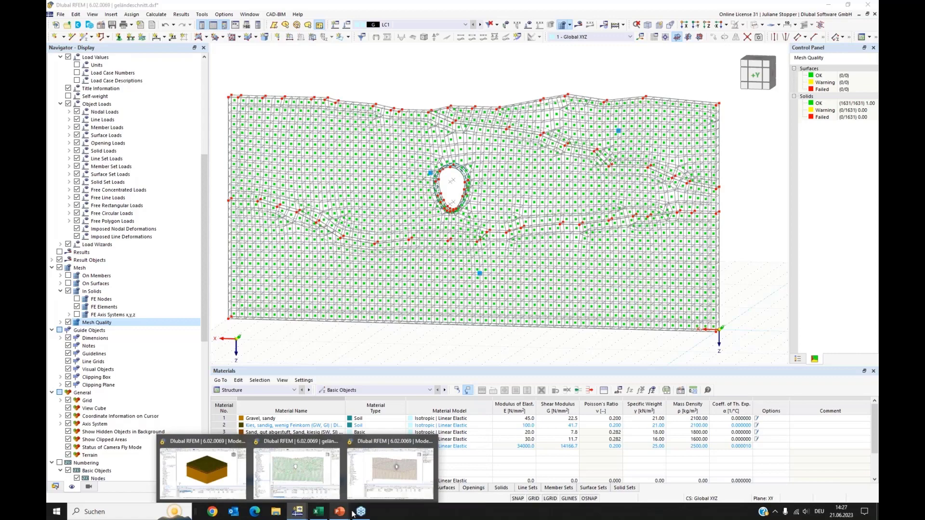
left_click(203, 469)
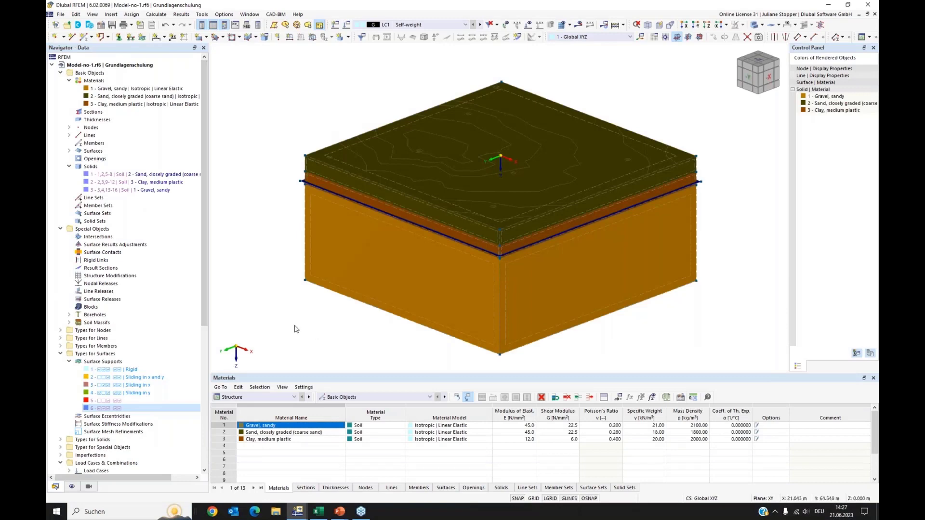
Collapse the expanded folders in the data navigator of the Grundlagenschulung model.
left_click(61, 72)
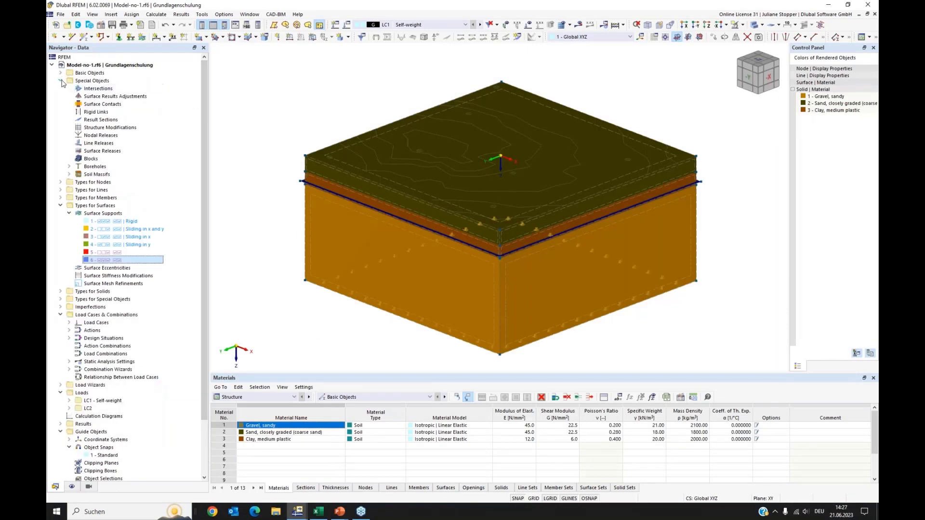
left_click(61, 81)
left_click(60, 112)
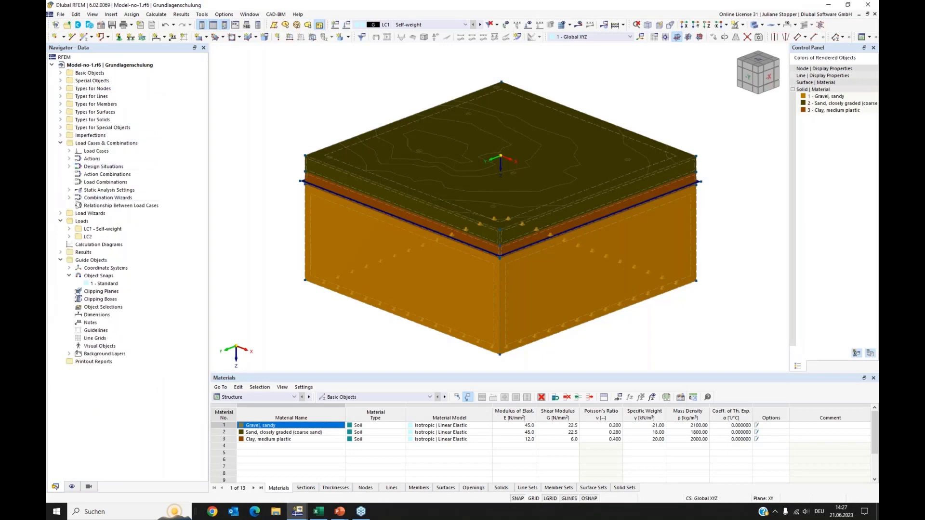
left_click(60, 143)
left_click(61, 159)
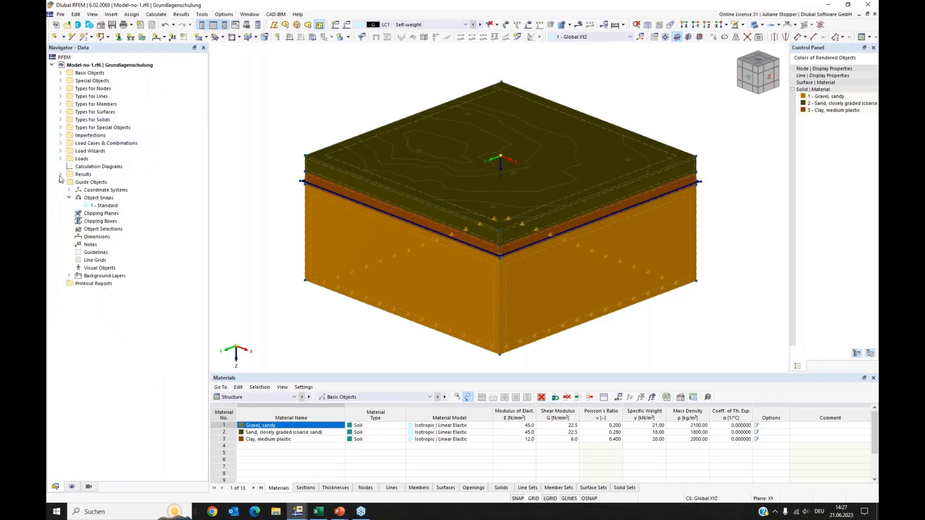
left_click(60, 182)
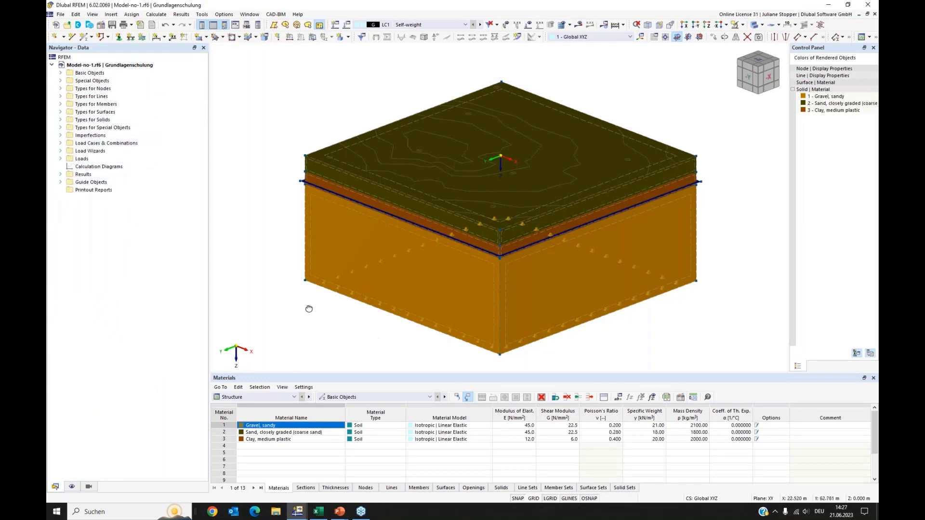
Hide the Lageplan_Aufschlussbohrungen.dxf background layer listed under the guide objects.
middle_click_drag(310, 309, 307, 316, "ctrl")
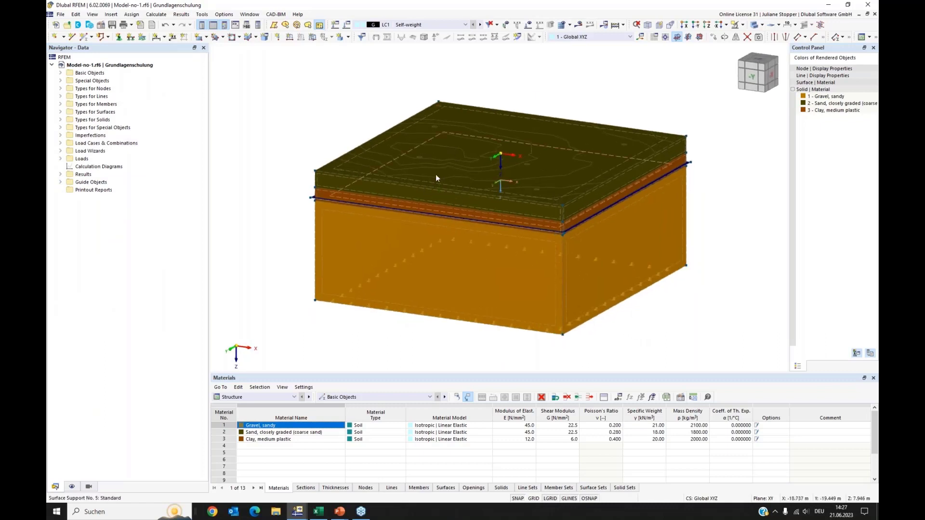
left_click(61, 183)
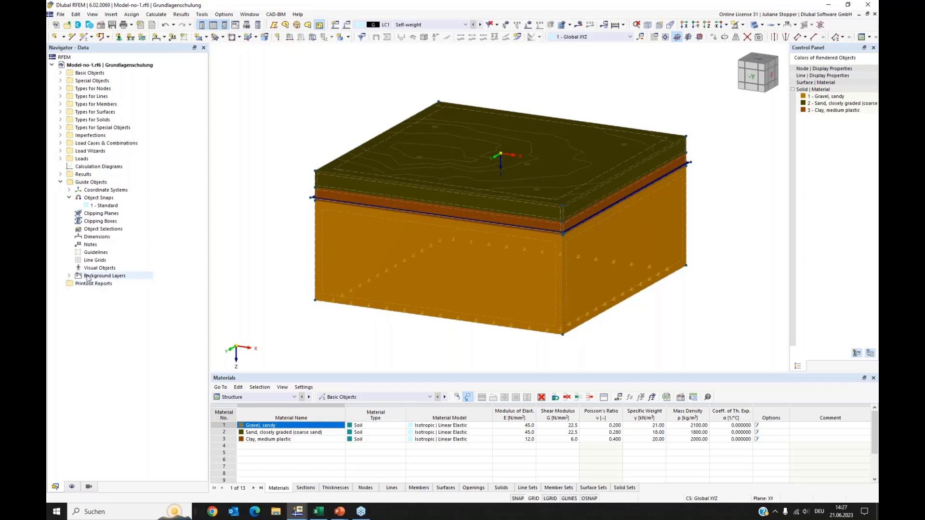
left_click(68, 276)
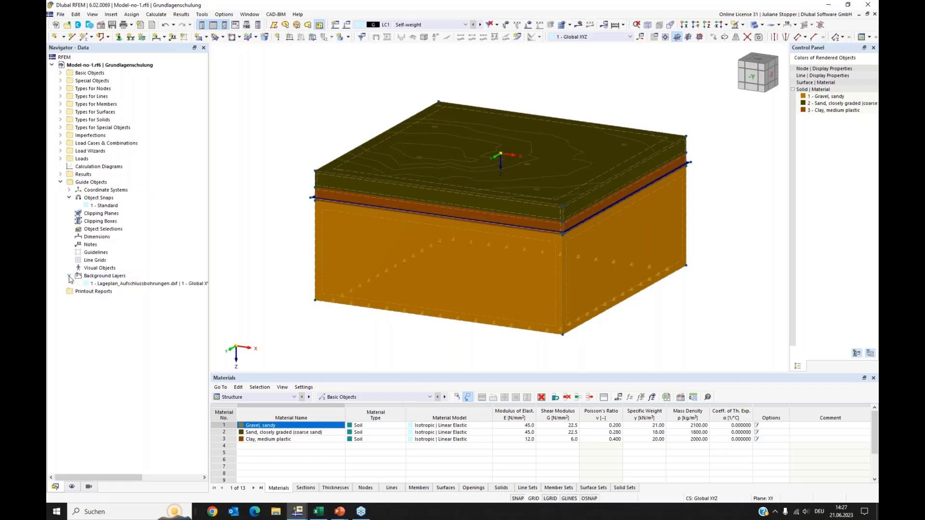
right_click(107, 285)
left_click(109, 319)
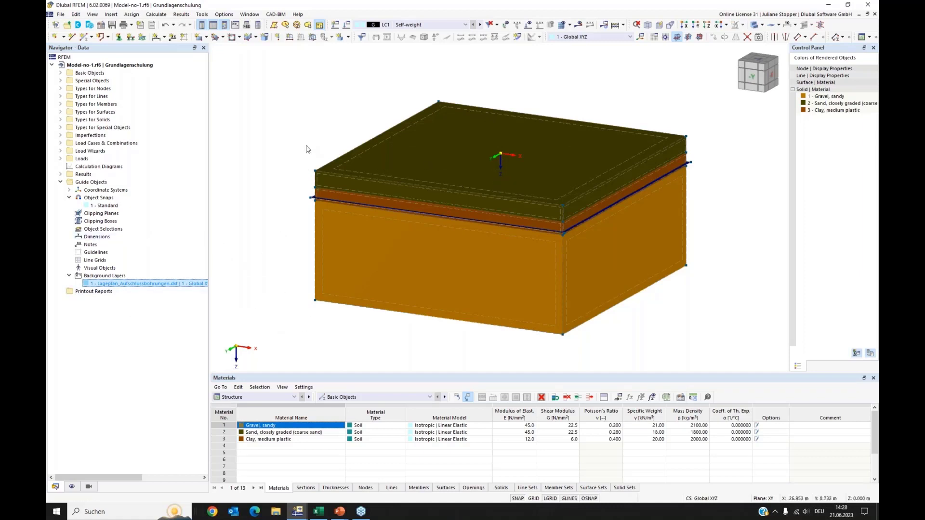
Import the IFC file Übungsobjekt 22_GS_allplan_statik.ifc from the 03_ifc-Gebäude\ueberholt folder.
middle_click_drag(306, 150, 215, 236, "ctrl")
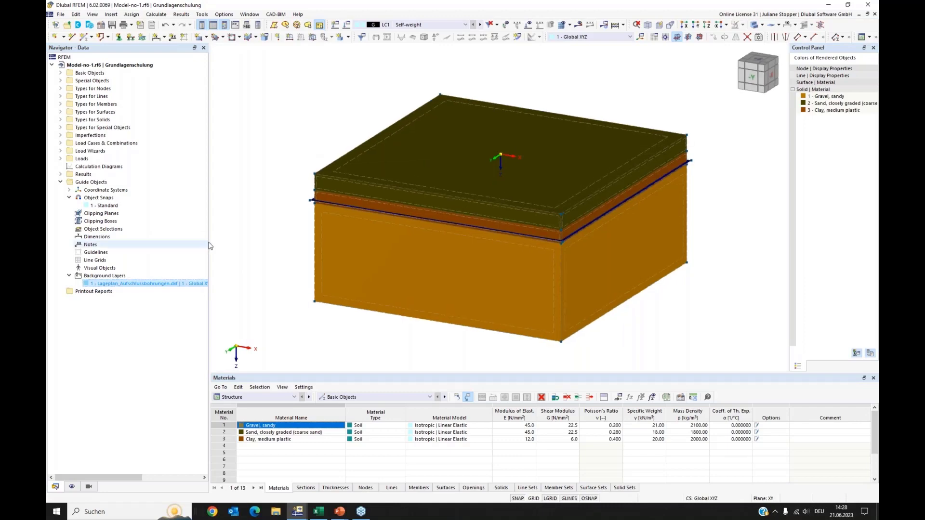
left_click(60, 14)
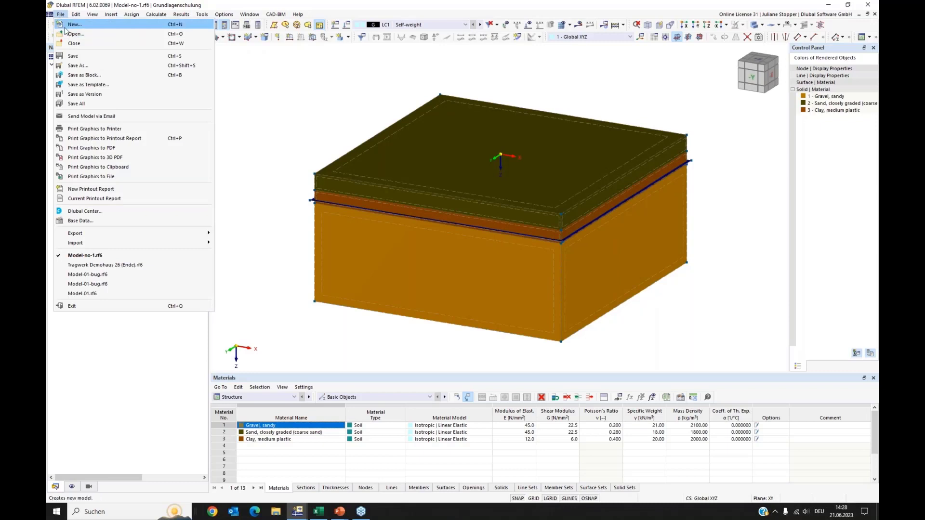
mouse_move(155, 246)
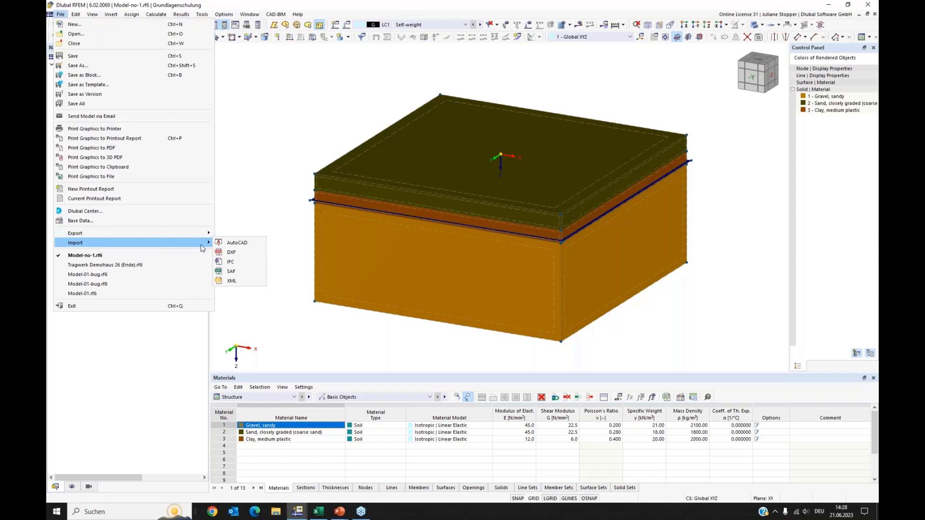
left_click(231, 263)
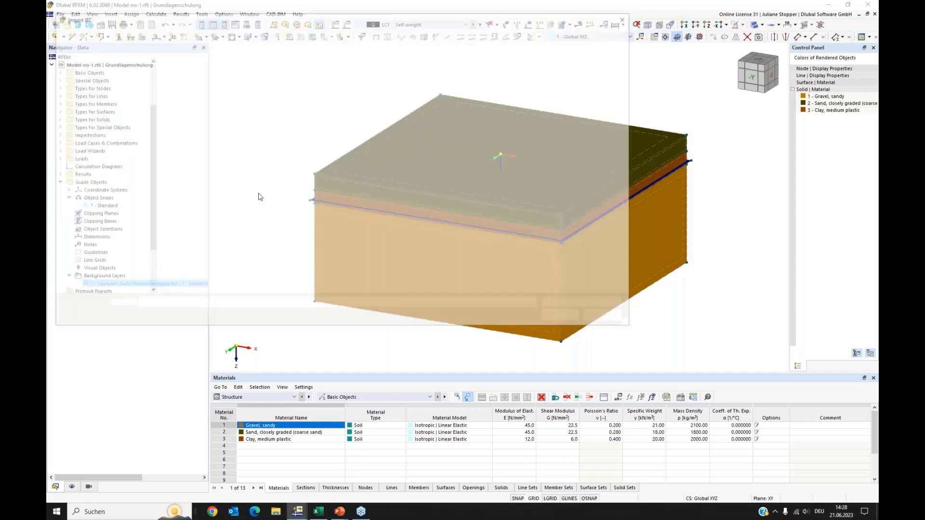
left_click(308, 33)
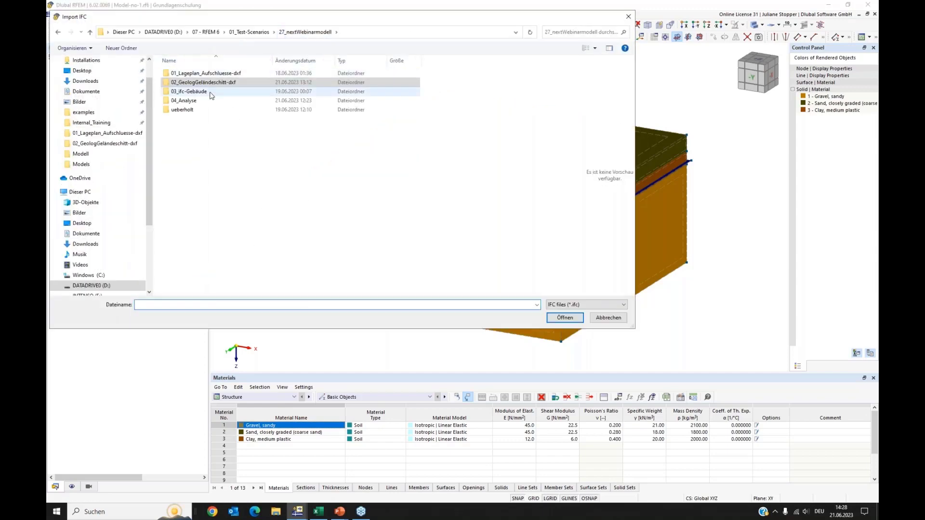
double_click(190, 94)
double_click(182, 74)
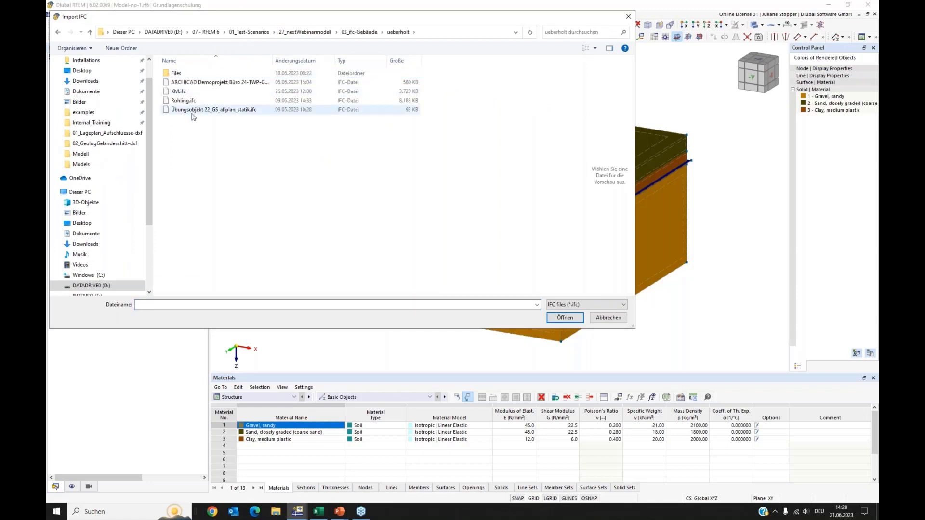
left_click(182, 111)
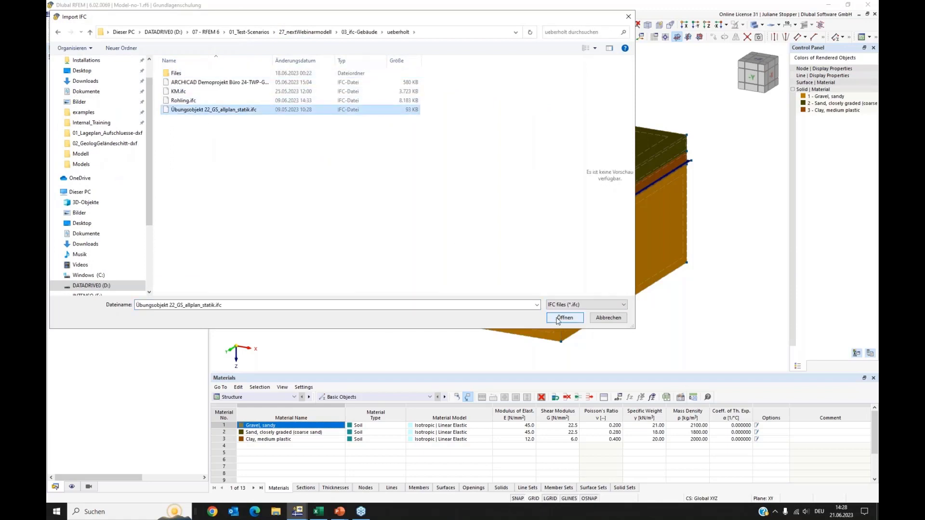
left_click(559, 319)
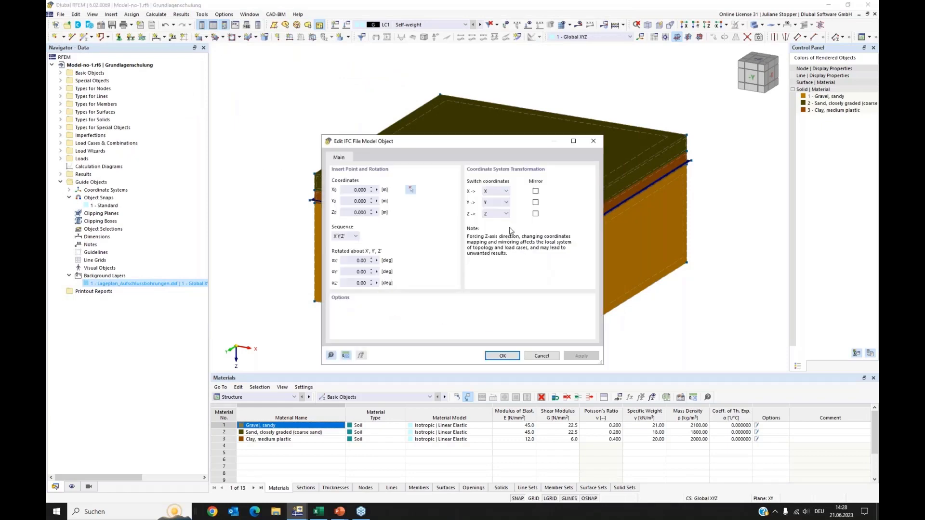
Mirror the IFC model's Y and Z axes, confirm the model object settings and close the import log.
left_click(535, 203)
left_click(536, 215)
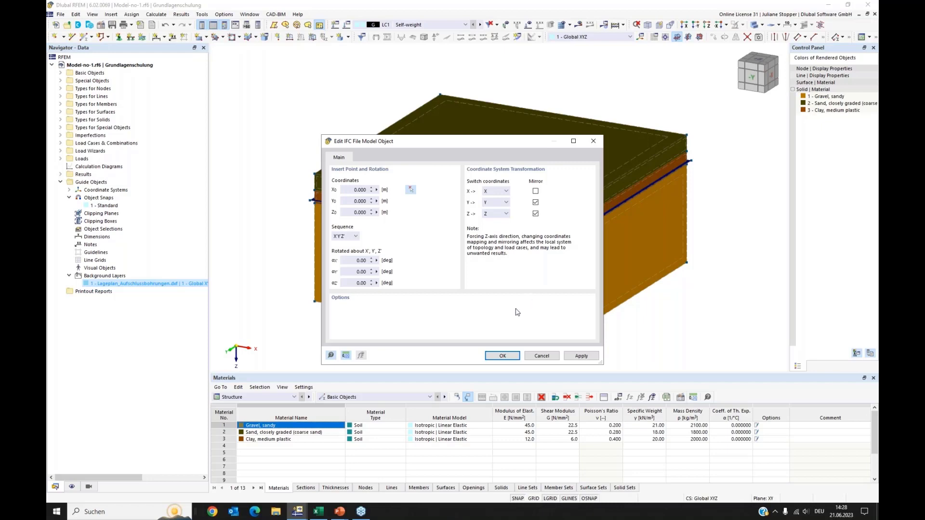
left_click(503, 357)
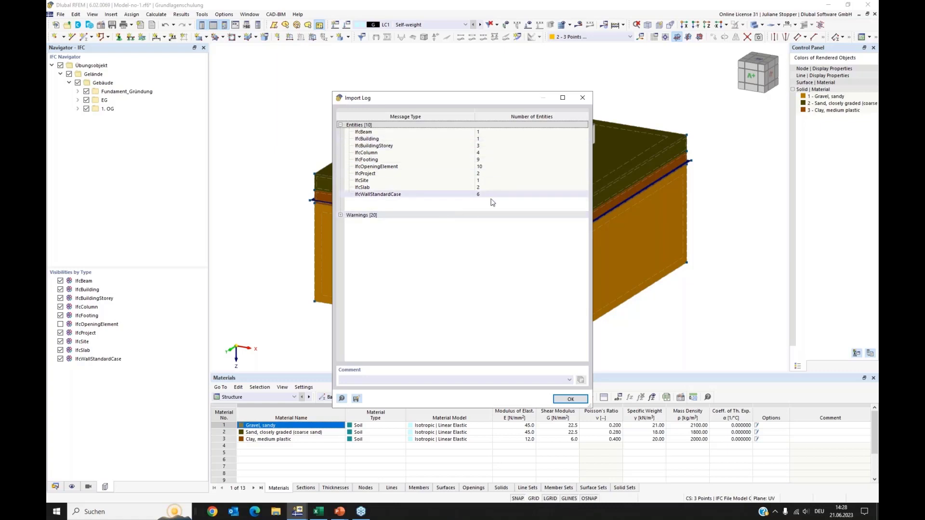
left_click(571, 400)
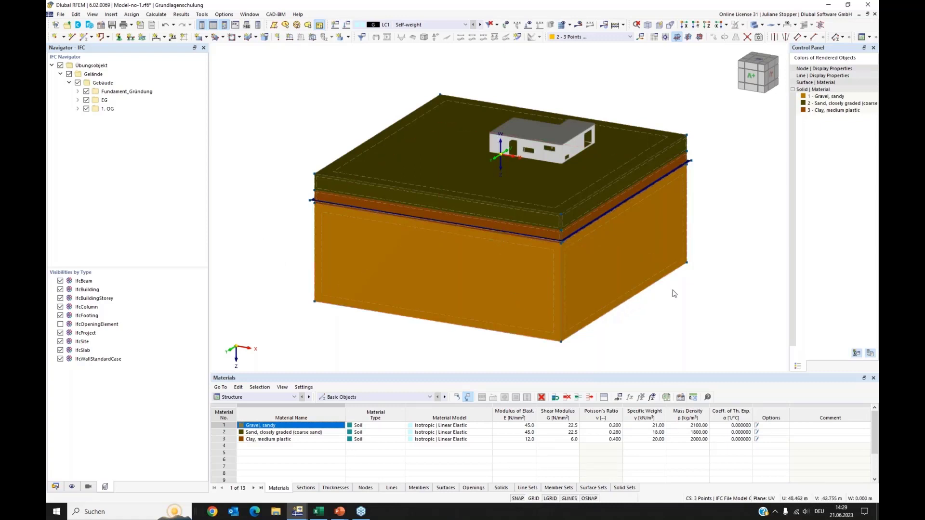
Expand the Fundament_Gründung, EG and 1. OG storey folders and inspect the imported building on the terrain.
middle_click_drag(673, 293, 640, 290, "ctrl")
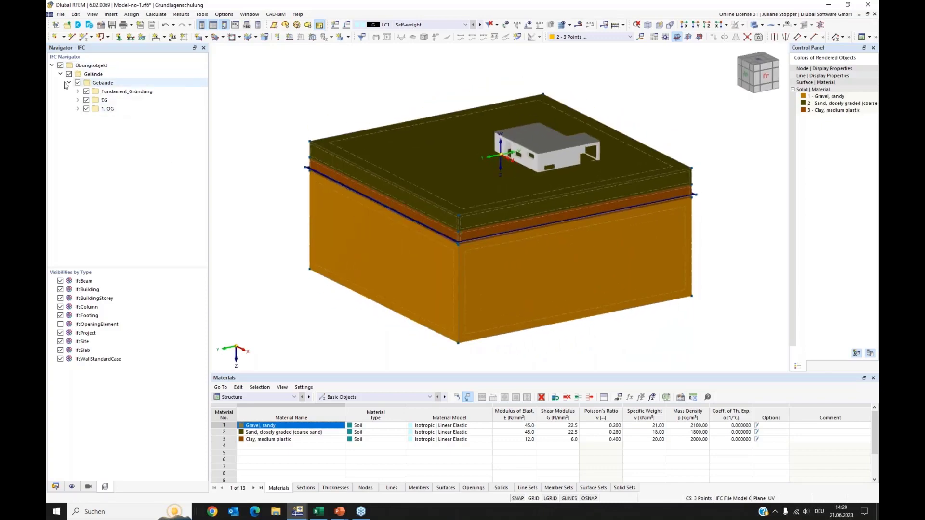
left_click(78, 91)
left_click(78, 109)
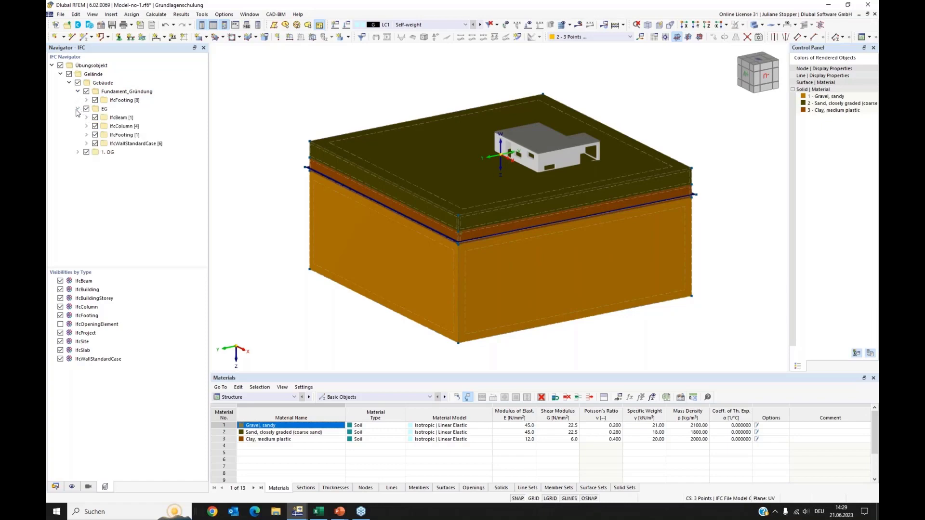
left_click(78, 152)
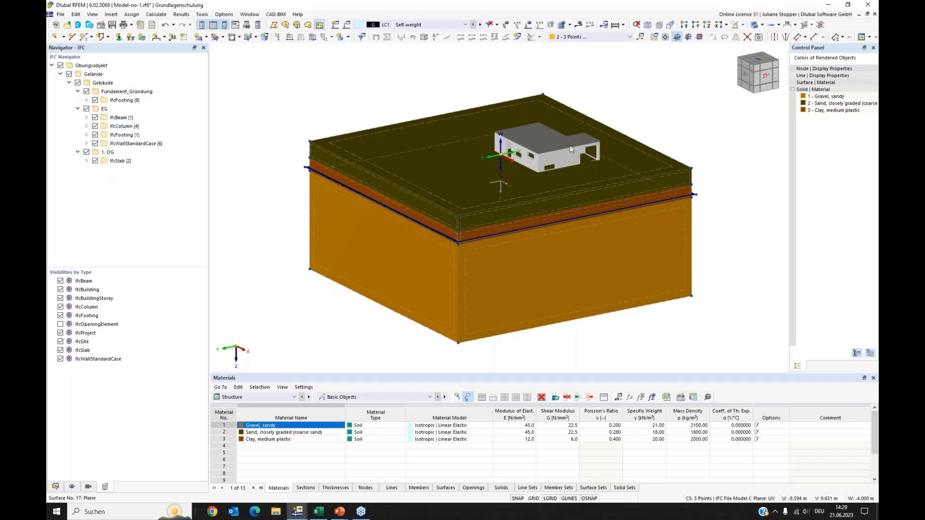
middle_click_drag(507, 190, 338, 159, "ctrl")
scroll(479, 141, "up", 3)
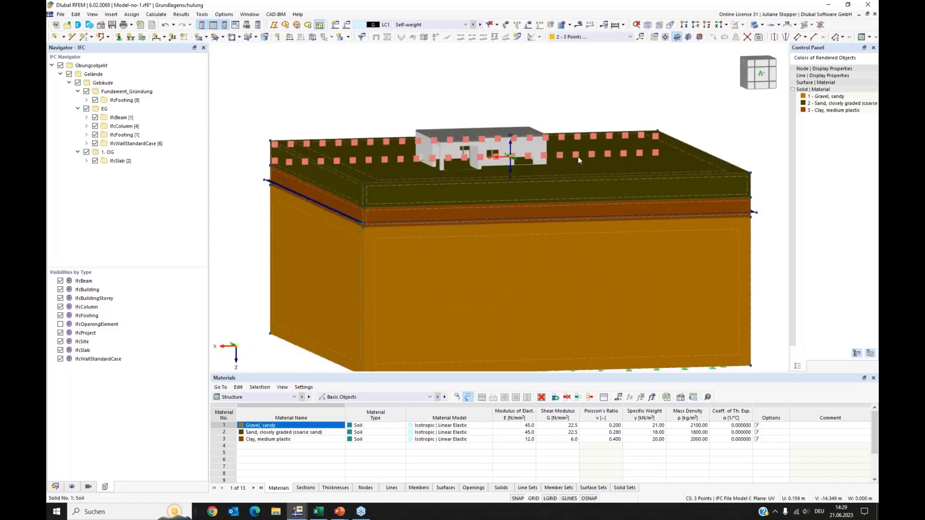
middle_click_drag(578, 156, 387, 129, "ctrl")
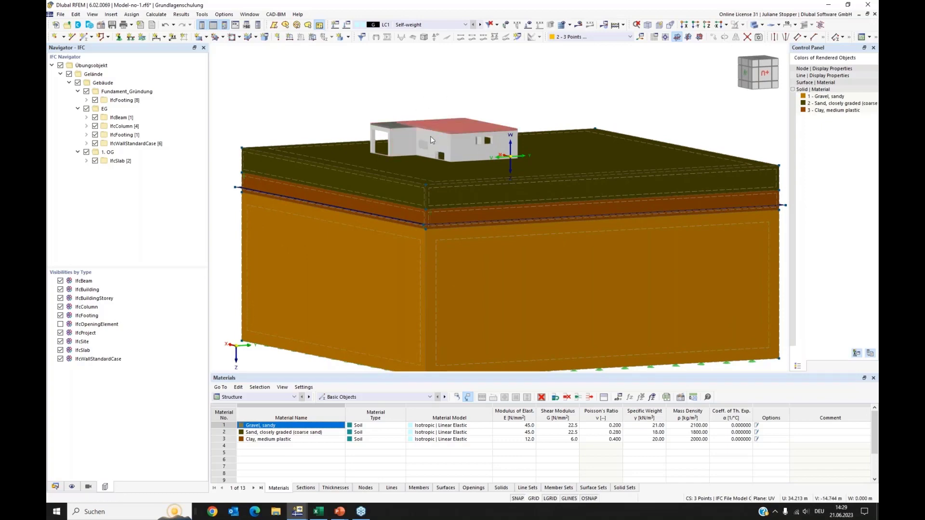
scroll(439, 110, "up", 4)
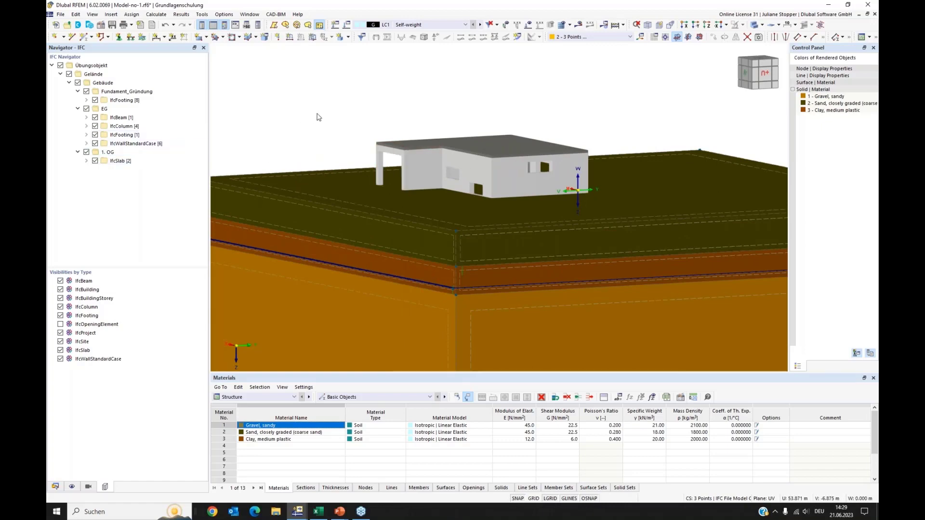
middle_click_drag(307, 109, 304, 118, "ctrl")
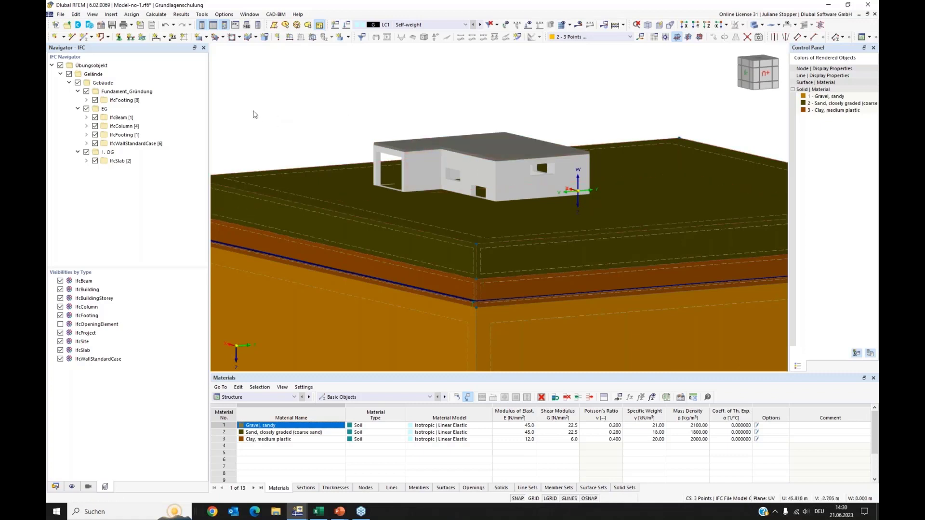
Hide the 1. OG storey and convert the IFC beam above the openings into a straight member.
left_click(87, 153)
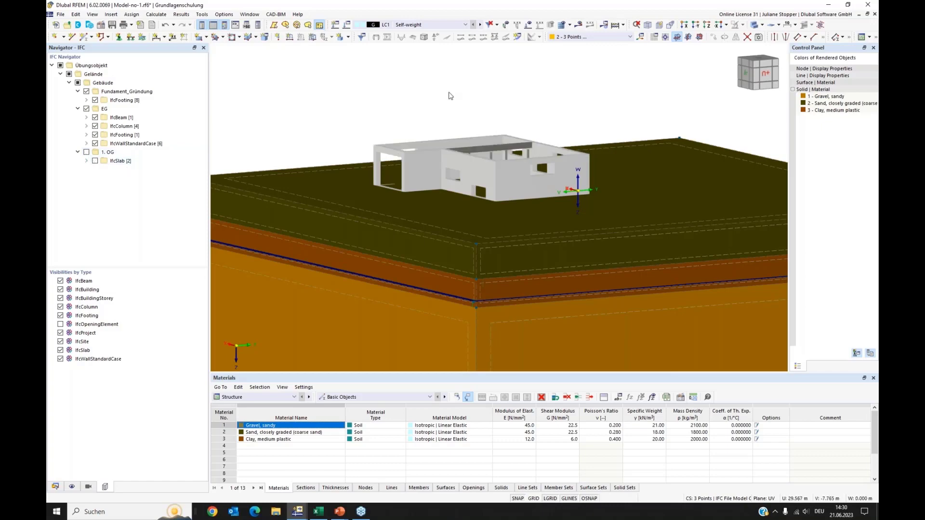
middle_click_drag(584, 234, 557, 215, "ctrl")
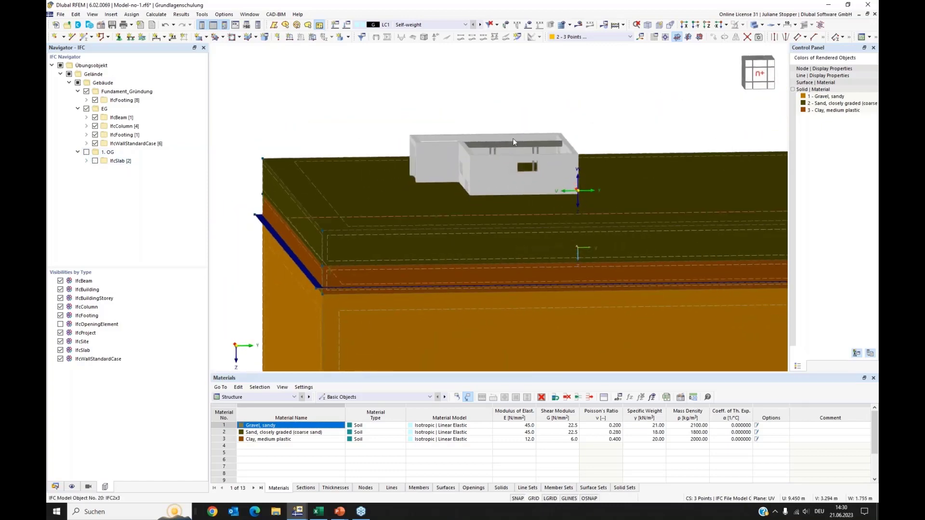
scroll(513, 138, "up", 4)
middle_click_drag(505, 145, 552, 181, "ctrl")
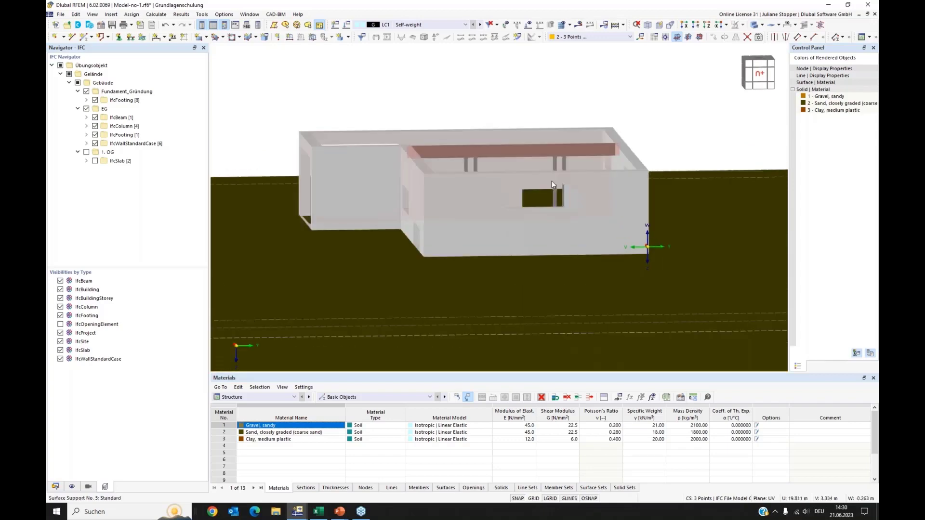
right_click(517, 151)
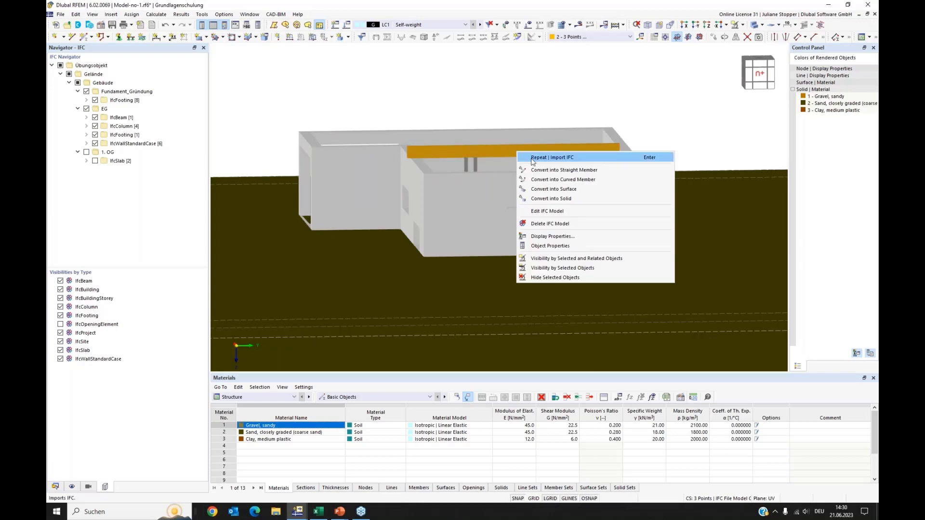
left_click(544, 171)
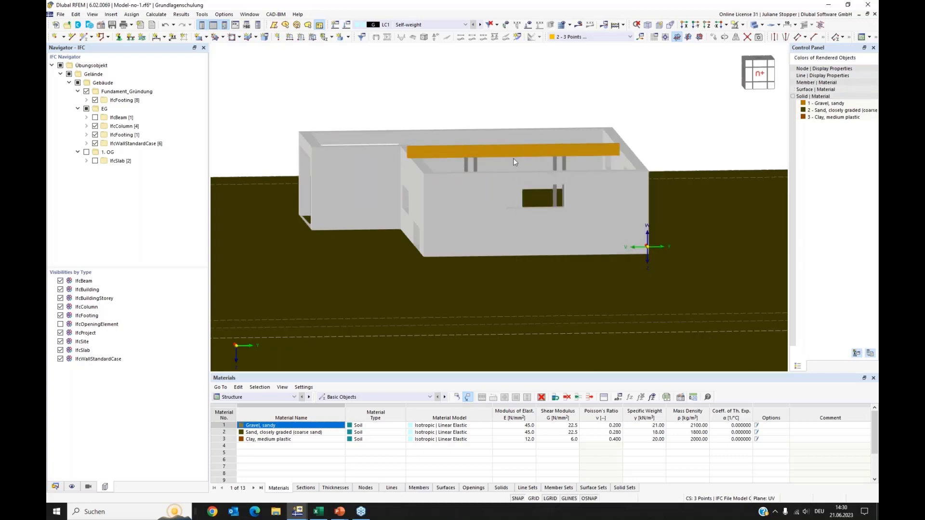
Assign a new material C35/45 to the converted beam member and confirm the member edit.
double_click(488, 158)
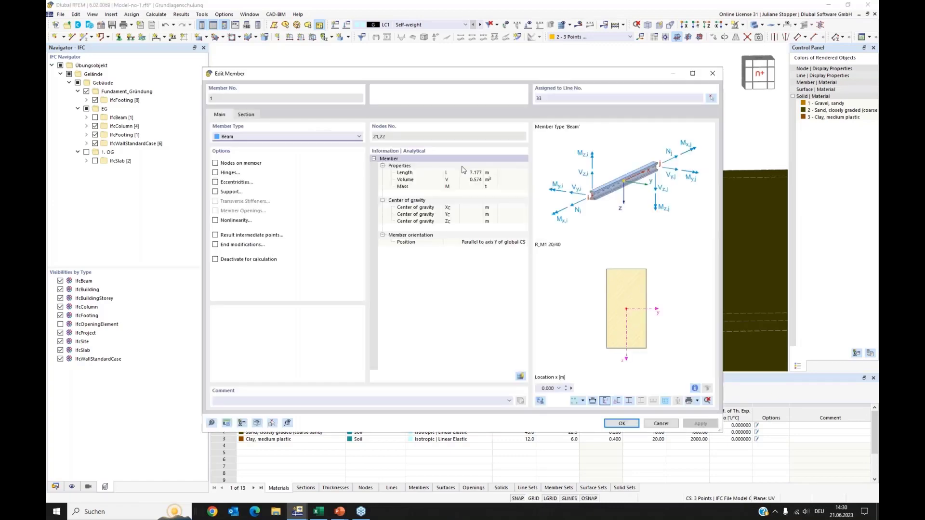
left_click(246, 117)
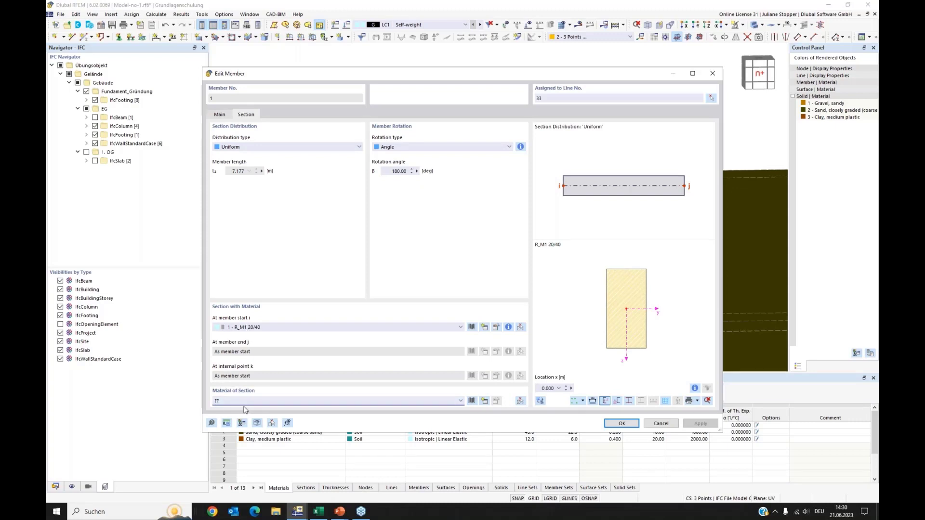
left_click(486, 404)
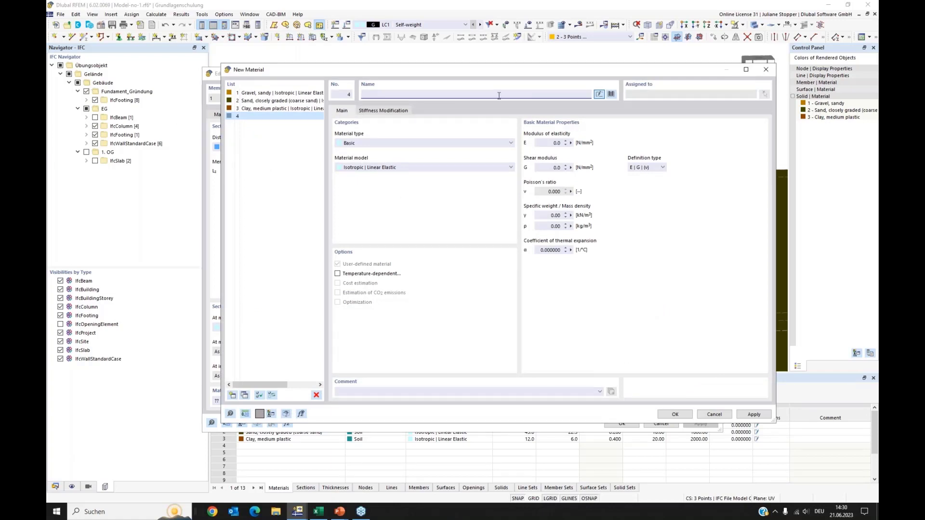
type("c35")
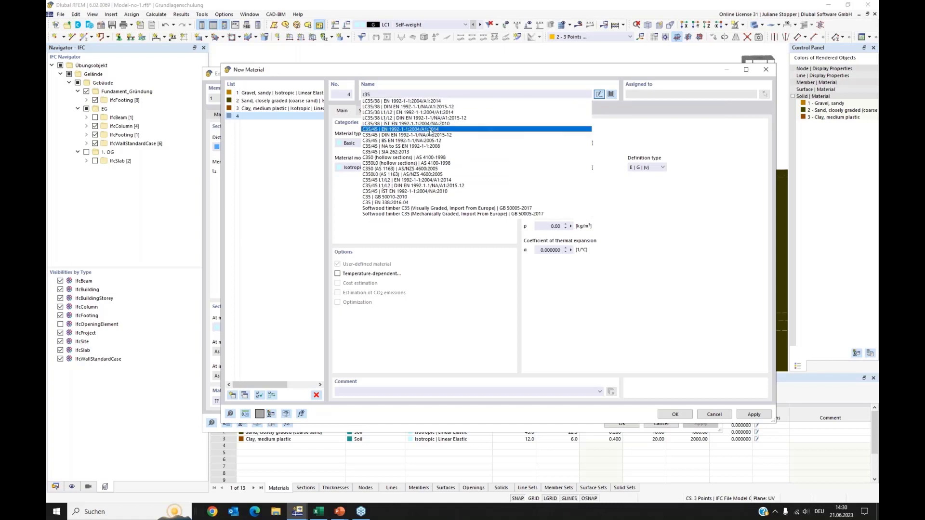
left_click(432, 129)
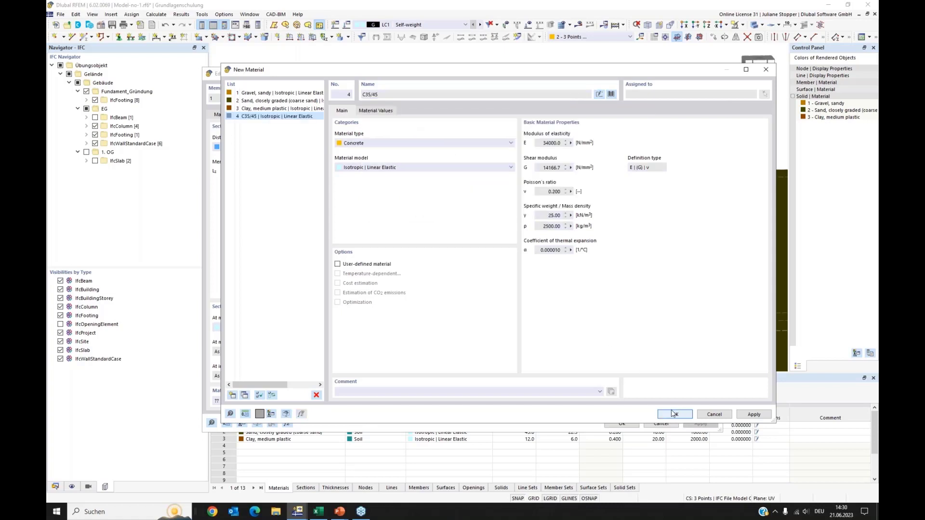
left_click(674, 415)
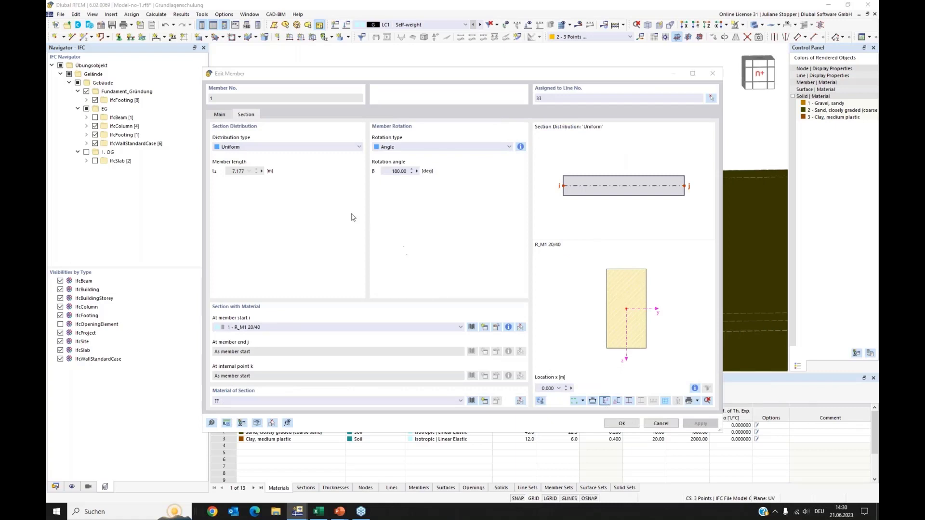
key("Return")
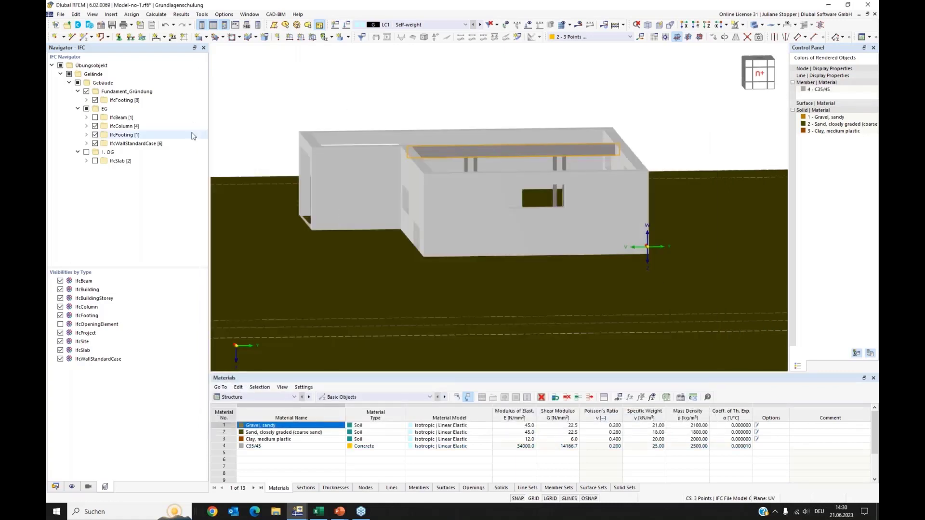
Expand the EG storey's IfcWallStandardCase folder to list its individual walls.
right_click(409, 134)
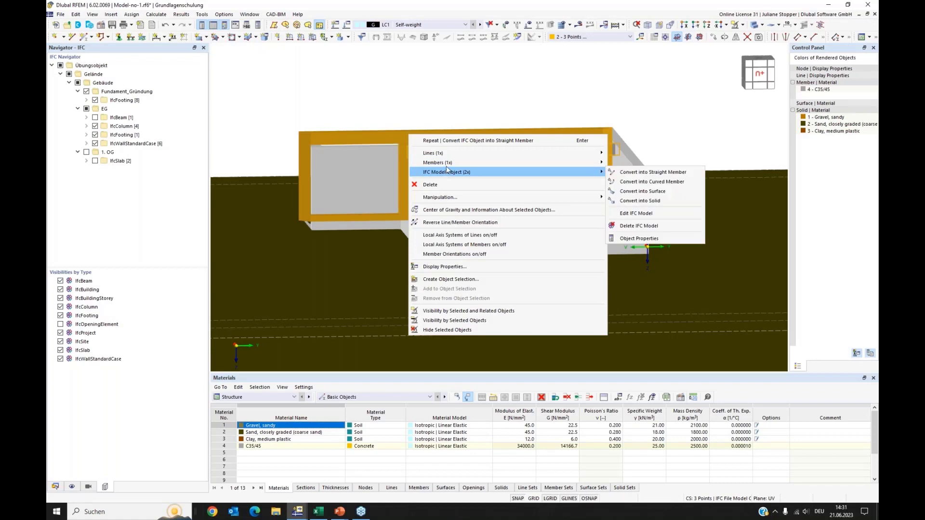
left_click(392, 87)
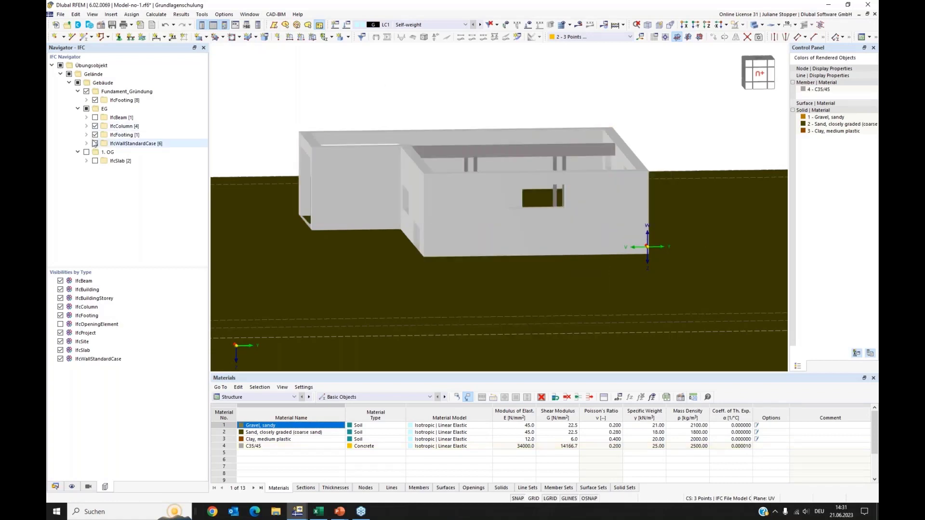
double_click(115, 144)
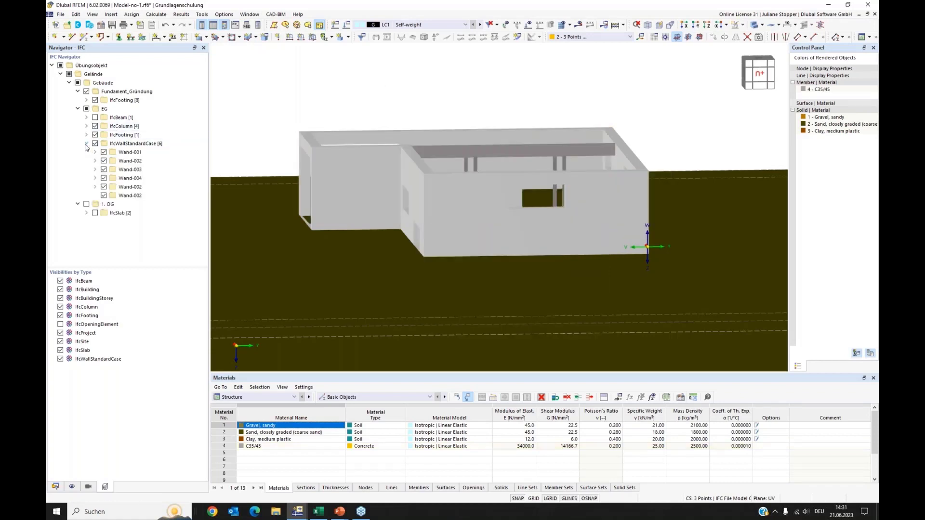
right_click(117, 146)
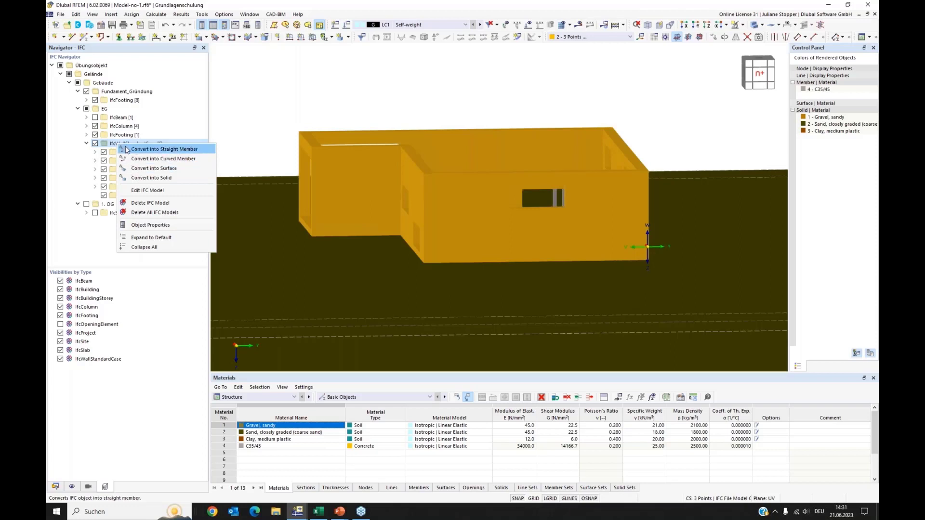
left_click(270, 109)
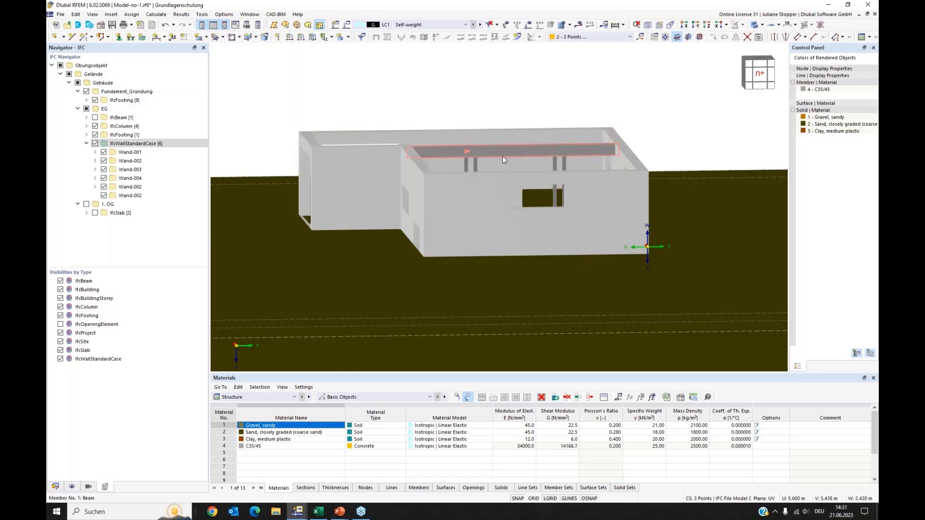
Select the two IFC columns beneath the beam and convert them into straight members.
scroll(506, 159, "up", 2)
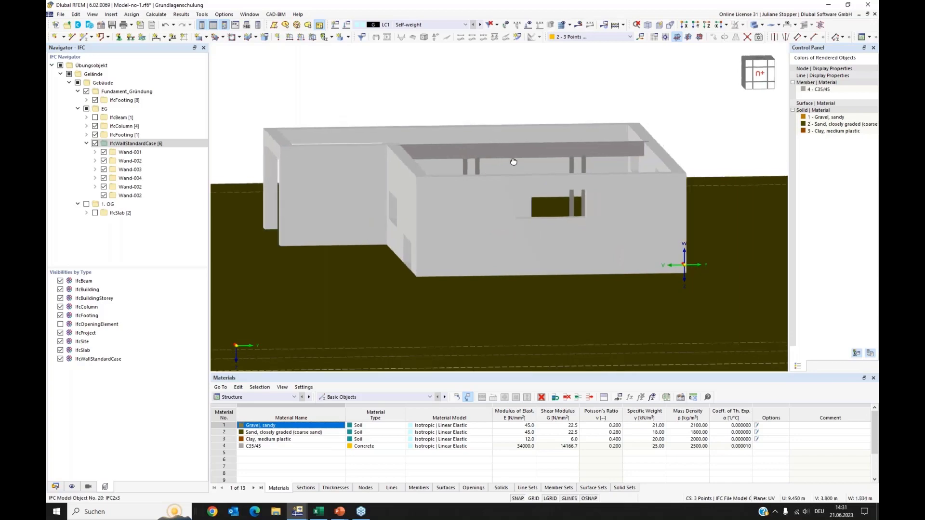
left_click(755, 25)
left_click(755, 26)
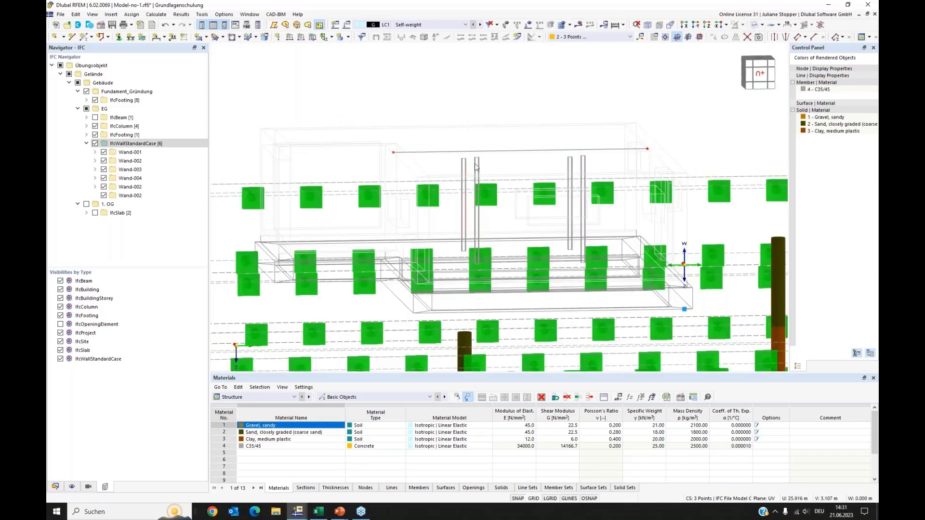
middle_click_drag(489, 151, 487, 152, "ctrl")
left_click(755, 26)
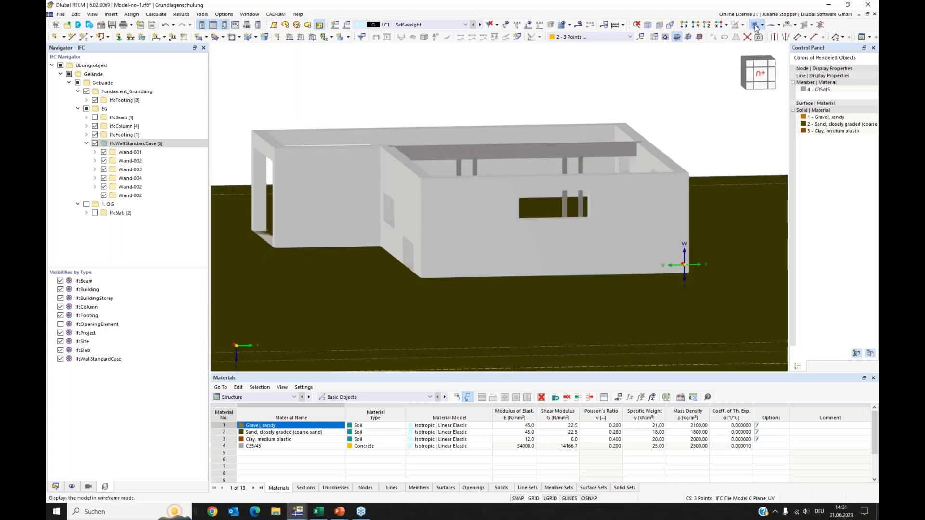
left_click(756, 26)
scroll(497, 165, "up", 2)
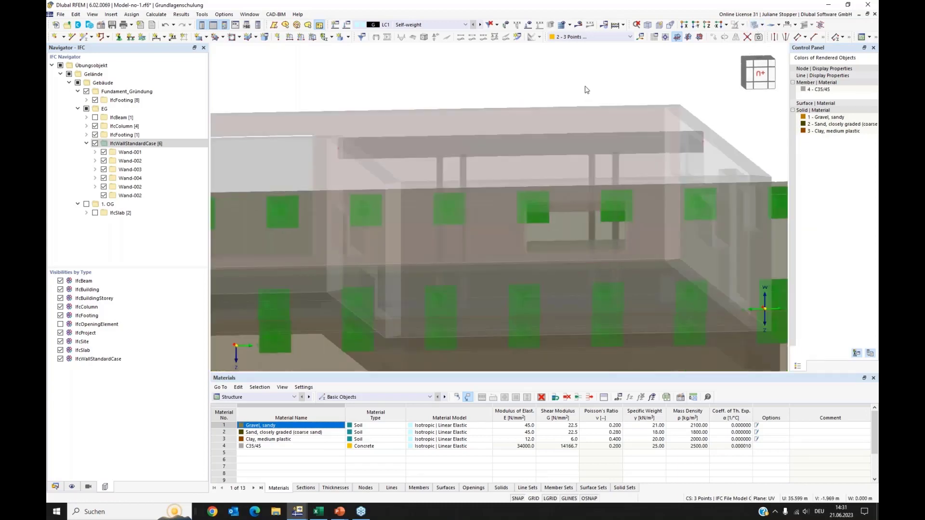
left_click(439, 164)
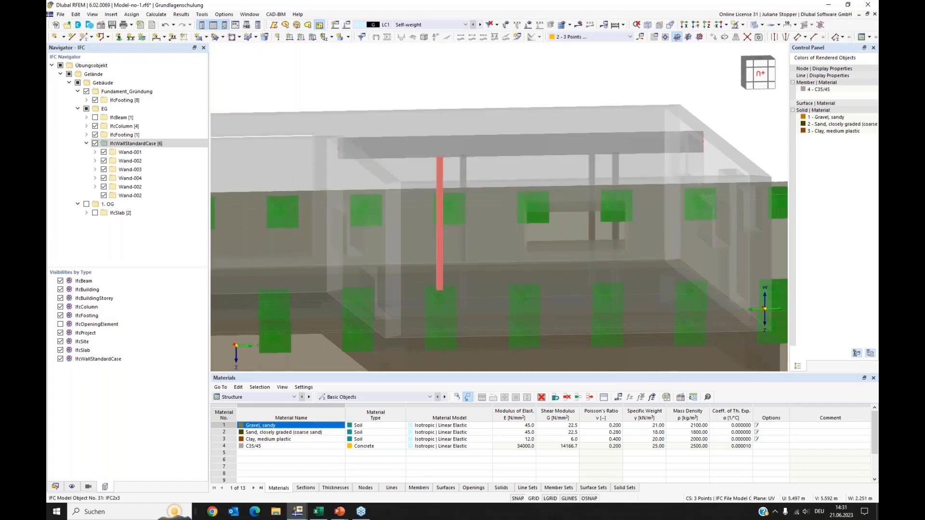
right_click(593, 166)
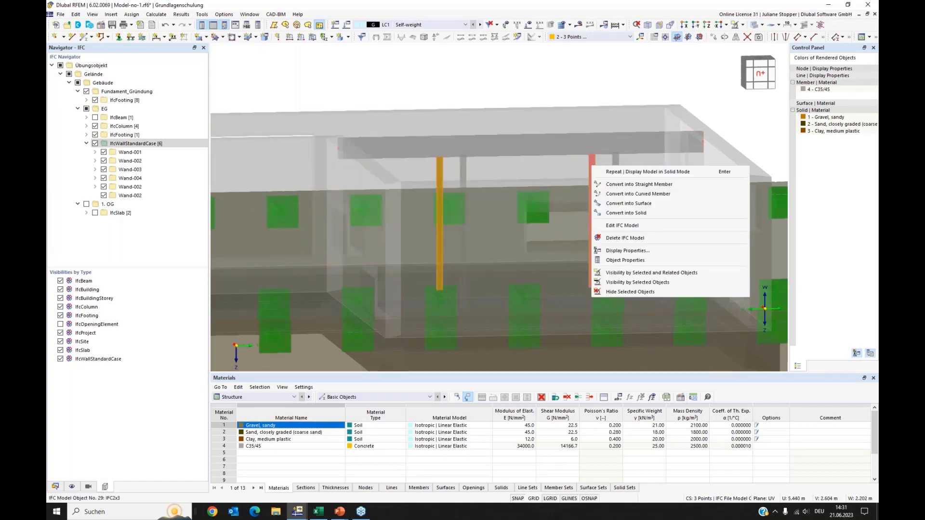
left_click(613, 184)
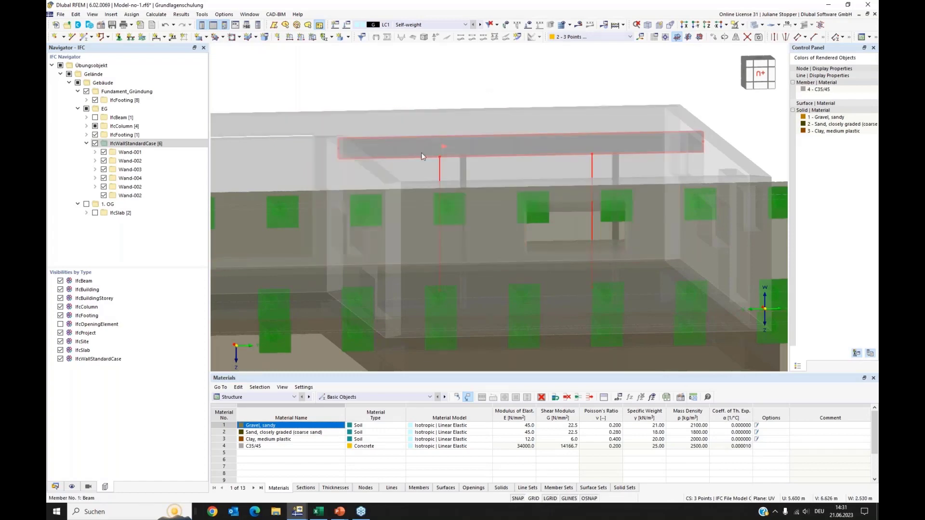
Hide the IFC model and extend both column members at both ends to the next member or line.
left_click(755, 25)
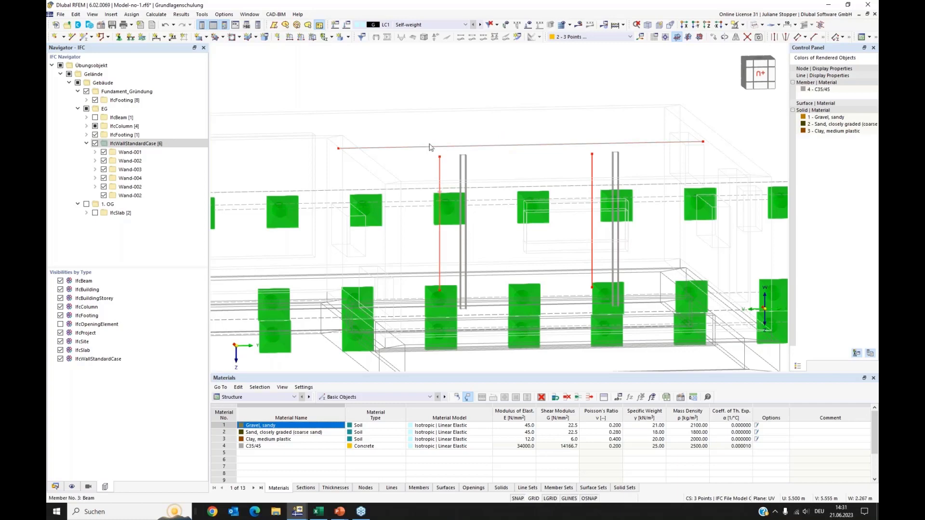
left_click(60, 65)
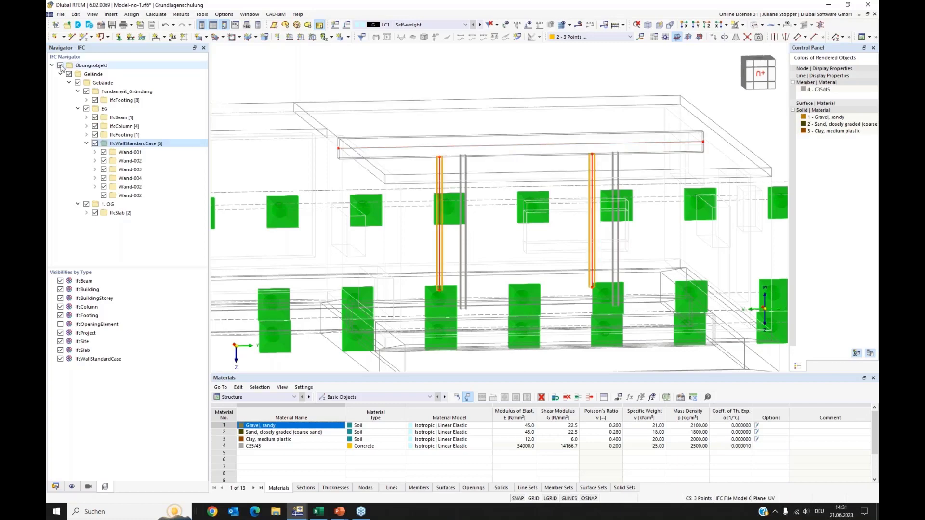
middle_click_drag(412, 231, 412, 240, "ctrl")
scroll(412, 240, "up", 2)
left_click(755, 27)
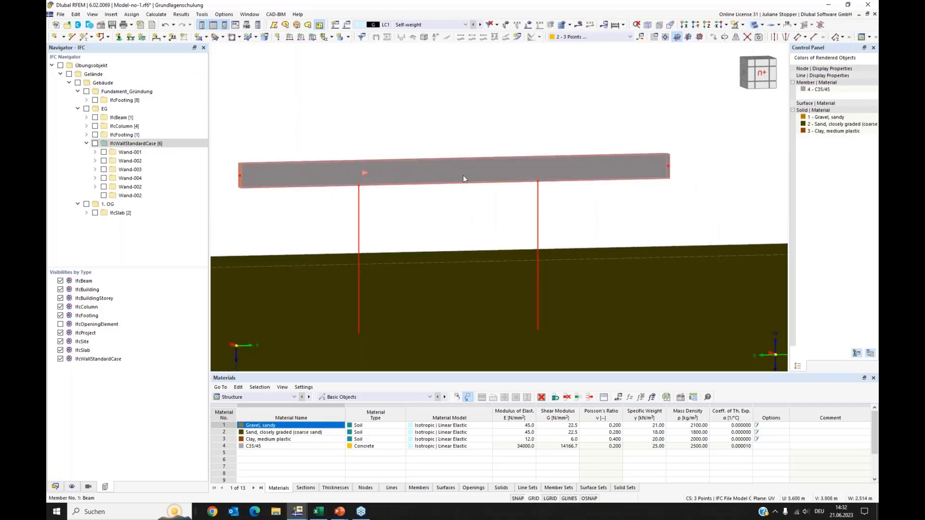
left_click(755, 27)
left_click(755, 27)
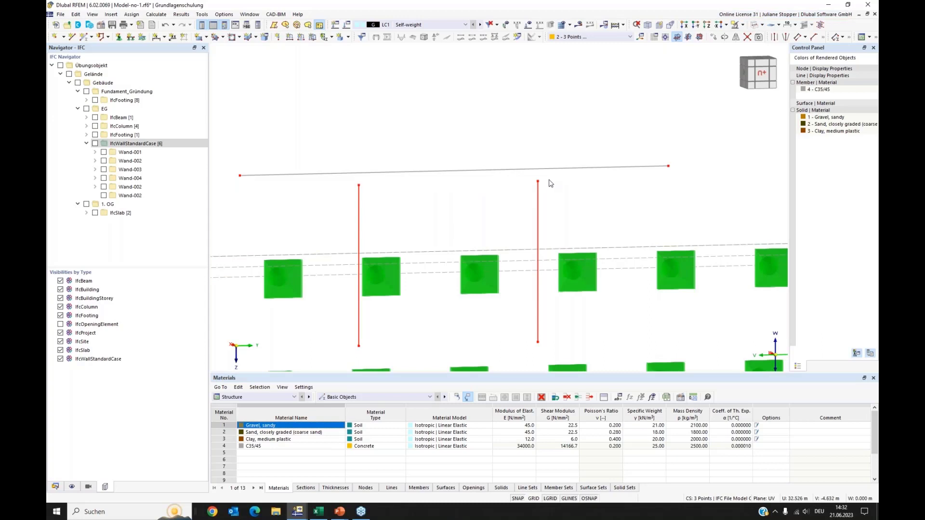
left_click_drag(549, 179, 328, 234)
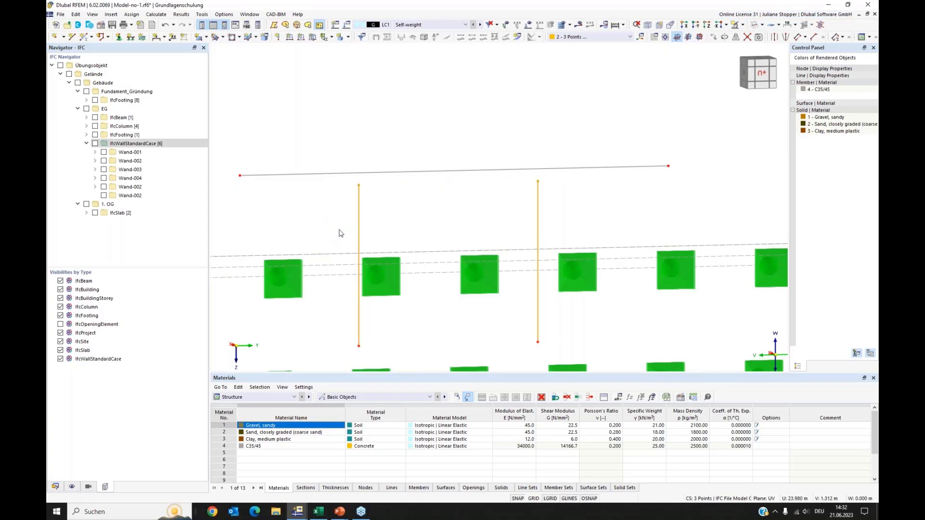
right_click(359, 216)
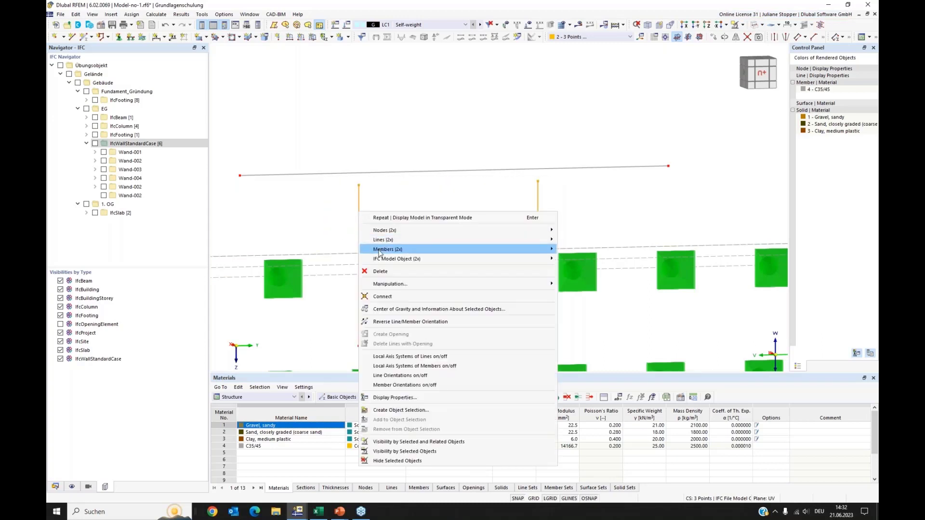
mouse_move(408, 249)
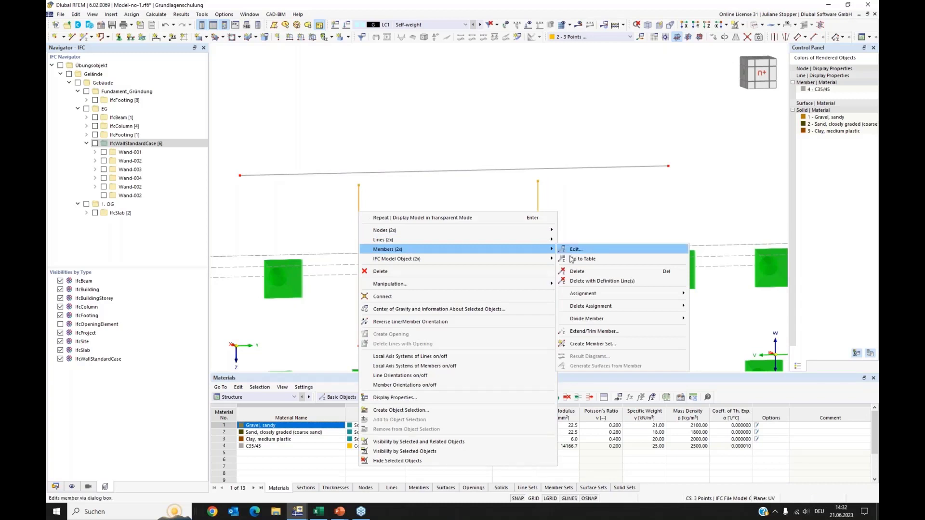
left_click(594, 331)
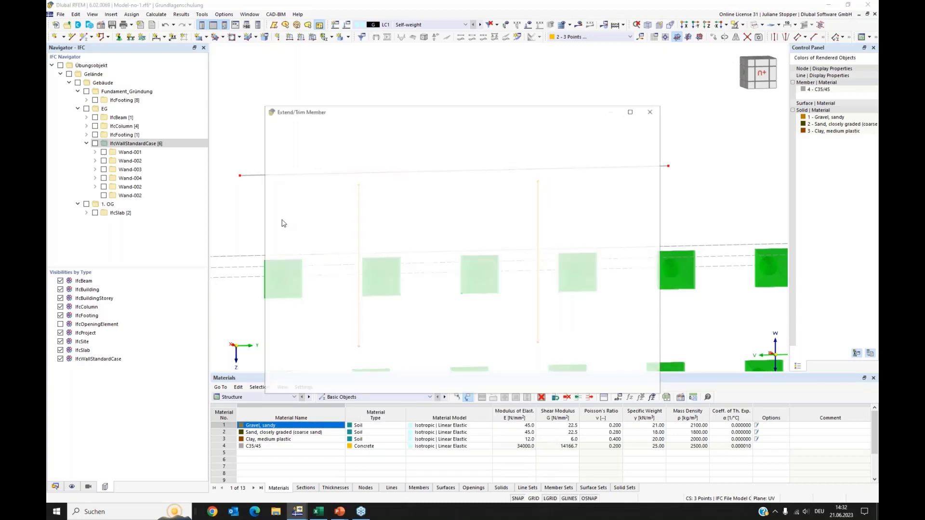
left_click(311, 184)
left_click(308, 206)
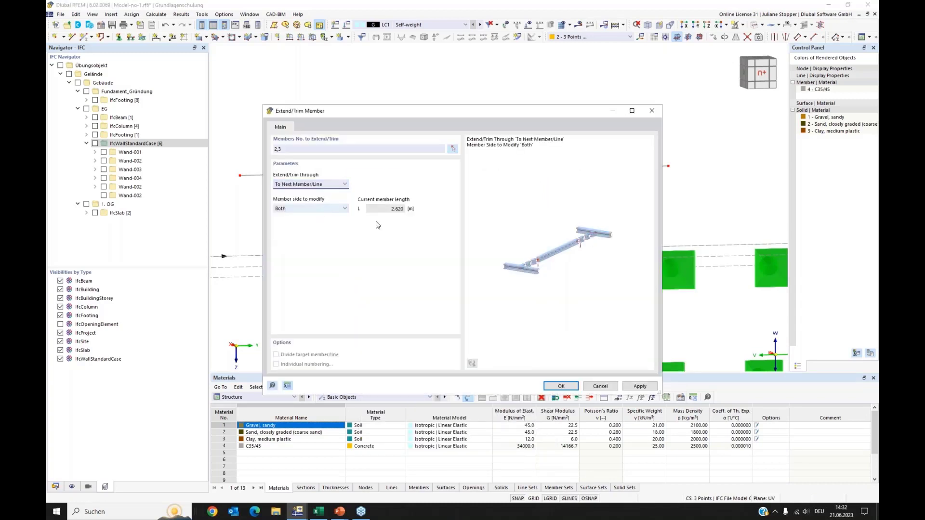
left_click(562, 386)
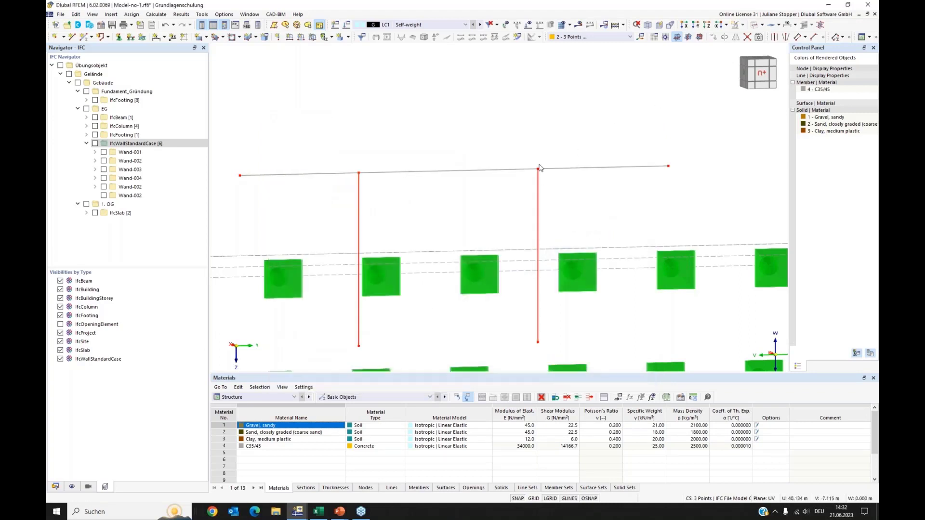
Show all IFC model objects again in solid display and view the building on the terrain.
scroll(628, 111, "down", 2)
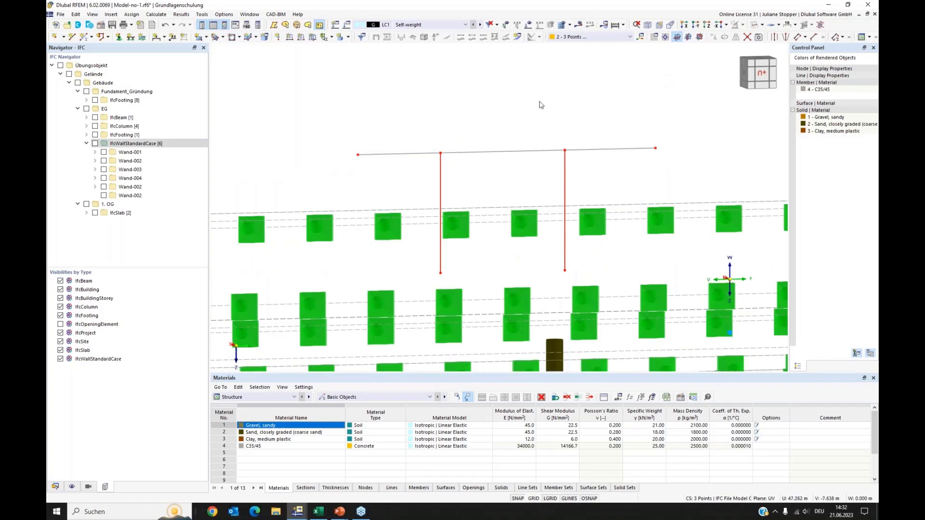
scroll(541, 104, "down", 1)
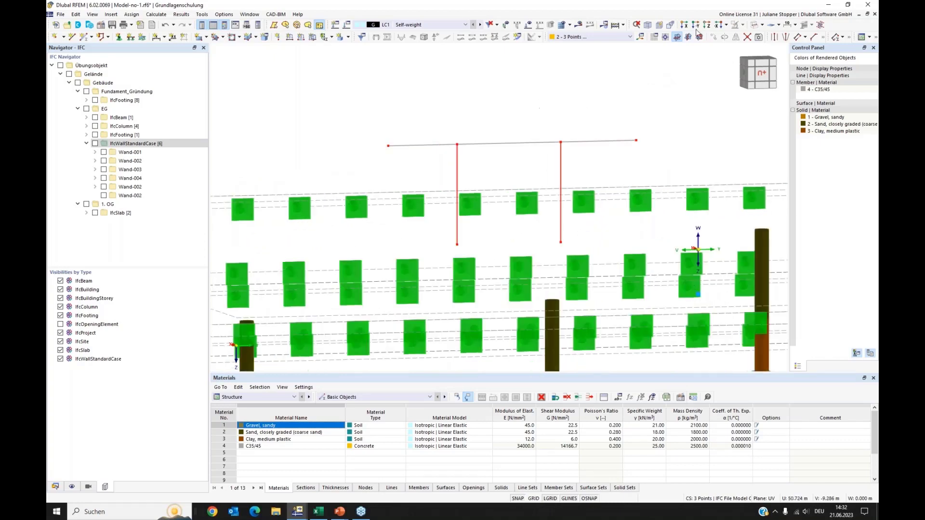
left_click(60, 65)
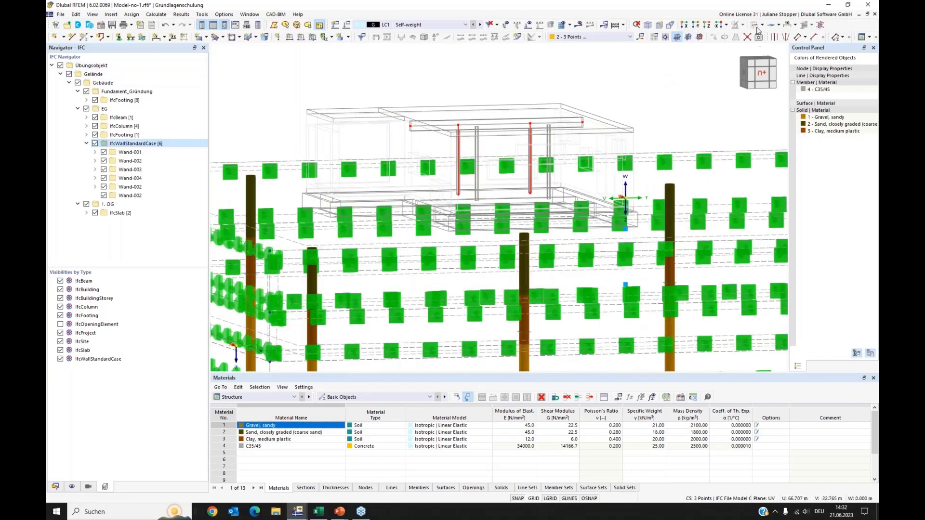
left_click(755, 25)
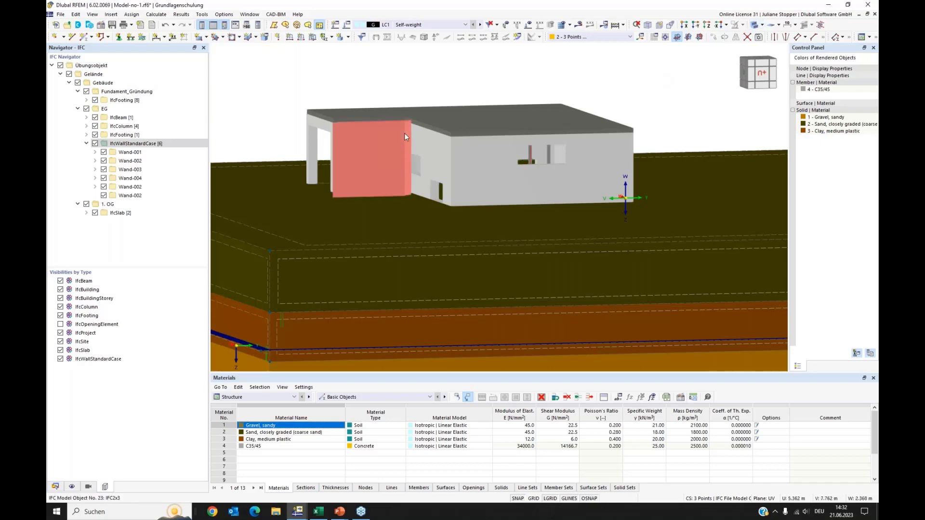
scroll(289, 88, "down", 2)
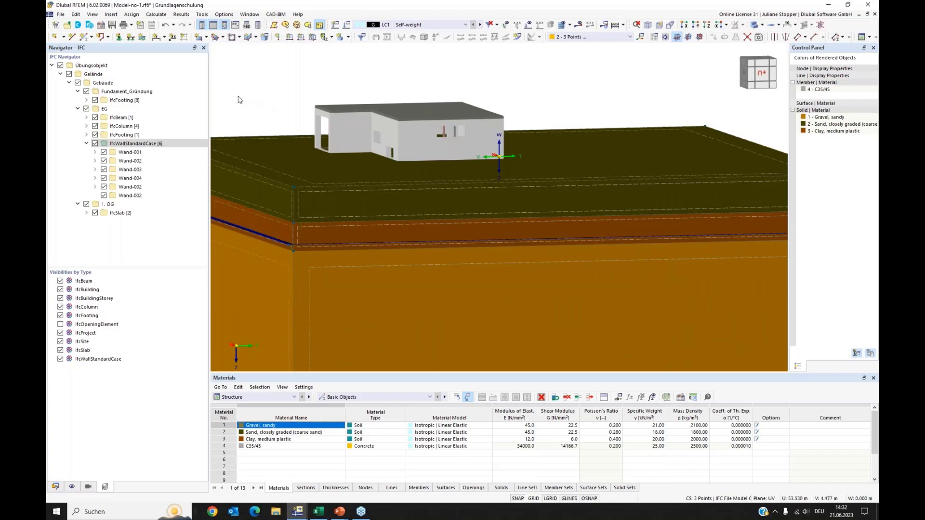
middle_click_drag(245, 101, 328, 138, "ctrl")
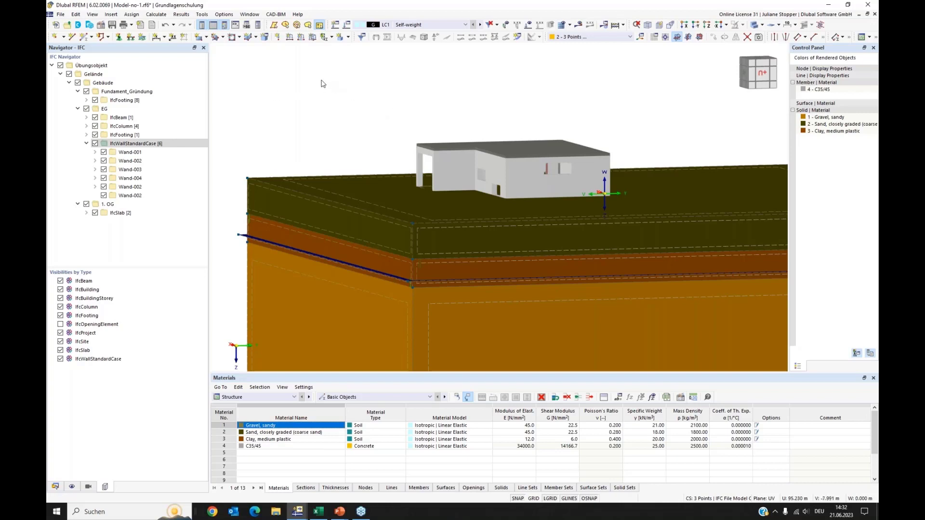
Switch to the other open model window, Modell-03-B_intersections-start.rf6, and orbit around its building.
left_click(295, 511)
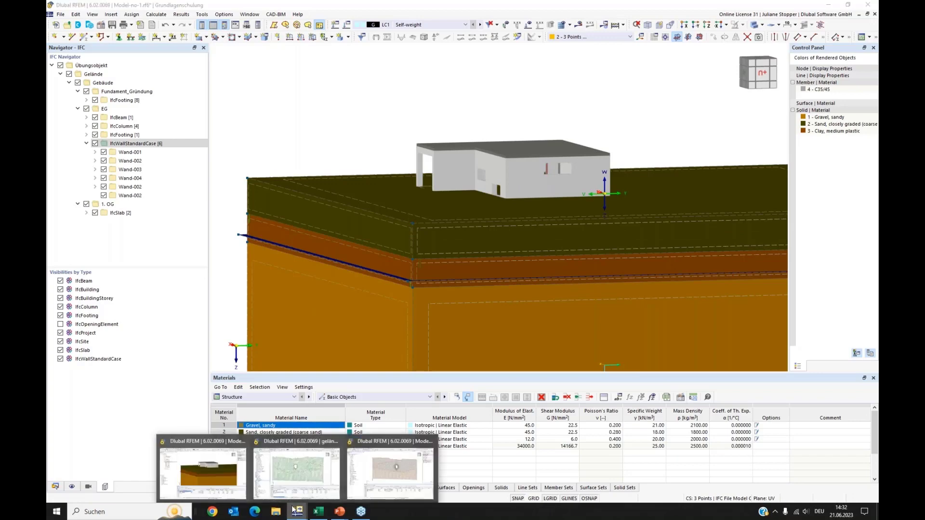
left_click(303, 478)
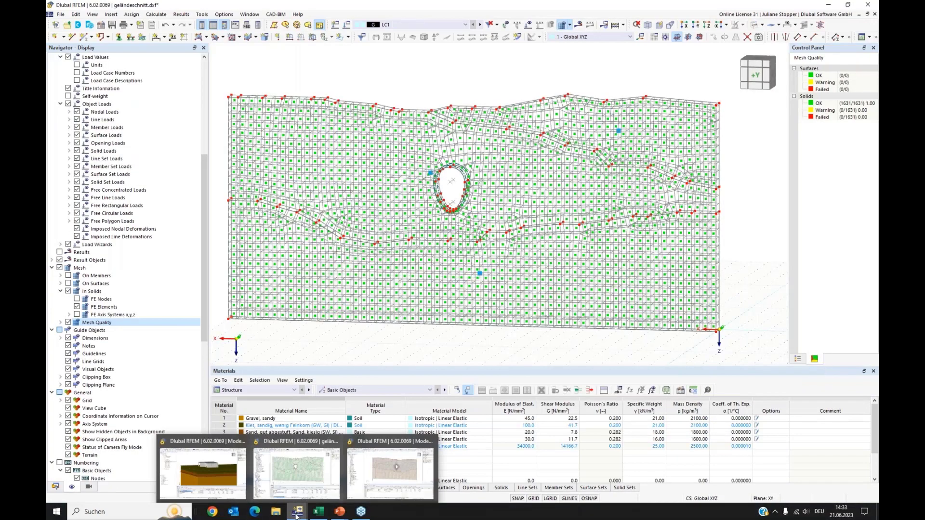
left_click(390, 472)
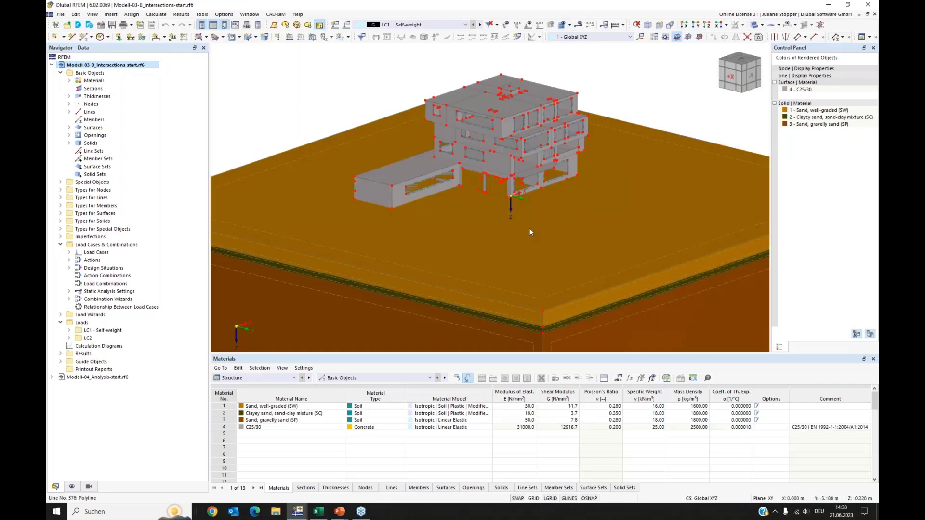
middle_click_drag(560, 261, 377, 100, "ctrl")
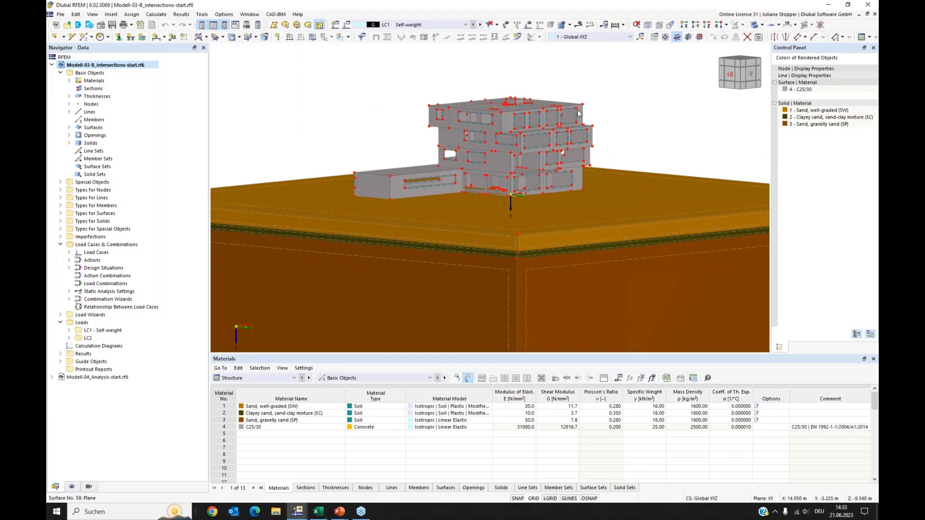
Turn off the display of nodes in the model's display navigator.
left_click(72, 486)
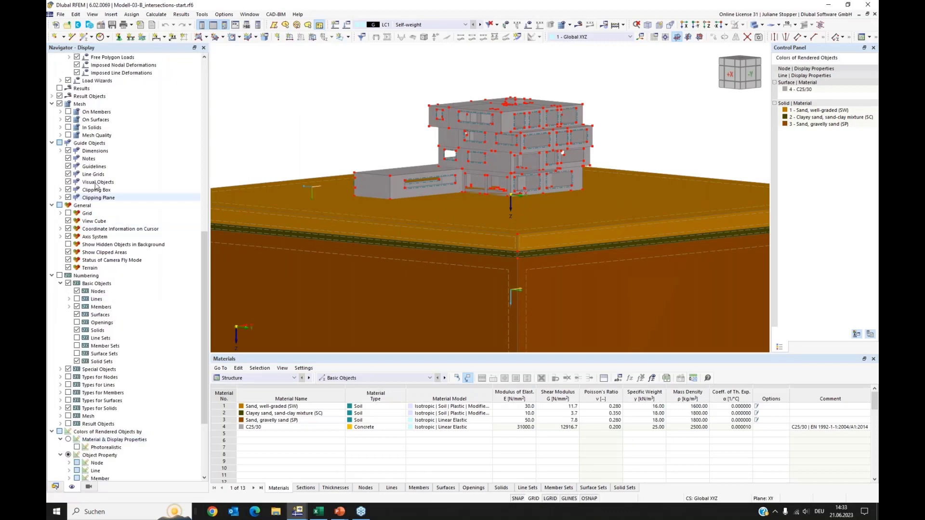
scroll(126, 140, "down", 10)
scroll(126, 139, "up", 1)
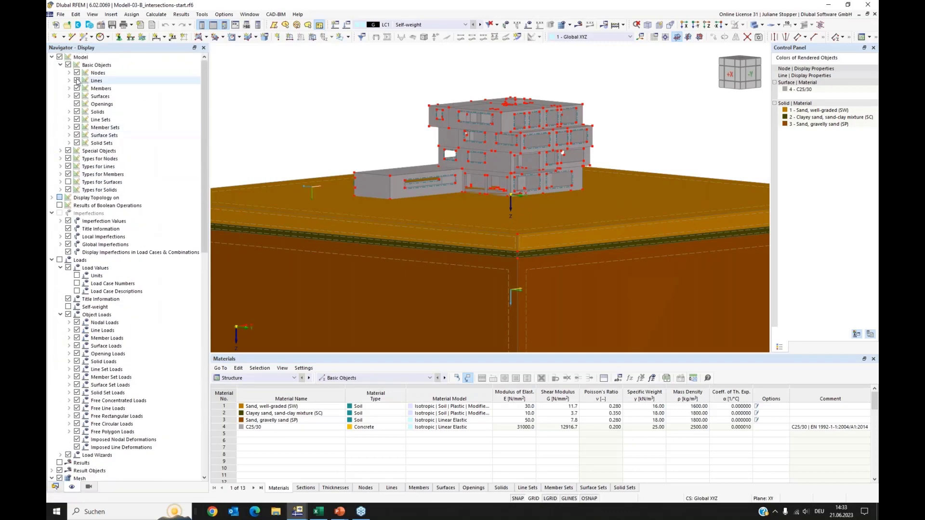
left_click(77, 73)
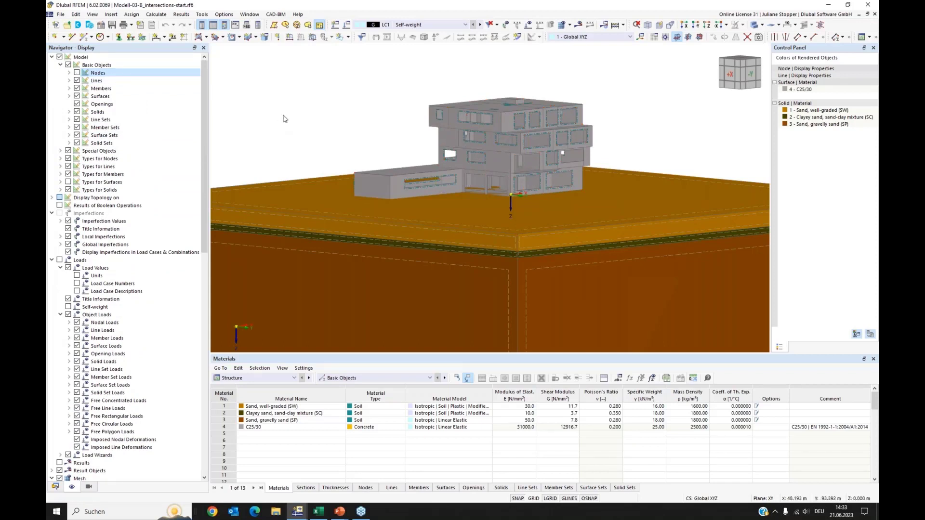
Switch the navigator to the model data tree and display the model in transparent mode.
left_click(55, 486)
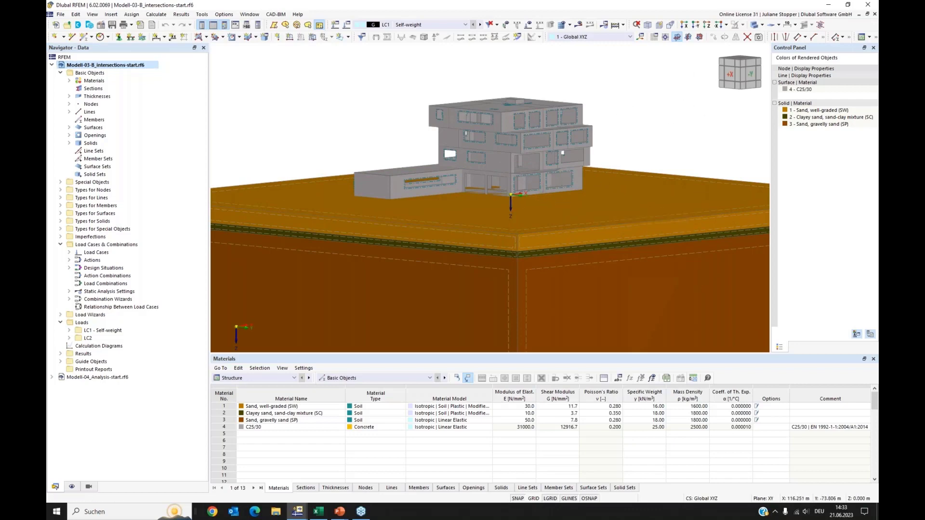
middle_click_drag(698, 107, 692, 111, "ctrl")
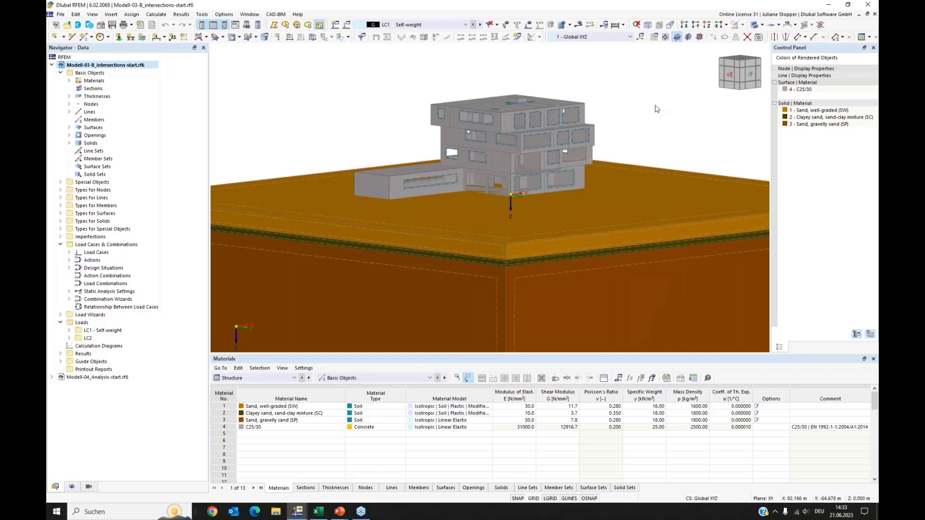
left_click(755, 26)
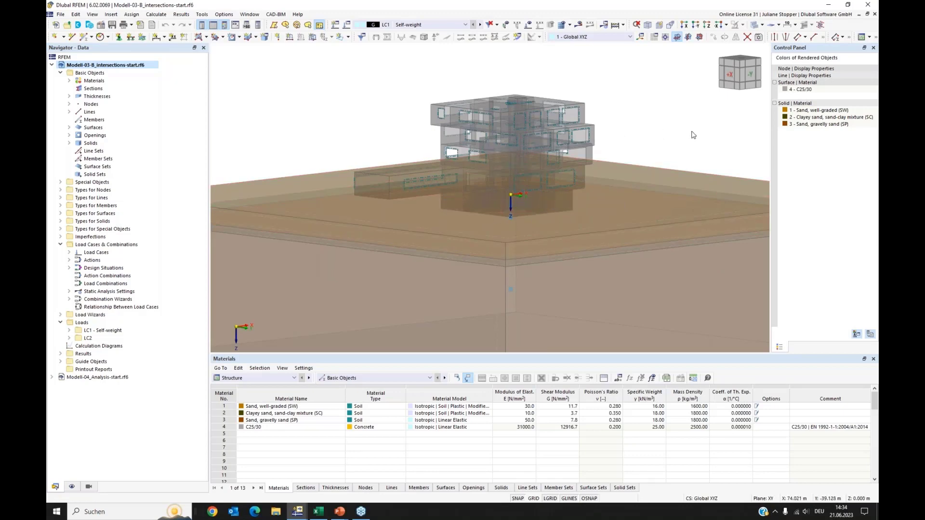
Switch the model display to wireframe and zoom in on the building's basement below the terrain.
middle_click_drag(679, 138, 461, 205, "ctrl")
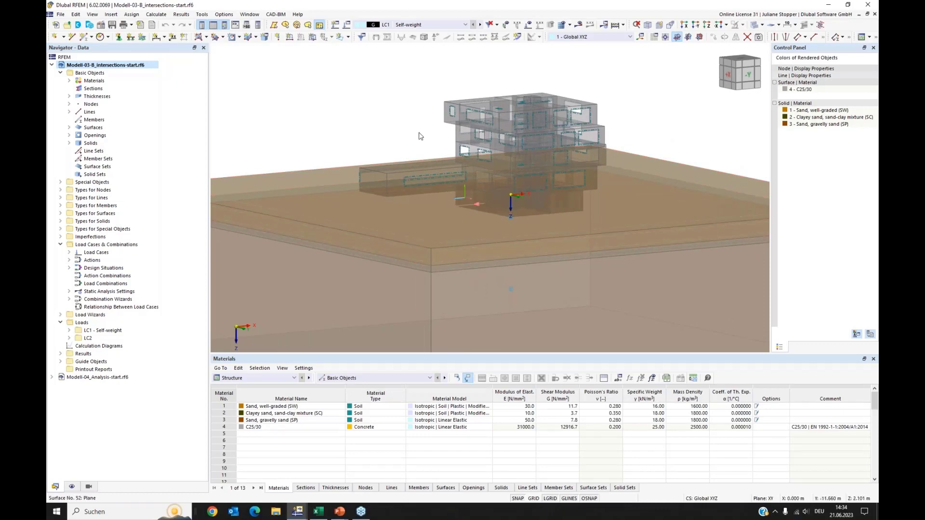
middle_click_drag(389, 127, 539, 126, "ctrl")
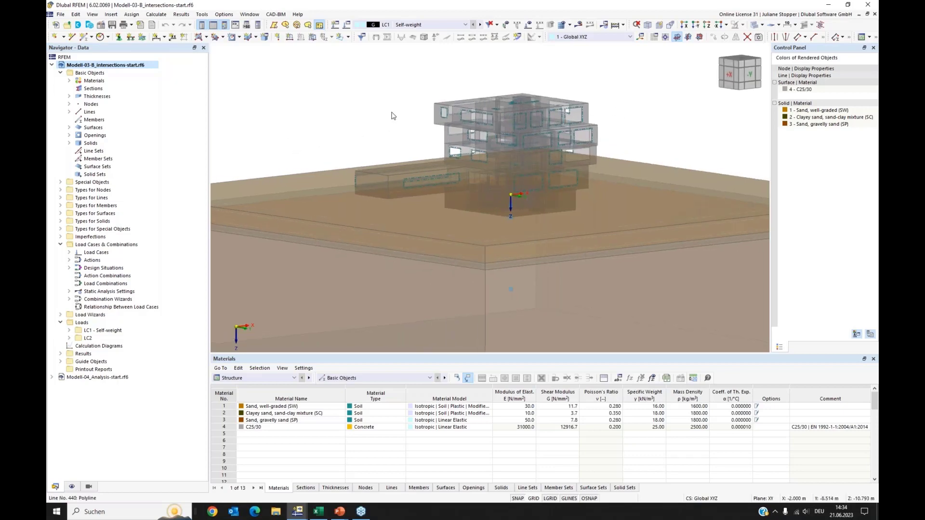
left_click(755, 26)
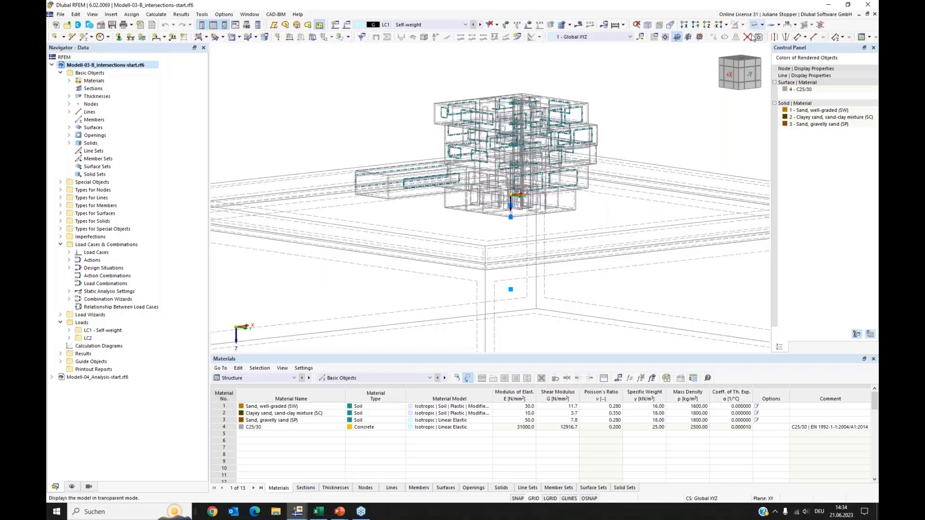
middle_click_drag(472, 223, 553, 212, "ctrl")
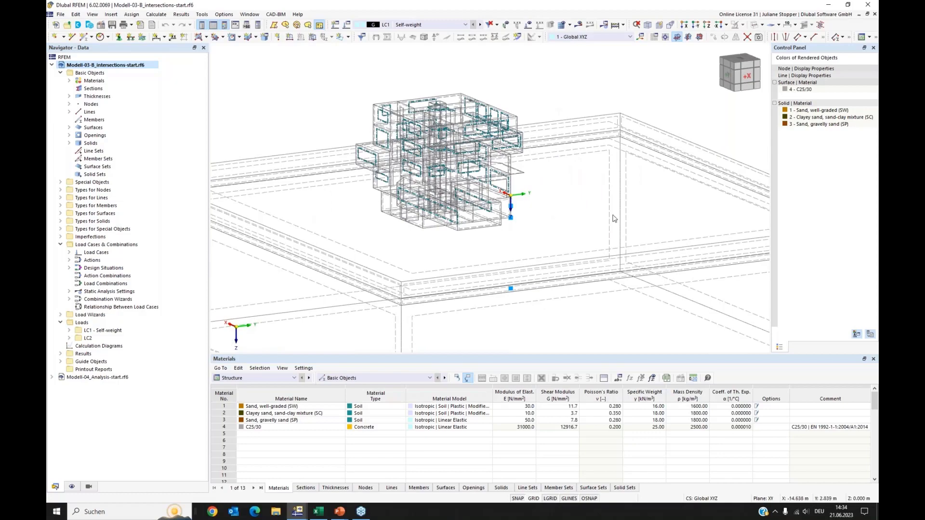
middle_click_drag(621, 213, 505, 228, "ctrl")
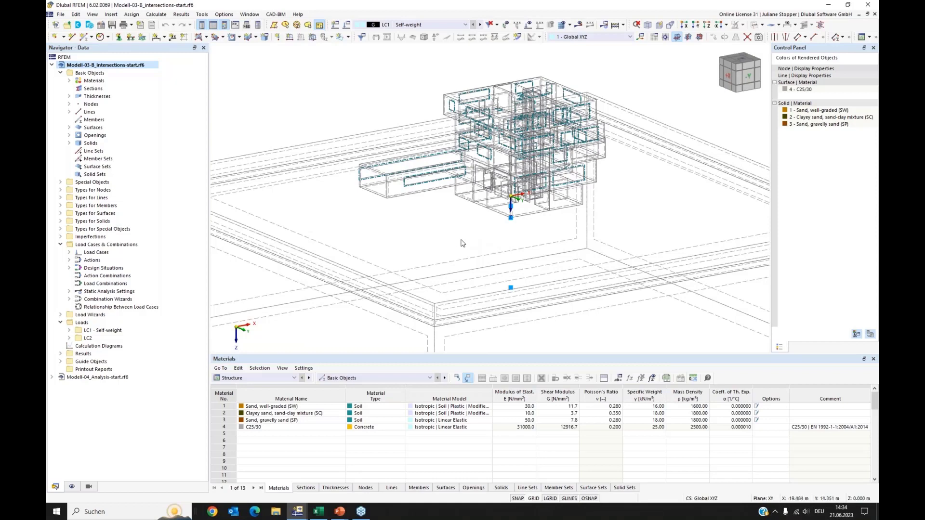
scroll(525, 223, "up", 3)
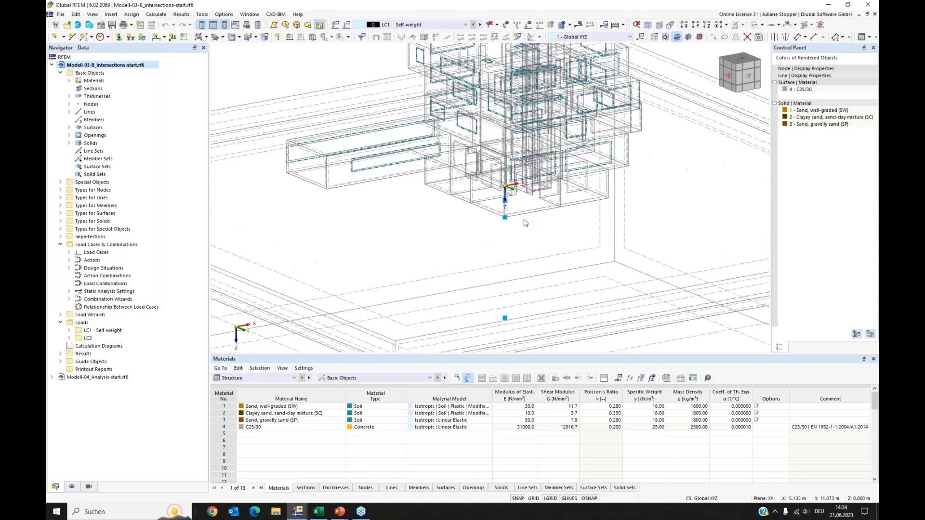
middle_click_drag(436, 223, 455, 220, "ctrl")
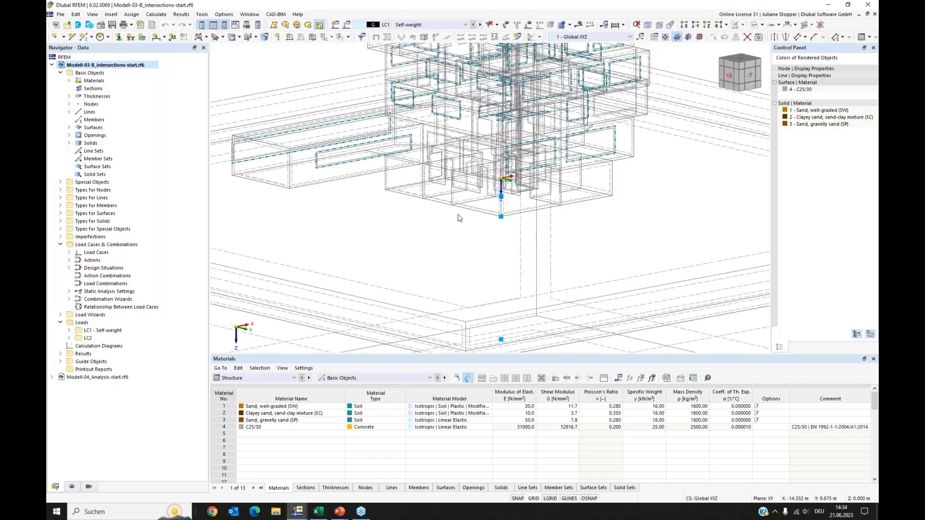
scroll(460, 201, "up", 2)
scroll(460, 201, "up", 2)
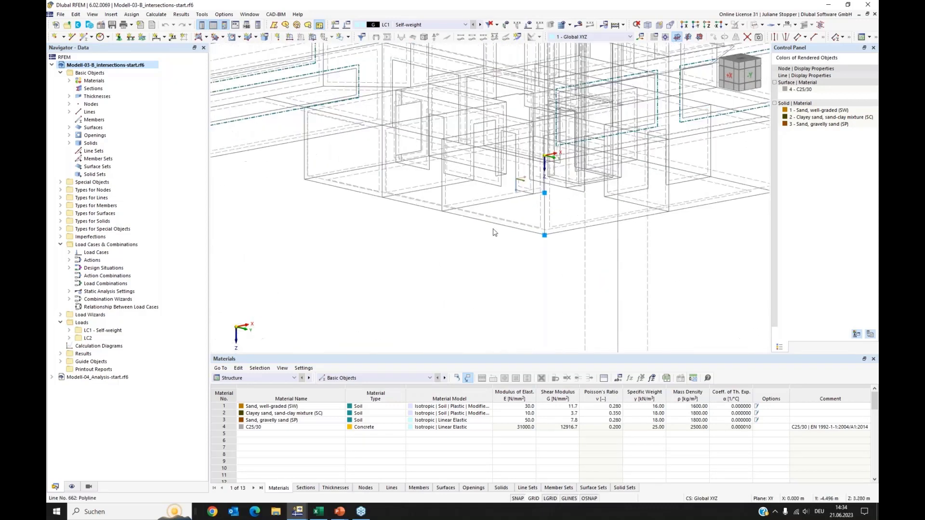
scroll(367, 209, "up", 2)
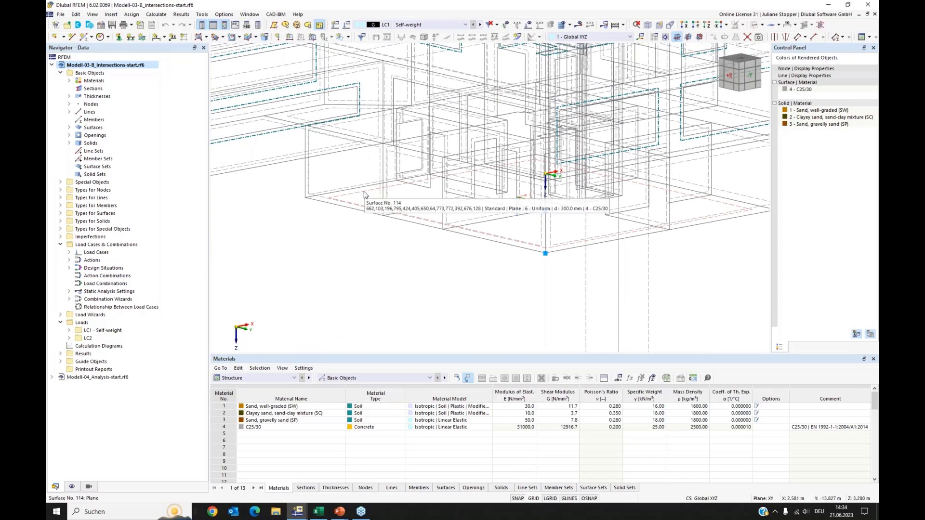
Extrude the basement's bottom surface 114 into a solid with a height of -2.98 m.
right_click(365, 195)
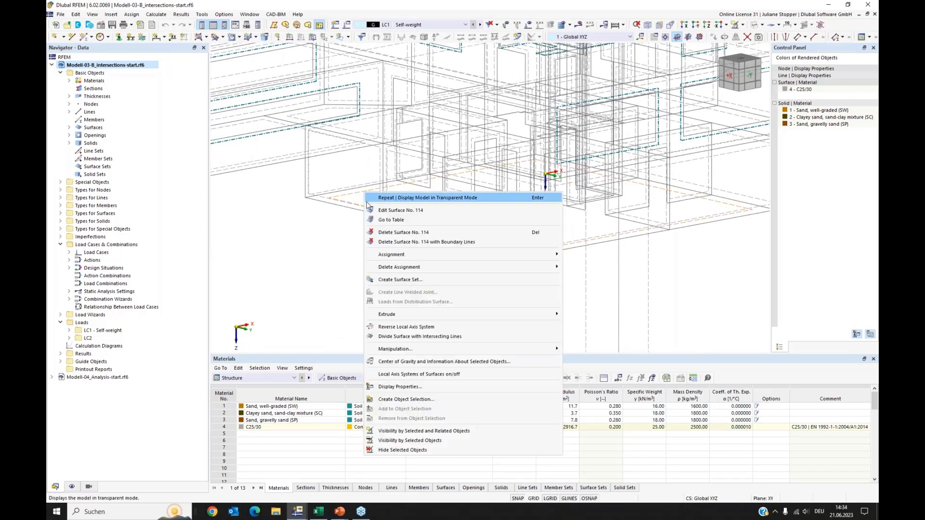
mouse_move(418, 317)
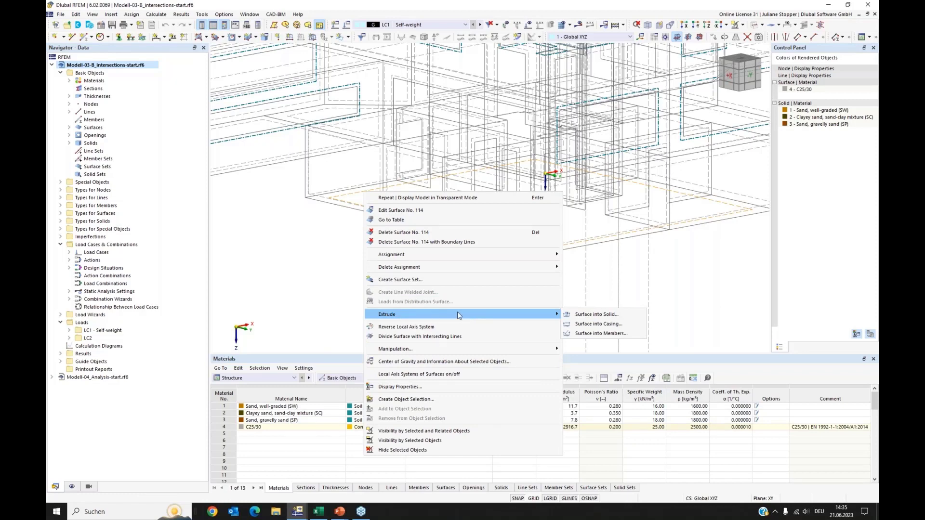
left_click(579, 314)
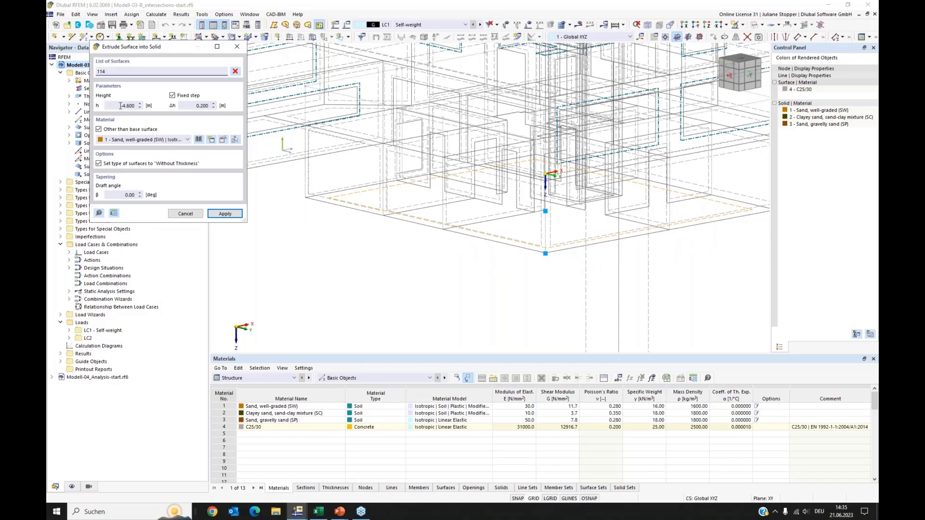
left_click_drag(120, 105, 142, 107)
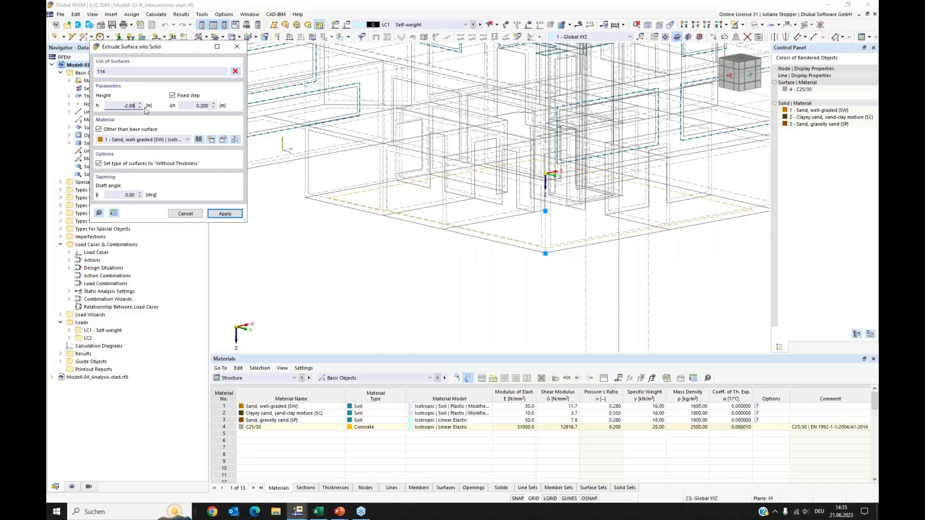
left_click(236, 215)
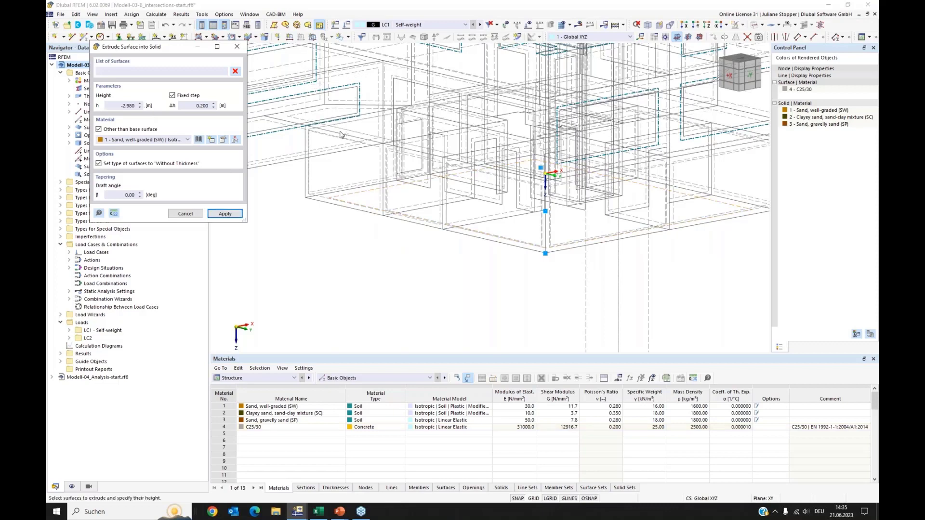
left_click(237, 46)
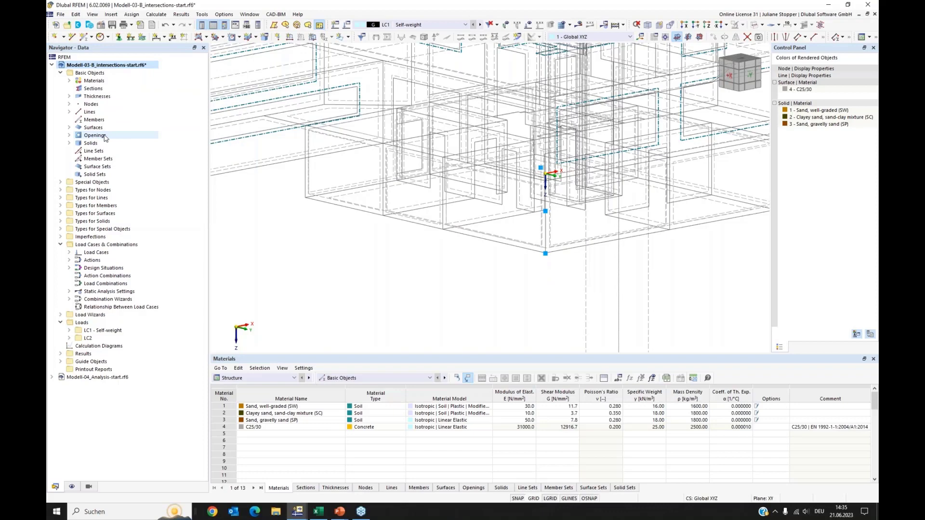
Change the new solid 4's type to Intersection and confirm the regeneration of affected solids.
left_click(70, 144)
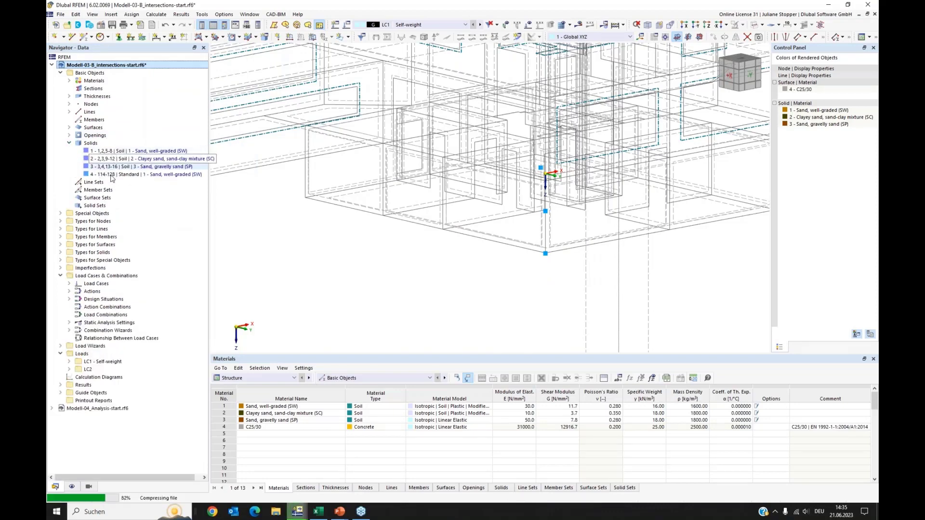
left_click(104, 175)
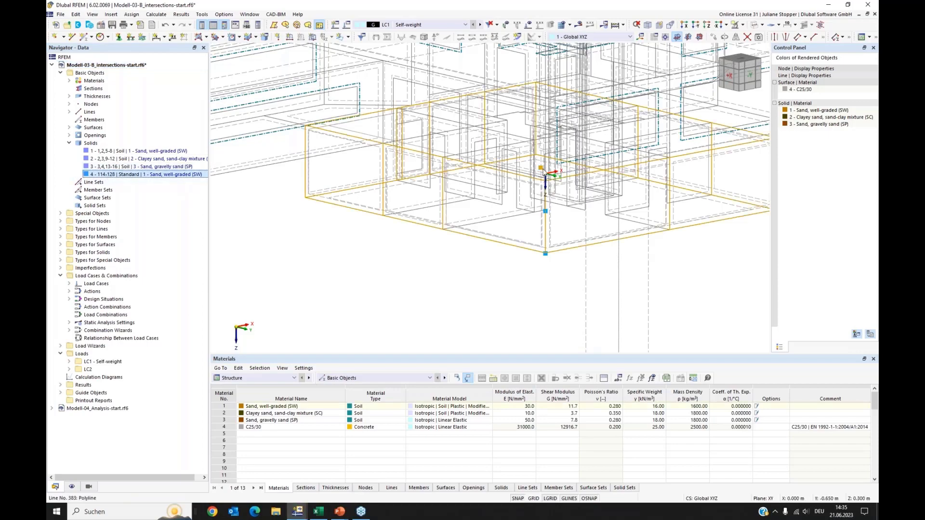
scroll(368, 236, "down", 3)
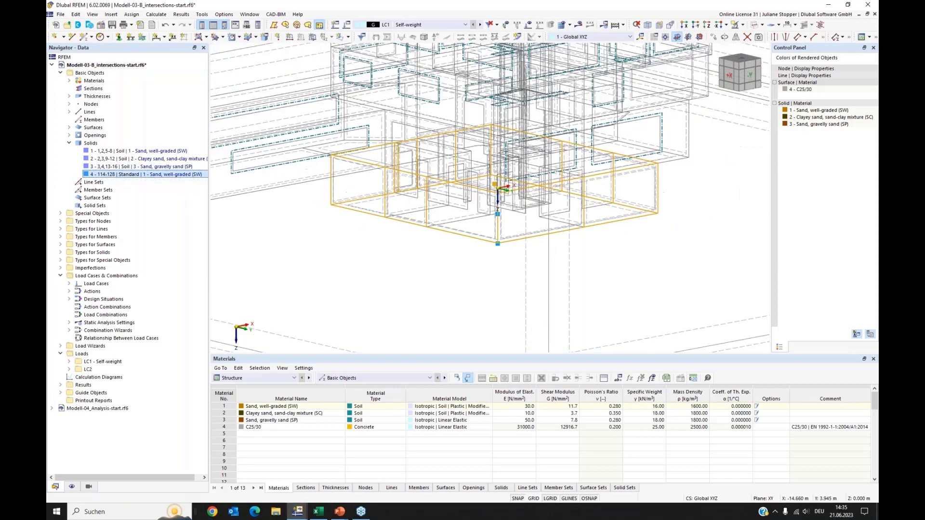
middle_click_drag(368, 236, 338, 233, "ctrl")
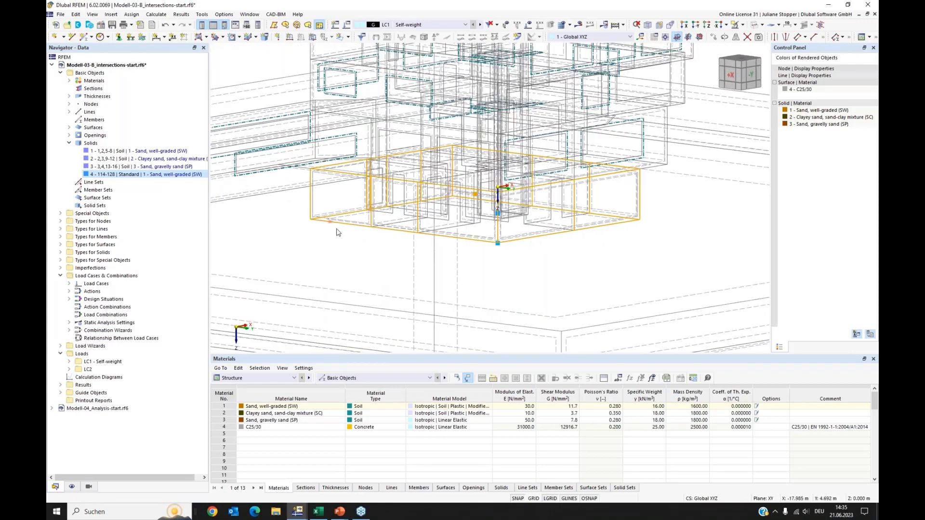
right_click(112, 176)
left_click(132, 182)
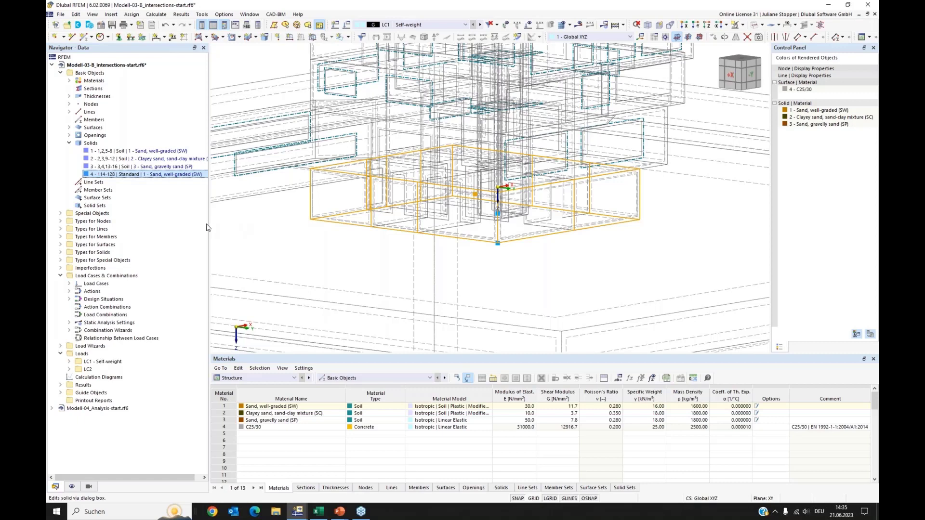
left_click(217, 138)
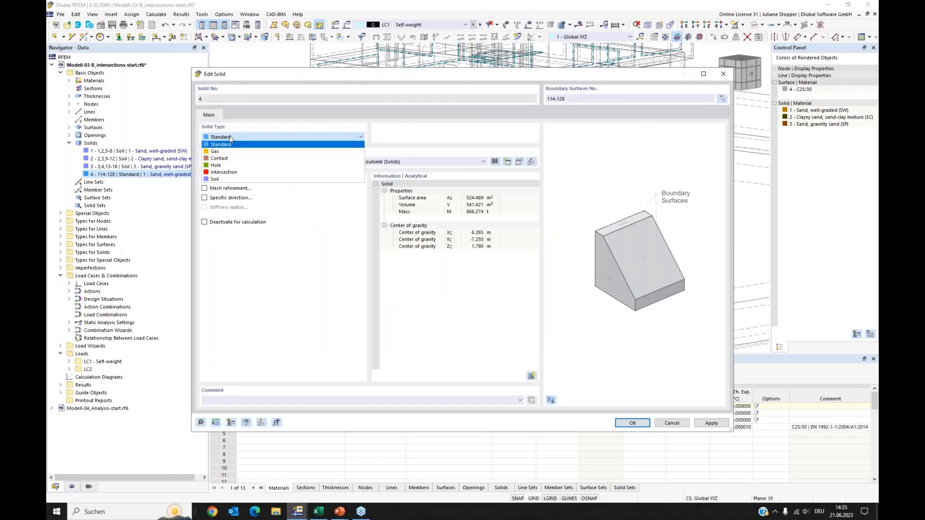
left_click(225, 173)
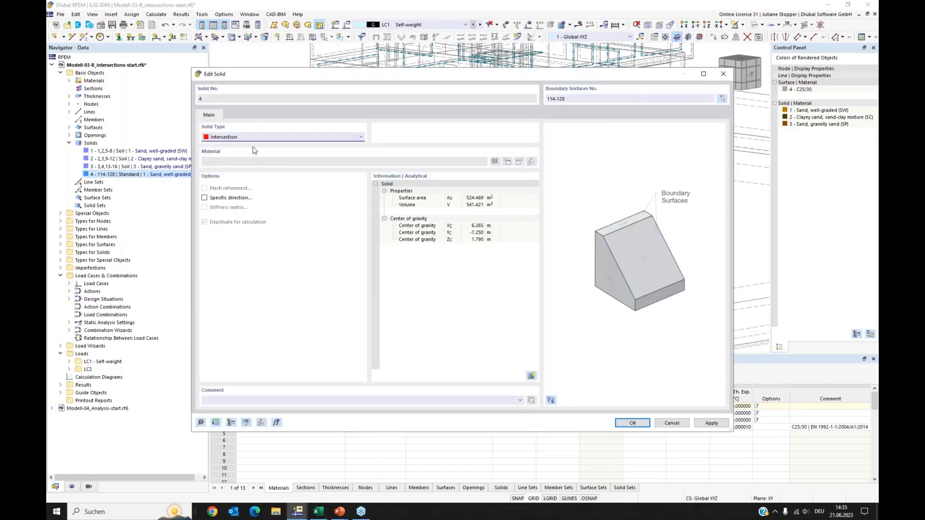
left_click(632, 423)
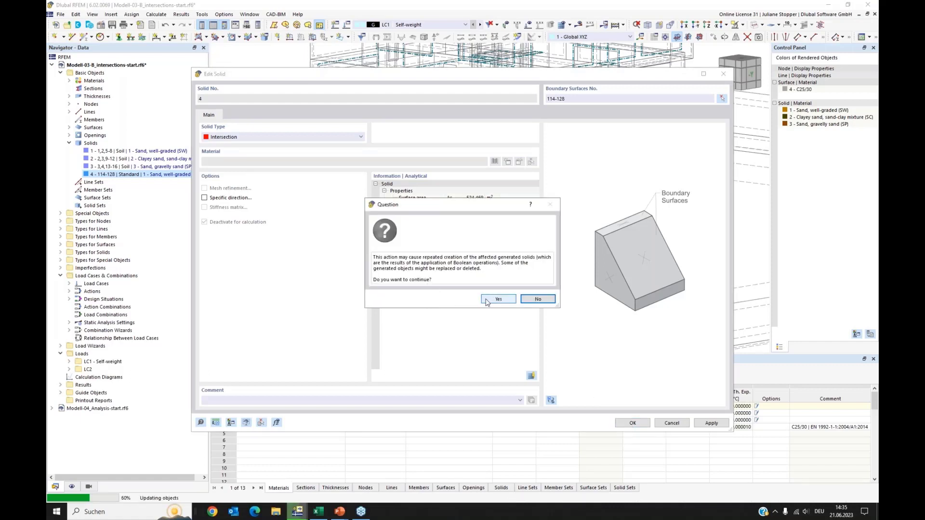
left_click(487, 303)
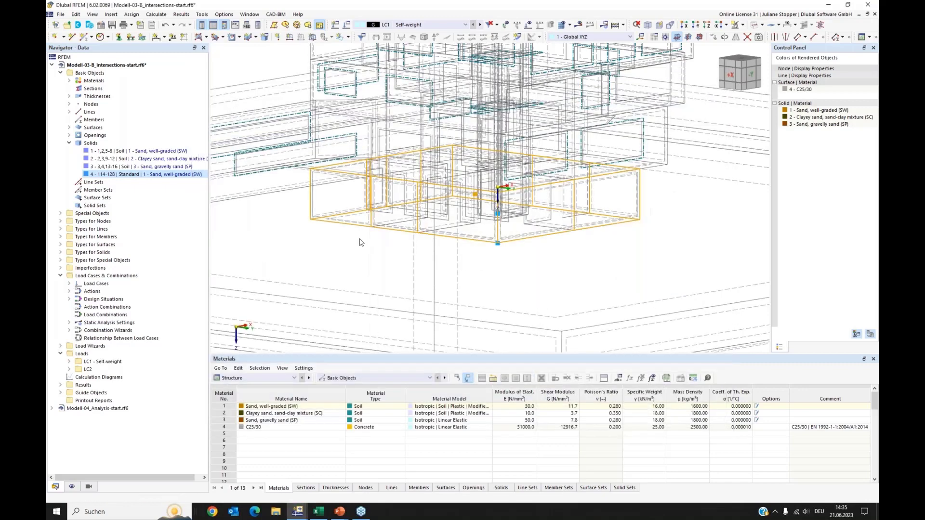
Cut the selected solids by solid intersections.
scroll(363, 243, "down", 3)
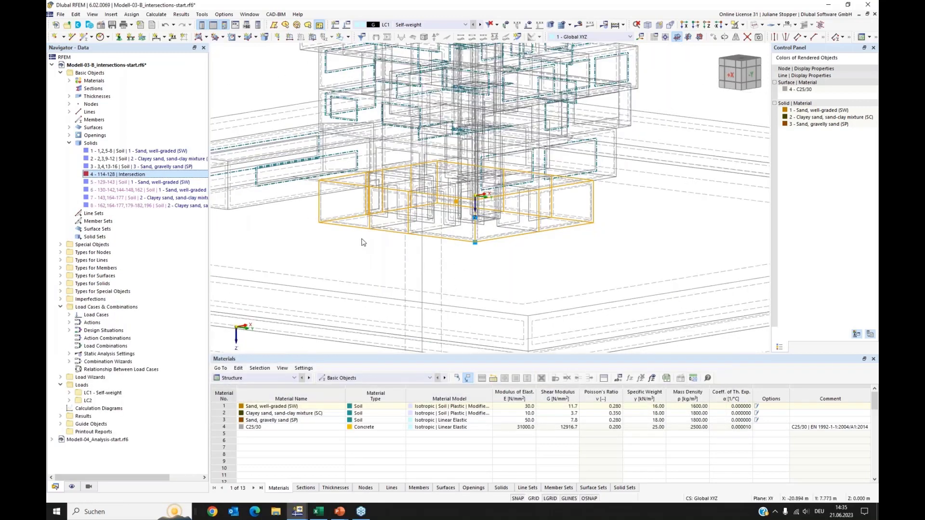
left_click_drag(575, 197, 367, 262)
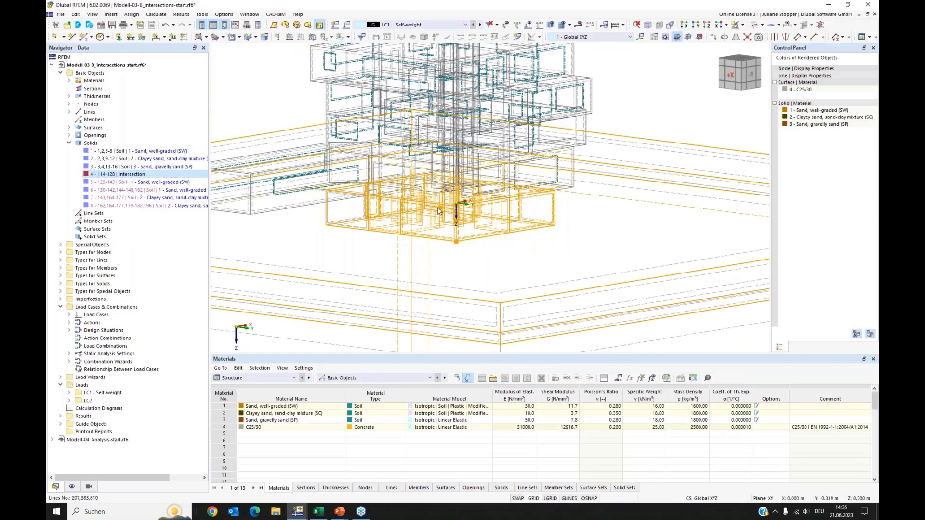
scroll(451, 210, "up", 4)
right_click(445, 212)
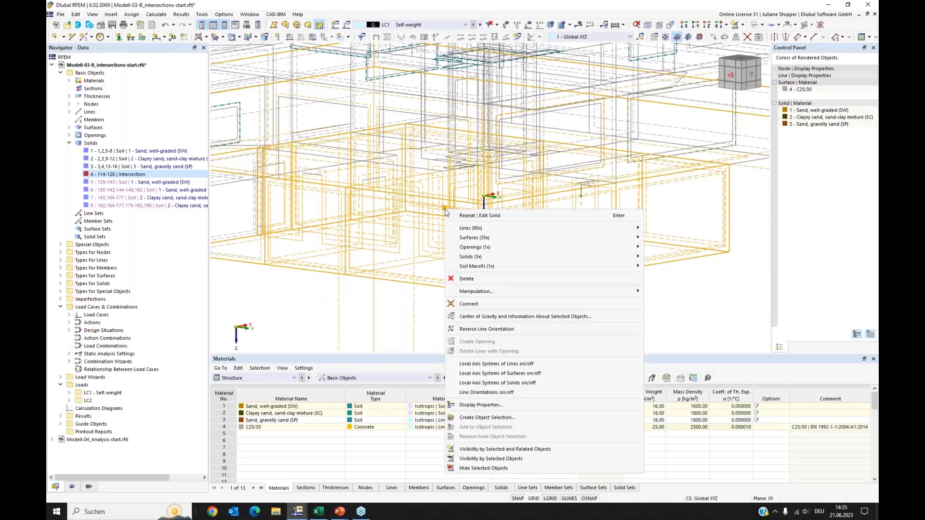
mouse_move(510, 259)
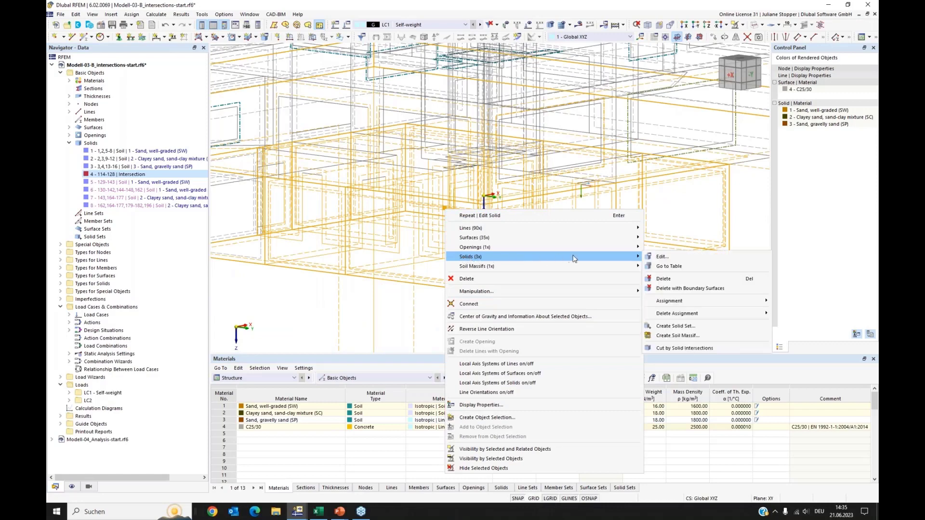
left_click(718, 351)
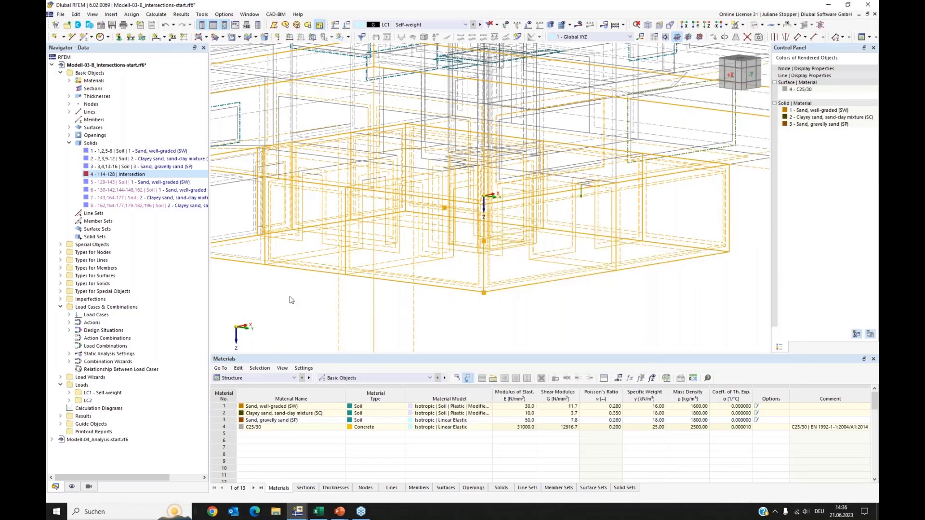
scroll(370, 270, "down", 5)
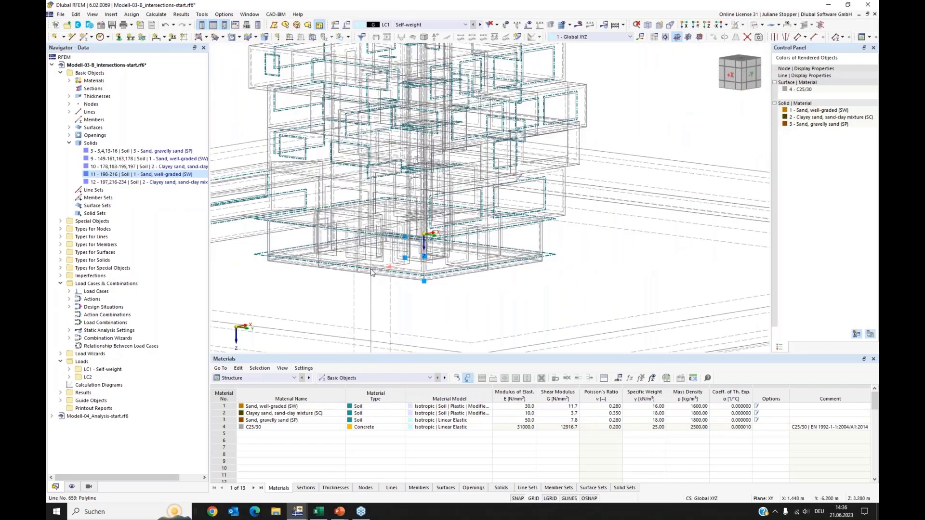
middle_click_drag(290, 280, 341, 271)
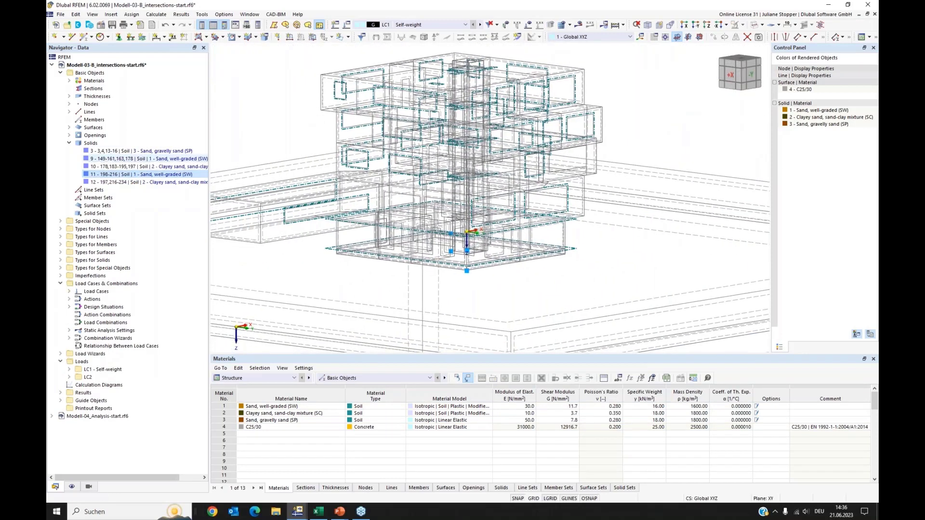
scroll(429, 203, "down", 3)
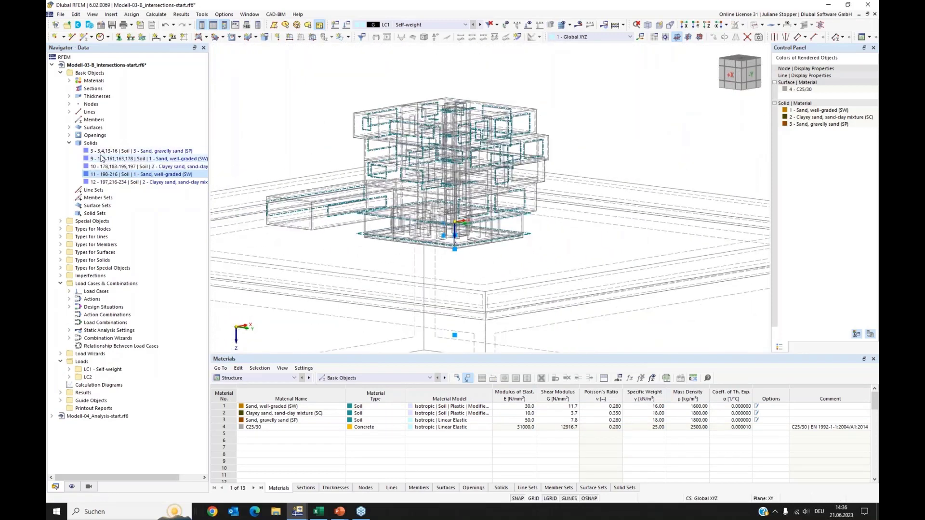
Select each soil solid in the navigator in turn to examine its extent in the model.
middle_click_drag(372, 154, 446, 129)
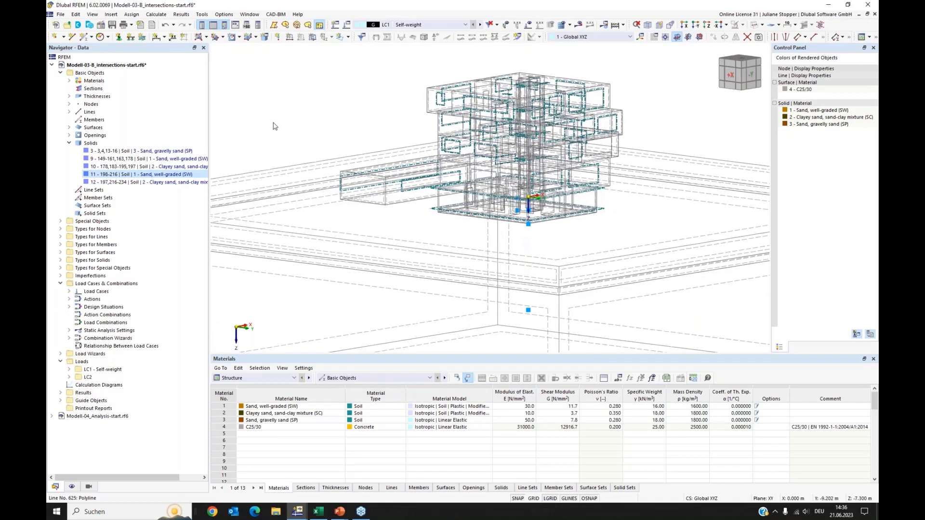
left_click(100, 151)
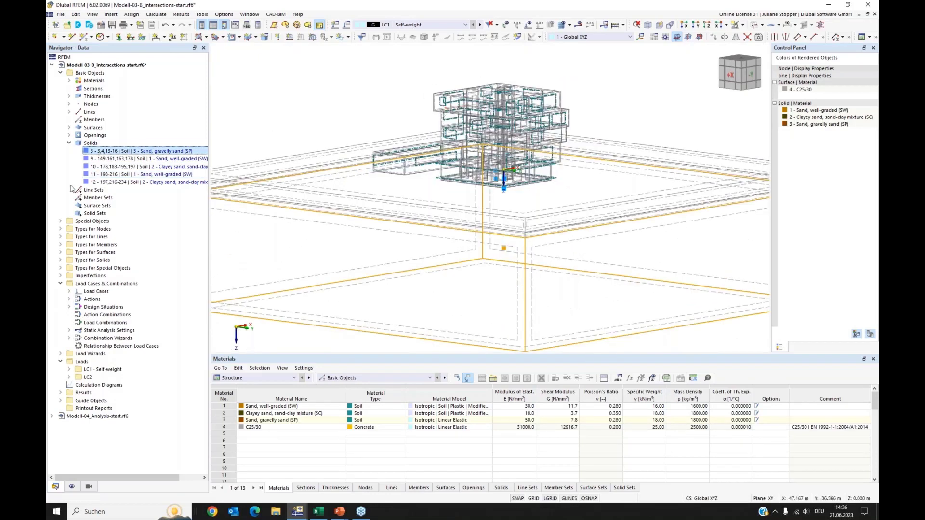
left_click(93, 176)
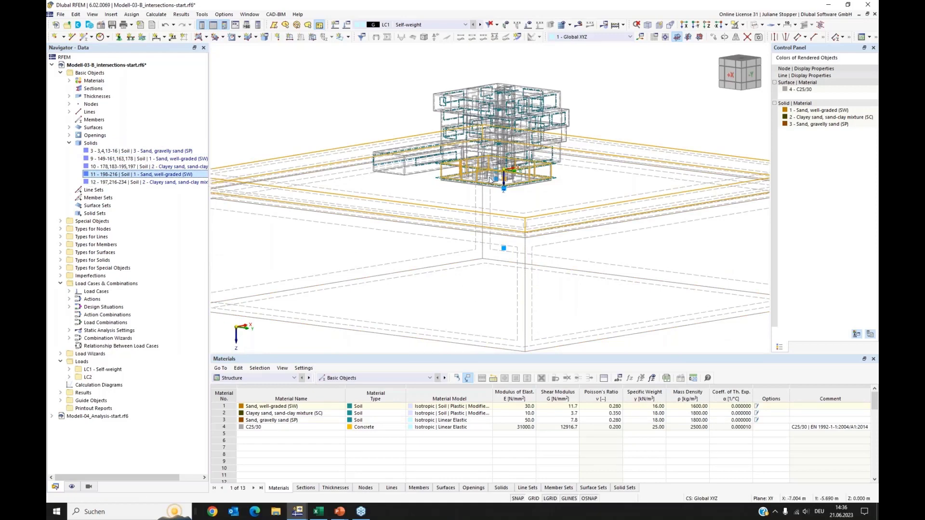
left_click(130, 183)
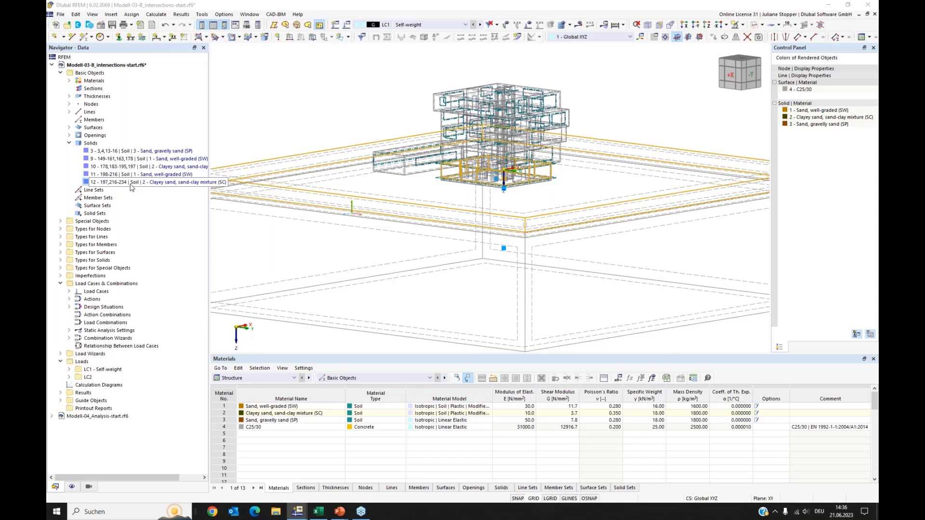
left_click(122, 161)
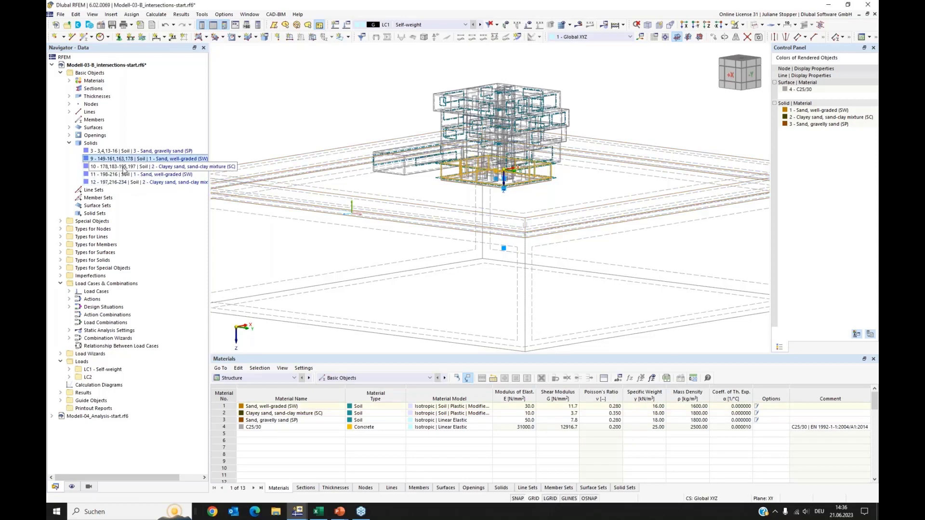
left_click(125, 166)
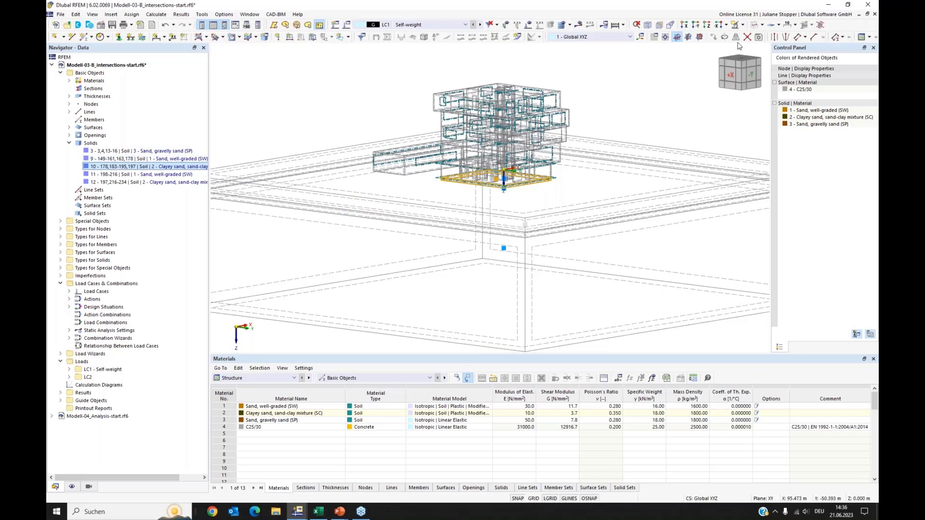
Delete solids 9 and 10 together with their boundary surfaces.
left_click(755, 25)
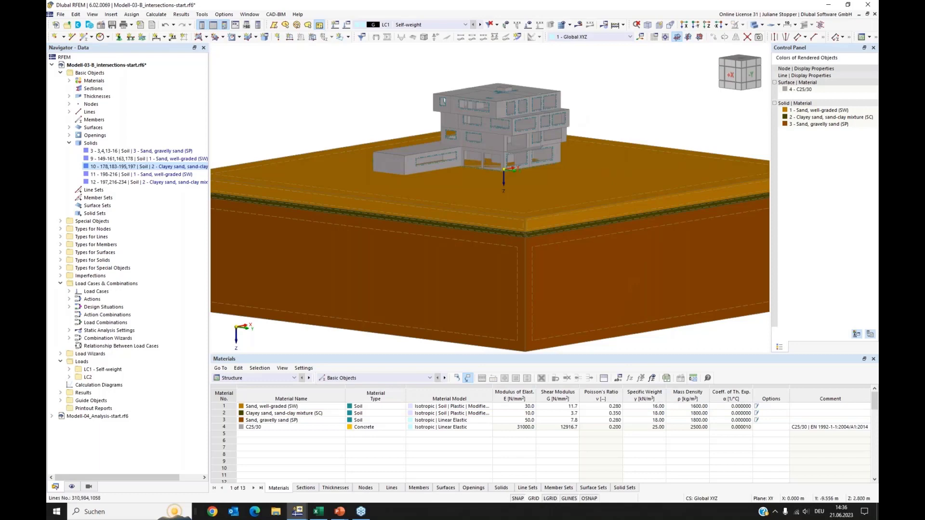
middle_click_drag(472, 201, 483, 181, "ctrl")
scroll(467, 172, "up", 2)
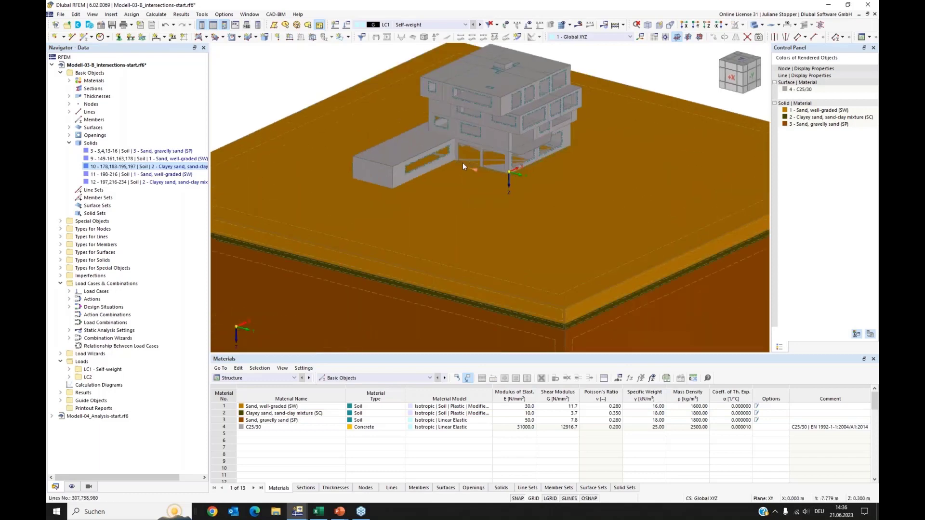
scroll(529, 201, "down", 2)
middle_click_drag(529, 198, 521, 187, "ctrl")
left_click(115, 160, "ctrl")
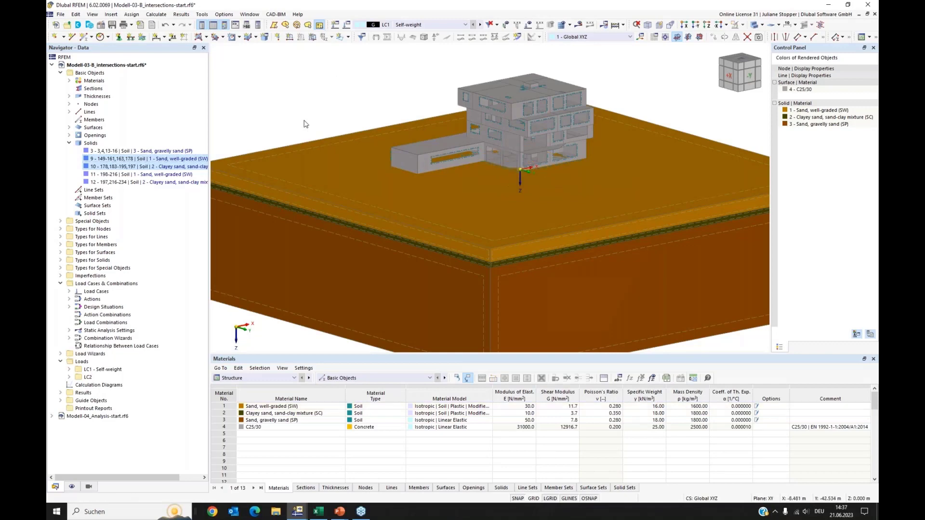
right_click(114, 159)
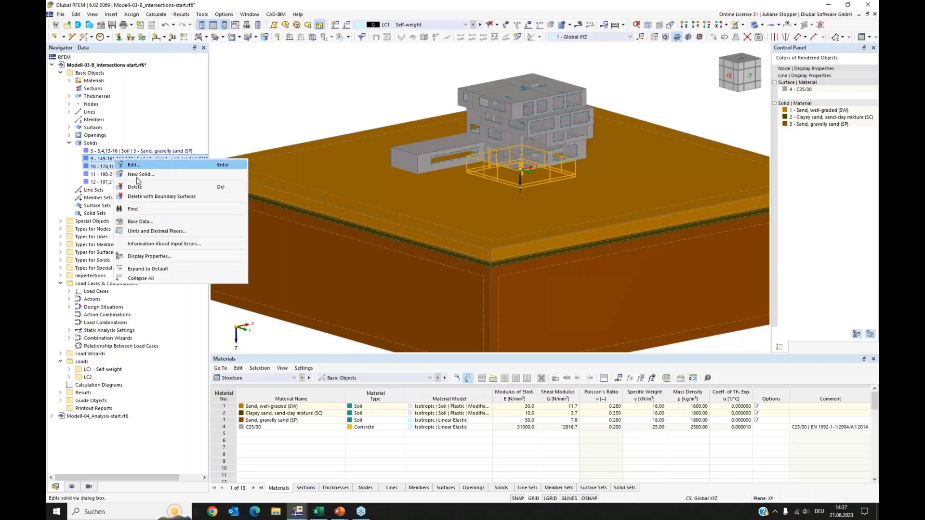
left_click(150, 195)
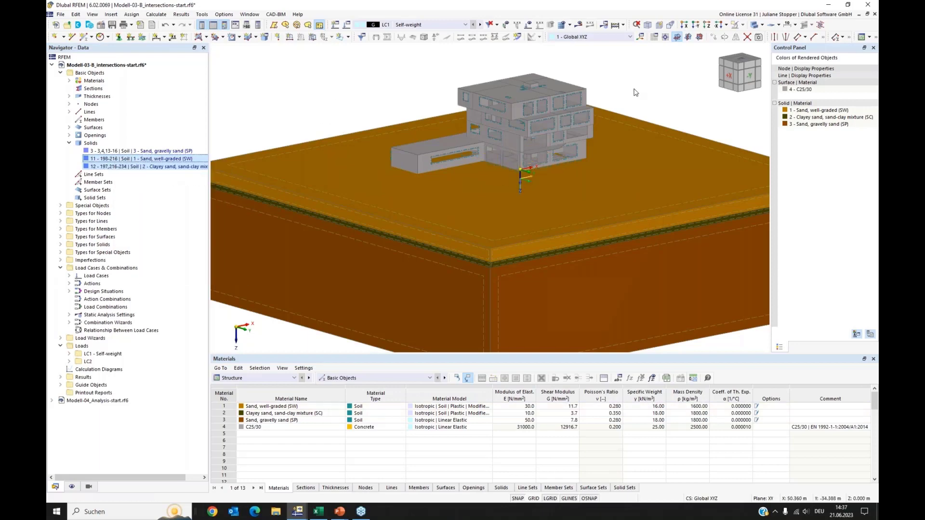
Switch to transparent display and inspect the remaining soil solids around the basement.
left_click(755, 26)
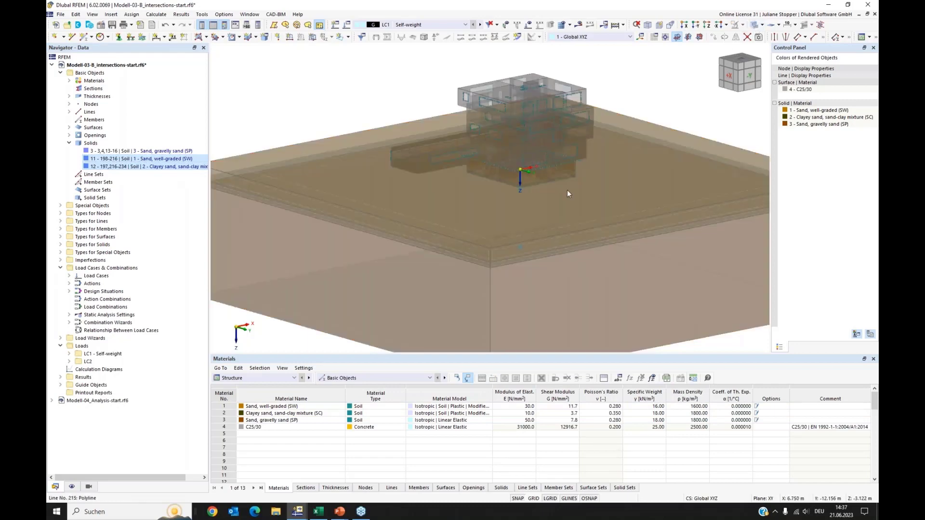
middle_click_drag(546, 213, 525, 192, "ctrl")
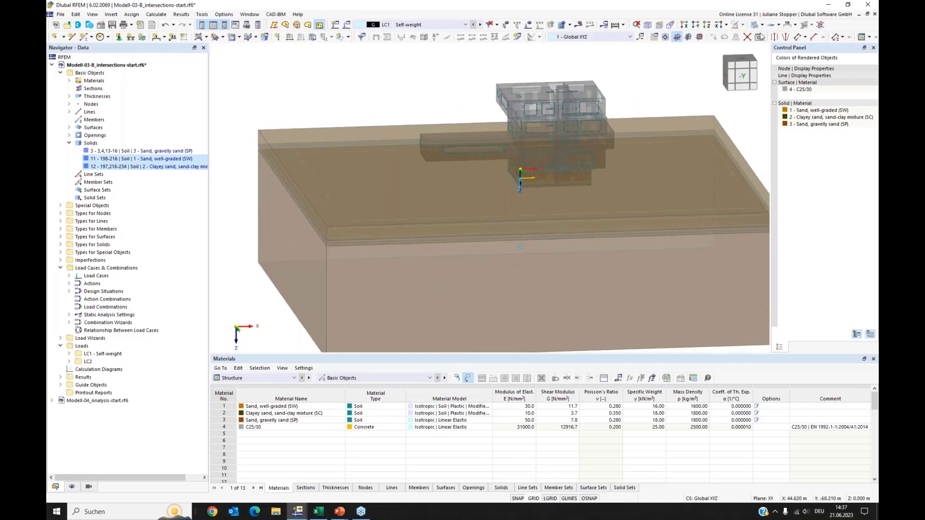
left_click(107, 159)
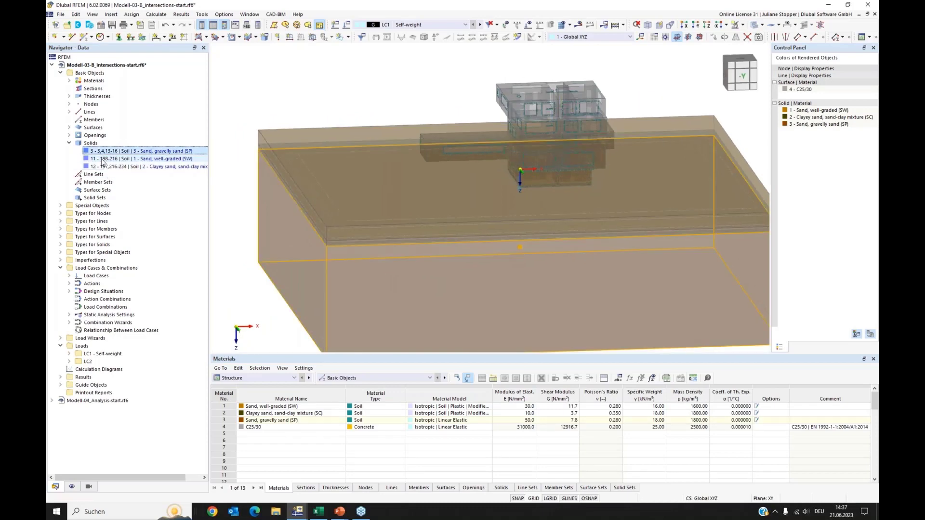
left_click(106, 166)
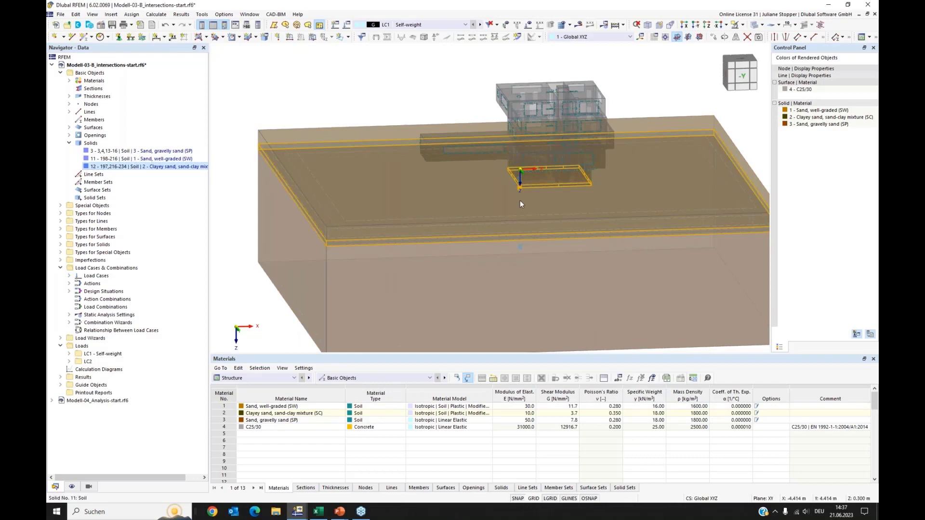
scroll(530, 200, "up", 3)
scroll(527, 200, "up", 2)
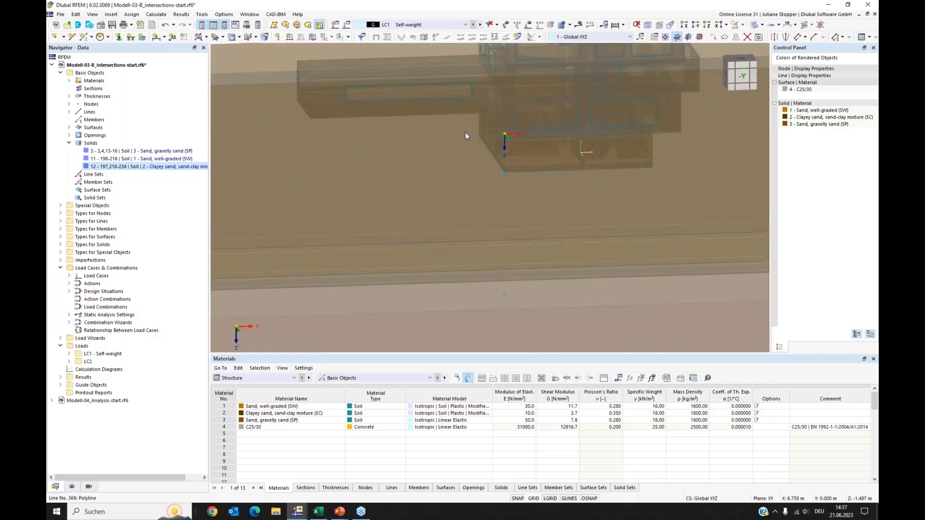
scroll(512, 188, "down", 2)
middle_click_drag(411, 219, 423, 191, "ctrl")
scroll(423, 191, "down", 2)
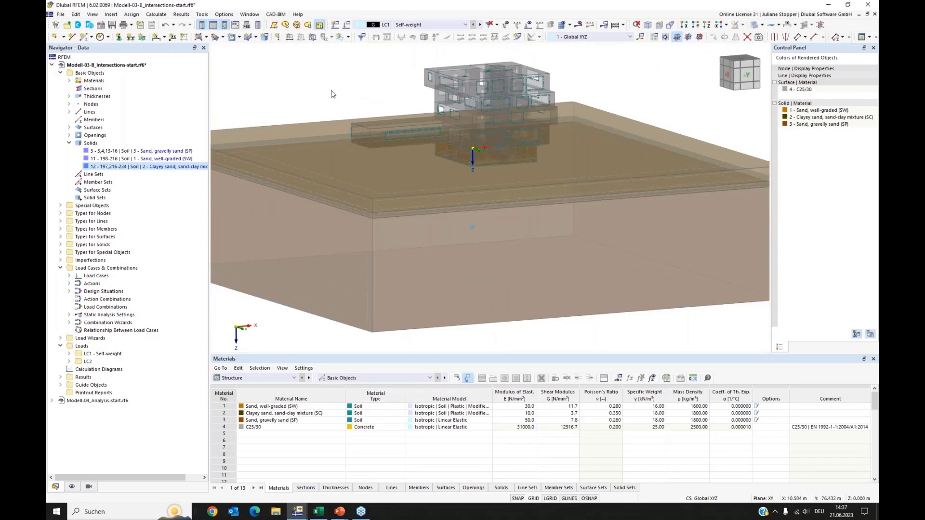
middle_click_drag(314, 105, 302, 145)
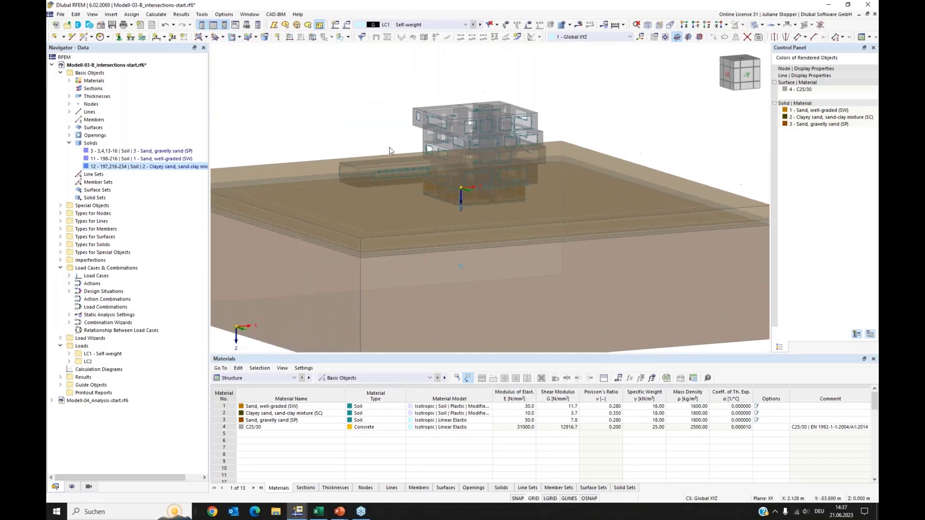
Run the identical nodes model check, uniting nodes/supports and deleting unused nodes.
left_click(202, 14)
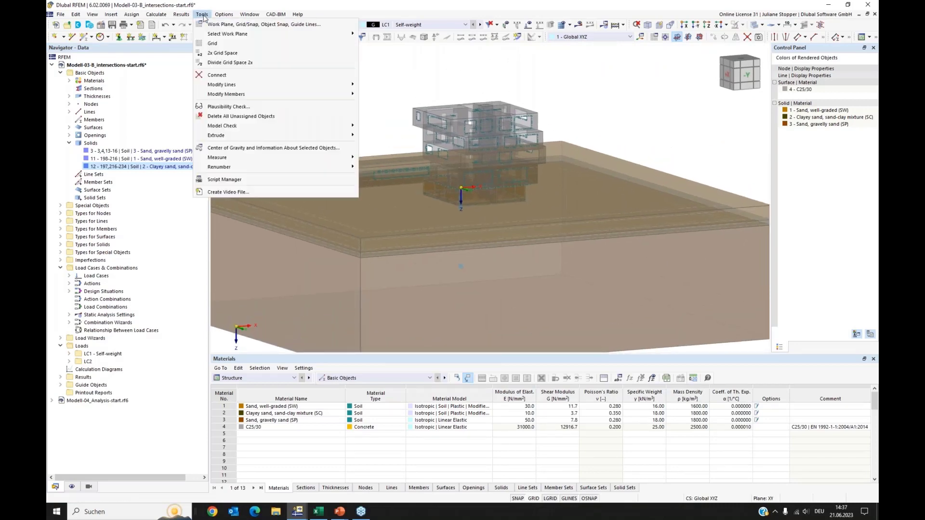
mouse_move(234, 128)
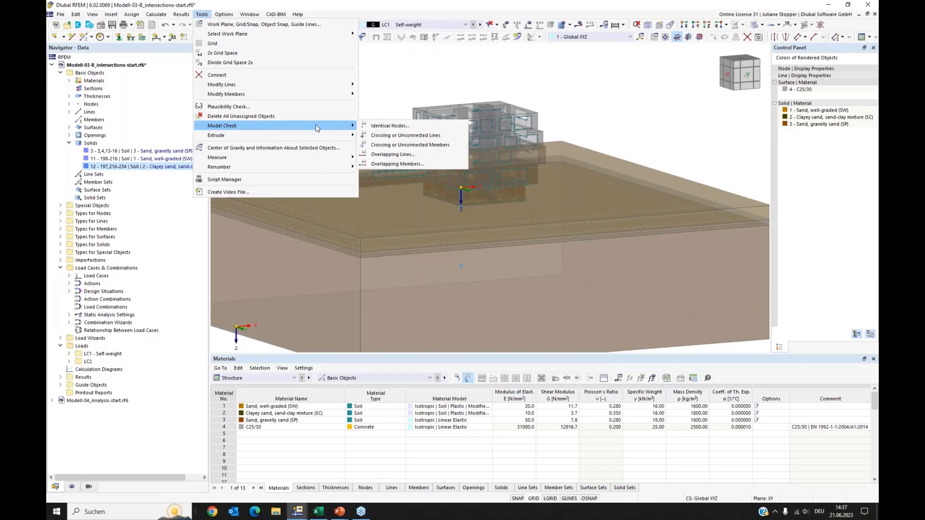
left_click(381, 126)
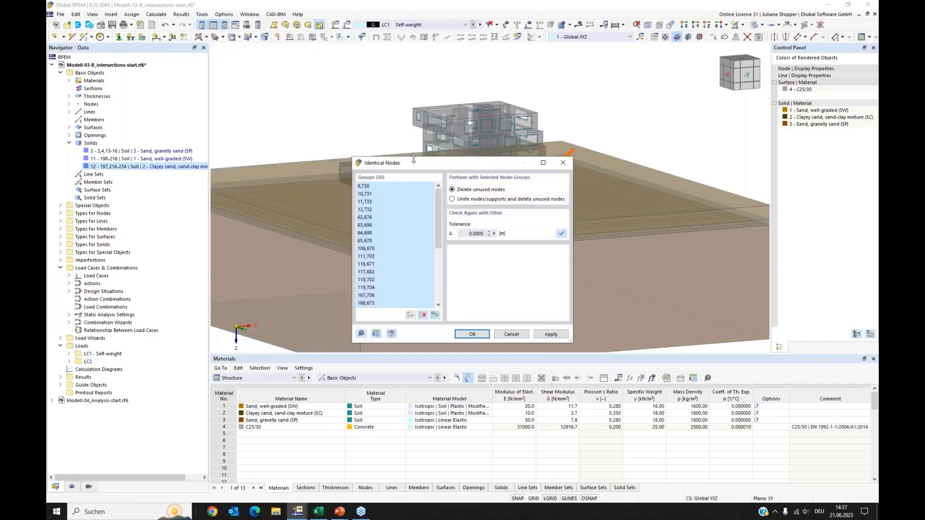
left_click_drag(412, 164, 375, 146)
left_click_drag(349, 117, 296, 78)
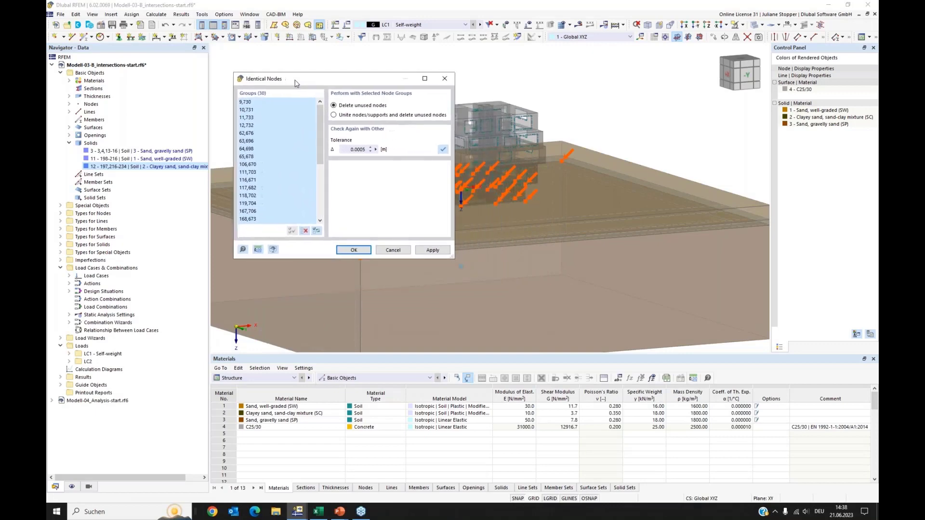
left_click(334, 115)
left_click(352, 252)
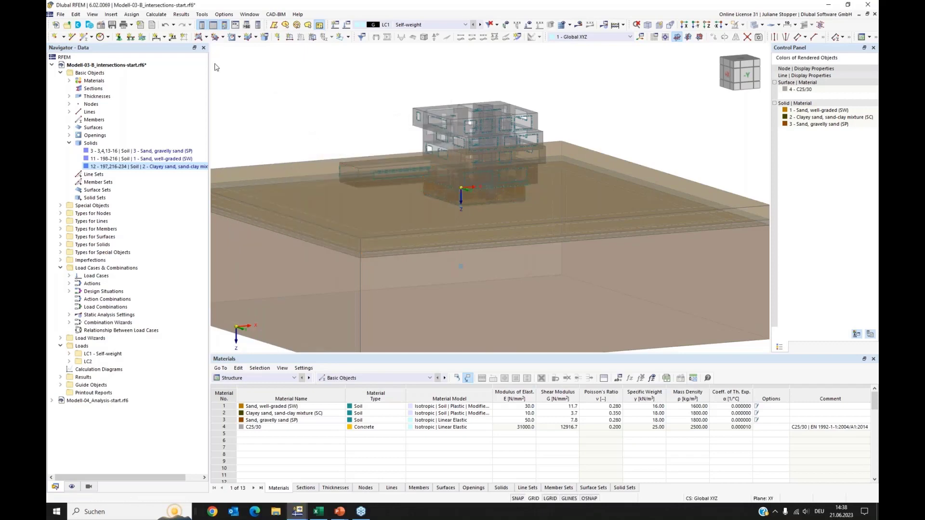
Run the overlapping lines model check and close its results.
left_click(205, 16)
mouse_move(255, 127)
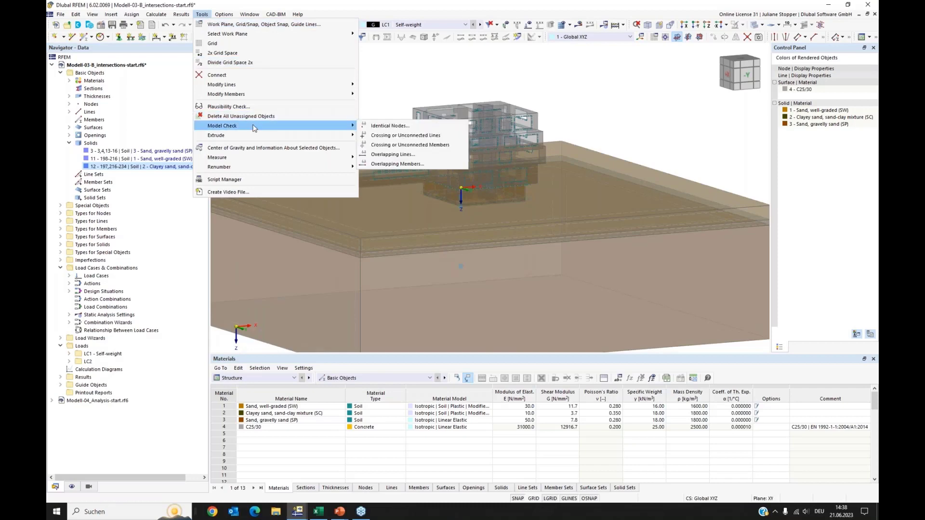
left_click(379, 155)
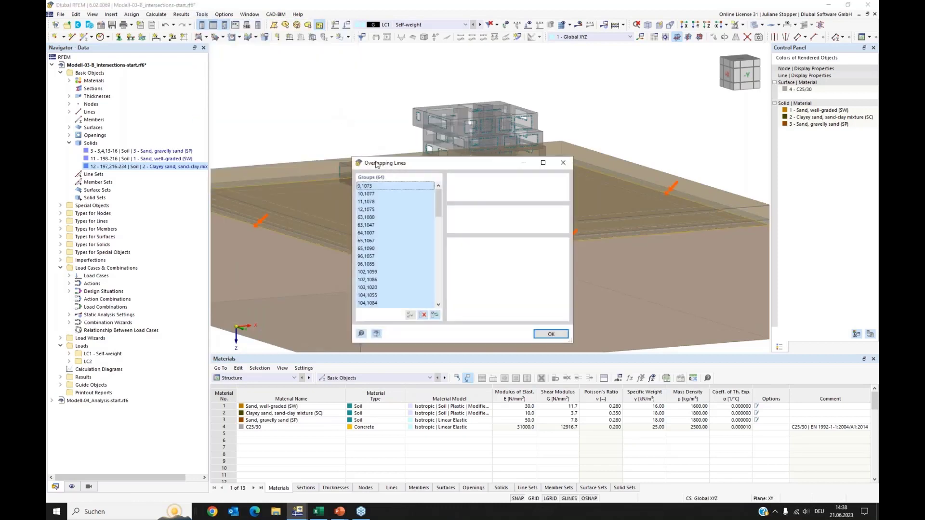
left_click(563, 163)
Window-select the whole model and repeat the overlapping lines check.
scroll(570, 125, "down", 4)
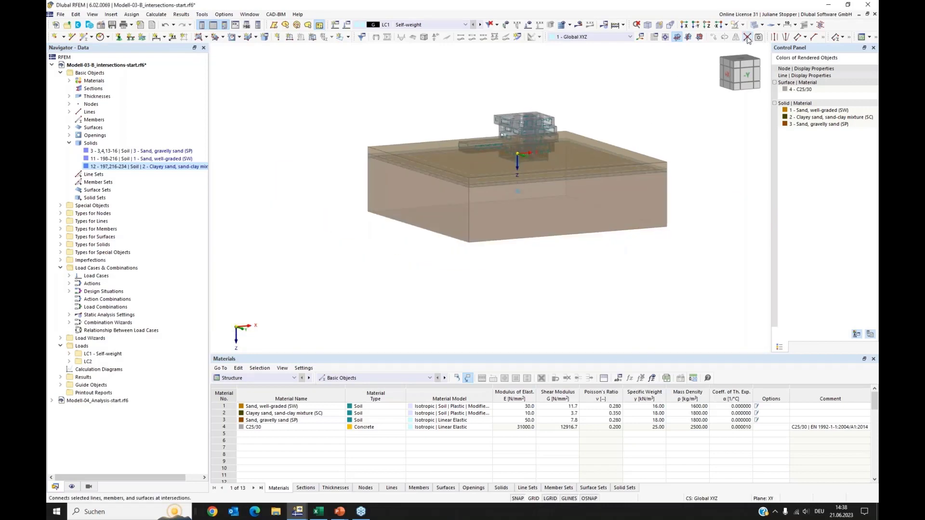
left_click_drag(681, 85, 363, 198)
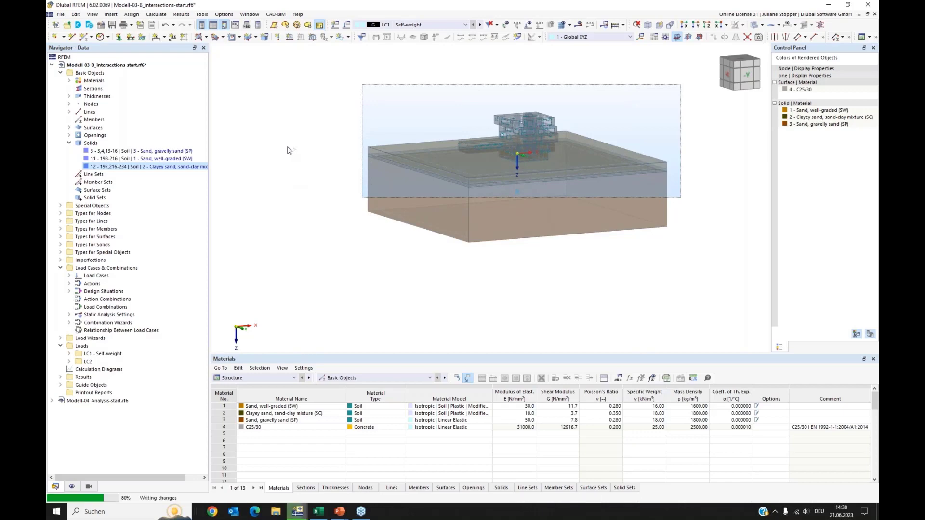
middle_click_drag(626, 100, 578, 152)
left_click(206, 17)
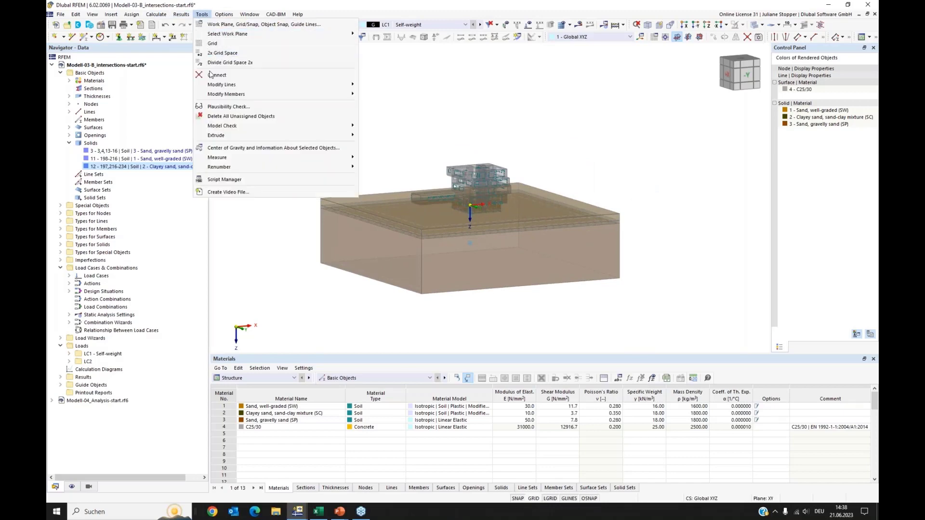
mouse_move(354, 126)
left_click(395, 154)
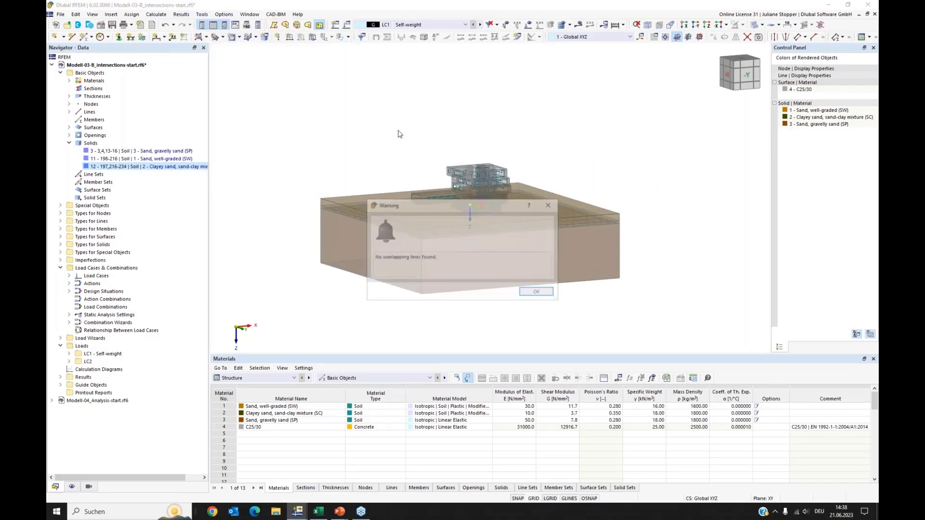
left_click(550, 211)
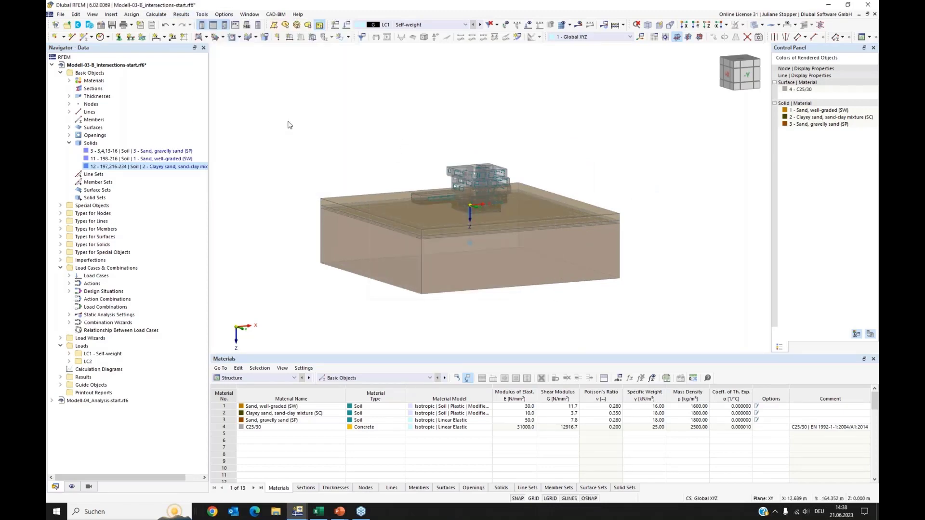
Generate the FE mesh and show it on the solid-rendered soil model.
scroll(434, 104, "up", 4)
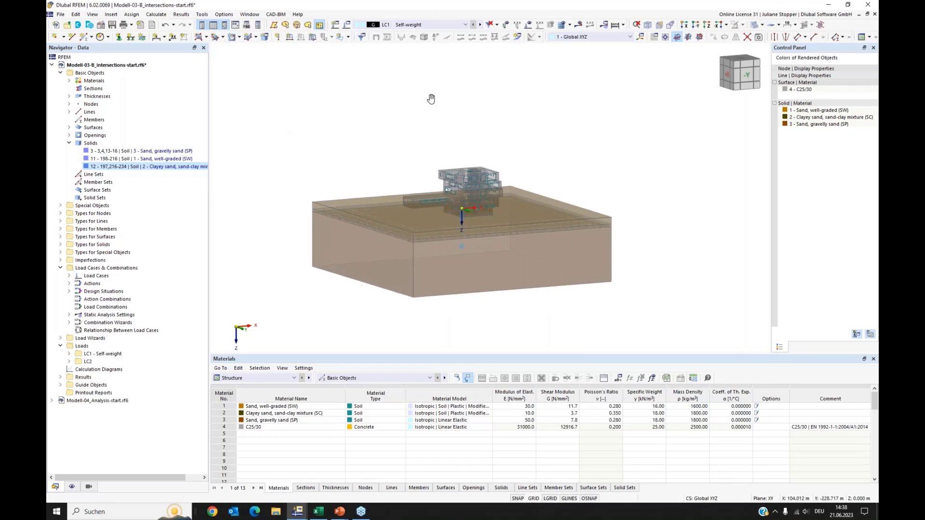
middle_click_drag(391, 144, 395, 98)
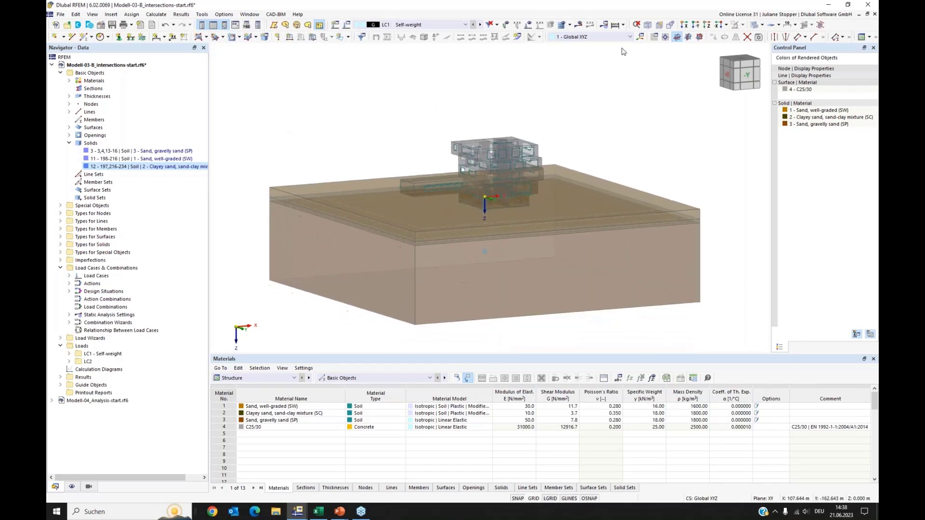
left_click(648, 28)
left_click(563, 26)
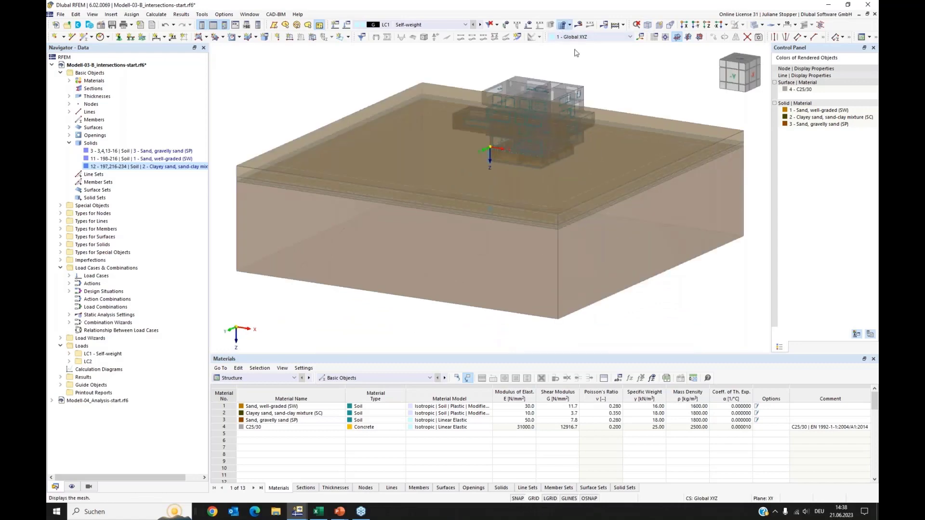
left_click(499, 293)
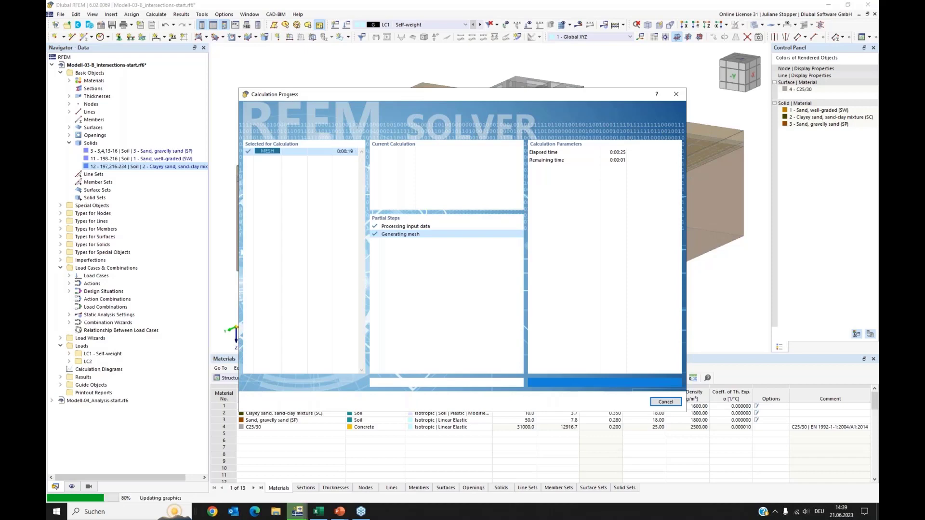
left_click(756, 25)
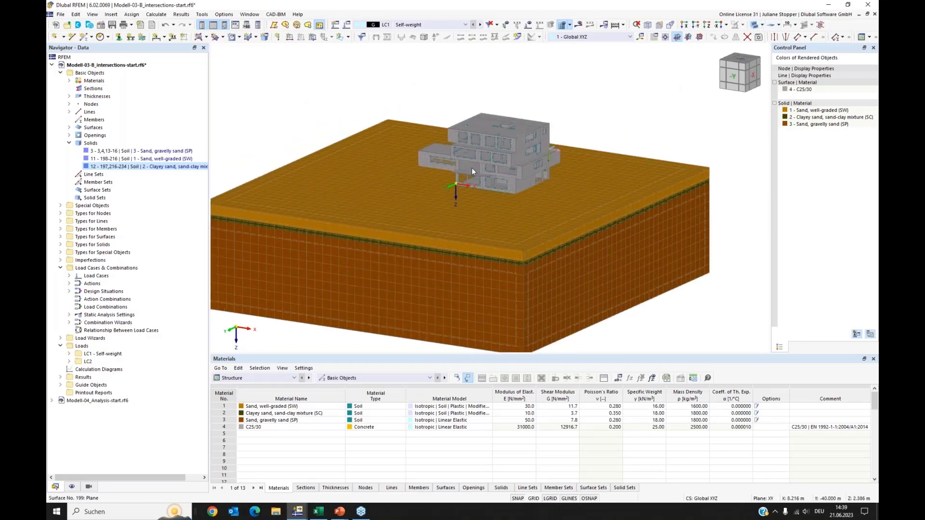
Zoom and orbit around the meshed soil model to inspect the building and the basement cut-out up close.
scroll(472, 167, "up", 3)
scroll(472, 168, "up", 5)
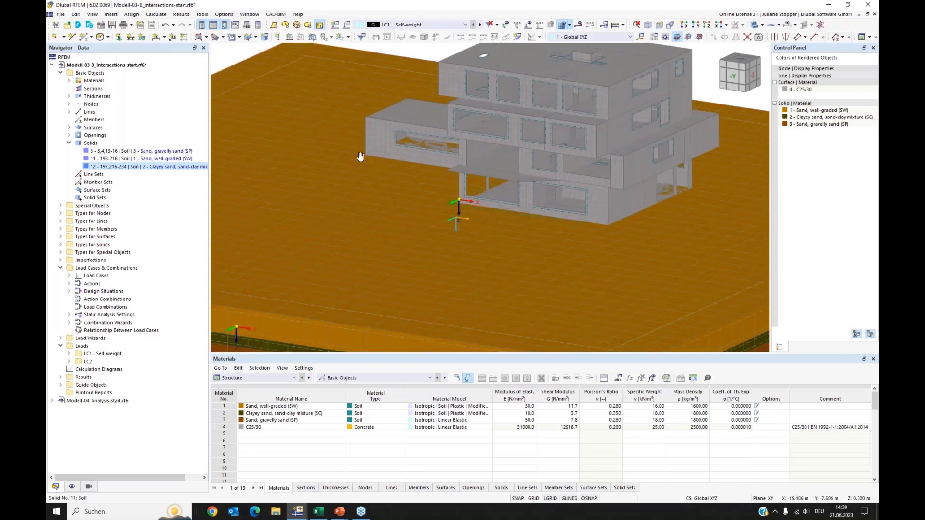
middle_click_drag(611, 257, 434, 253, "ctrl")
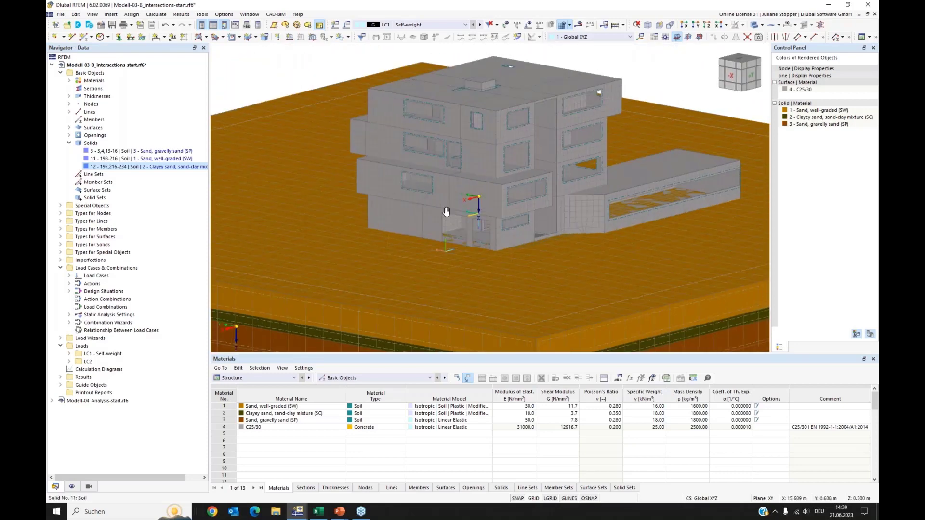
middle_click_drag(447, 213, 464, 215)
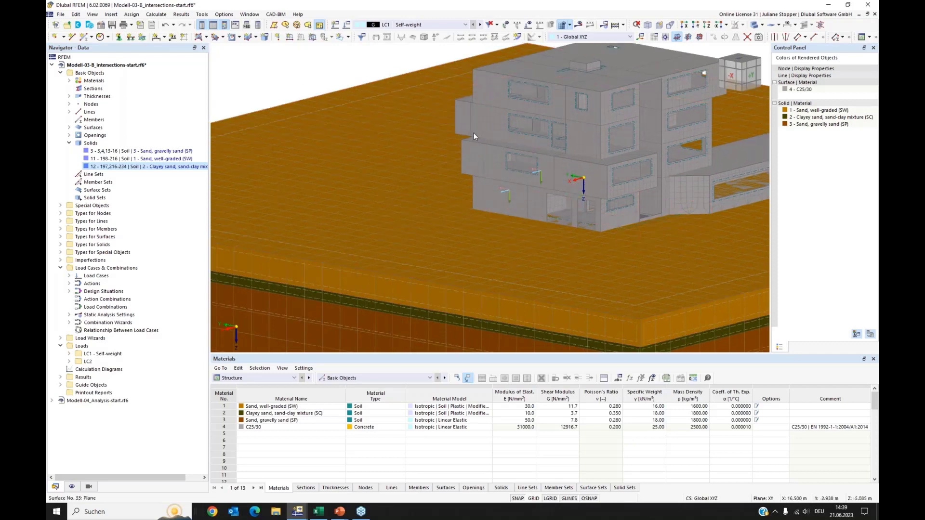
scroll(474, 132, "down", 1)
scroll(473, 132, "down", 1)
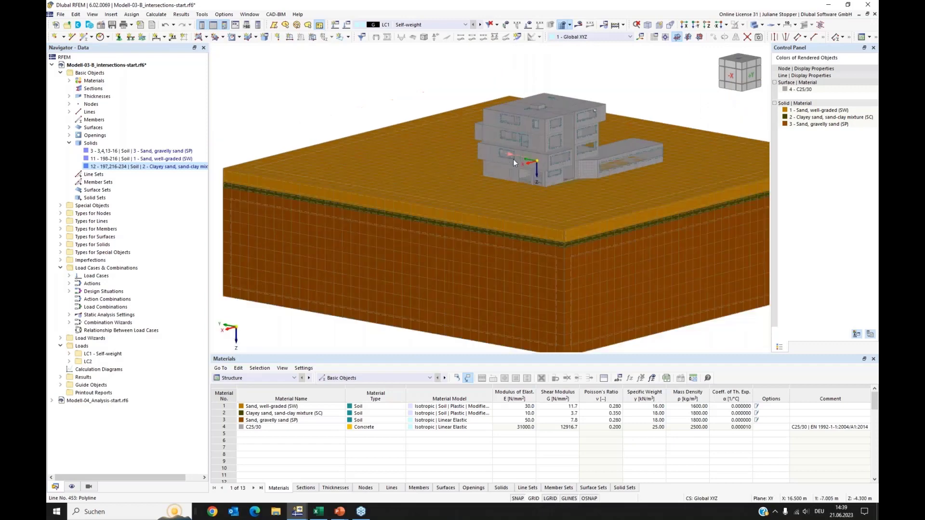
scroll(511, 157, "down", 1)
scroll(521, 166, "down", 3)
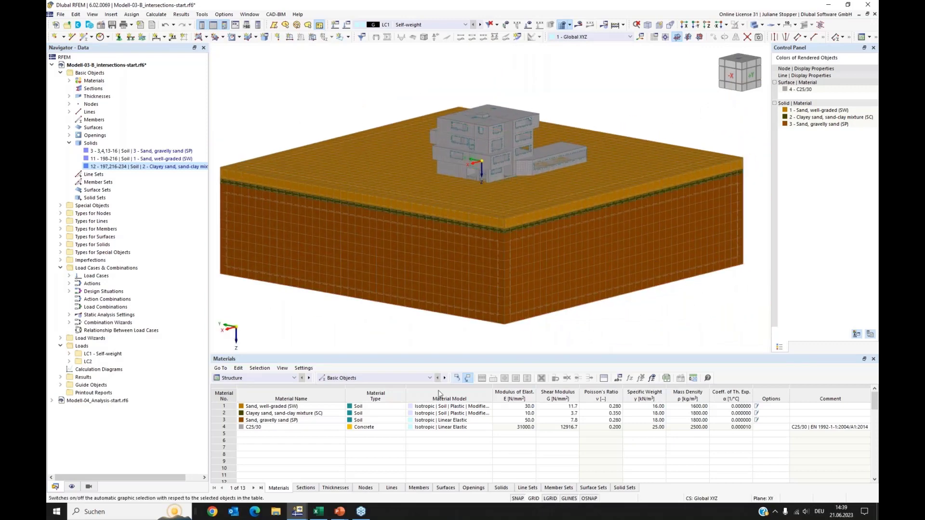
Switch to the PowerPoint slideshow and advance to the next slide.
mouse_move(337, 517)
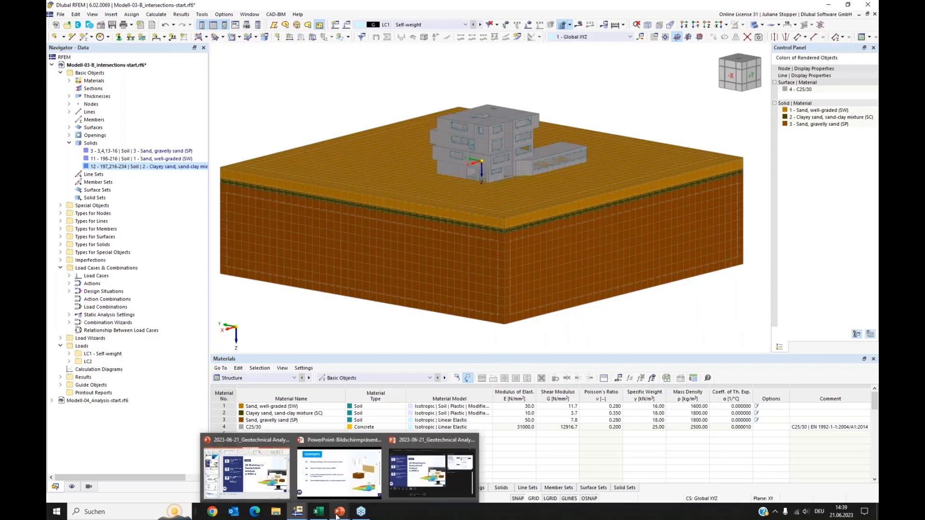
left_click(330, 489)
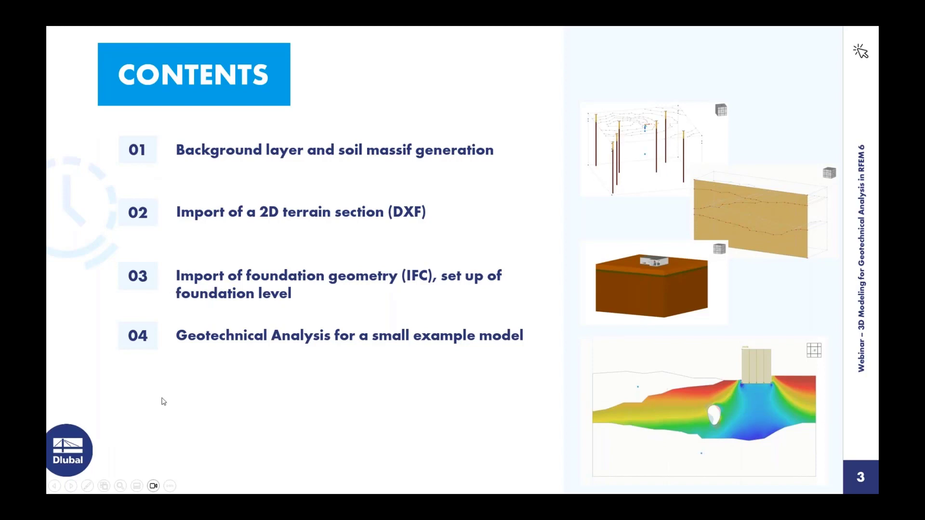
left_click(71, 486)
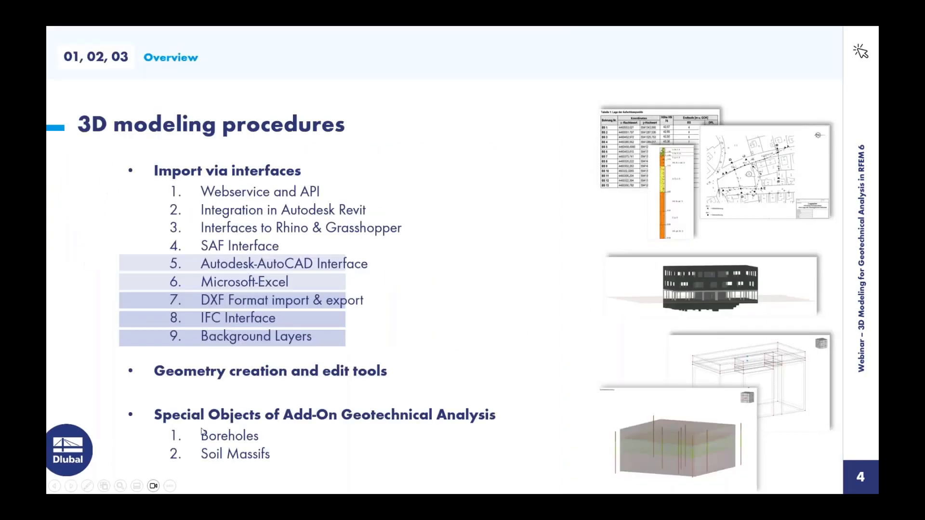
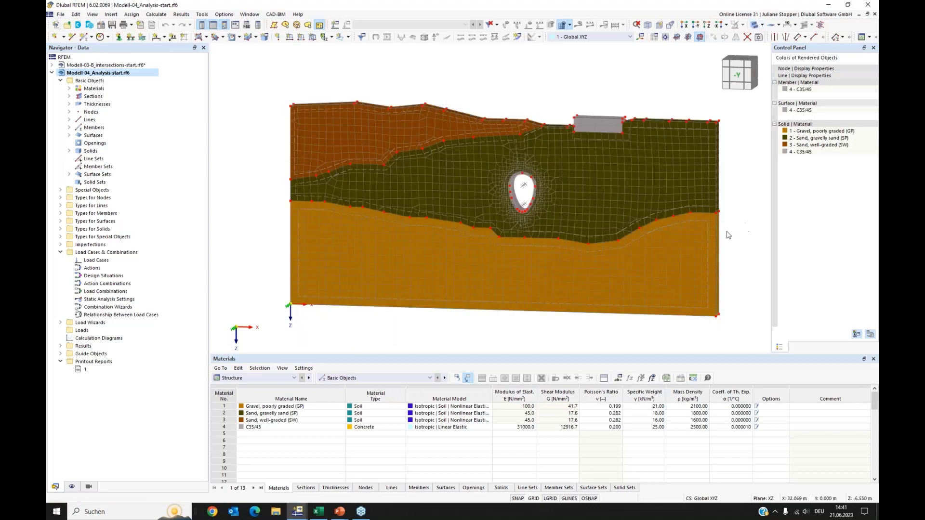
Zoom, pan and orbit across the meshed soil model, checking the tunnel opening, the building and individual soil solids.
middle_click_drag(703, 229, 666, 228)
scroll(473, 189, "up", 4)
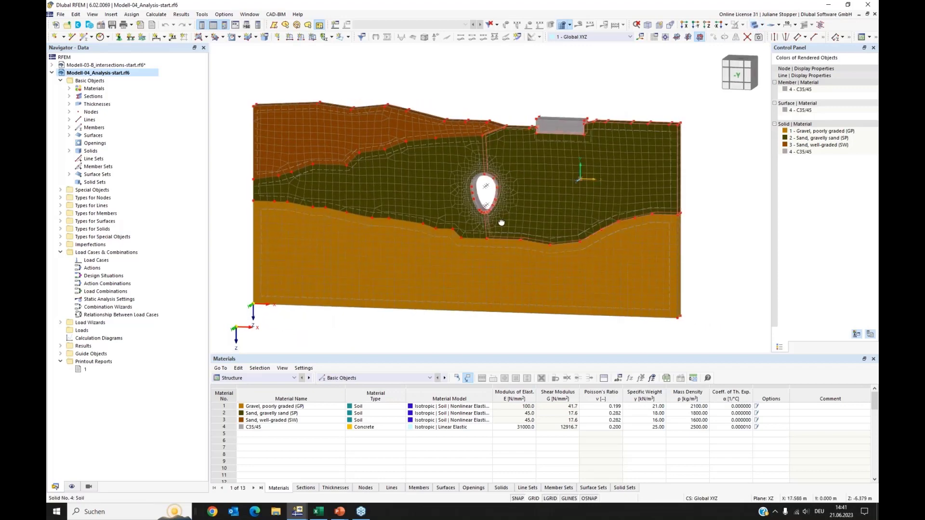
scroll(474, 189, "up", 3)
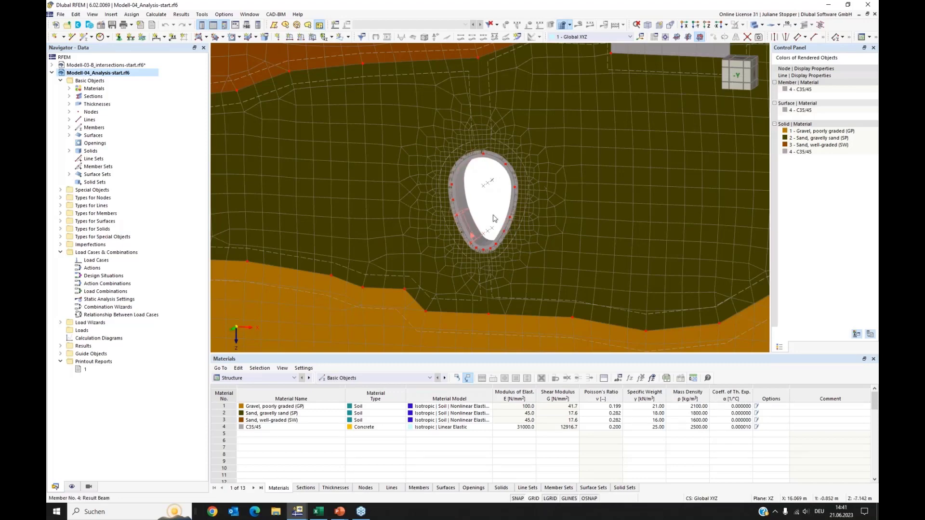
scroll(511, 185, "down", 3)
middle_click_drag(608, 151, 557, 179)
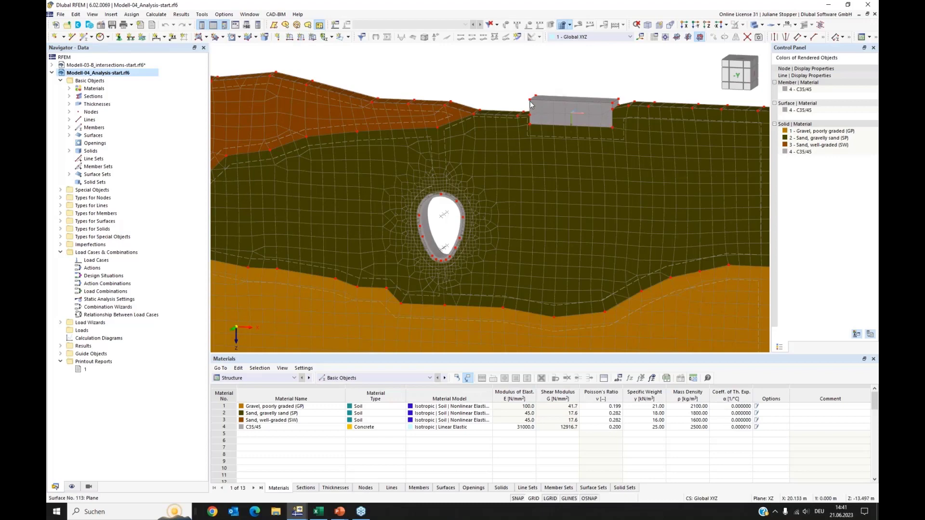
left_click(614, 115)
scroll(602, 104, "down", 2)
middle_click_drag(584, 90, 626, 80)
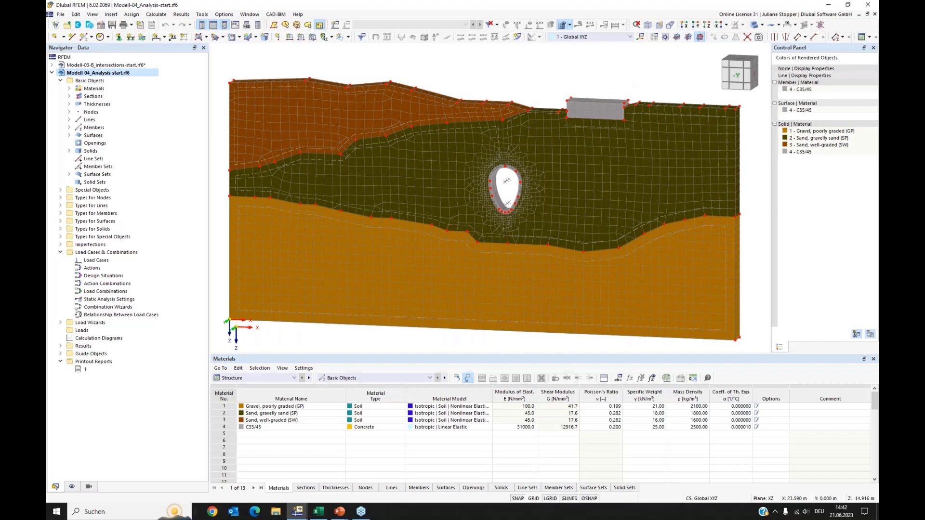
left_click(600, 96)
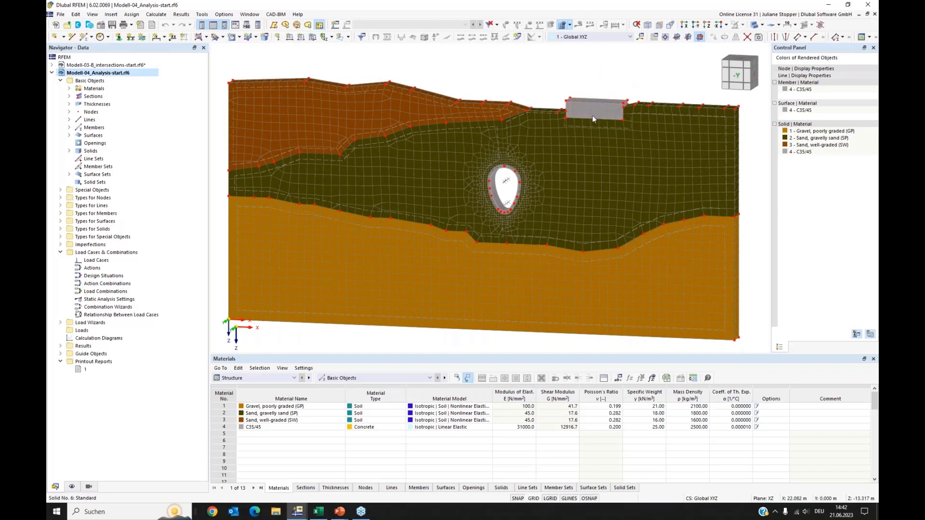
left_click(543, 168)
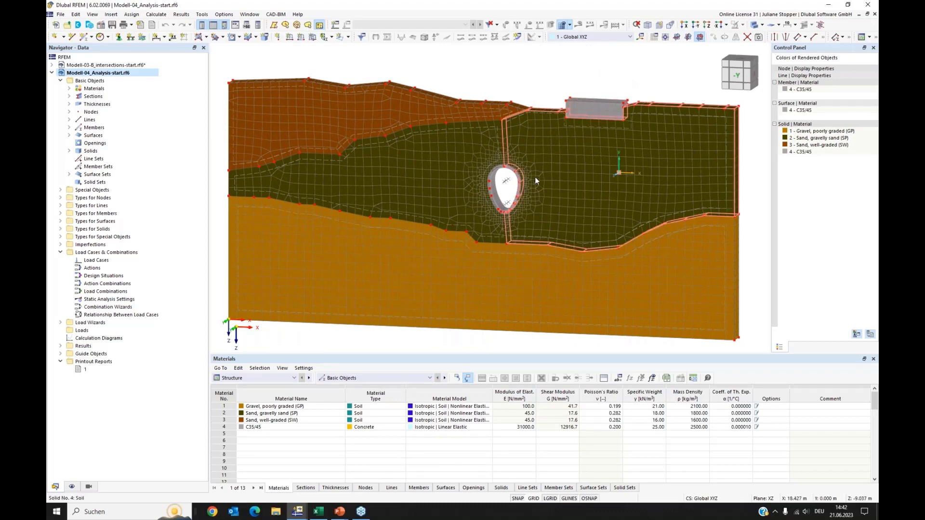
left_click(507, 178)
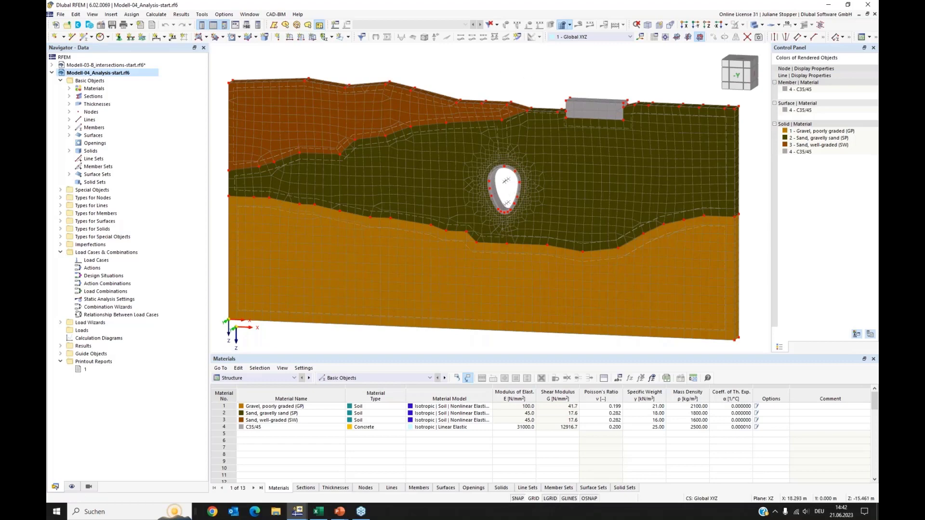
middle_click_drag(577, 105, 574, 111)
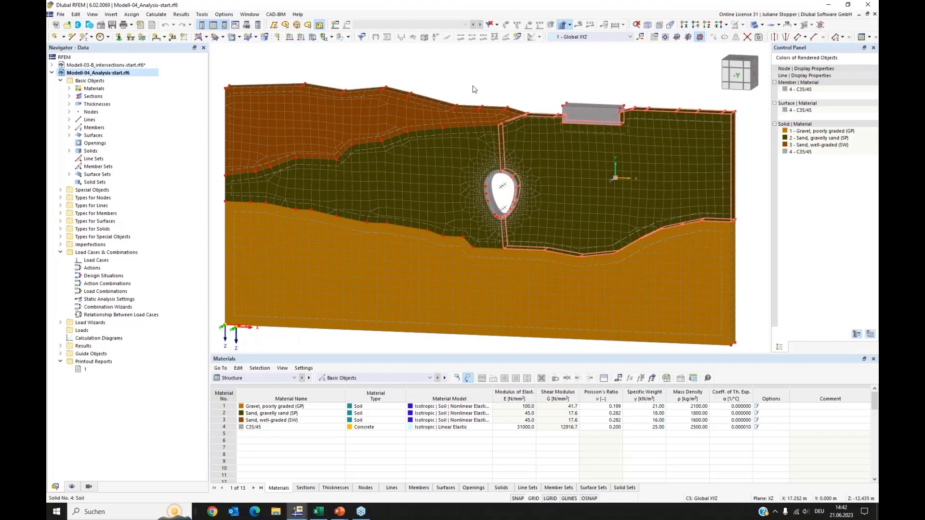
Review the Gravel, poorly graded material's properties, highlight its solid, and switch the model to a transparent display.
left_click(69, 88)
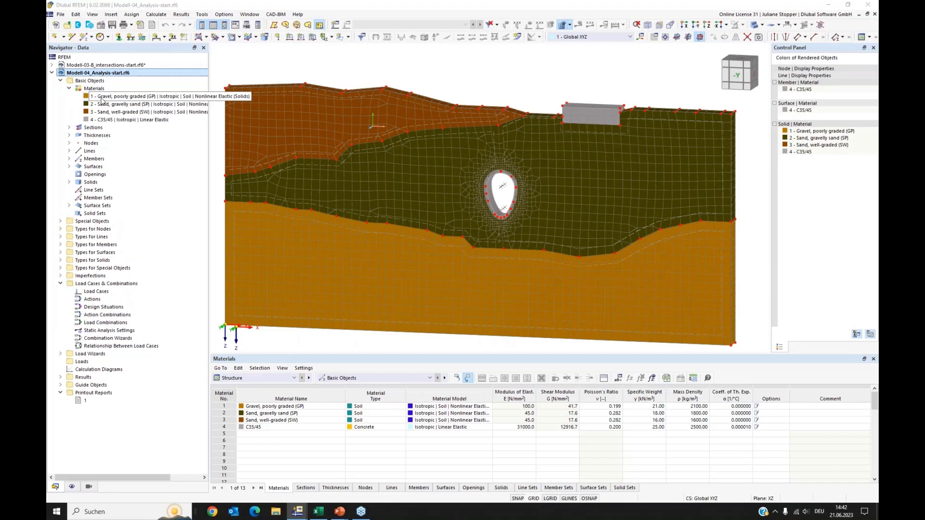
left_click(101, 96)
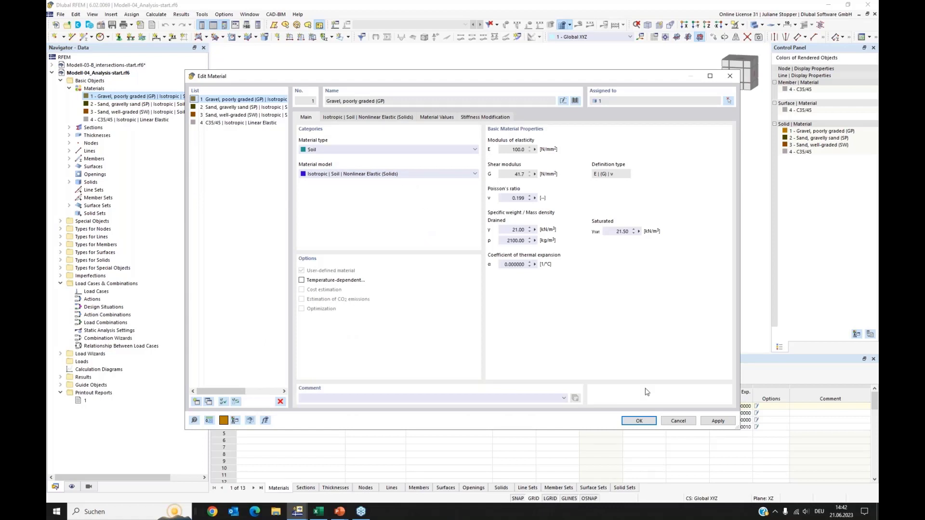
left_click(679, 420)
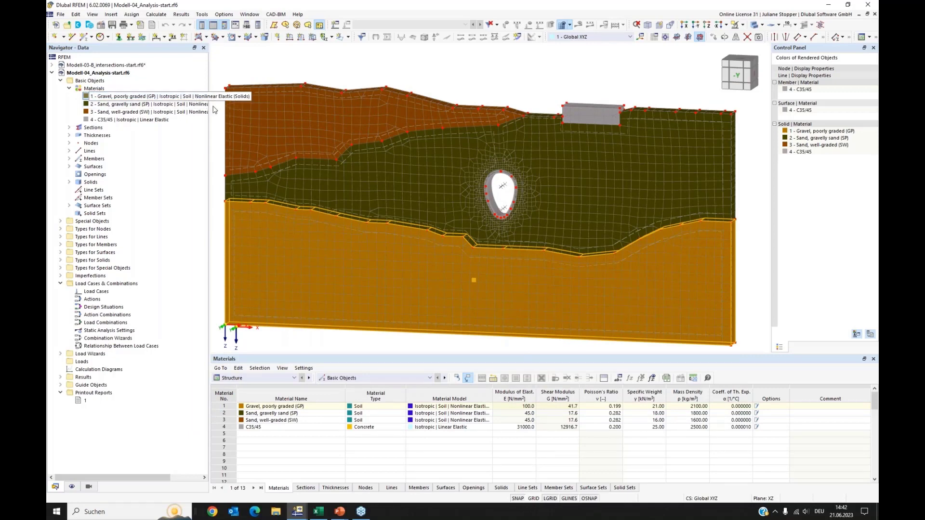
left_click(157, 99)
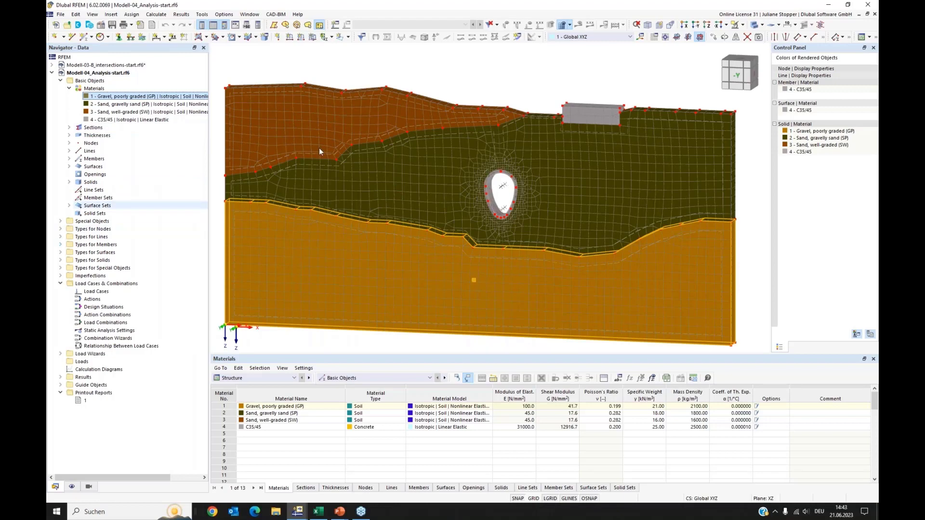
left_click(754, 24)
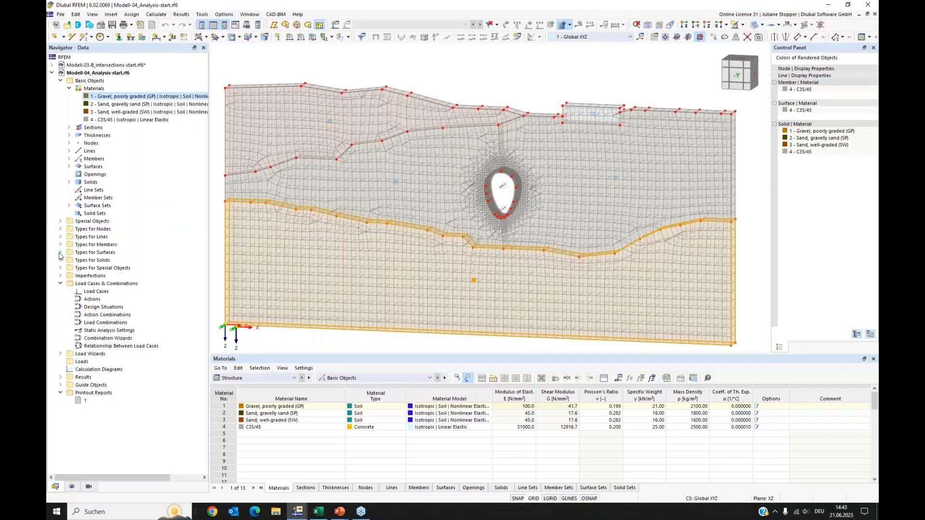
Reassign the 0.100 m target FE length line mesh refinement to only the tunnel outline lines.
left_click(61, 237)
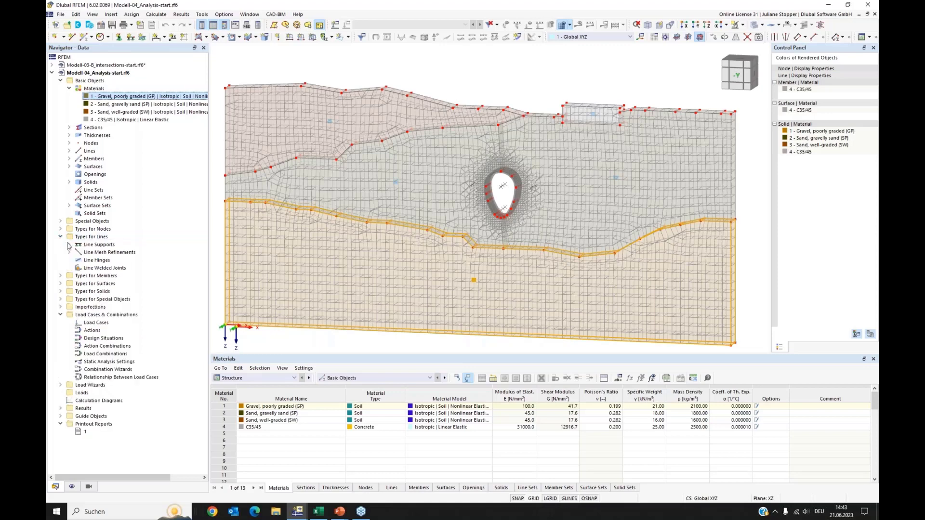
left_click(69, 252)
left_click(114, 260)
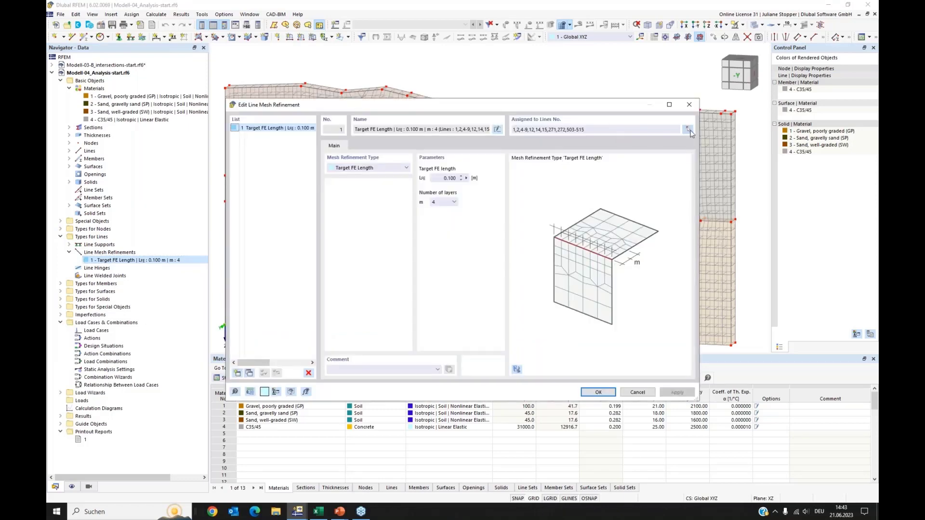
left_click(689, 130)
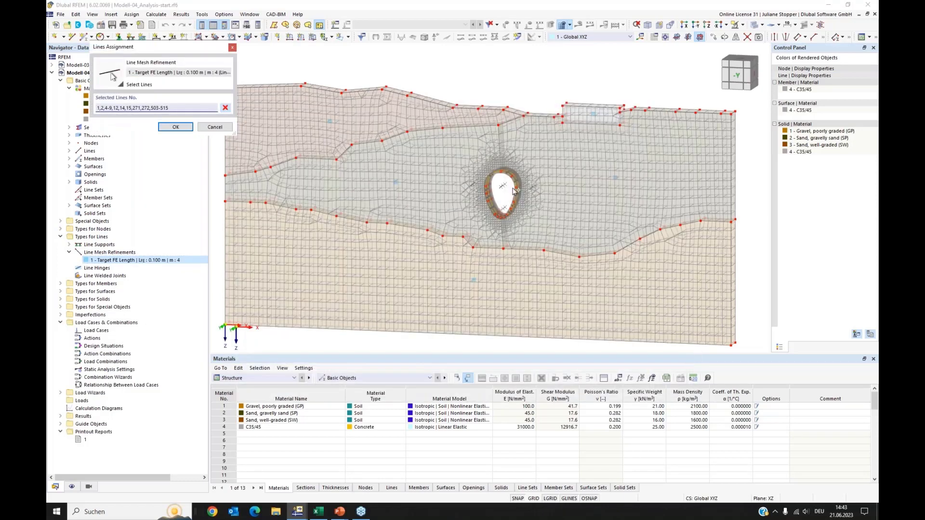
scroll(514, 191, "up", 3)
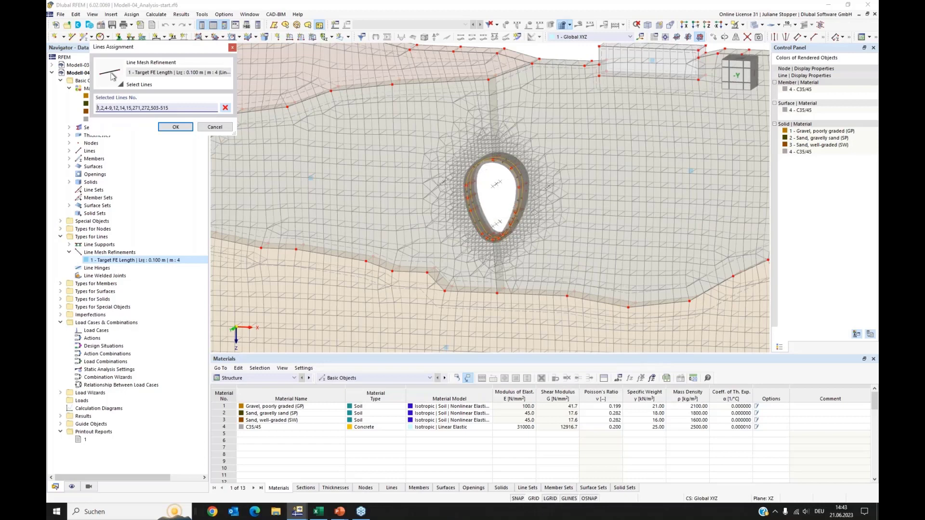
left_click(226, 108)
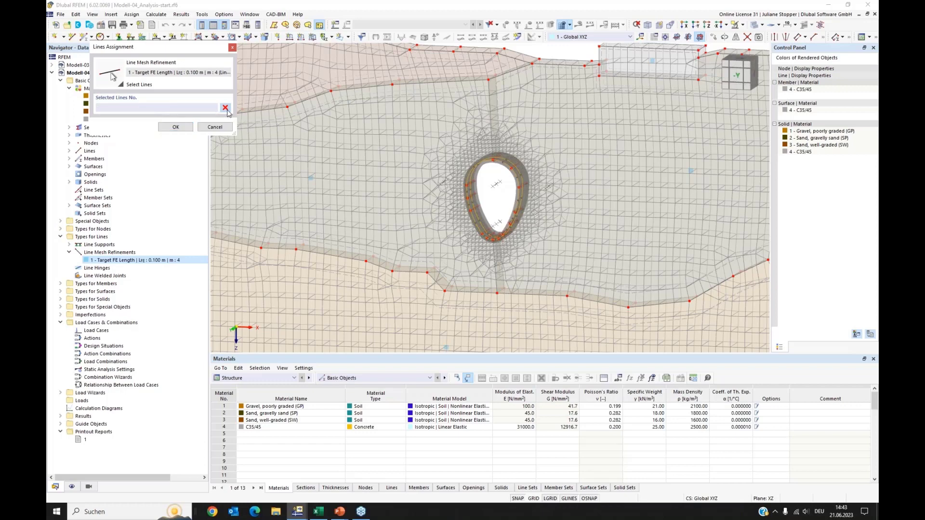
scroll(470, 195, "up", 3)
left_click(474, 171)
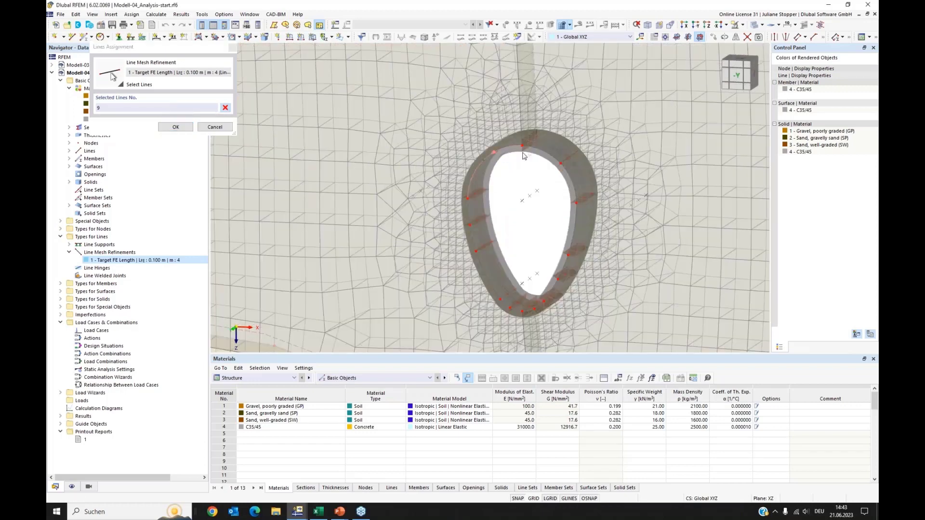
left_click(571, 179)
left_click(576, 233)
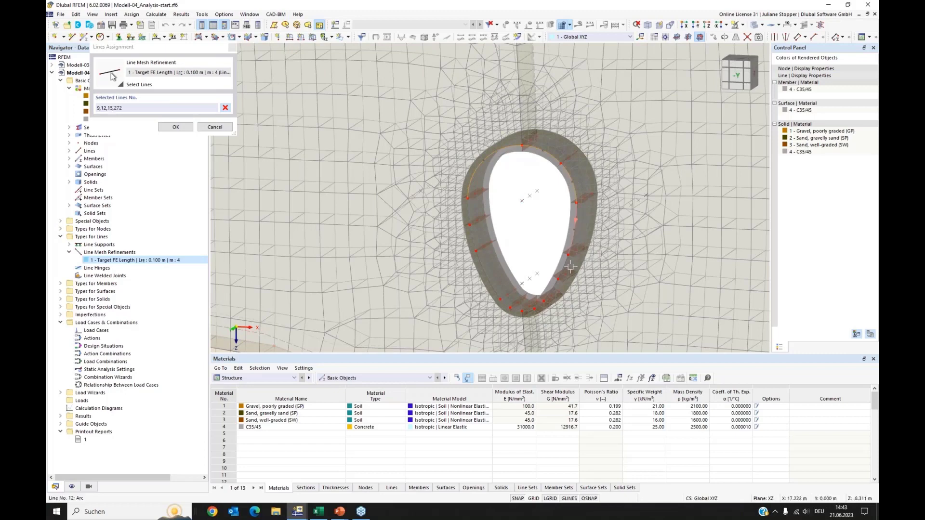
left_click(564, 268)
left_click(550, 290)
left_click(528, 310)
left_click(528, 310)
left_click(515, 310)
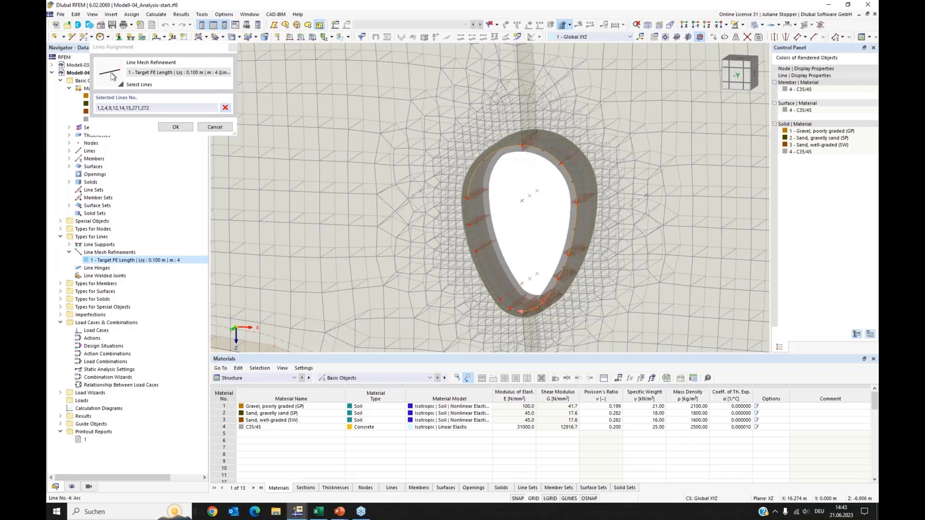
left_click(498, 297)
left_click(484, 275)
left_click(472, 239)
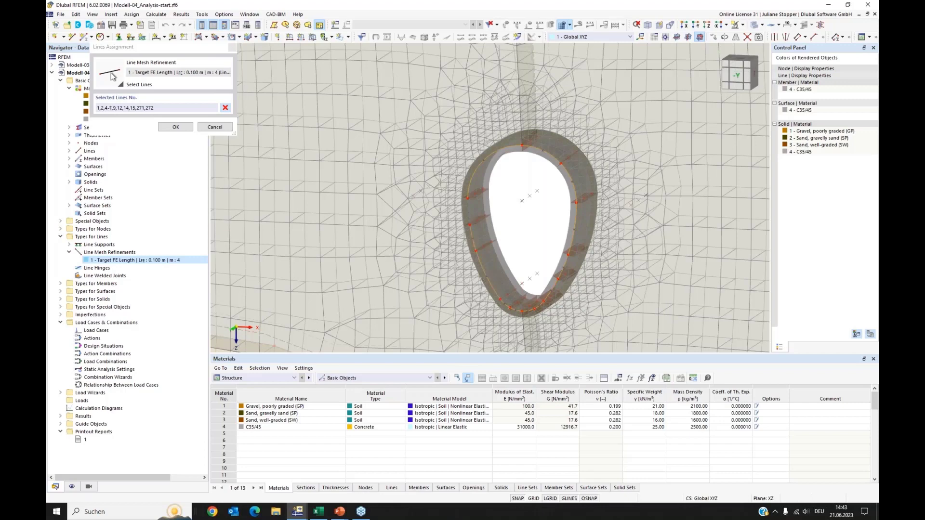
left_click(472, 212)
left_click(175, 127)
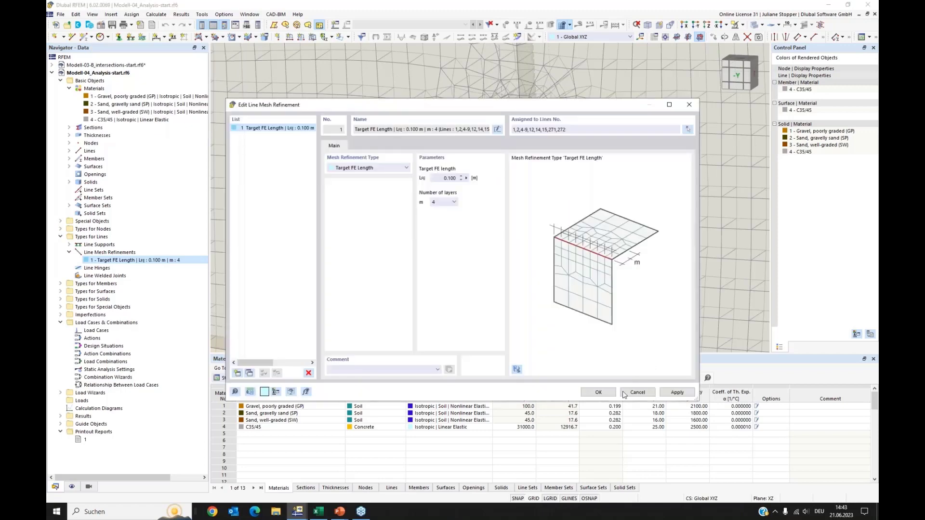
left_click(599, 392)
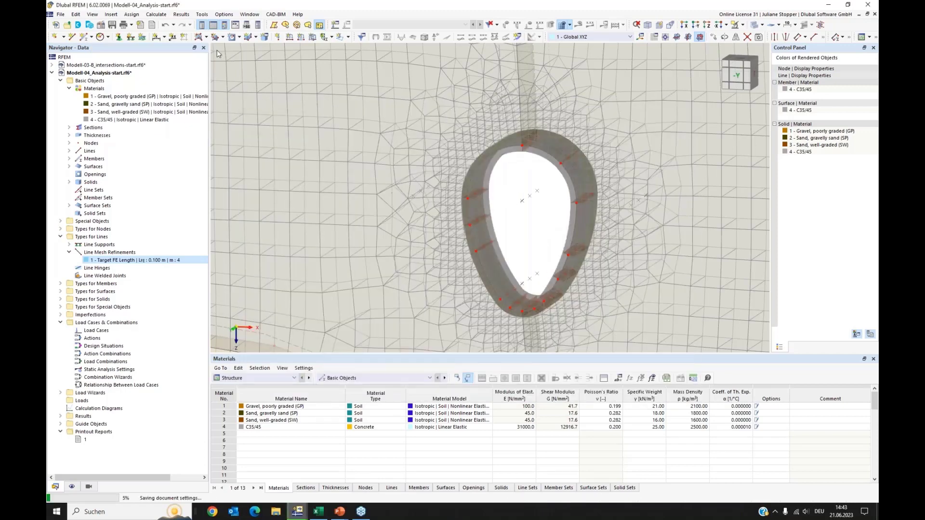
Delete the existing FE mesh and generate a new mesh.
left_click(161, 16)
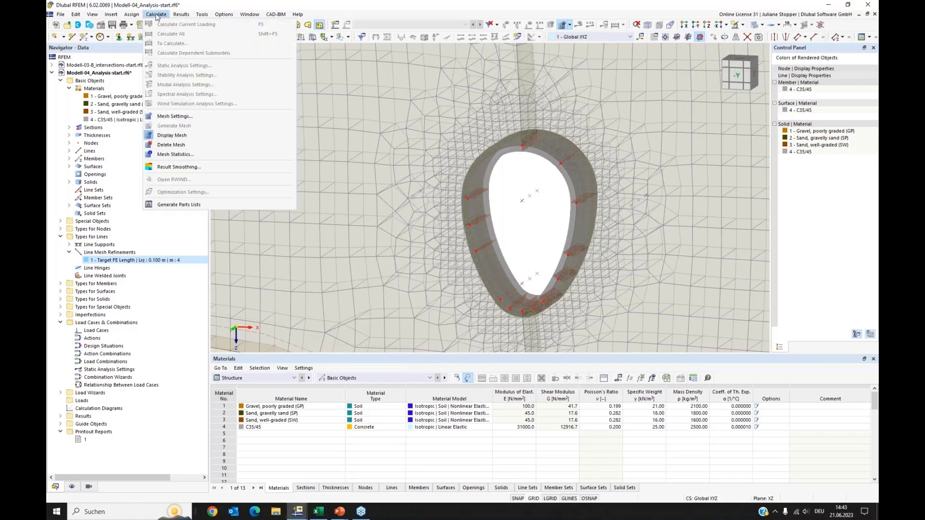
left_click(178, 146)
left_click(156, 14)
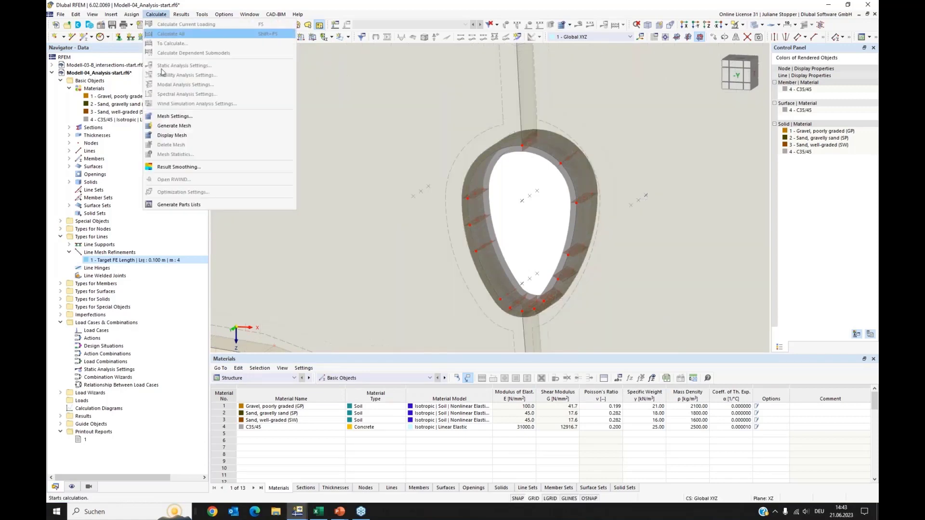
left_click(179, 128)
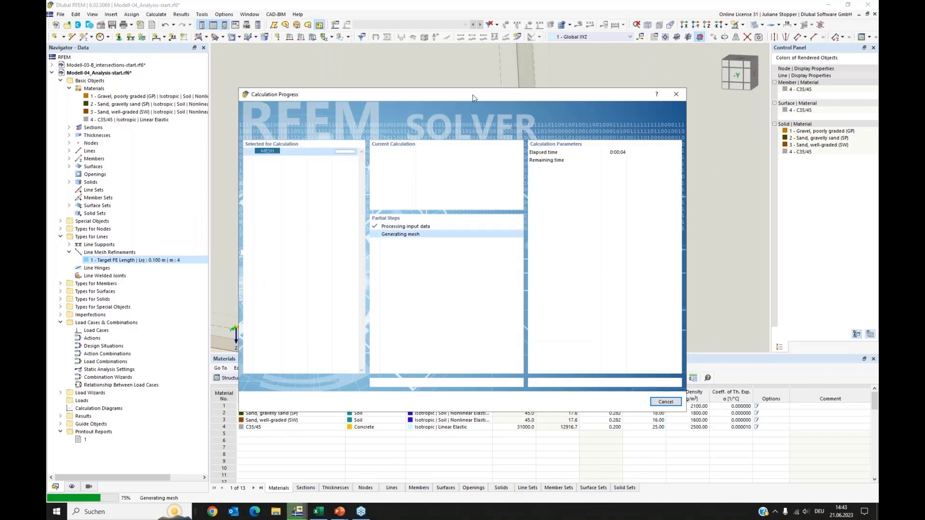
left_click_drag(471, 99, 467, 135)
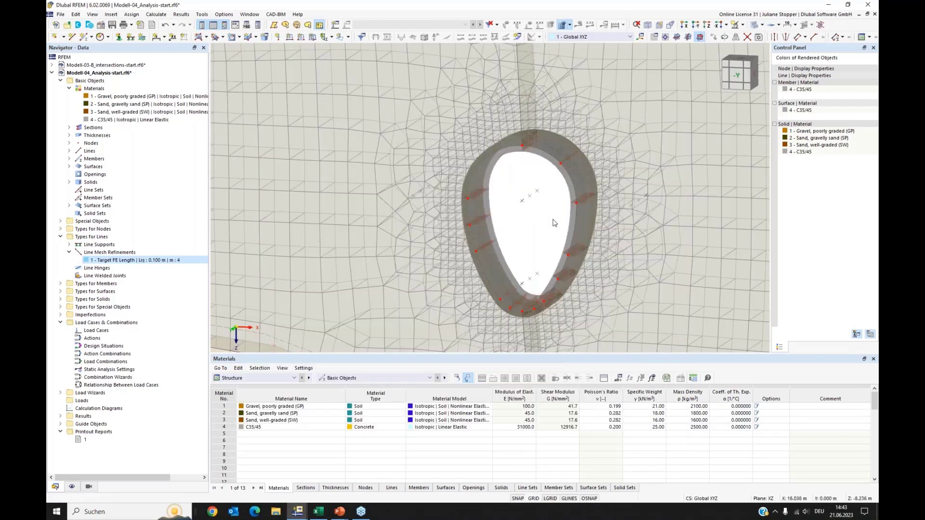
Zoom out and pan to inspect the regenerated mesh around the tunnel and soil layers.
scroll(554, 223, "down", 1)
scroll(554, 223, "down", 1)
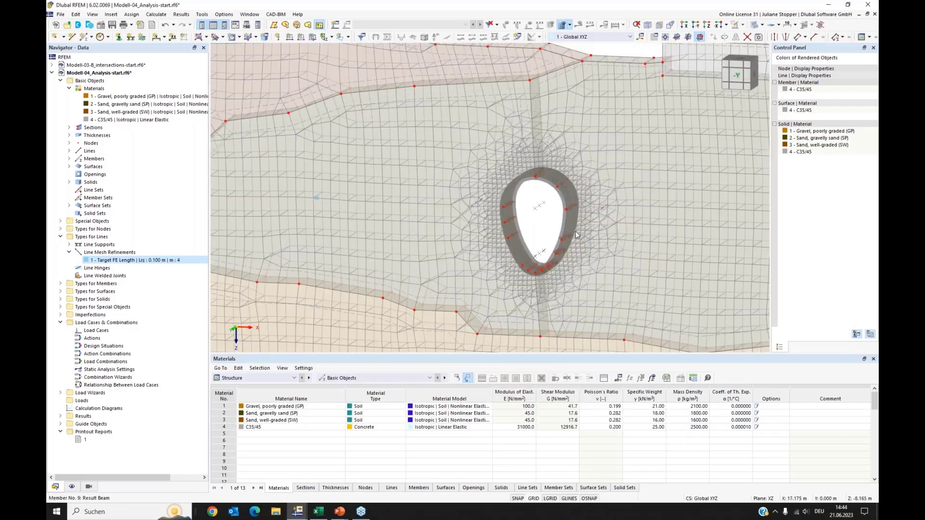
scroll(585, 227, "down", 2)
mouse_move(610, 240)
middle_mouse_down("ctrl")
mouse_move(594, 249)
mouse_move(615, 243)
middle_mouse_up("ctrl")
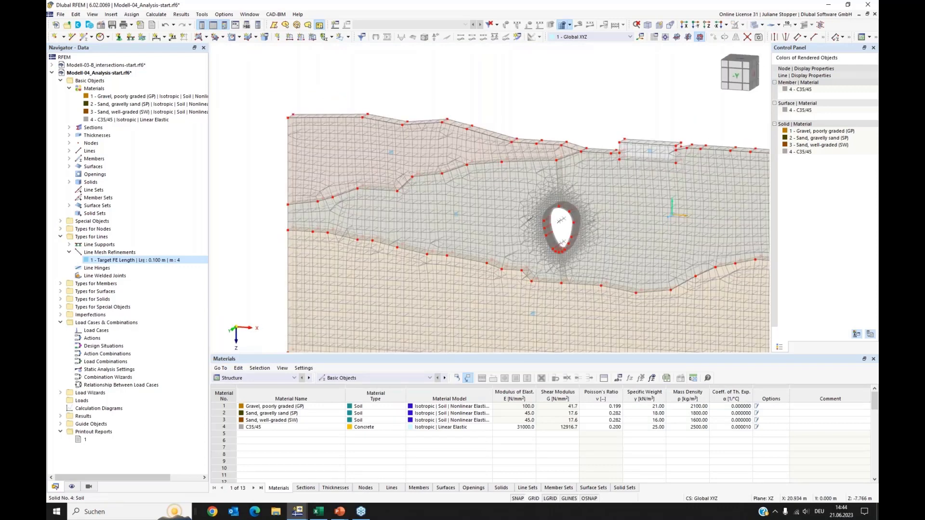
middle_click_drag(585, 194, 531, 138)
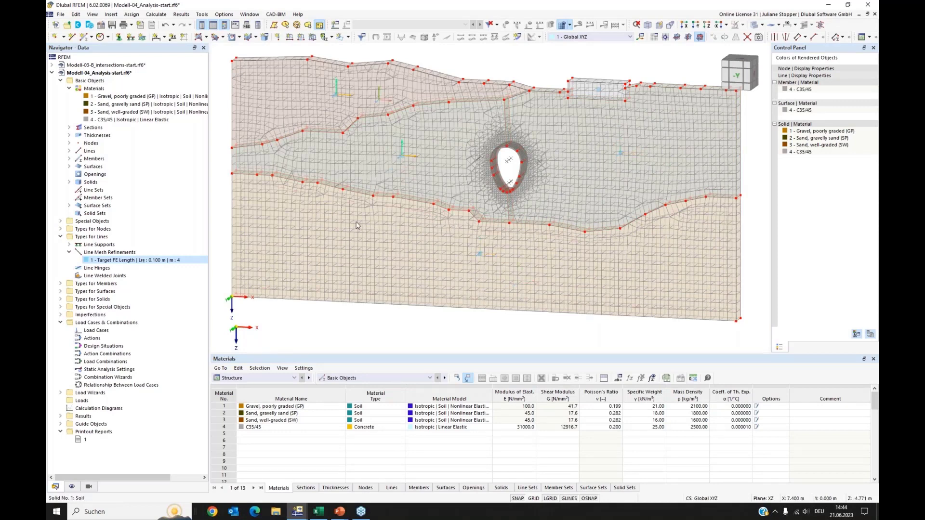
Create a new load case LC1 named Self-weight Soil with the action category Permanent/Soil.
left_click(69, 88)
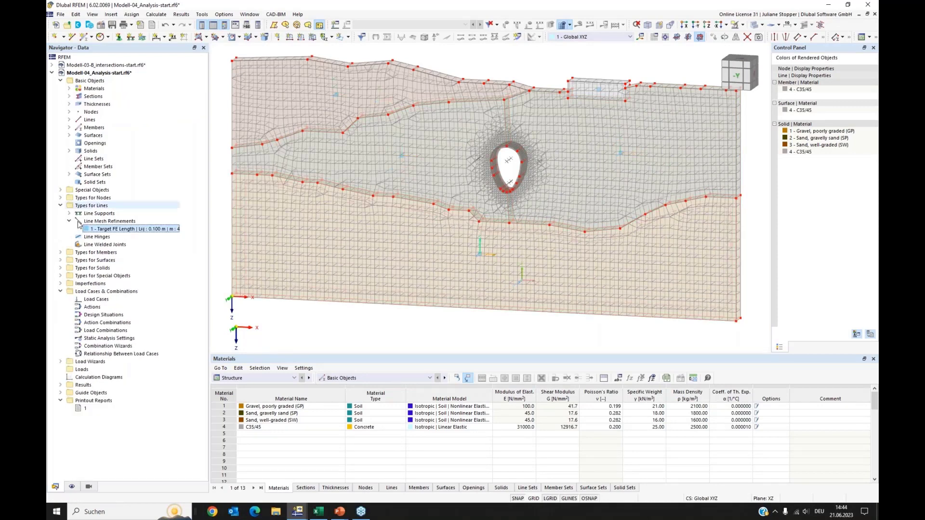
left_click(60, 206)
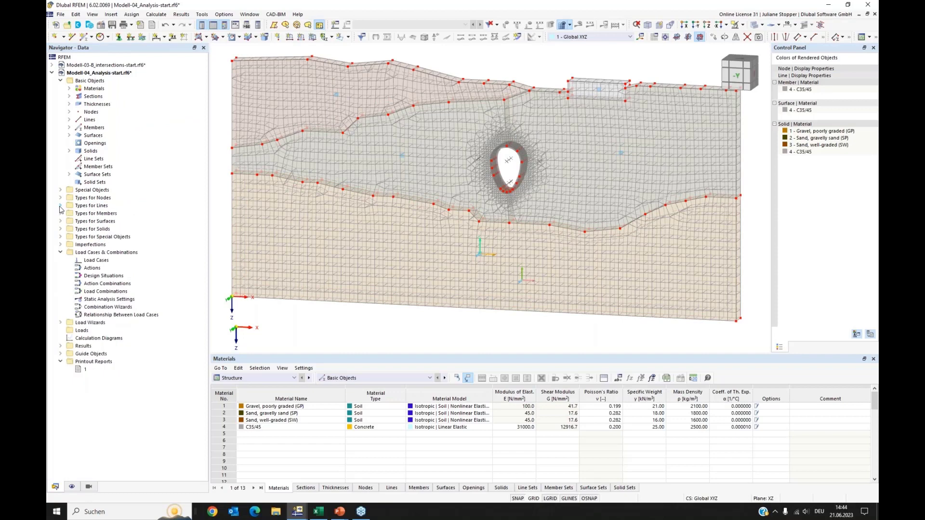
right_click(90, 262)
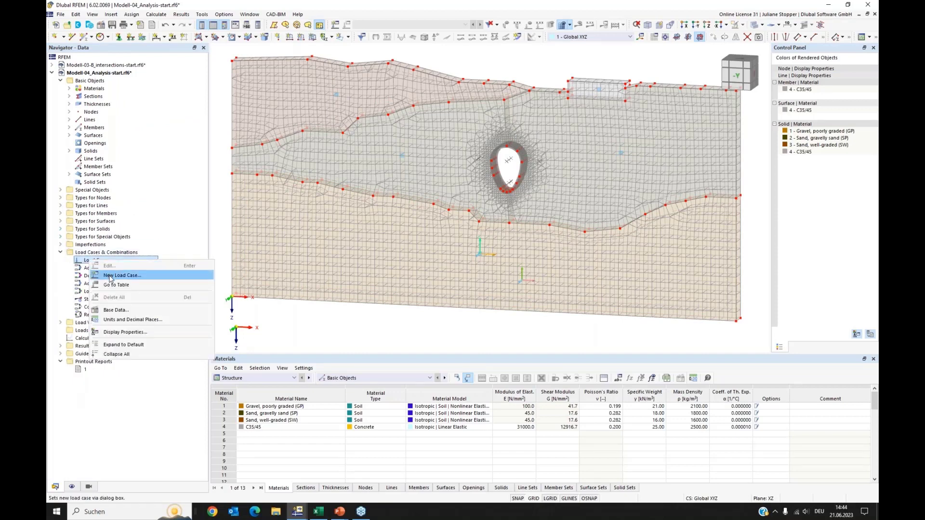
left_click(116, 276)
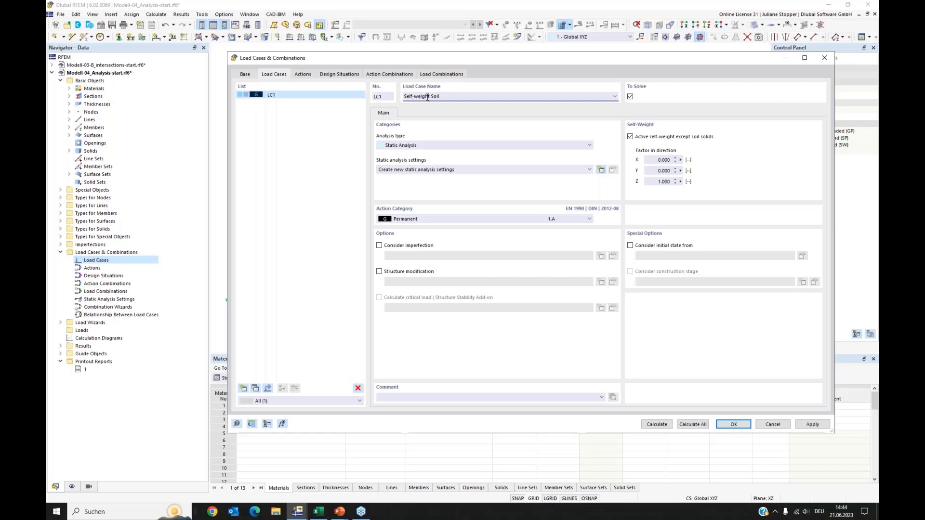
left_click(433, 220)
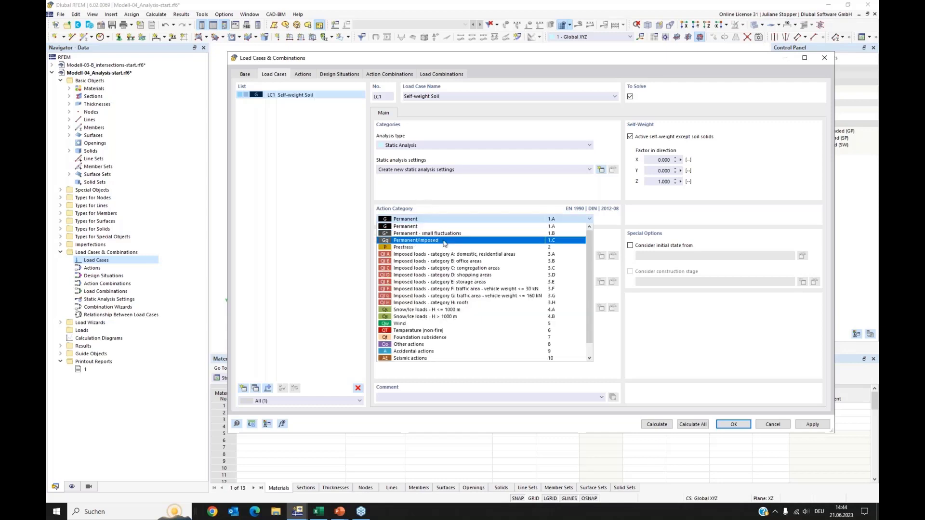
scroll(414, 261, "down", 1)
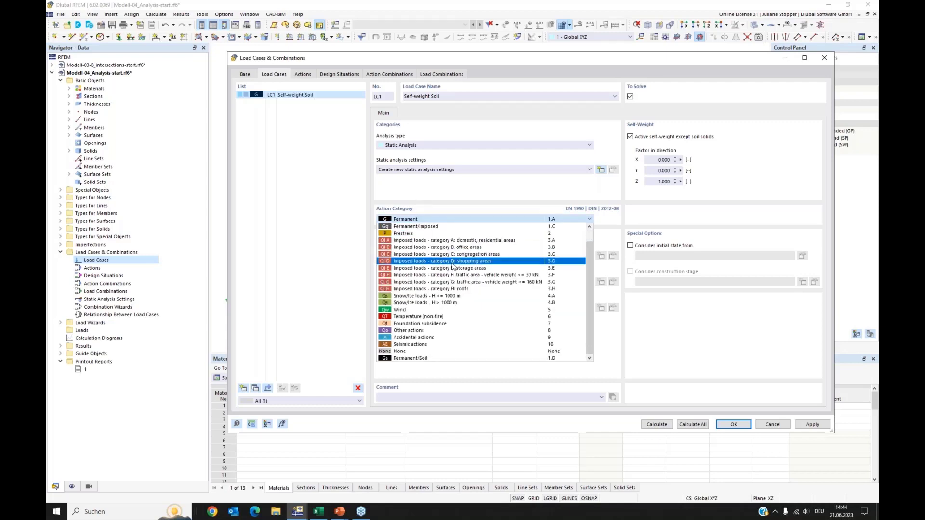
left_click(417, 359)
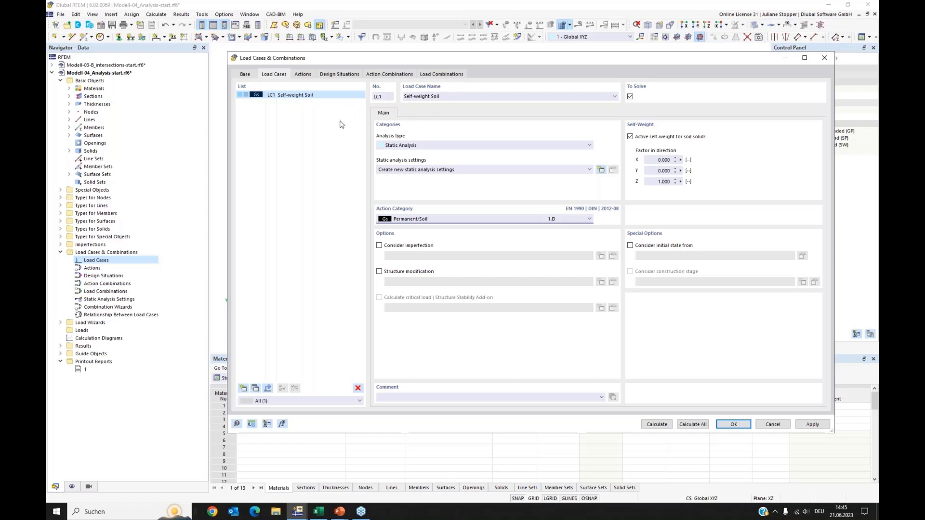
Try to add another load case and dismiss the error about missing static analysis settings.
left_click(319, 137)
left_click(243, 389)
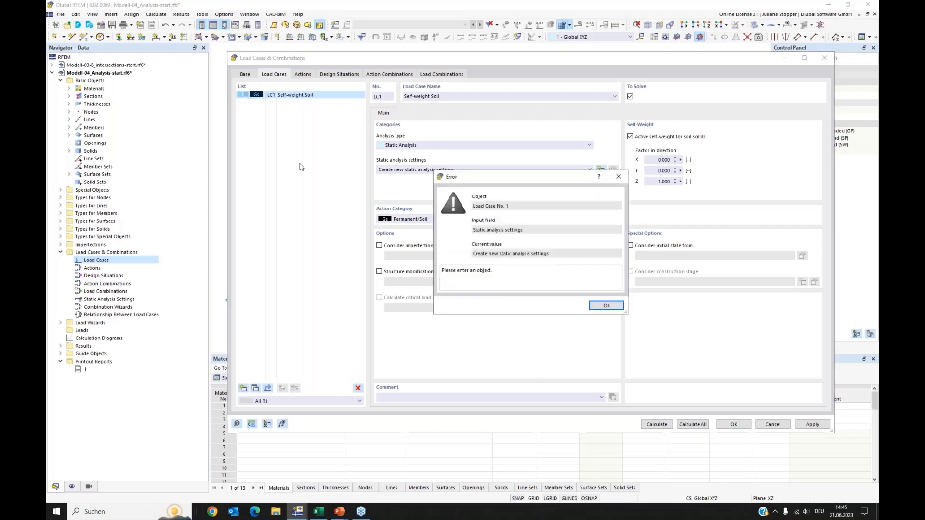
left_click(604, 306)
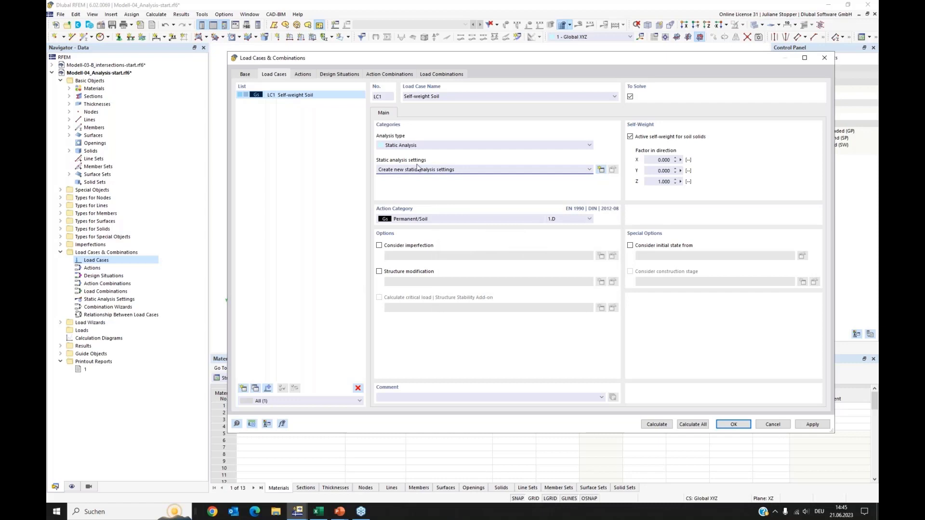
Create new static analysis settings SA1, Geometrically linear with Newton-Raphson, for LC1 and apply the changes.
left_click(601, 170)
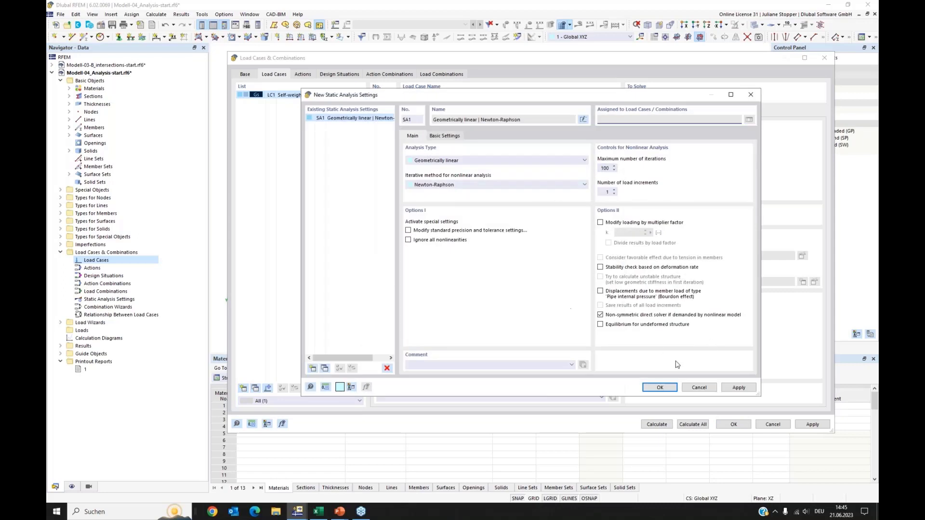
left_click(614, 190)
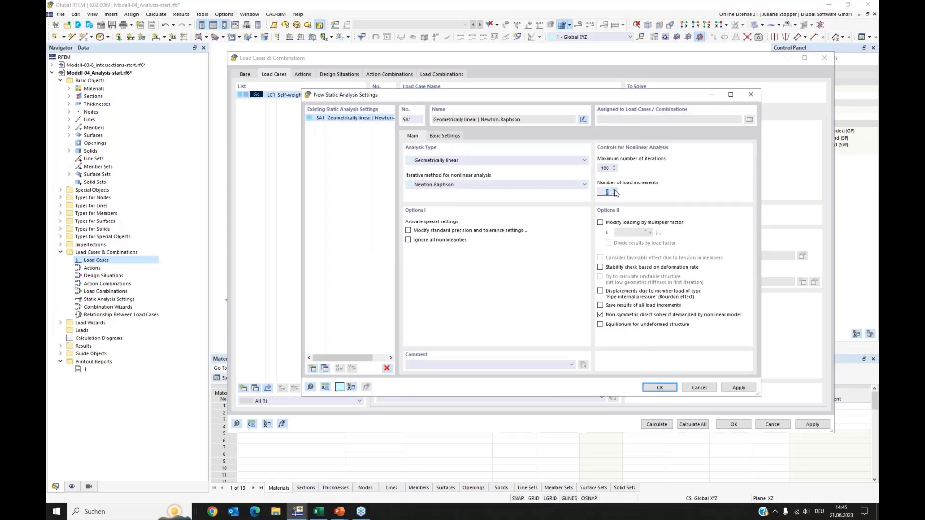
left_click(660, 388)
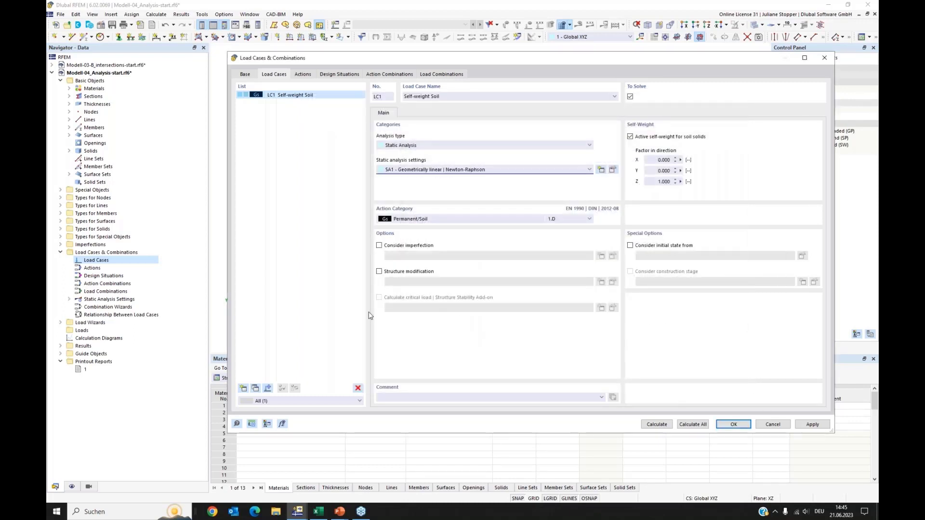
left_click(813, 424)
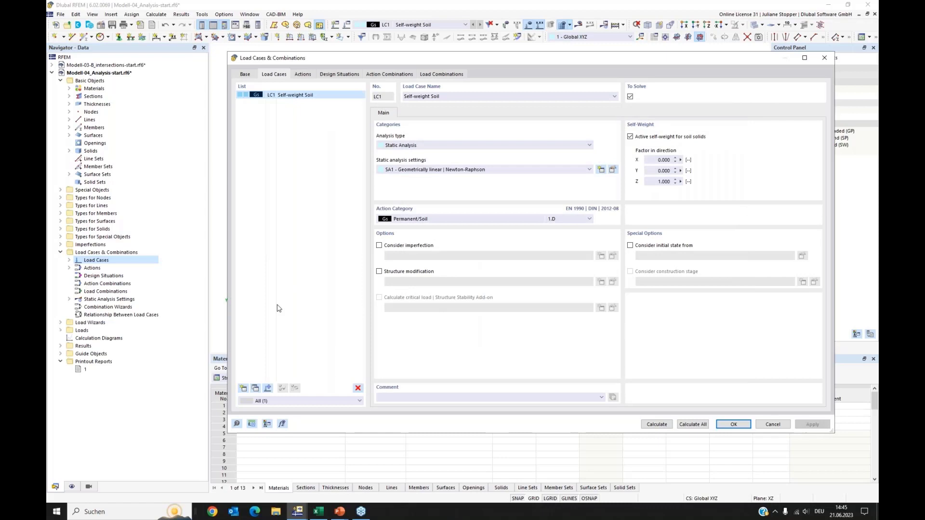
Add load case LC2 named Self-weight Structure, category Permanent, with self-weight active except soil solids, and apply.
left_click(243, 388)
left_click(432, 221)
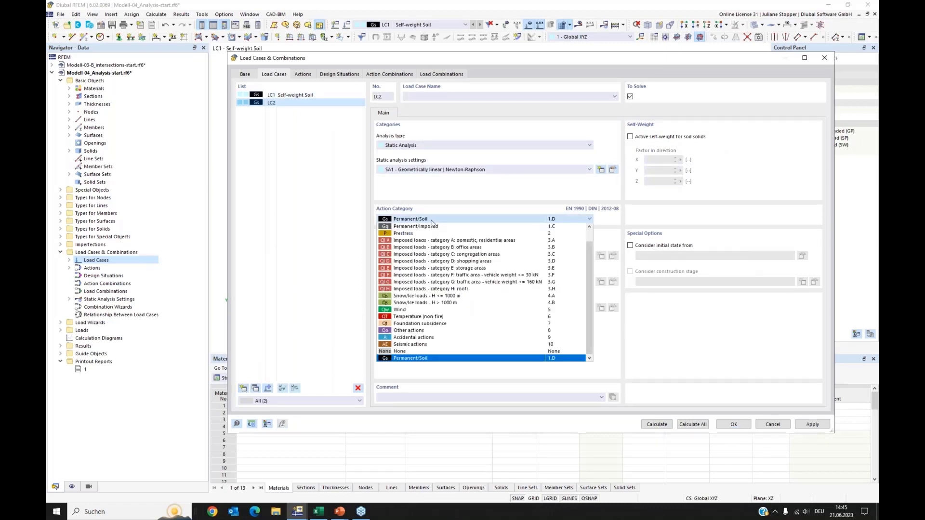
scroll(419, 229, "up", 1)
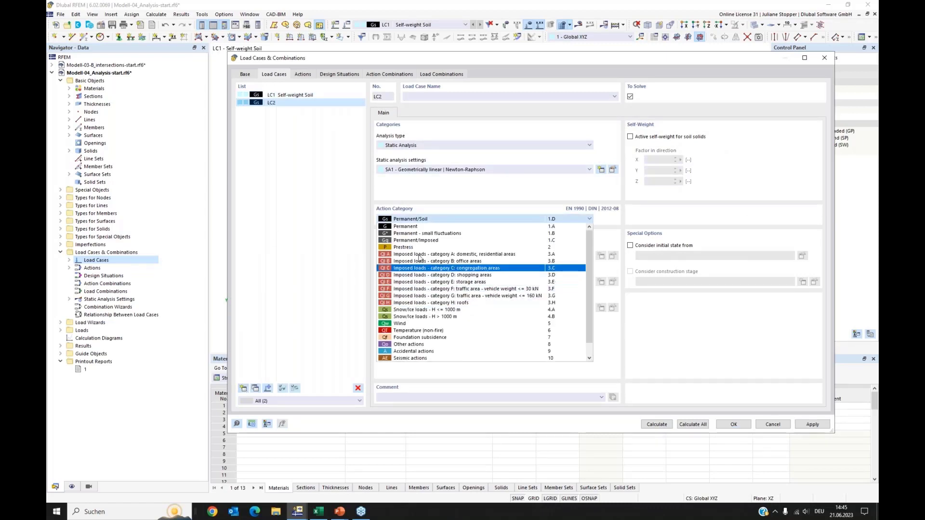
left_click(413, 227)
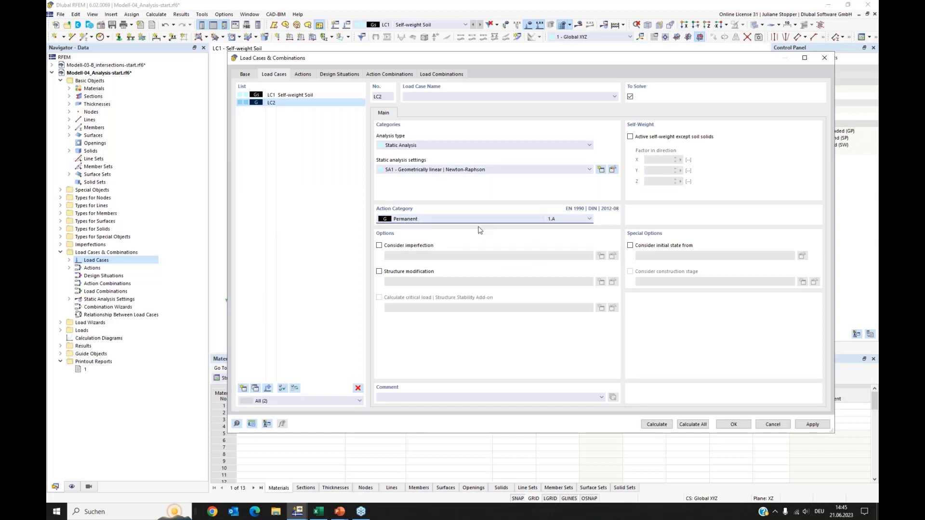
left_click(630, 137)
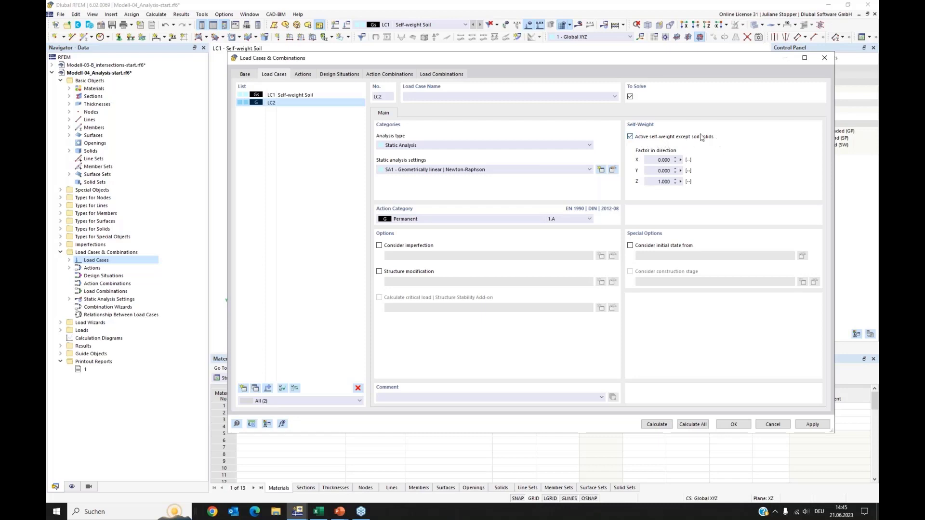
left_click(424, 95)
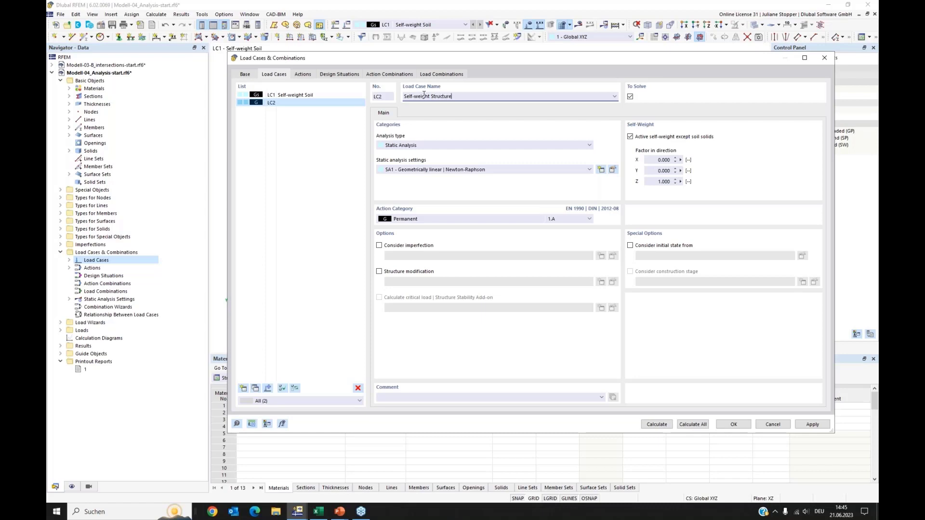
left_click(313, 189)
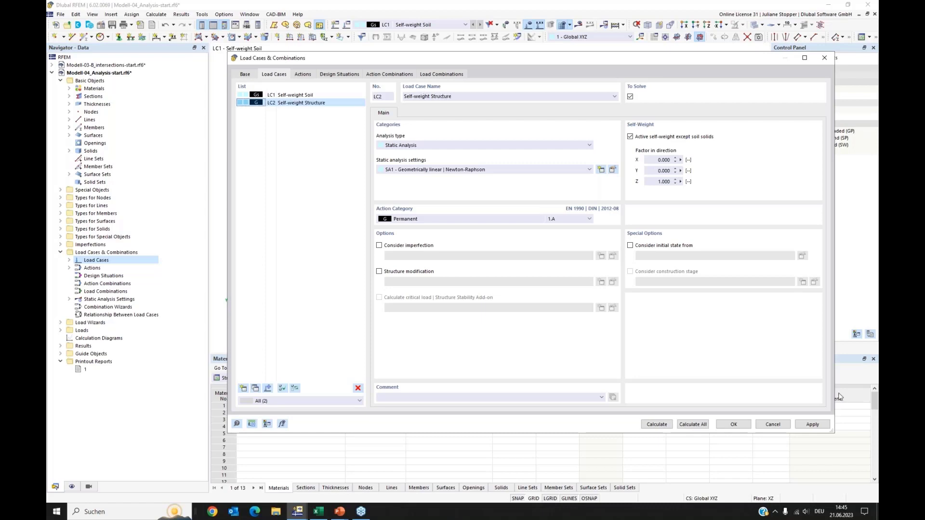
left_click(813, 424)
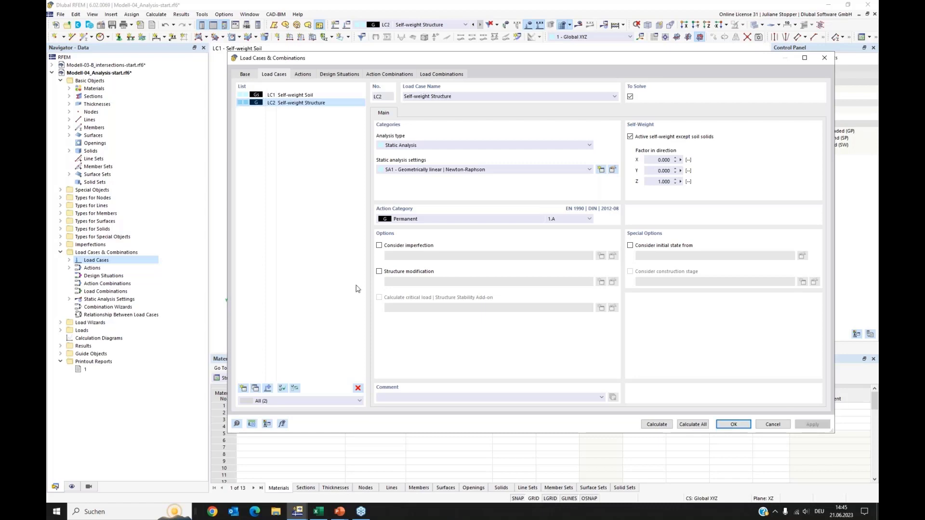
Add load case LC3 named Dead Load new building.
left_click(244, 389)
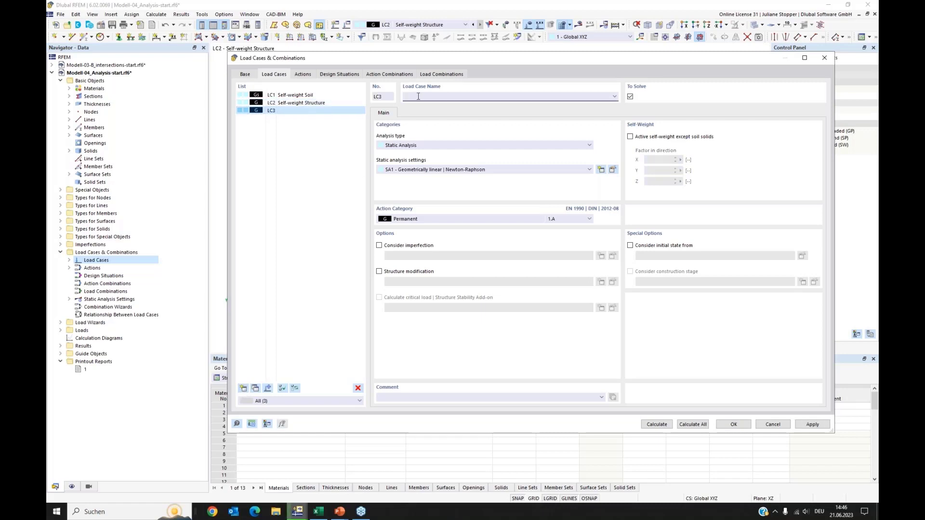
type("Dead Load new building")
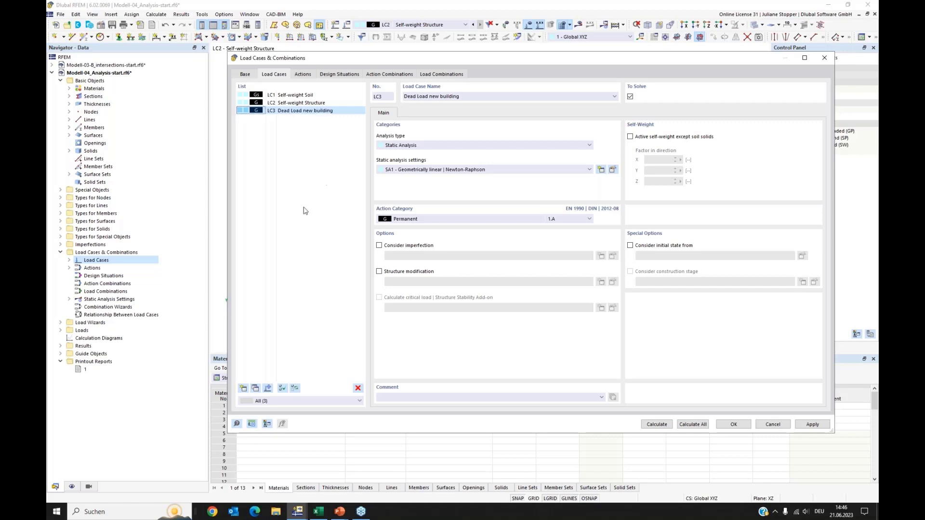
Add load case LC4 named Live Load with category Imposed loads - category A: domestic, residential areas, and apply.
left_click(245, 388)
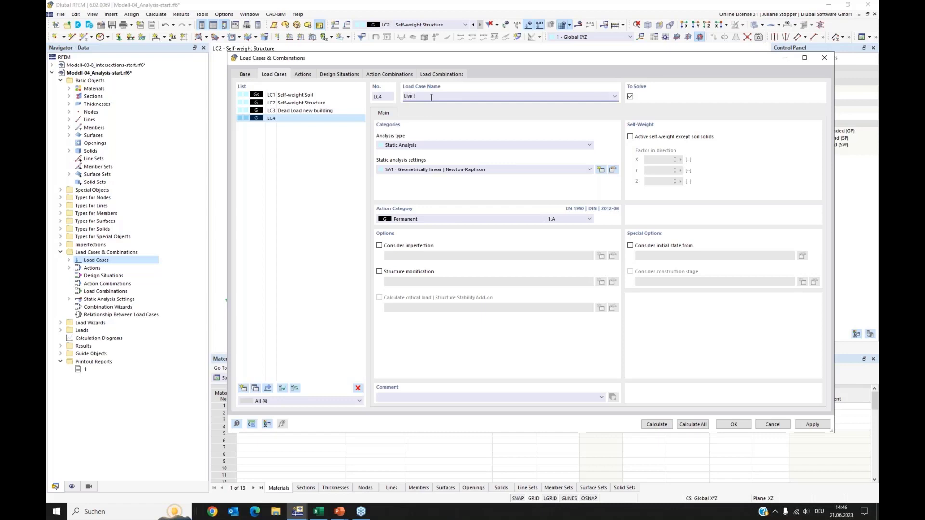
scroll(431, 98, "down", 1)
left_click(615, 96)
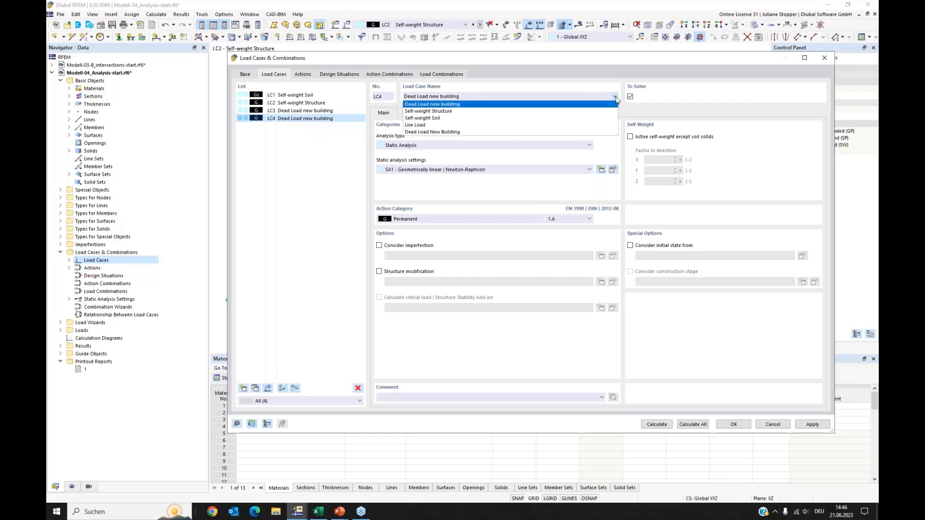
left_click(420, 127)
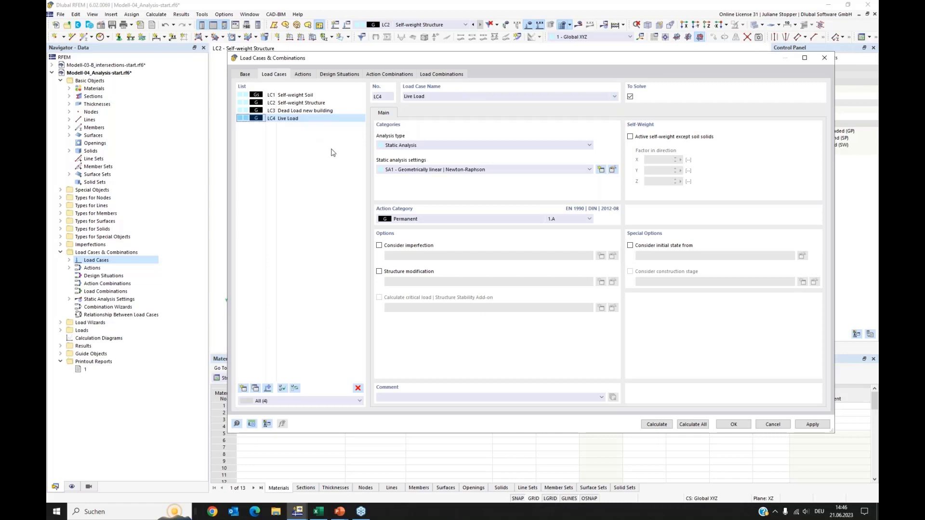
left_click(435, 219)
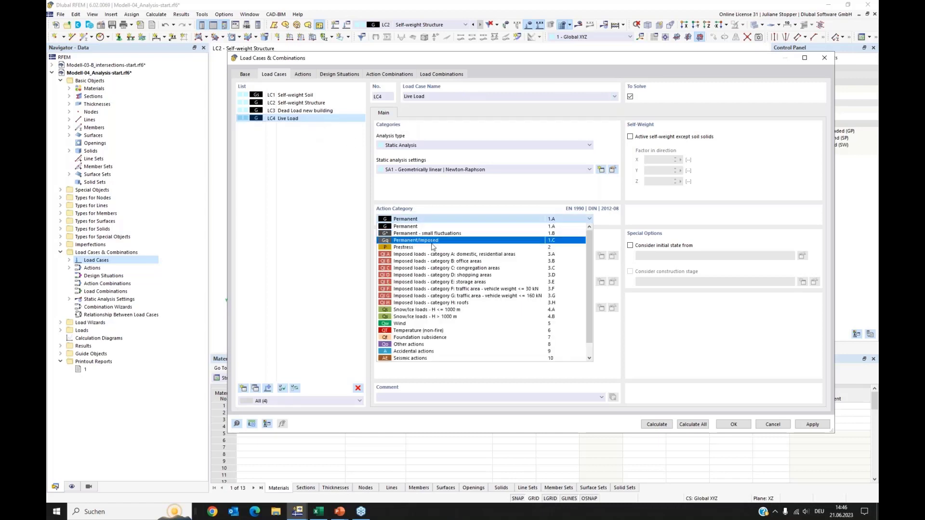
left_click(422, 255)
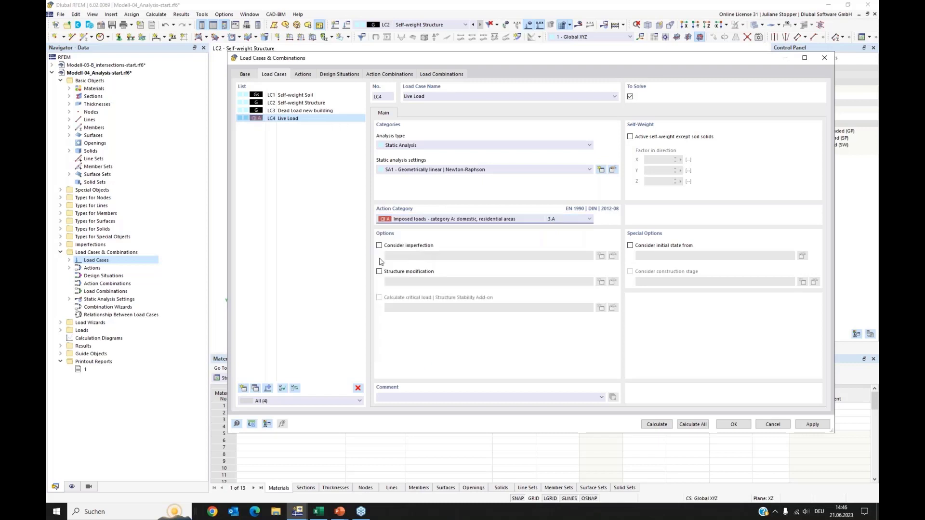
left_click(813, 425)
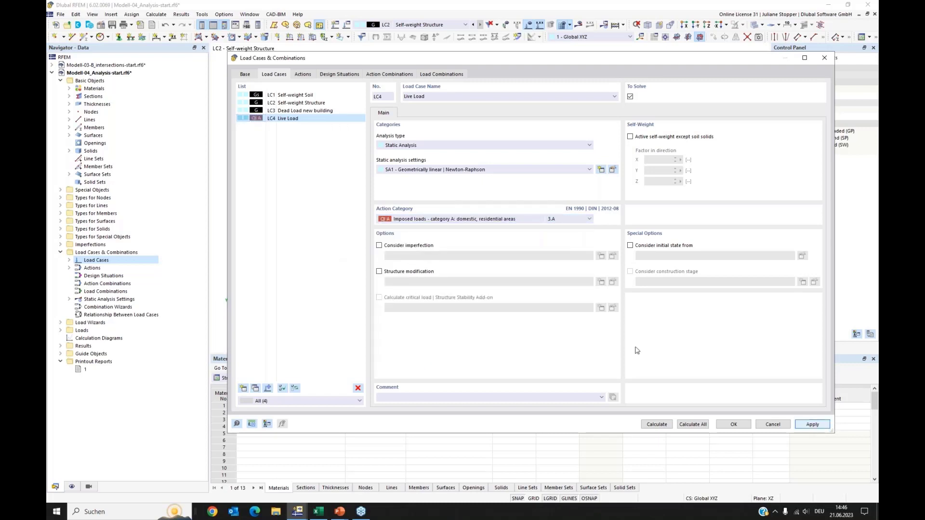
Add design situation DS1 of type SLS - Characteristic and apply it.
left_click(303, 75)
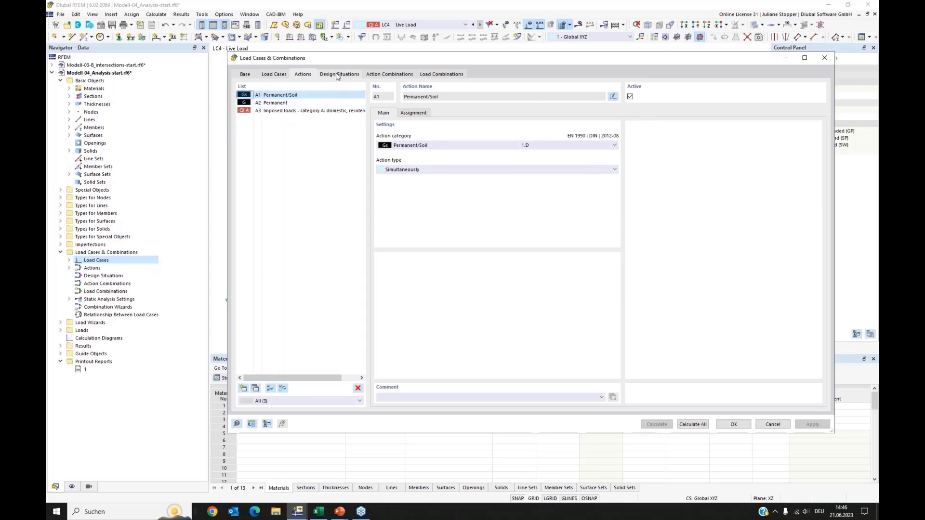
left_click(320, 76)
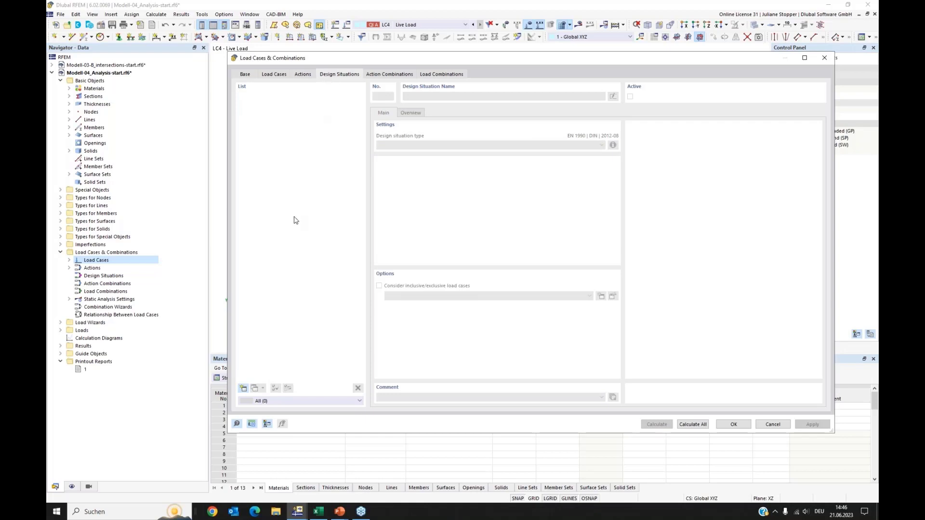
left_click(243, 388)
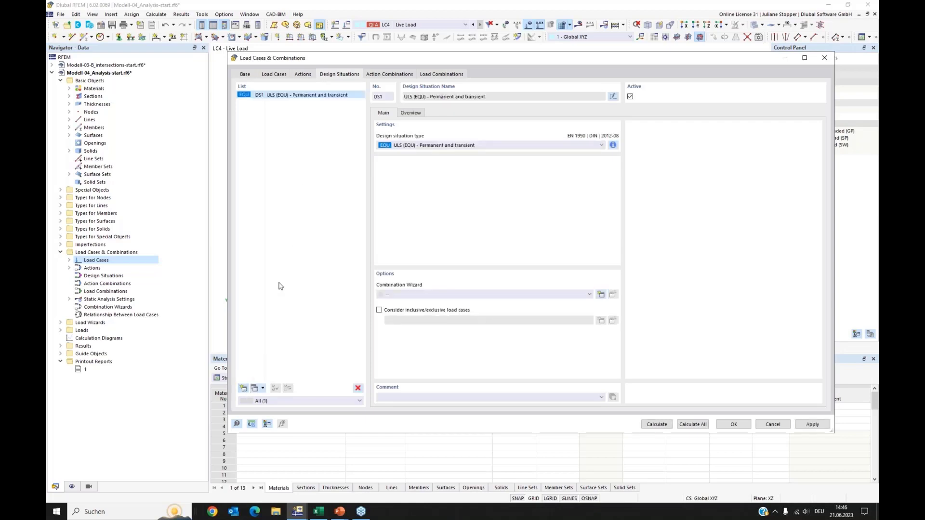
left_click(500, 147)
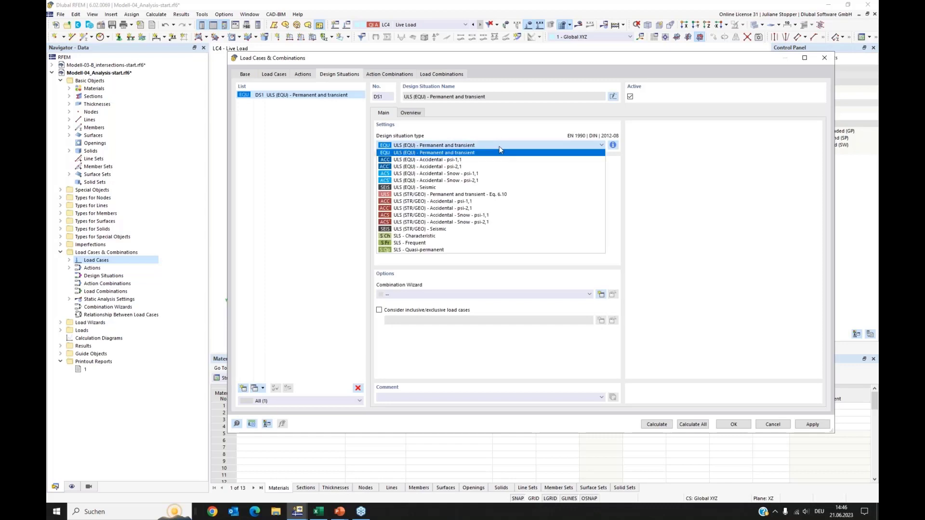
left_click(408, 236)
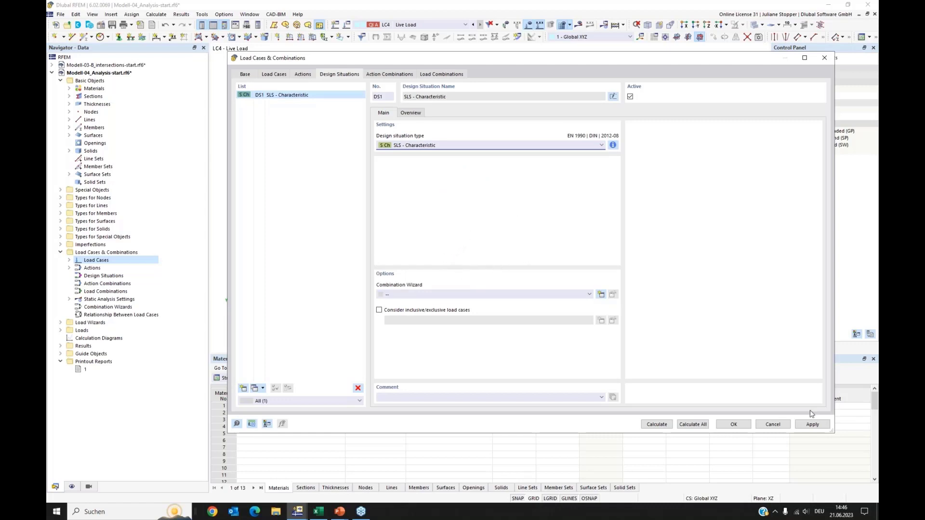
left_click(812, 424)
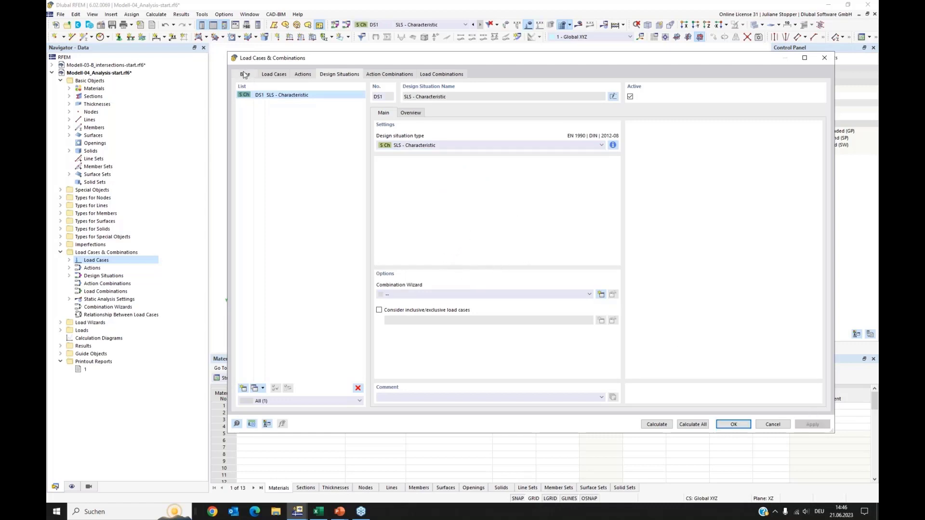
left_click(245, 75)
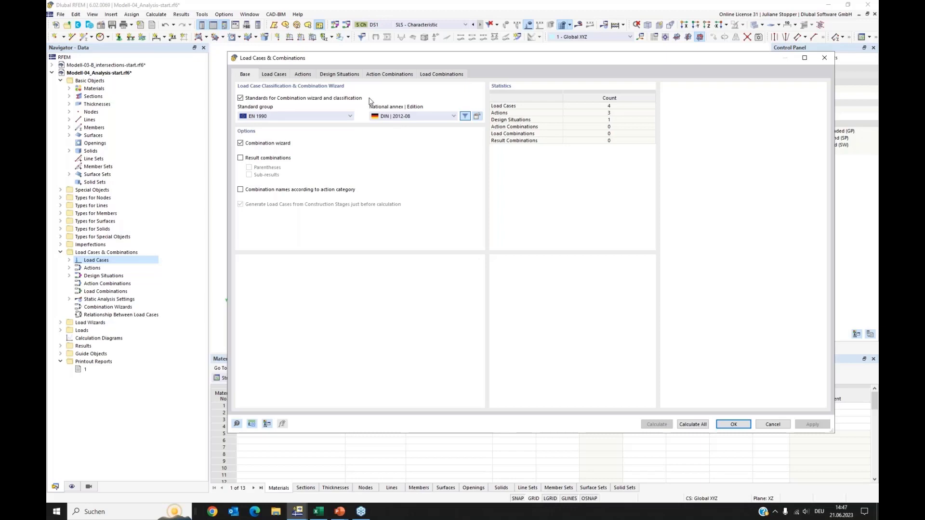
Create a combination wizard for design situation DS1 that generates load combinations using SA1 - Geometrically linear | Newton-Raphson.
left_click(345, 75)
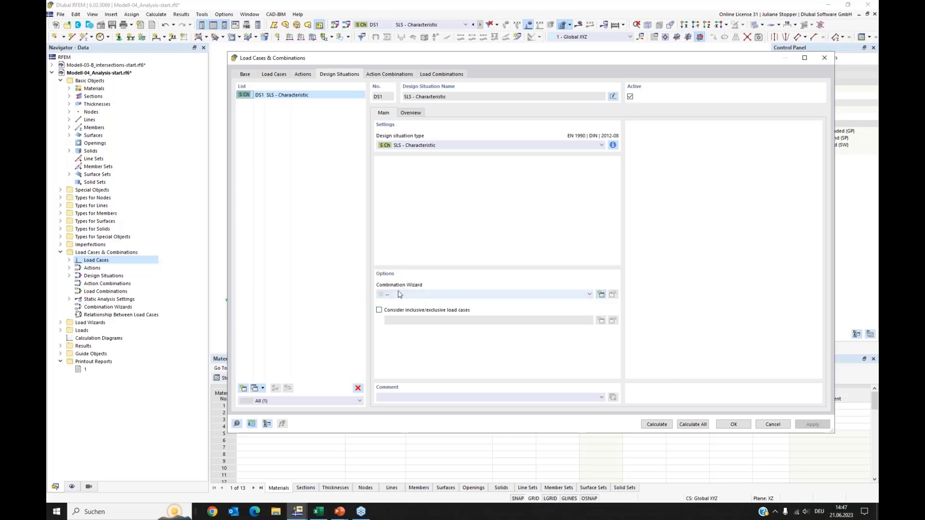
left_click(604, 296)
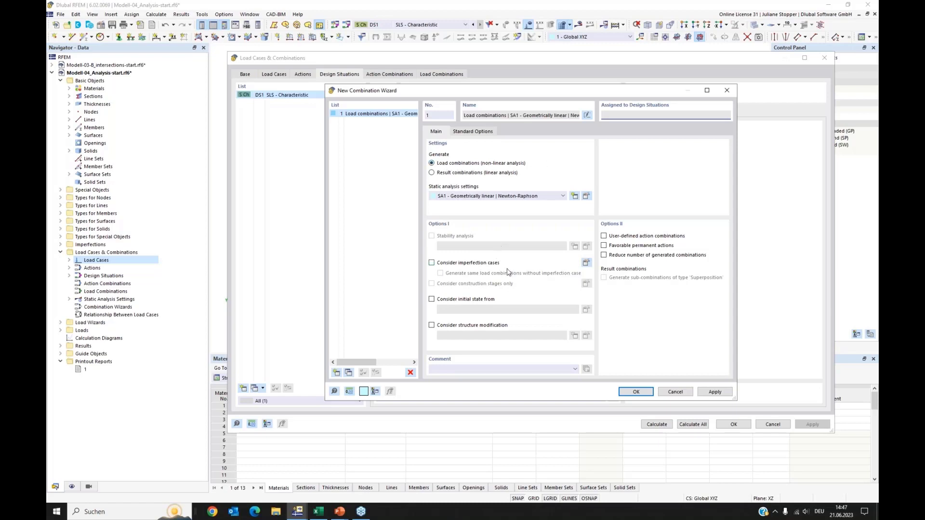
left_click(635, 392)
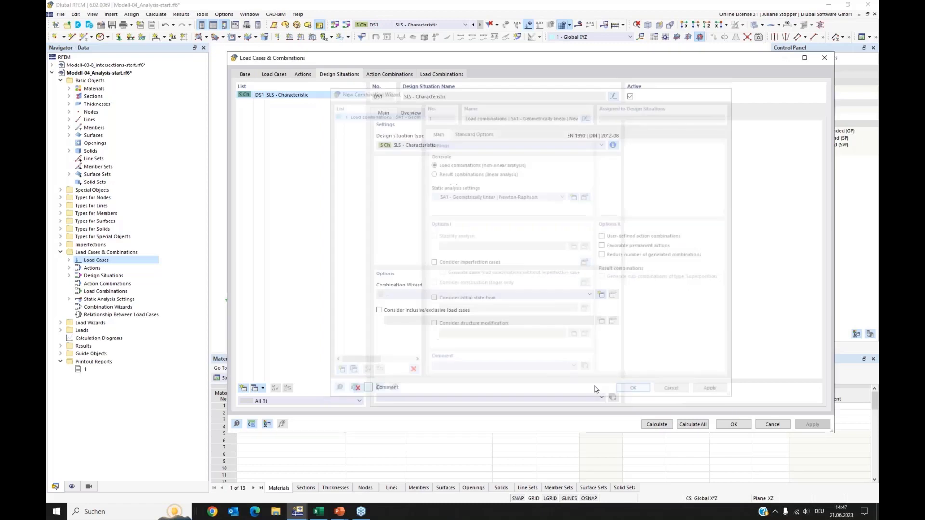
Add load combination CO3 containing load cases LC1 and LC2 with factor 1.00.
left_click(380, 75)
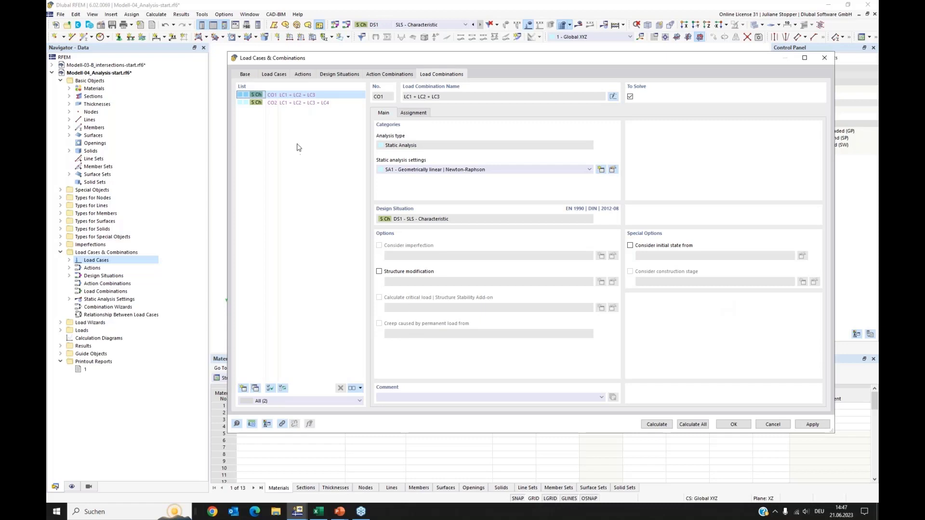
left_click(243, 388)
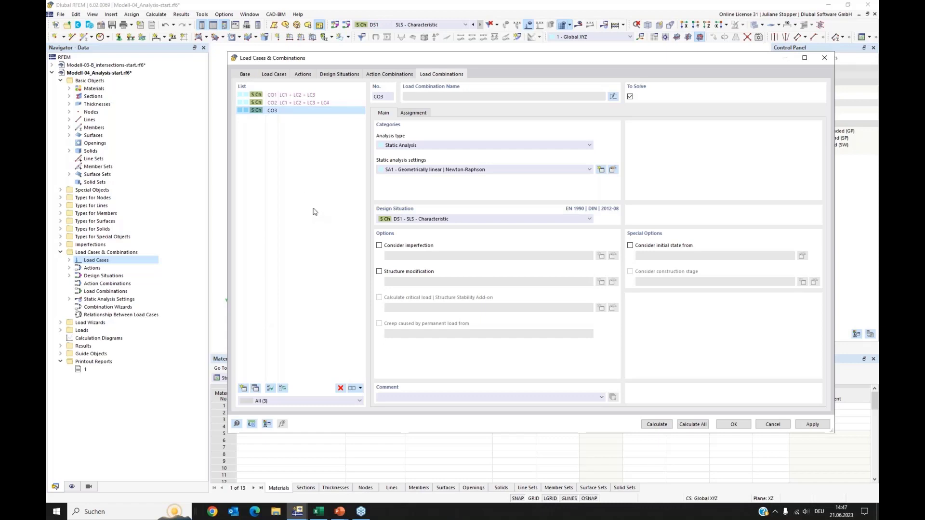
left_click(413, 112)
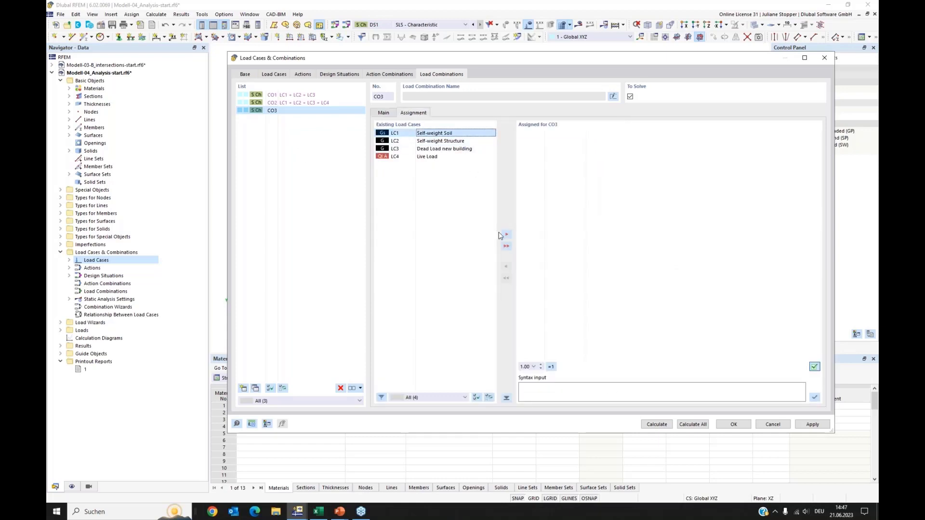
left_click(506, 234)
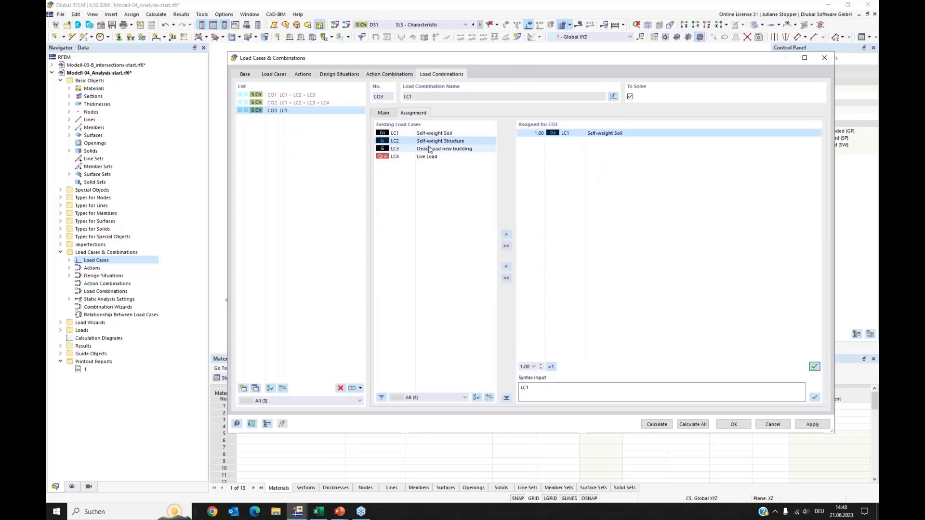
left_click(506, 235)
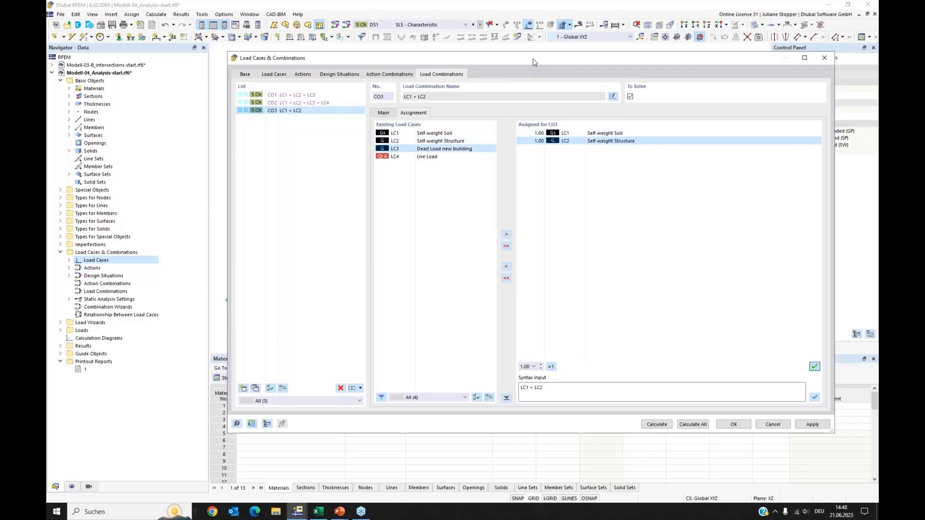
Enable a structure modification for CO3 with the comment "Deactivation of the new building".
left_click_drag(533, 62, 548, 245)
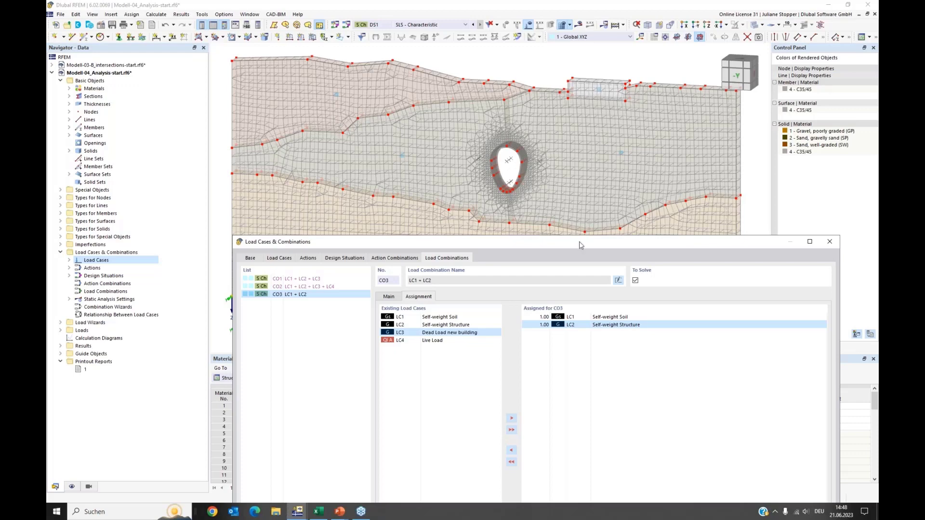
left_click_drag(582, 244, 588, 173)
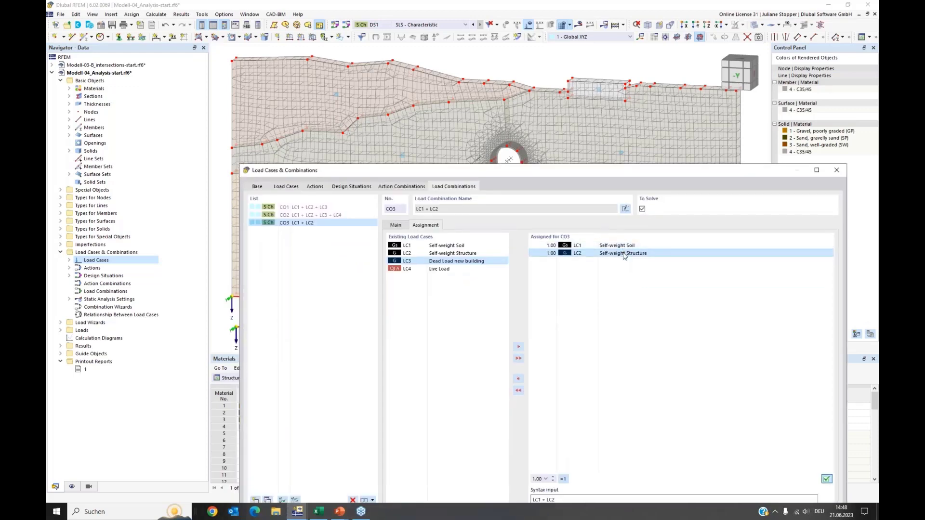
left_click(397, 225)
left_click_drag(517, 170, 524, 136)
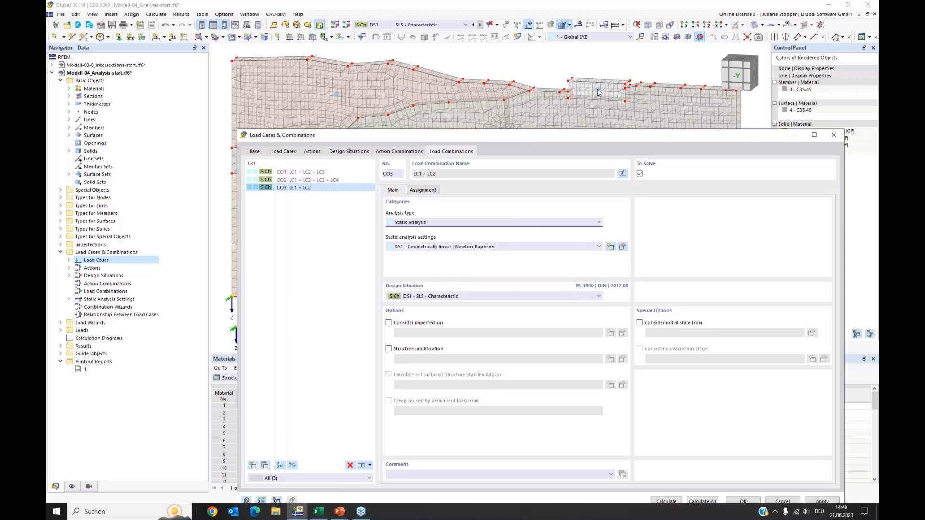
left_click(426, 192)
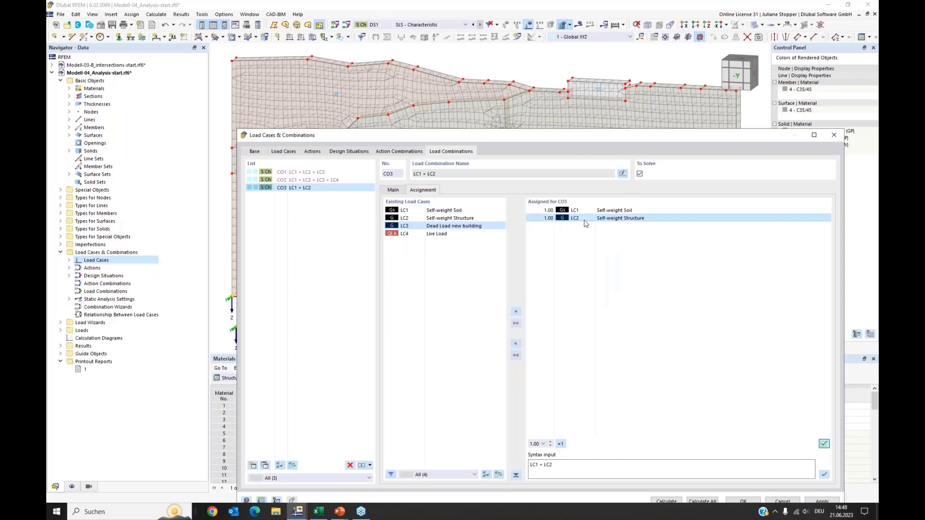
left_click(394, 192)
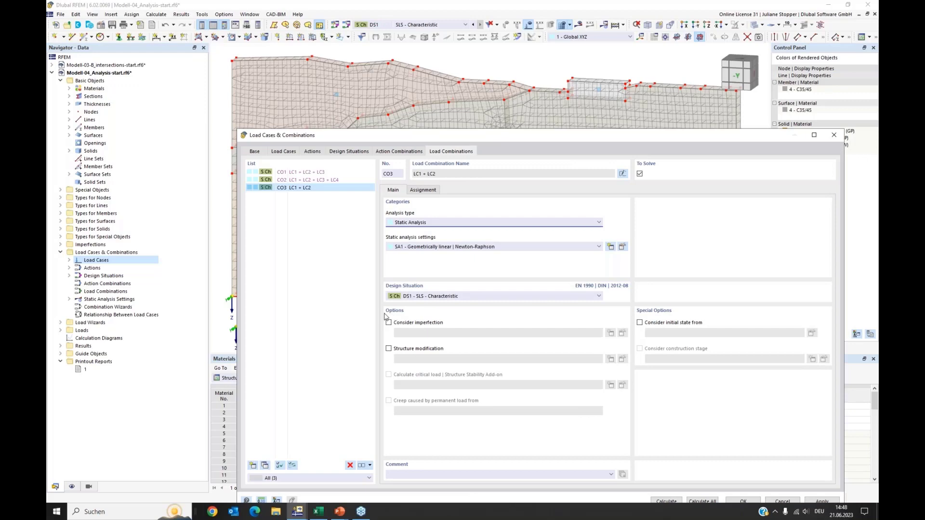
left_click(389, 349)
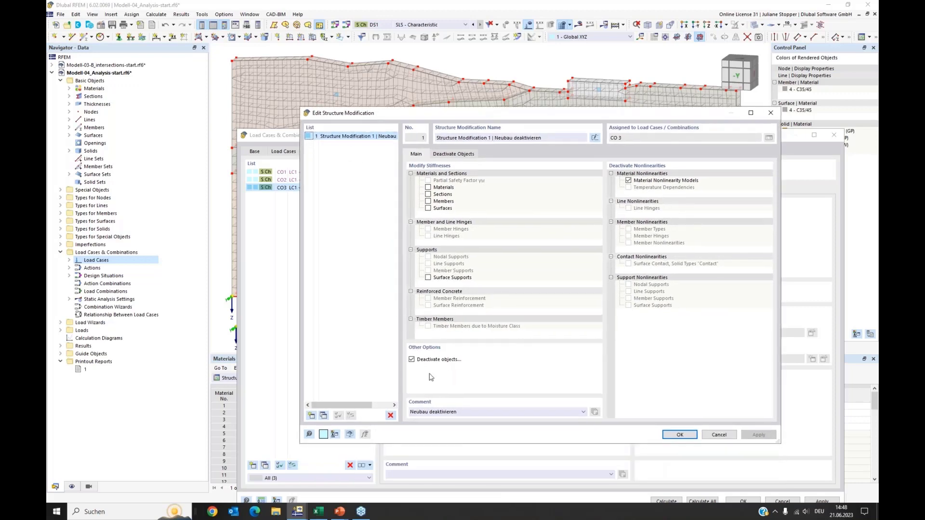
left_click_drag(464, 413, 410, 412)
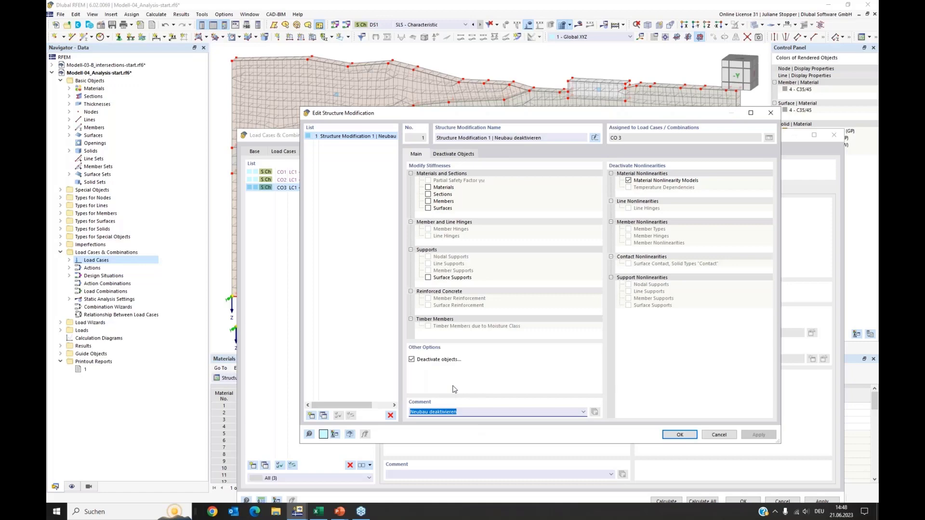
type("ding")
Deactivate solids in the structure modification using object selection OS3 Volumenkörper Neubau set to solid 6, and confirm.
left_click(412, 360)
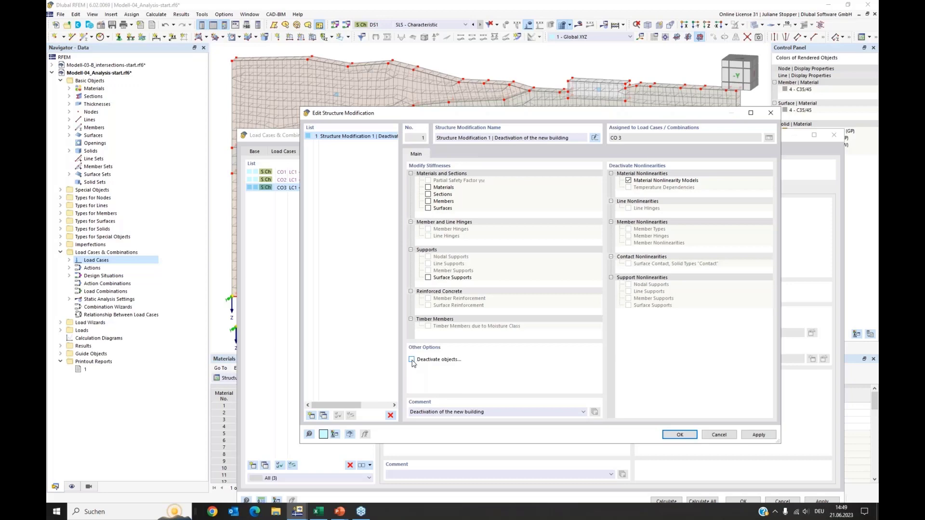
left_click(412, 360)
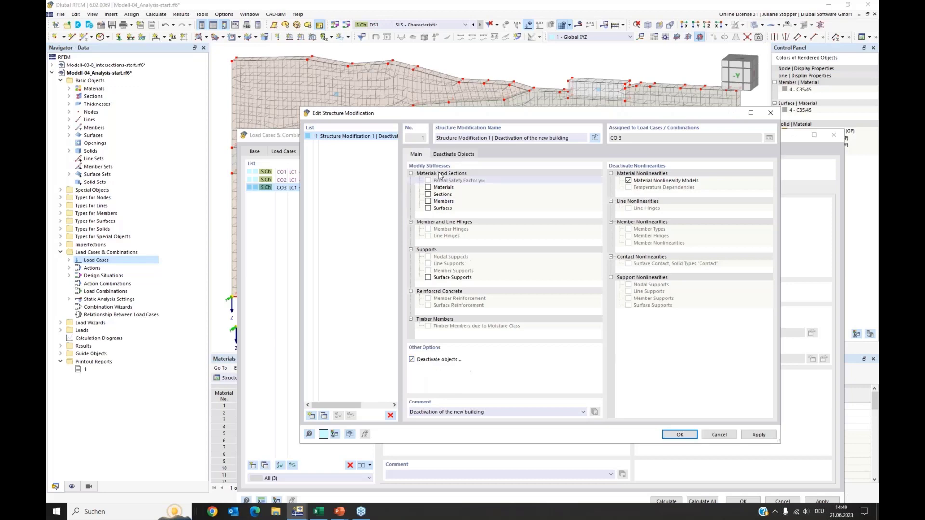
left_click(454, 155)
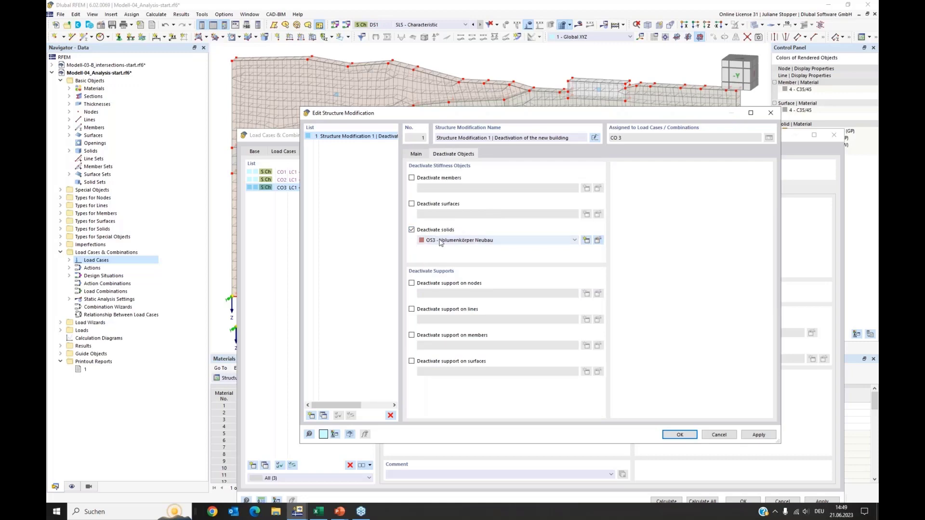
left_click(598, 240)
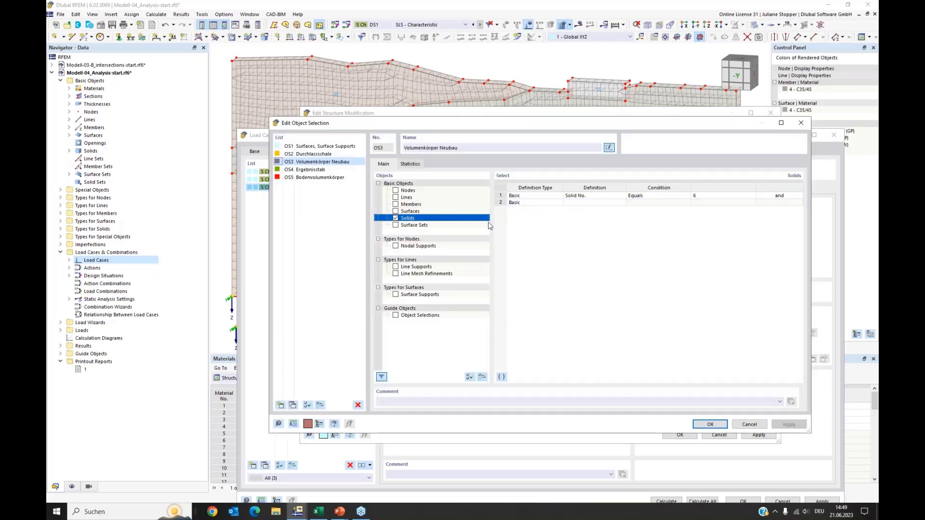
left_click(723, 197)
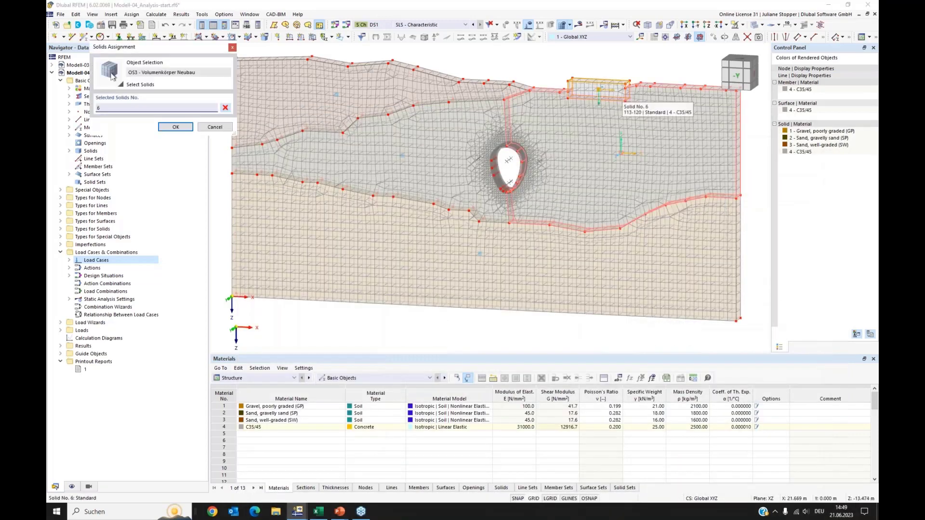
left_click(175, 127)
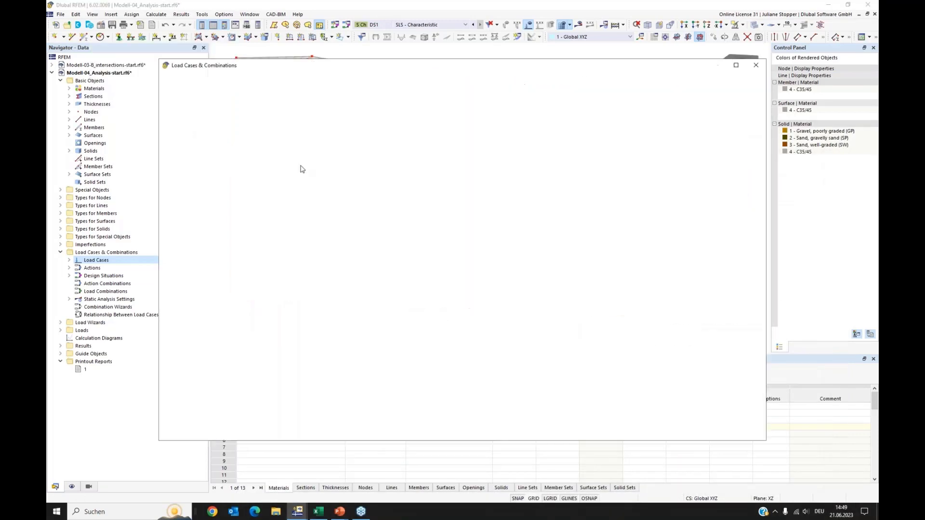
left_click(619, 402)
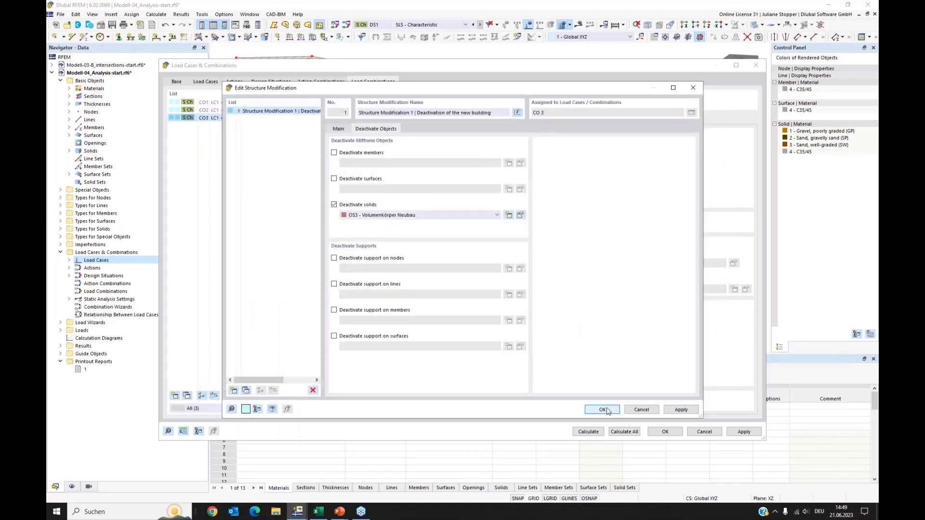
left_click(607, 409)
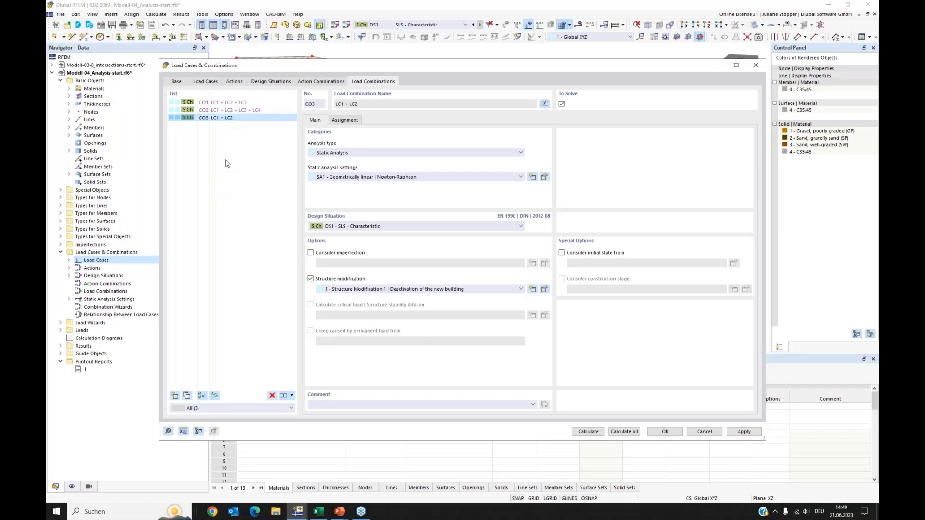
Copy load combination CO3 to create CO4 with LC1 + LC2.
left_click(186, 396)
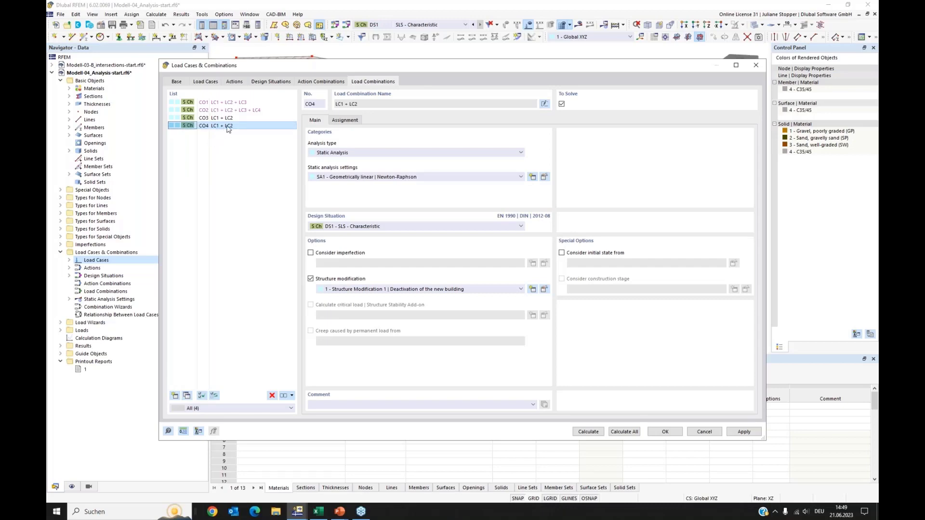
left_click_drag(297, 67, 329, 225)
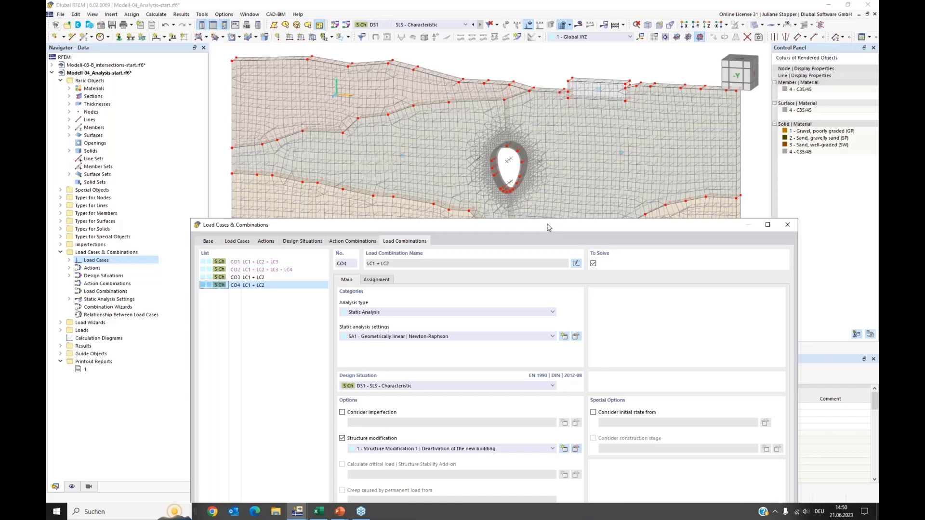
left_click_drag(548, 227, 554, 145)
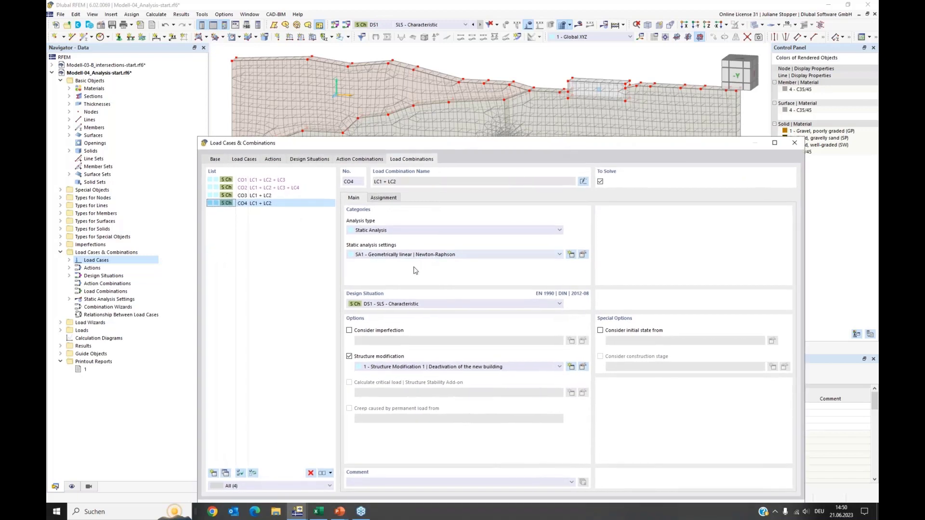
Add static analysis settings SA2 named "SA1 for undeformed structure" with equilibrium for undeformed structure enabled.
left_click(583, 255)
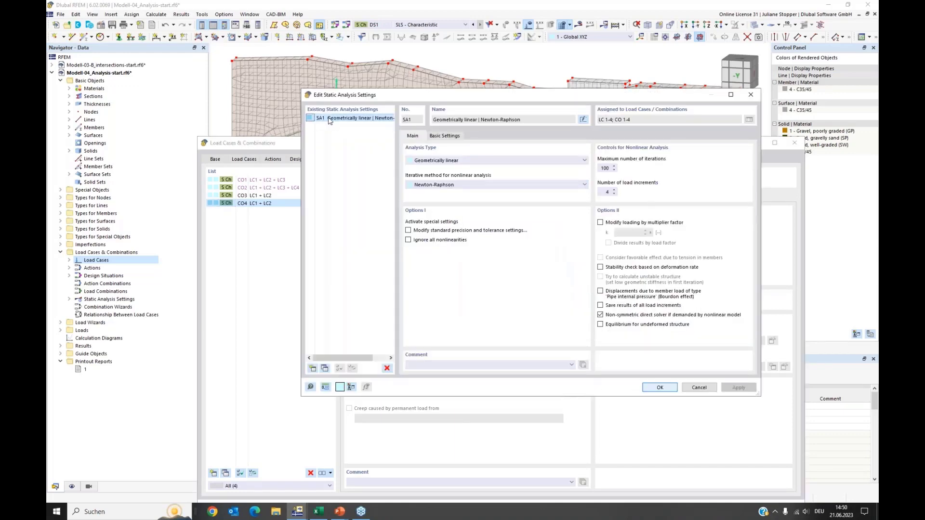
left_click(325, 369)
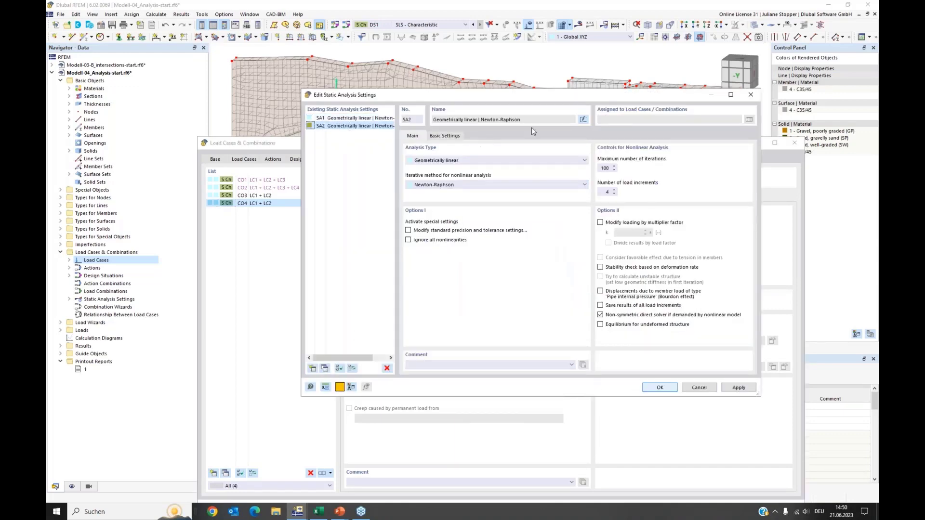
left_click(583, 119)
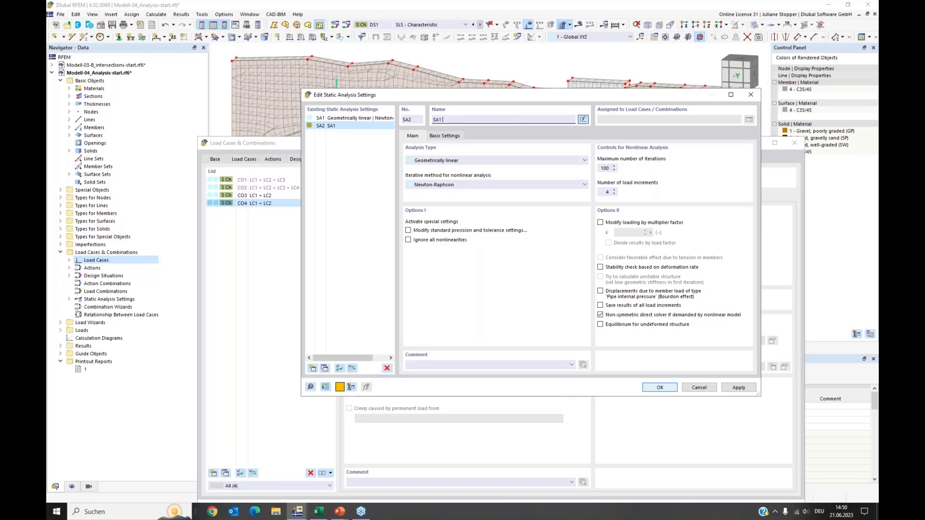
type("SA1 for undeformed structure")
left_click(601, 325)
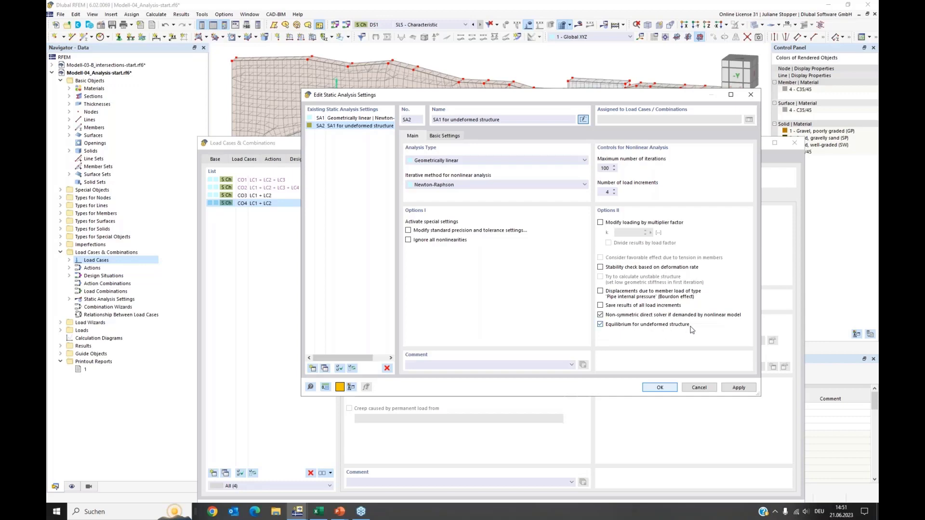
left_click(661, 389)
Assign static analysis settings SA2 - SA1 for undeformed structure to CO4.
left_click(415, 254)
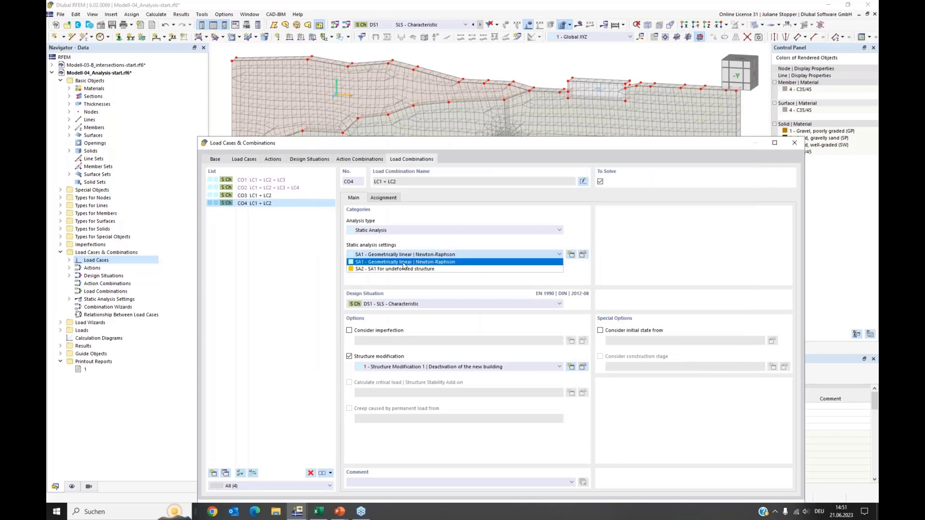
left_click(405, 269)
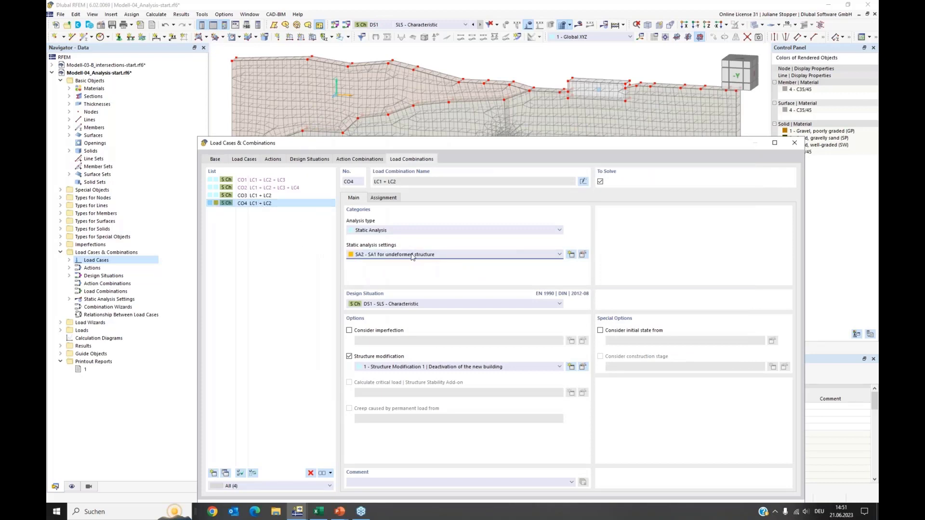
left_click_drag(421, 143, 421, 83)
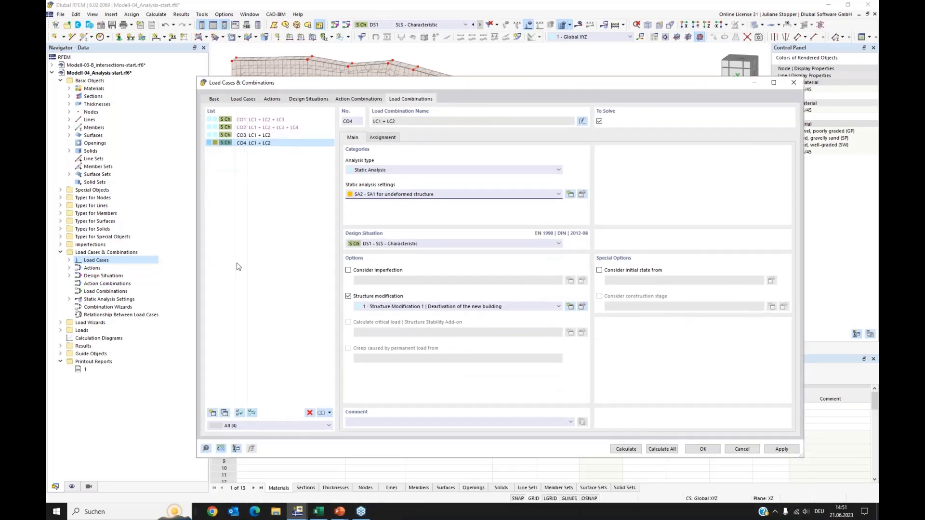
left_click(238, 267)
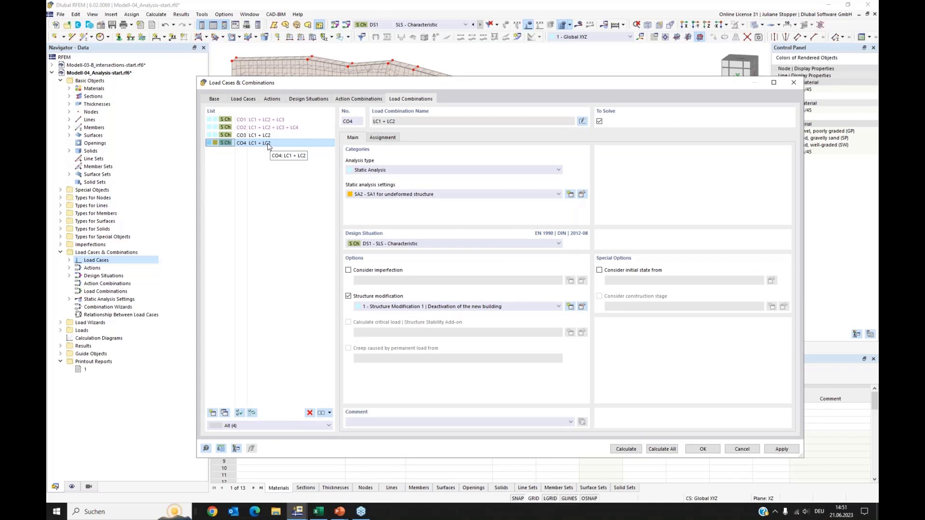
For load combinations CO1 and CO2, enable considering the initial state from CO4 - LC1 + LC2 and confirm.
left_click(253, 121)
left_click(254, 128, "shift")
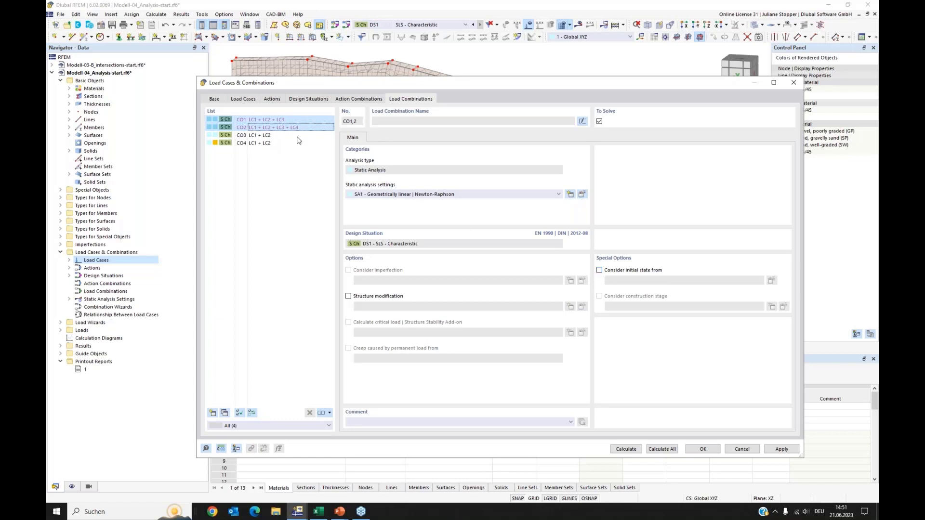
left_click(600, 271)
left_click(712, 280)
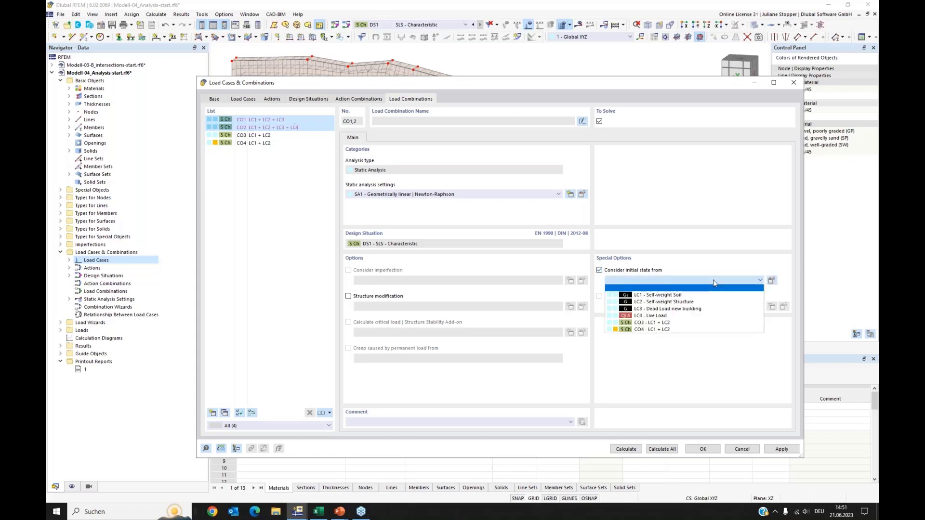
left_click(648, 329)
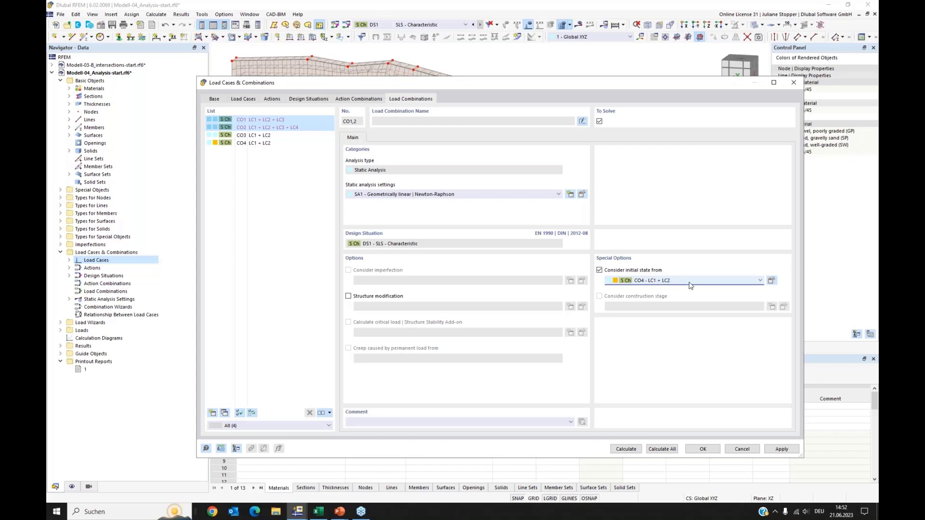
left_click(703, 449)
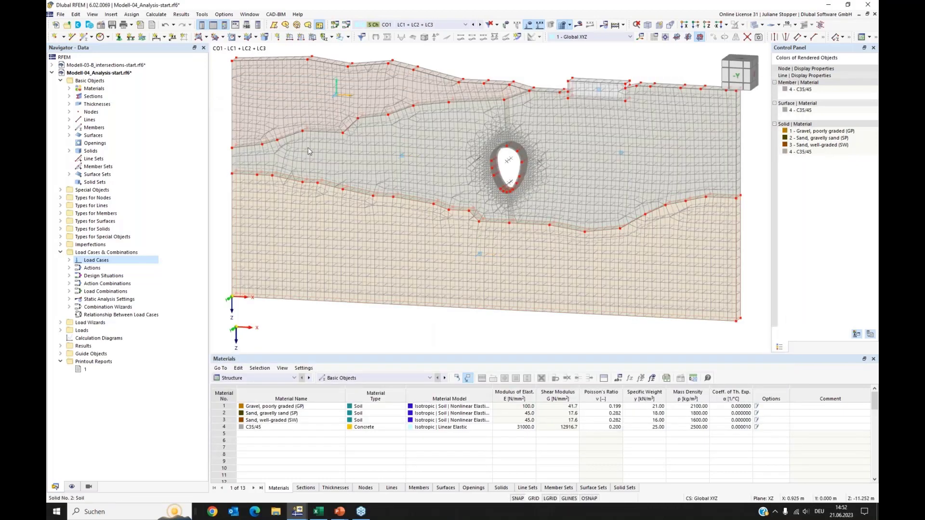
Apply a uniform surface load of 100 kN/m² in LC3 - Dead Load new building to surface 119.
scroll(307, 147, "down", 1)
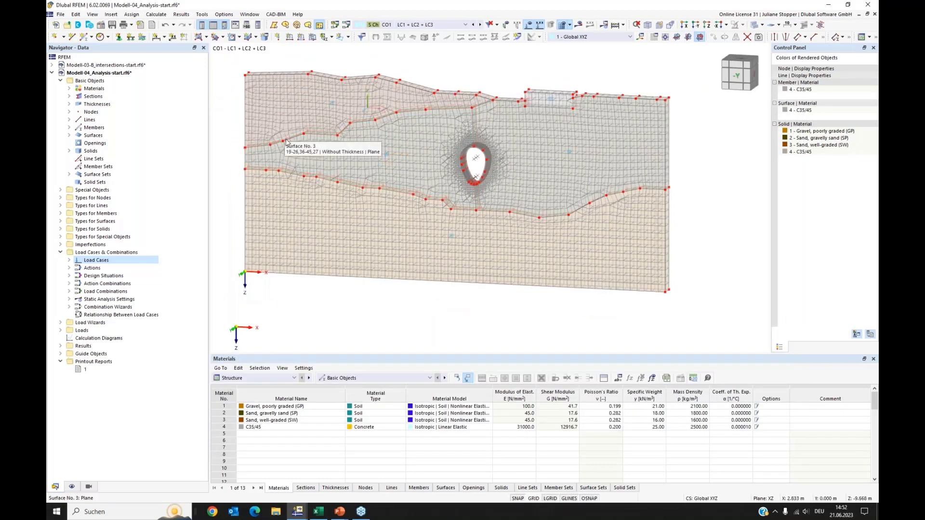
left_click(60, 331)
left_click(70, 354)
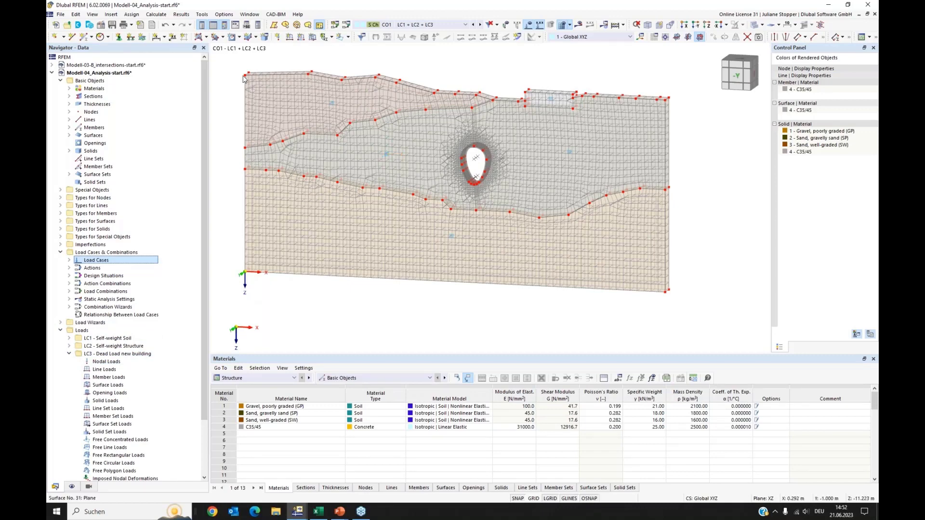
left_click(313, 39)
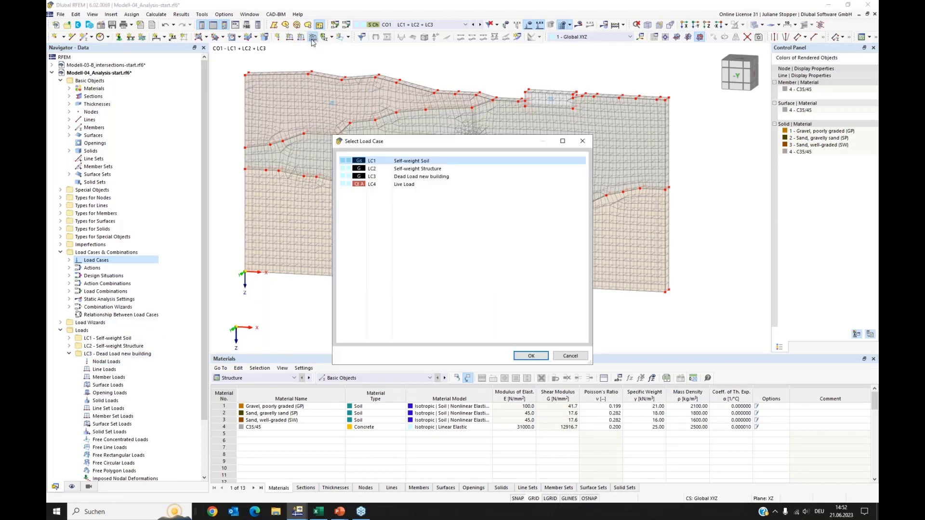
left_click(416, 177)
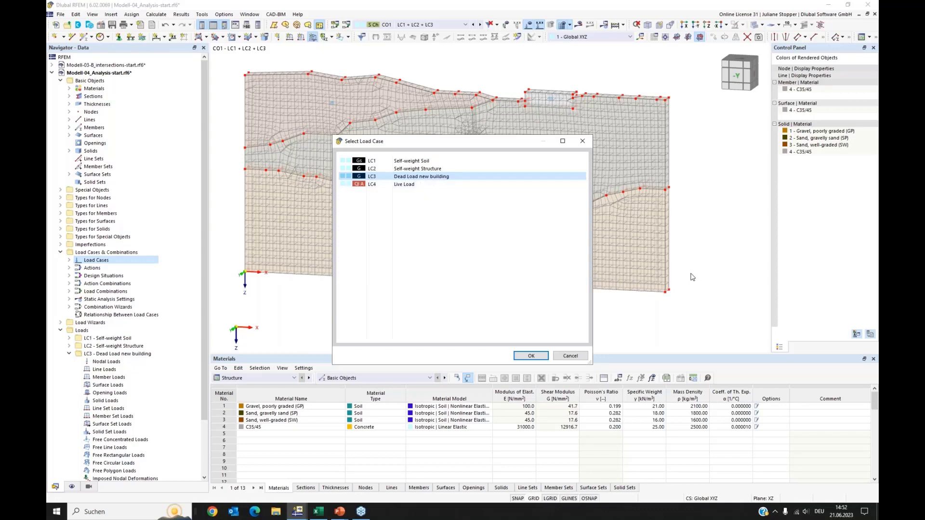
left_click(531, 355)
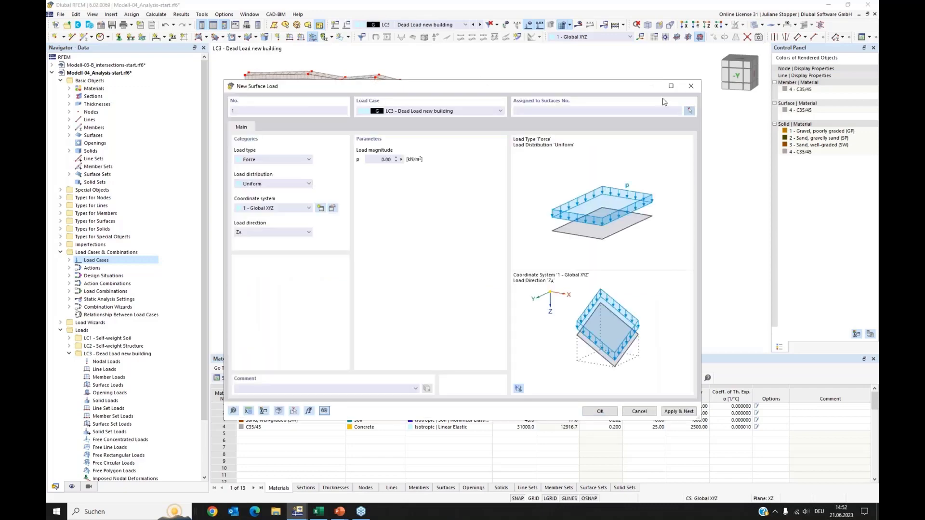
left_click(690, 111)
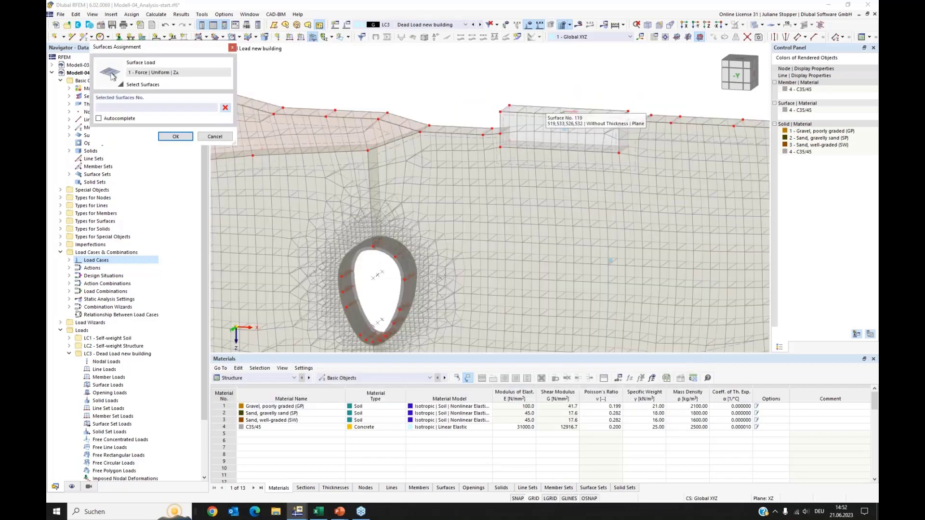
left_click(544, 115)
left_click(175, 137)
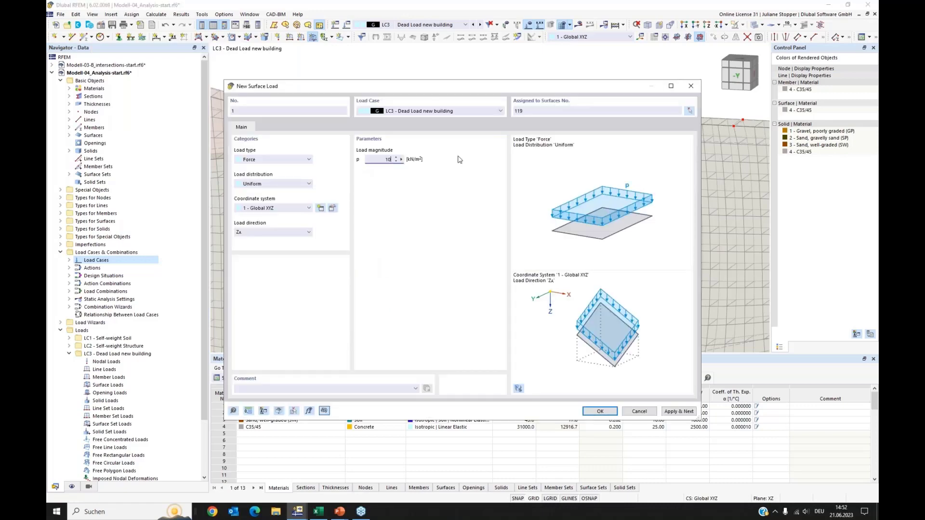
left_click(607, 413)
left_click(607, 413)
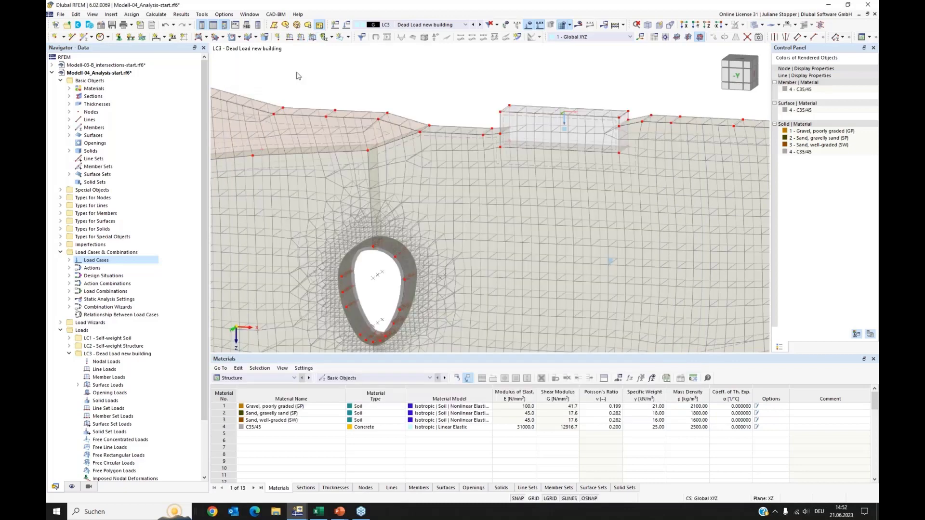
Apply a uniform surface load of 125 kN/m² in LC4 - Live Load to surface 119.
left_click(311, 38)
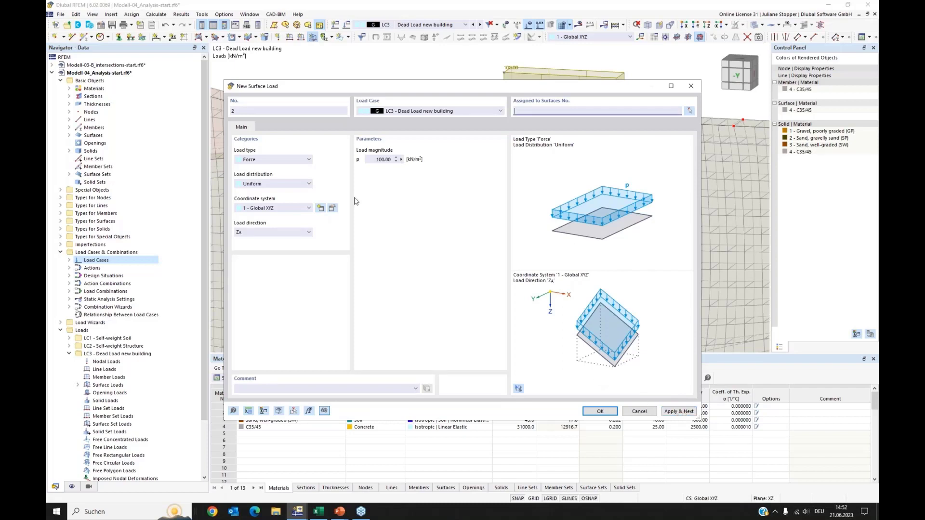
left_click(467, 111)
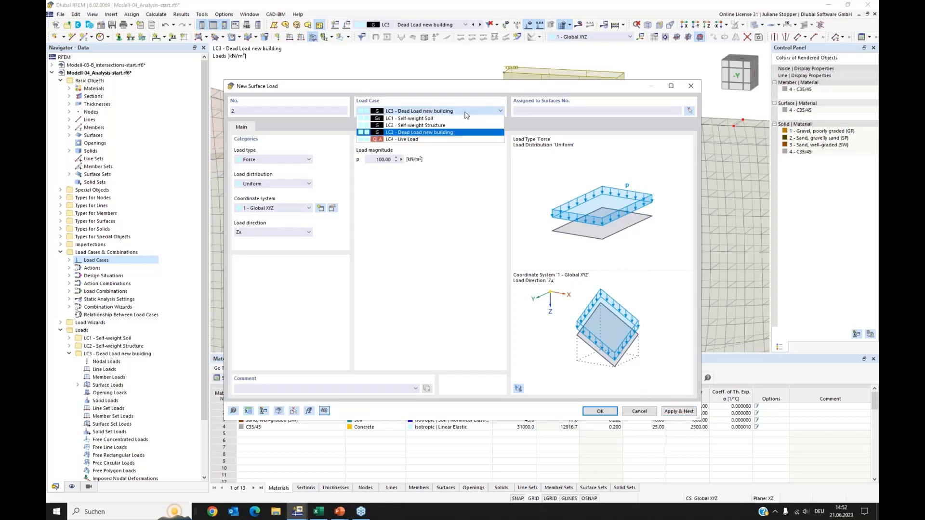
left_click(434, 140)
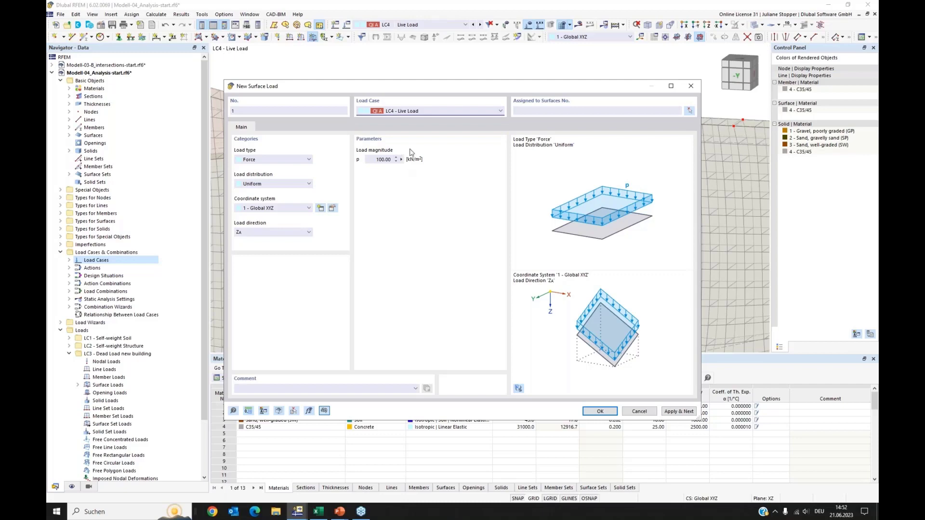
left_click(691, 112)
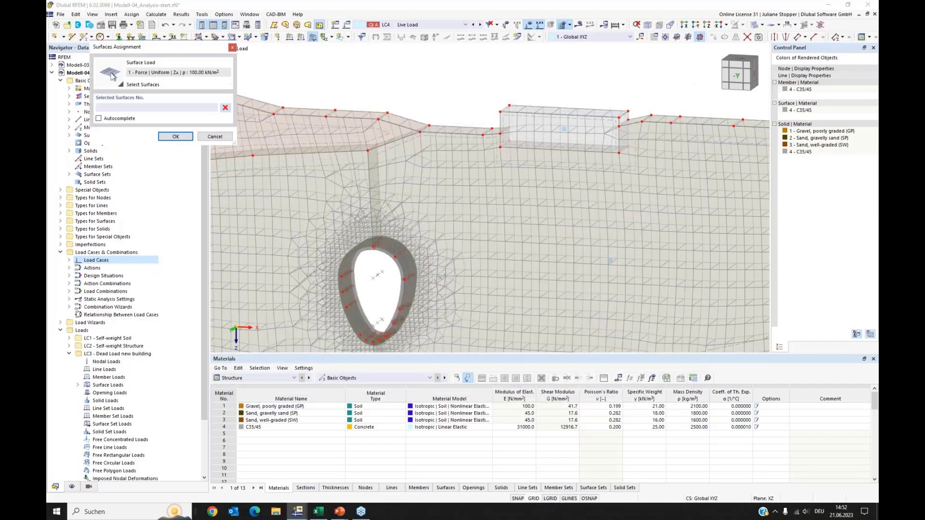
left_click(543, 106)
left_click(175, 137)
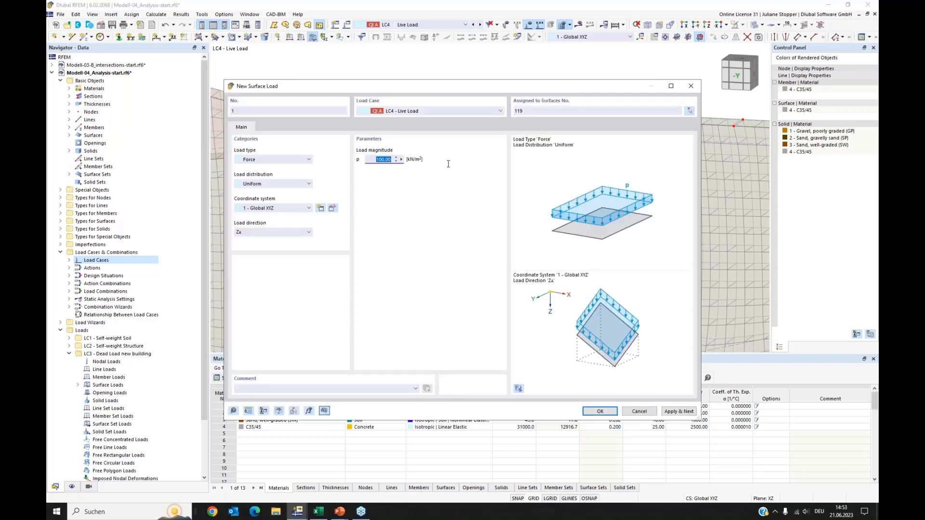
type("125")
left_click(608, 415)
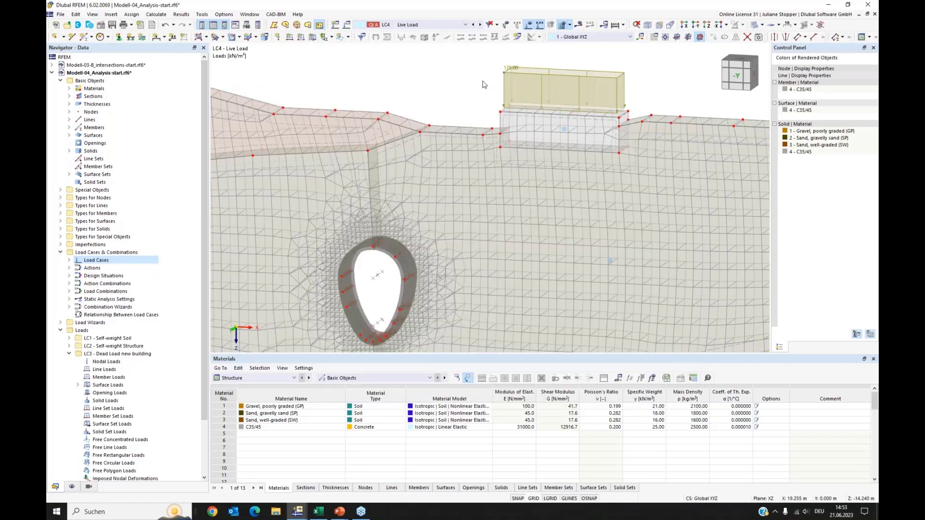
Step through the load cases and inspect the loads of CO2 on the model in rendered solid display.
scroll(485, 84, "down", 2)
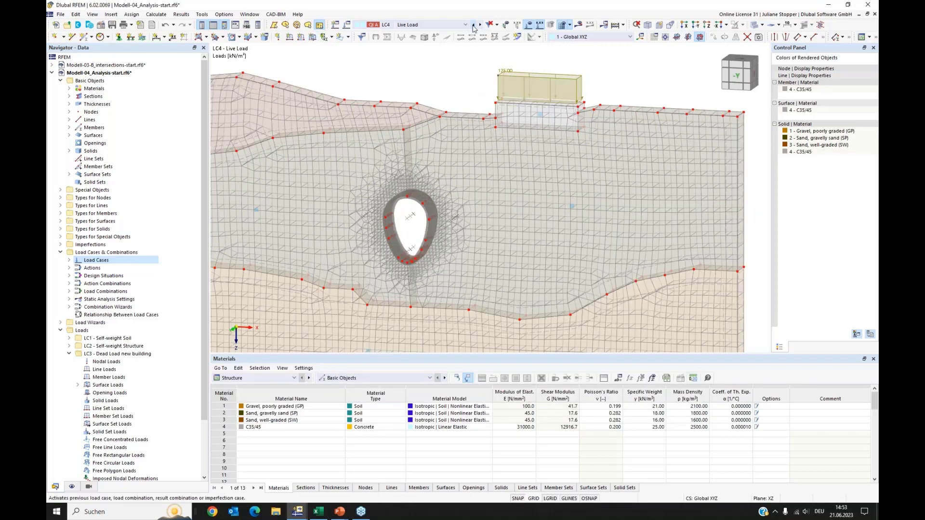
left_click(473, 25)
left_click(480, 25)
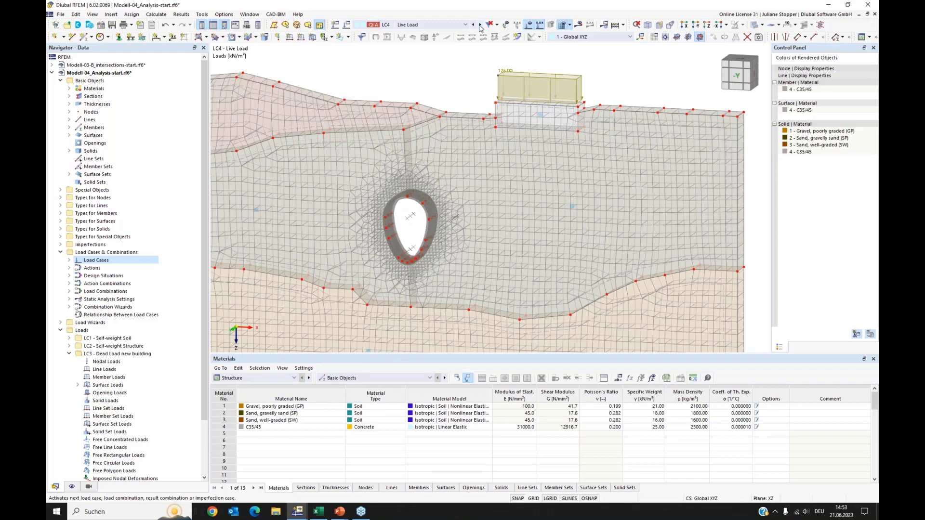
left_click(473, 25)
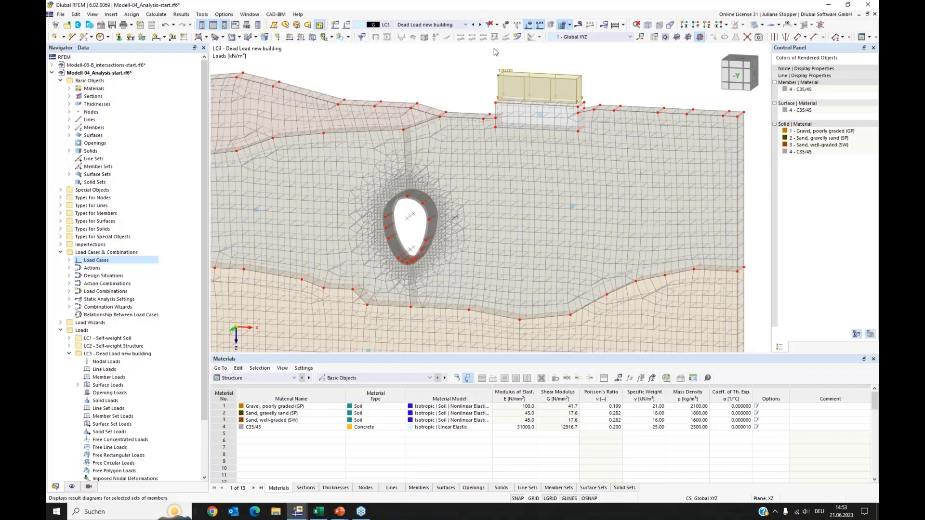
left_click(466, 25)
left_click(469, 87)
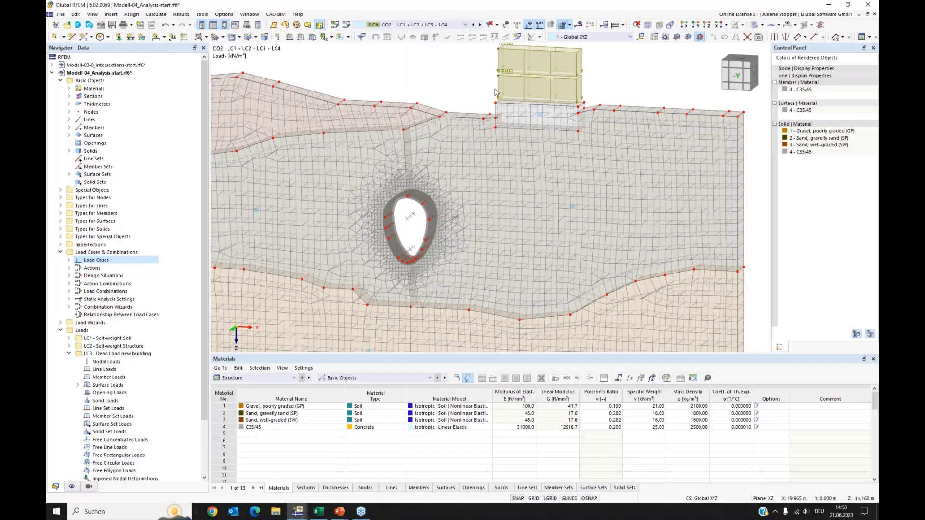
scroll(470, 87, "down", 2)
middle_click_drag(411, 76, 473, 94)
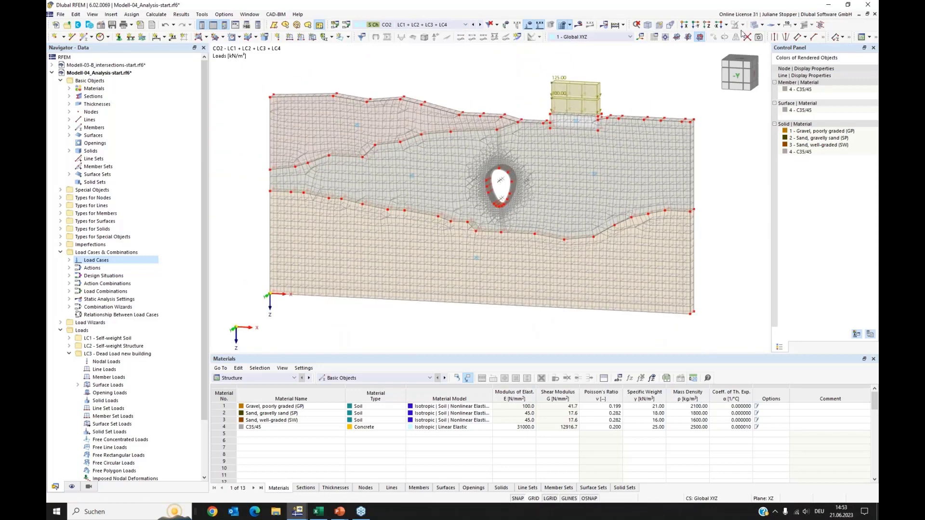
left_click(648, 27)
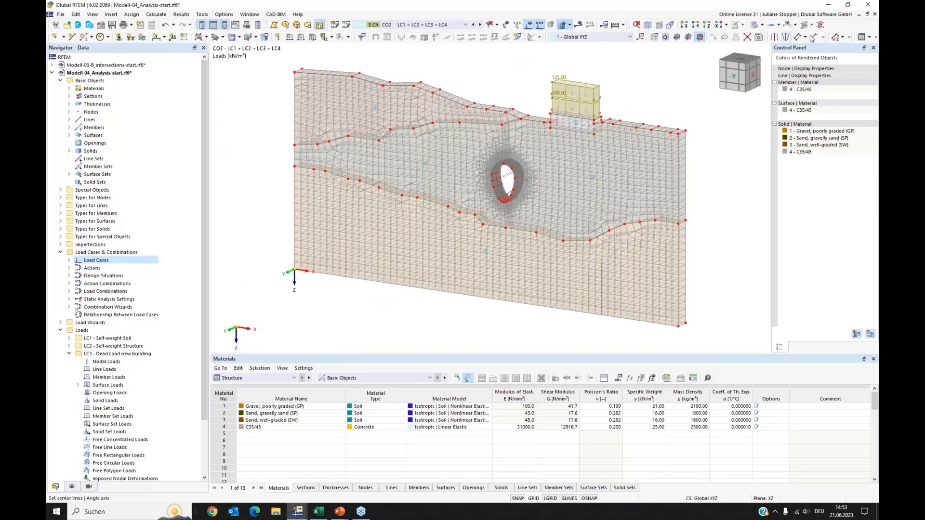
left_click(755, 24)
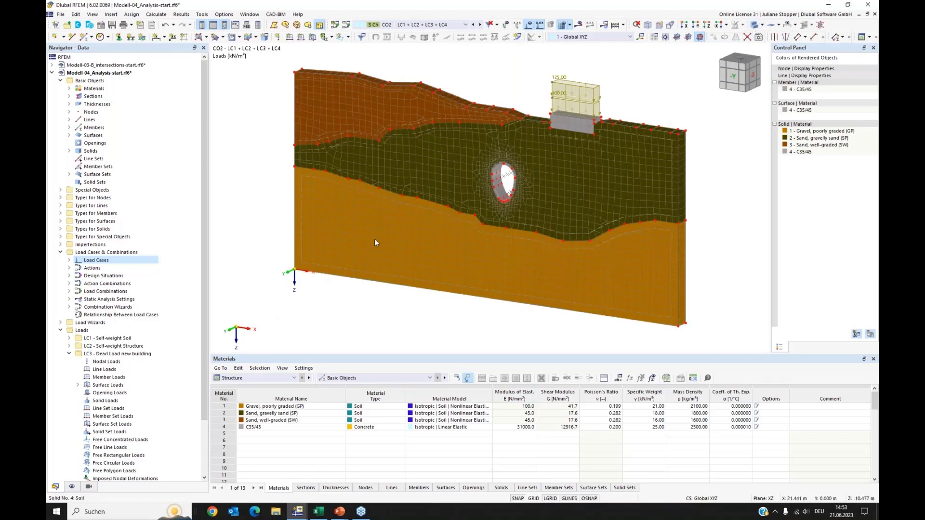
middle_click_drag(376, 241, 424, 219, "ctrl")
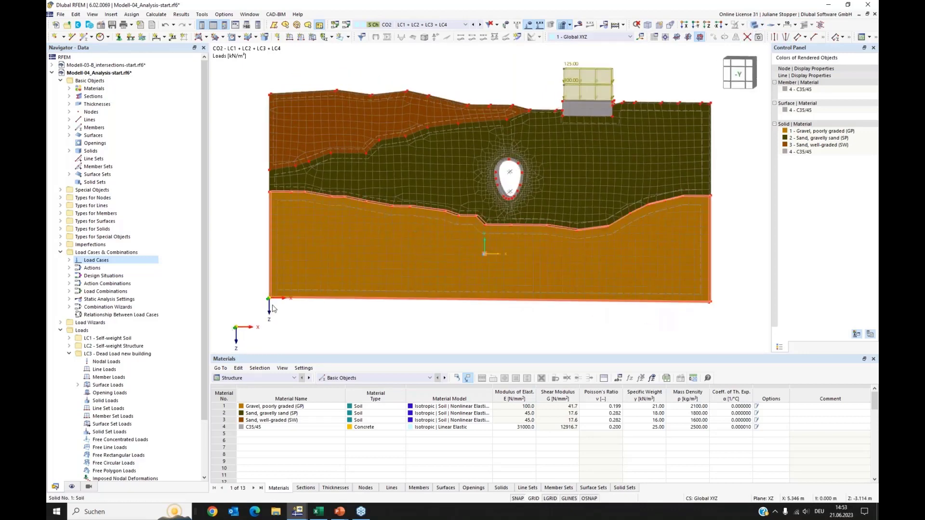
left_click(60, 253)
left_click(60, 268)
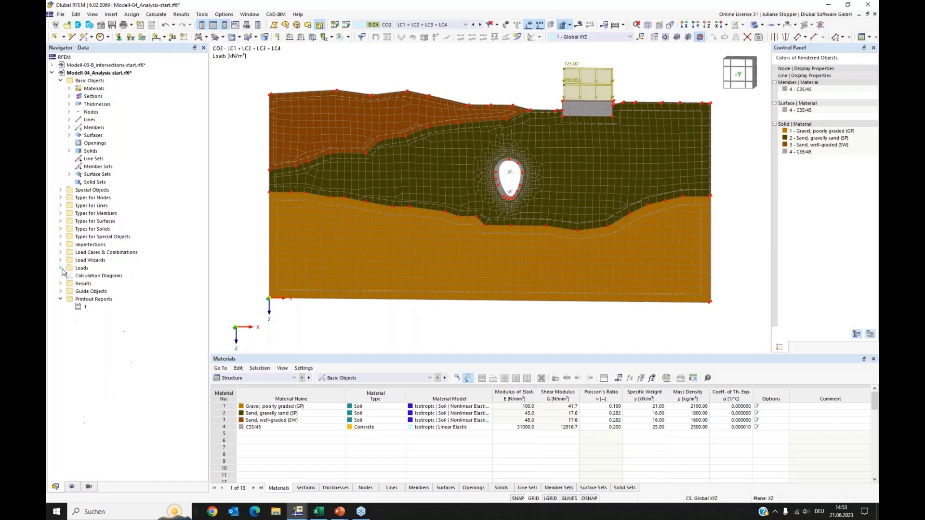
right_click(86, 301)
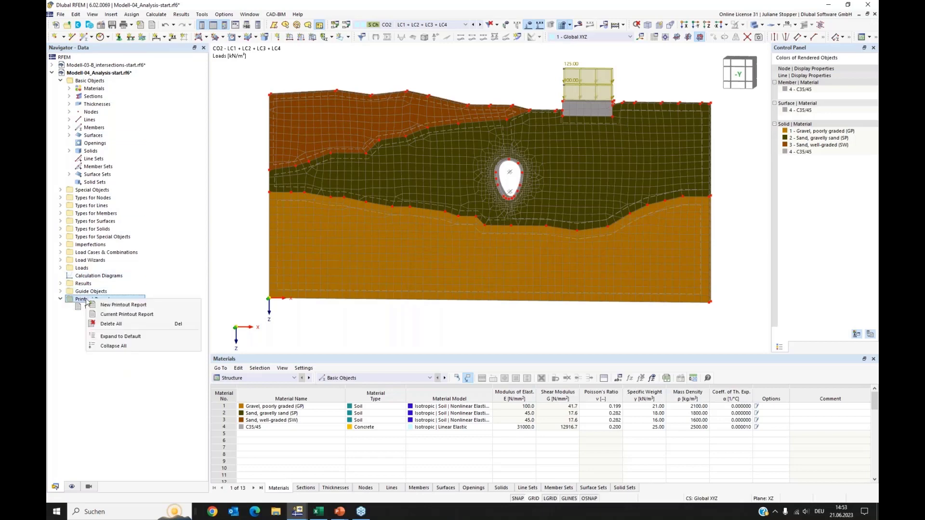
left_click(116, 306)
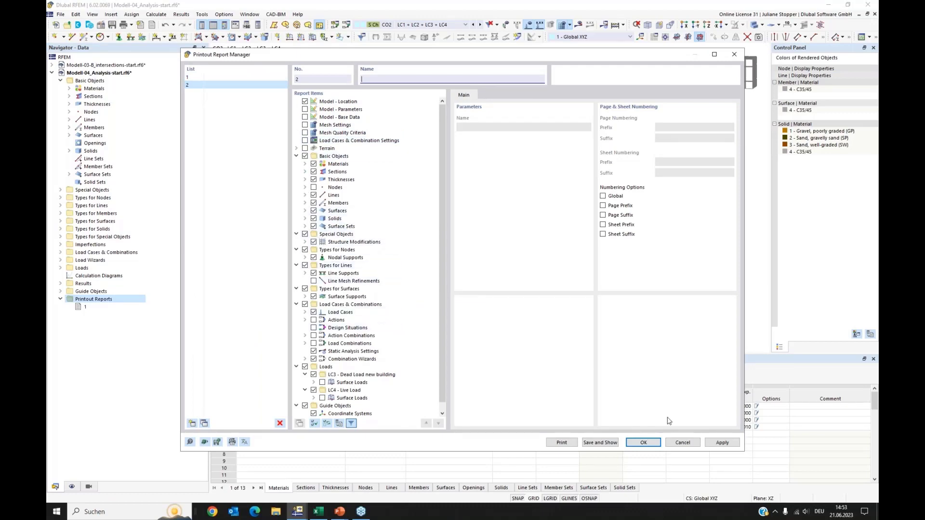
left_click(682, 443)
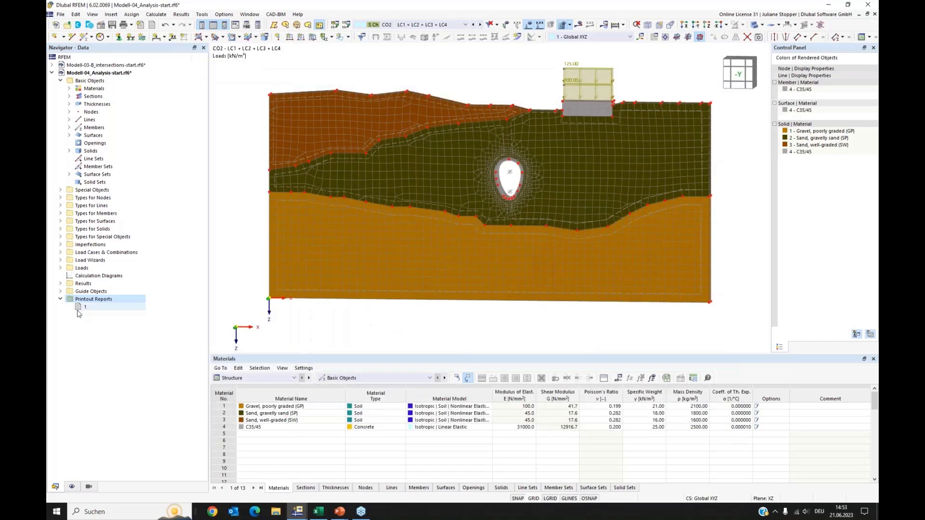
Open printout report 1 and scroll through its pages.
left_click(81, 308)
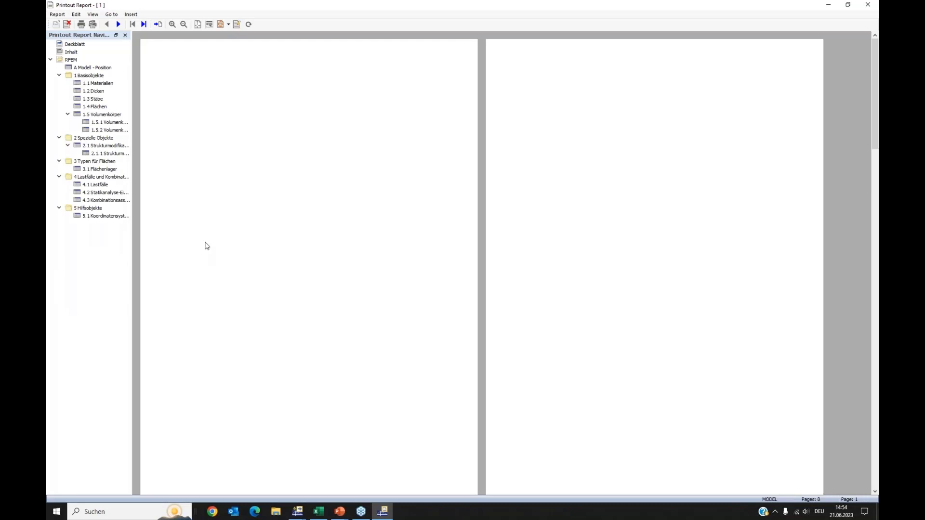
scroll(251, 232, "down", 5)
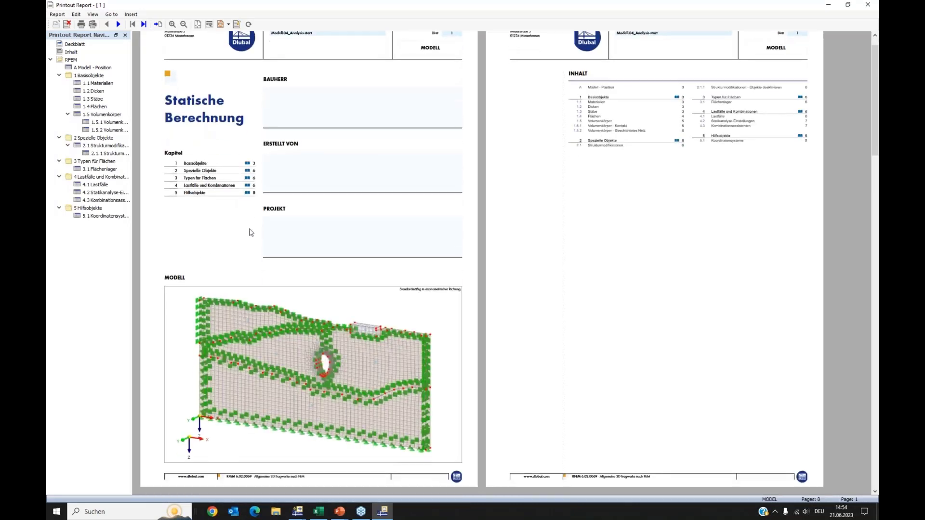
scroll(254, 234, "down", 2)
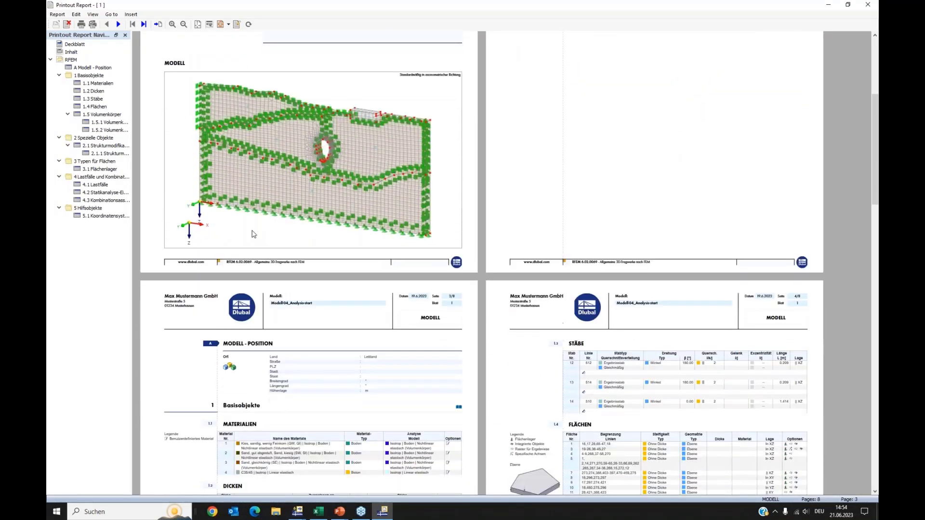
scroll(252, 231, "up", 6)
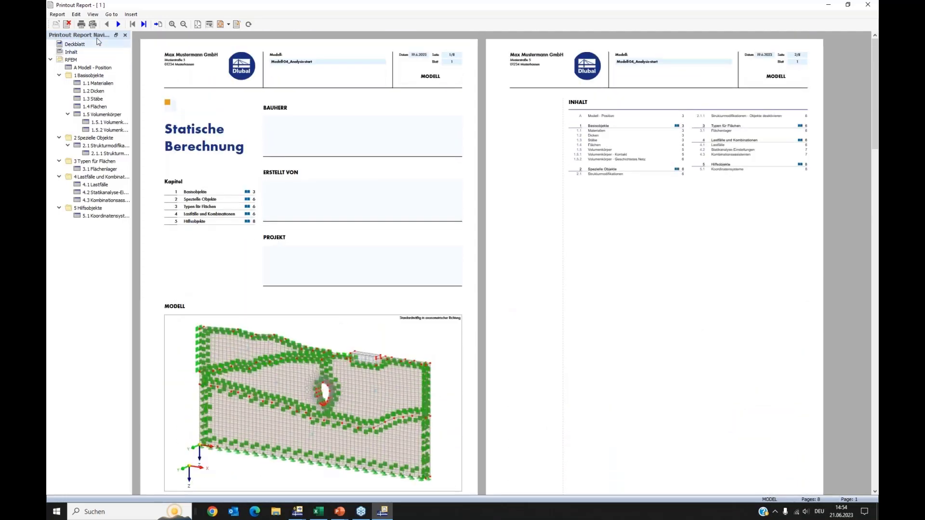
Set the printout report language to English and close the printout report window.
left_click(76, 14)
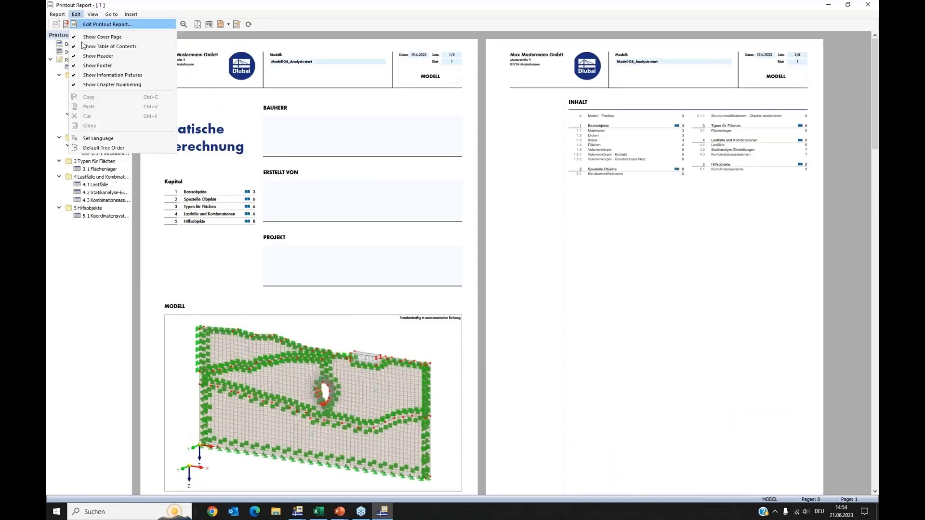
left_click(95, 139)
left_click(424, 190)
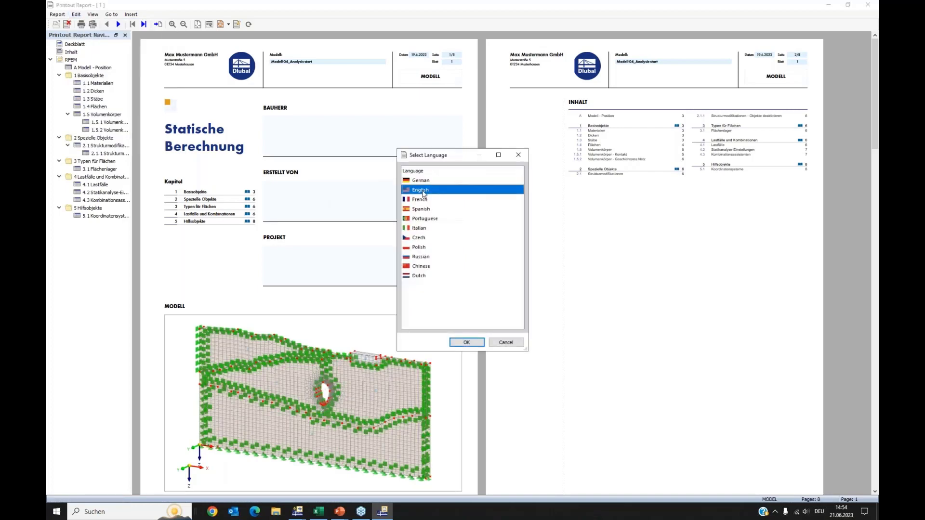
left_click(475, 345)
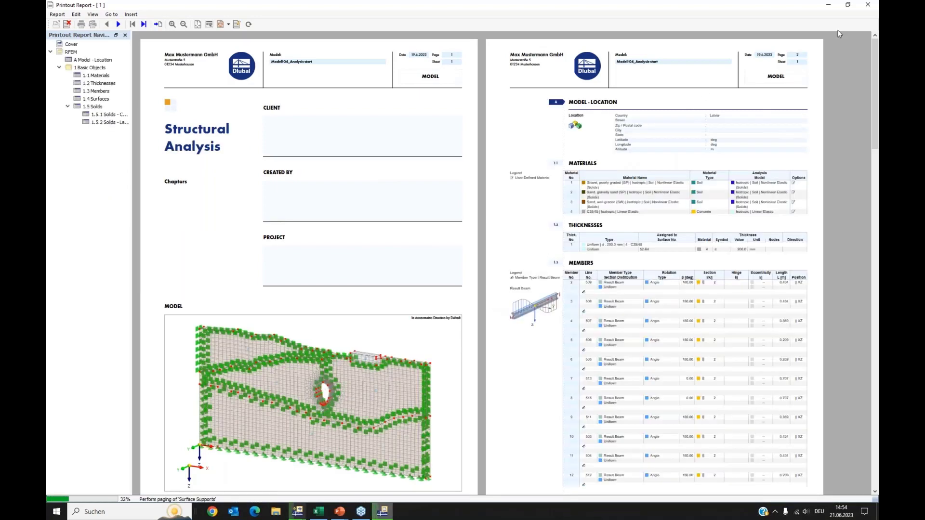
left_click(869, 6)
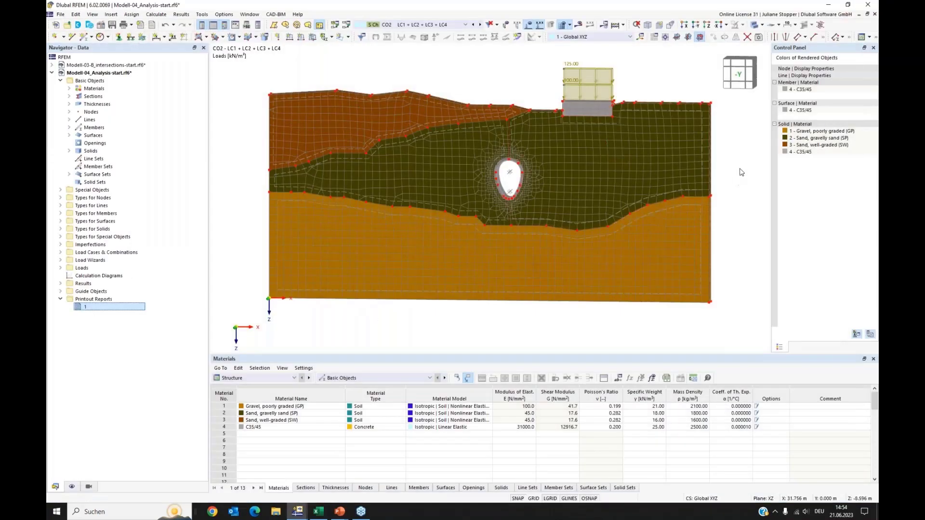
Print the current CO2 load graphic to the printout report, using the current window only.
left_click(60, 14)
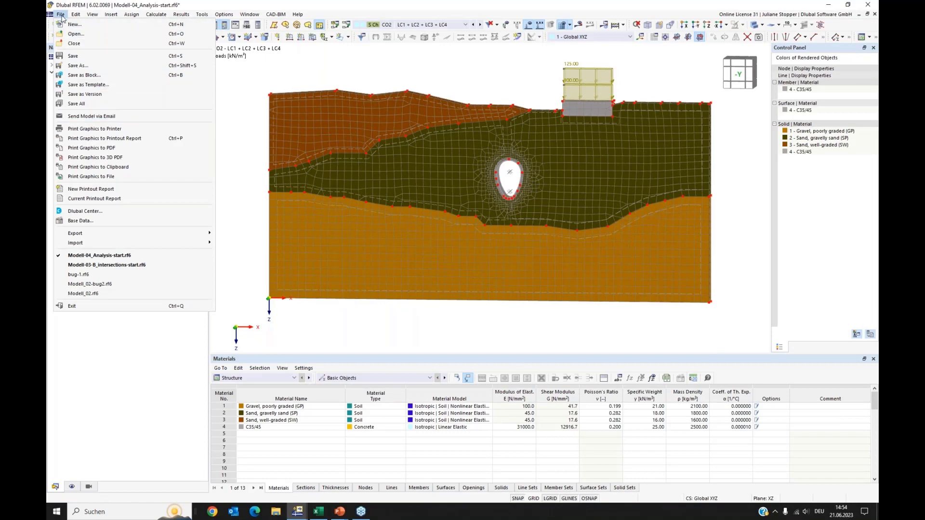
left_click(97, 140)
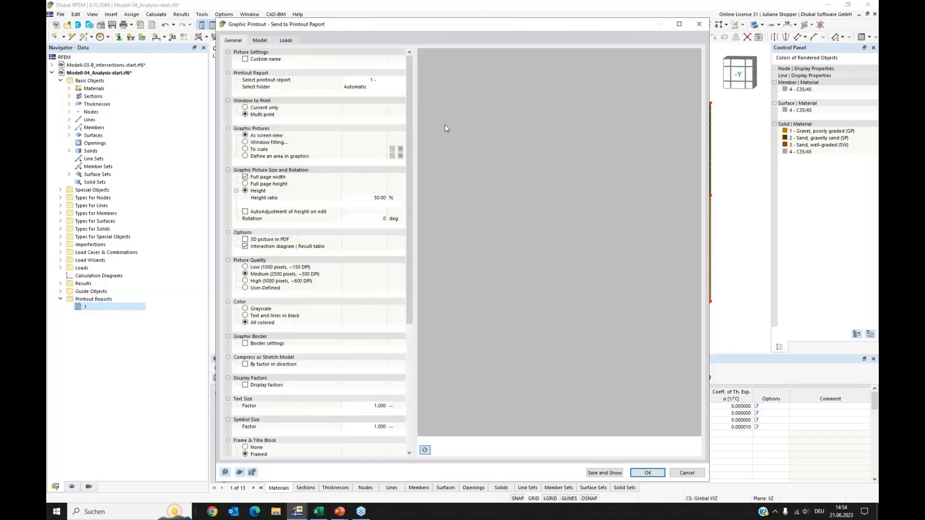
left_click(245, 108)
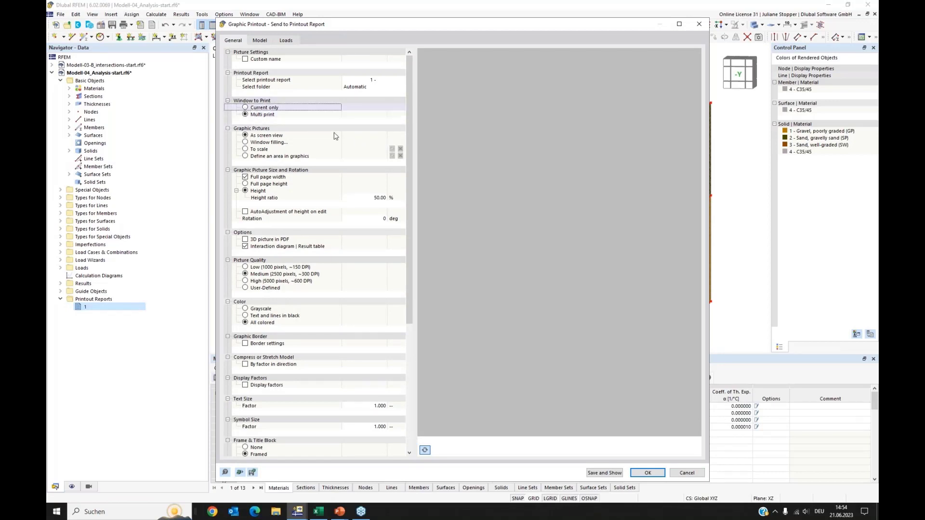
left_click(245, 107)
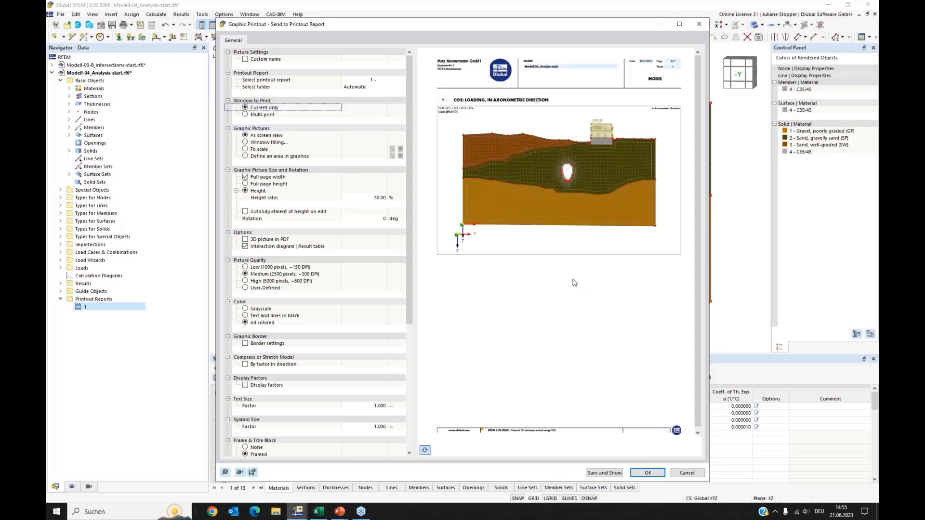
left_click(648, 474)
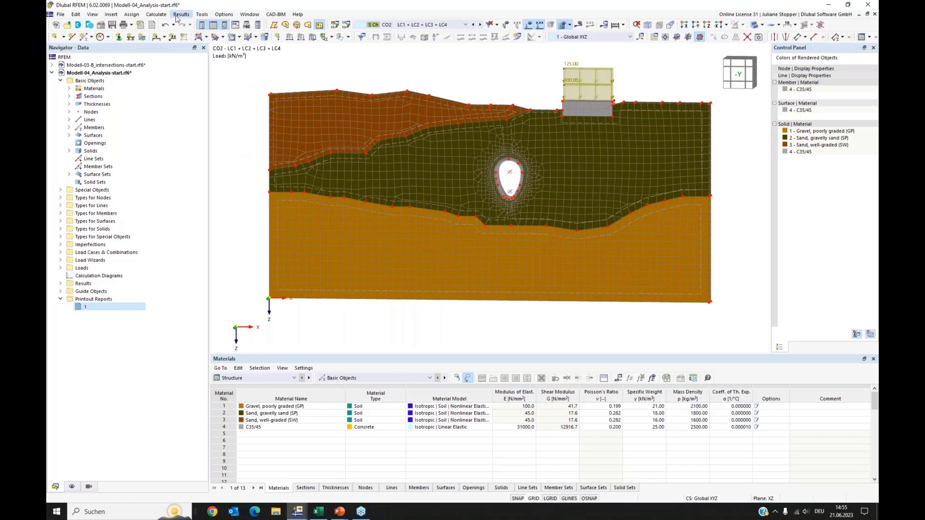
Calculate load combination CO4 - LC1 + LC2 on its own.
left_click(157, 15)
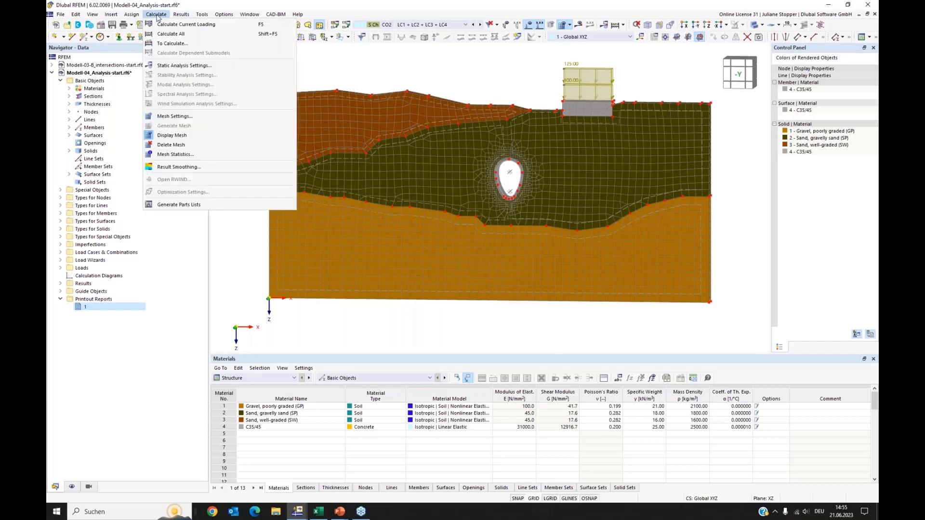
left_click(167, 44)
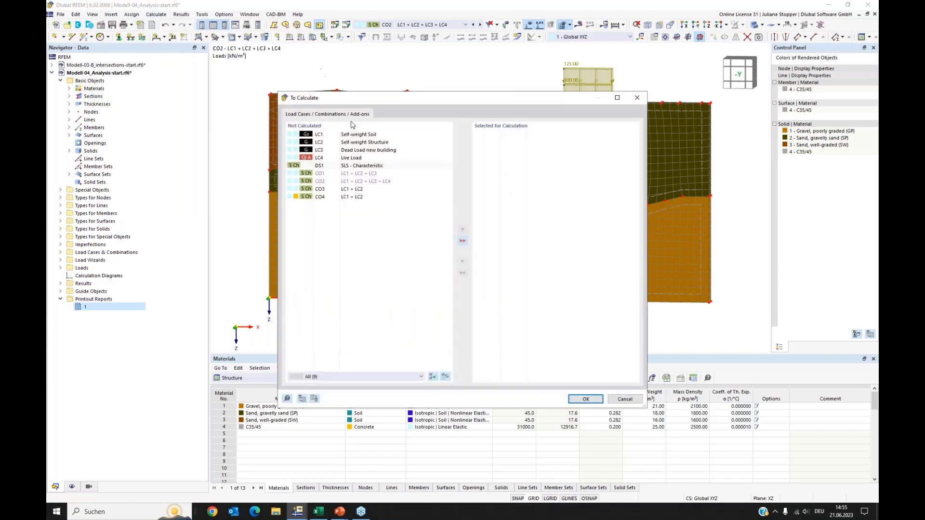
left_click(336, 197)
left_click(463, 229)
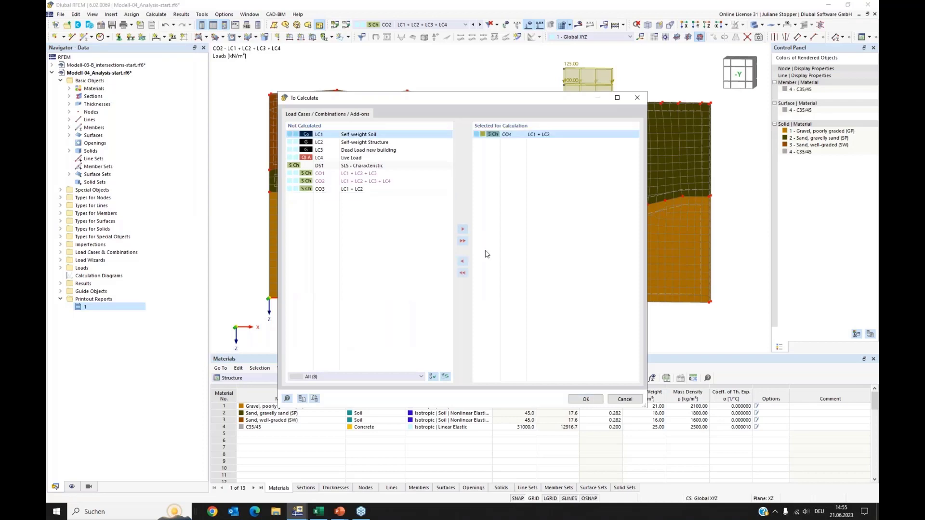
left_click(592, 399)
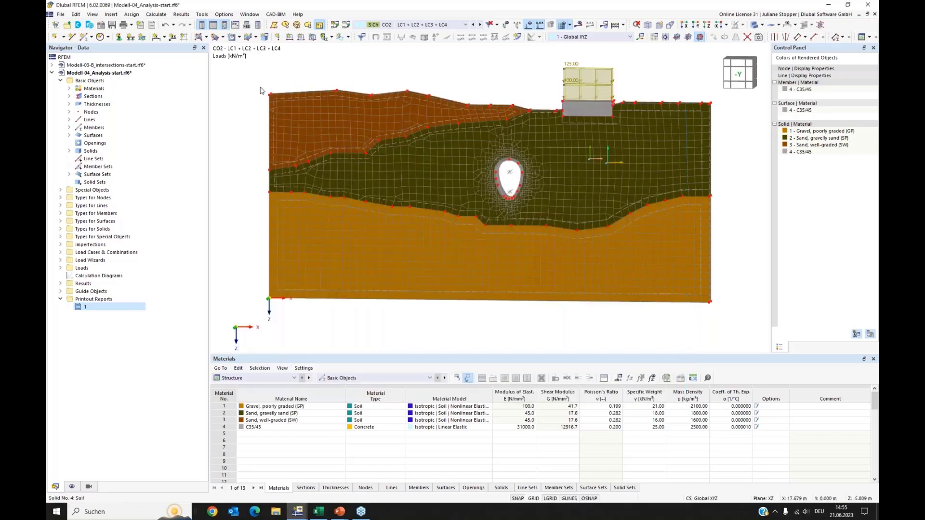
Calculate design situation DS1 - SLS - Characteristic.
left_click(157, 14)
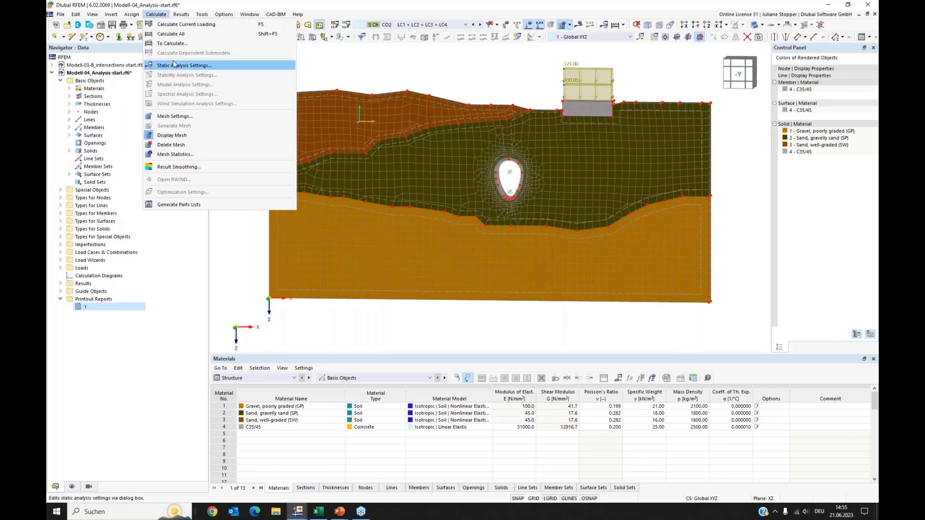
key("Escape")
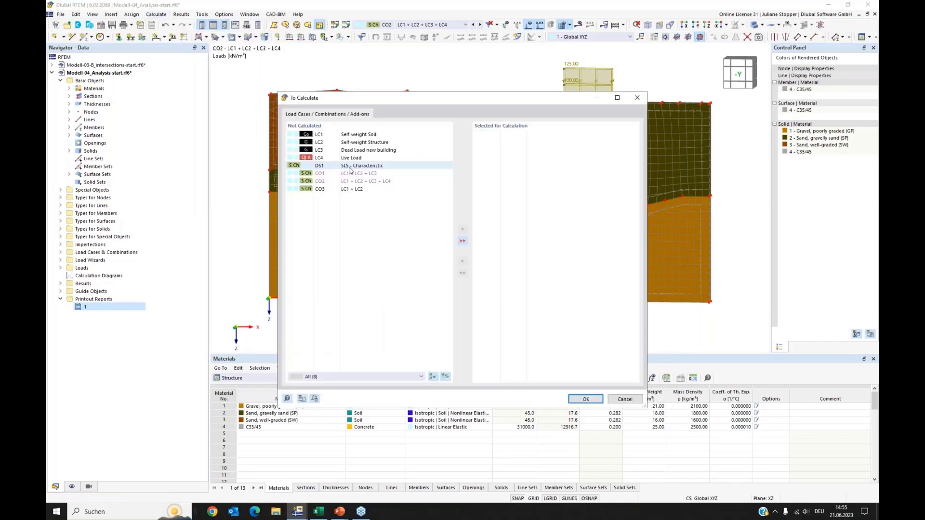
left_click(349, 168)
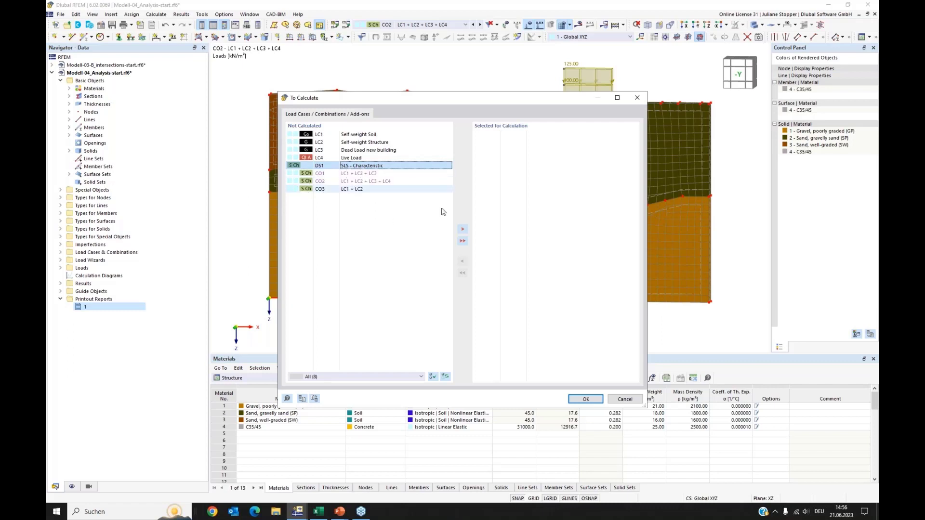
left_click(461, 231)
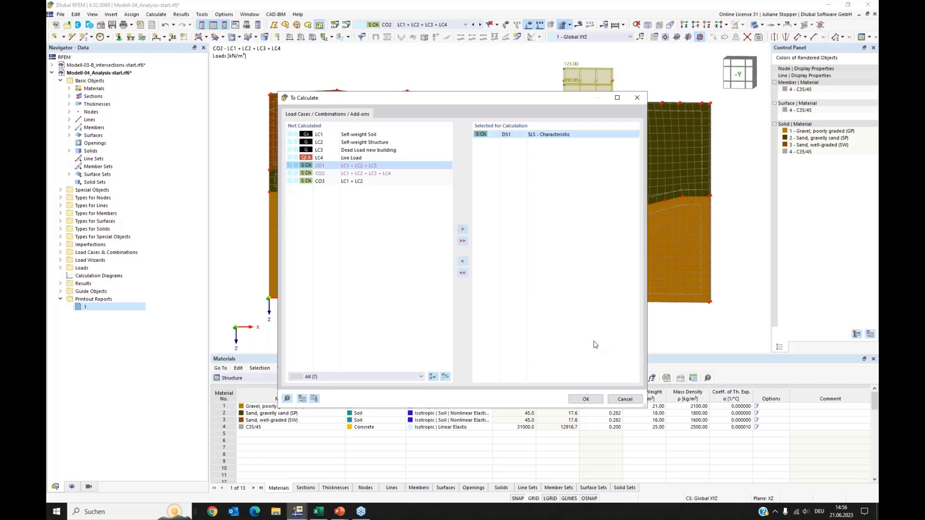
left_click(585, 400)
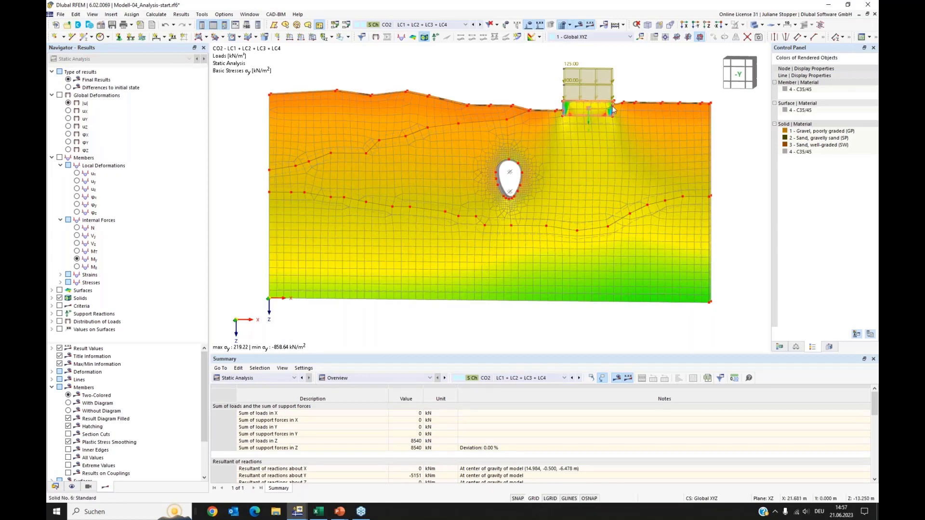
Restrict the result display to the solids object selection OSS - Bodenvolumen.
left_click(829, 347)
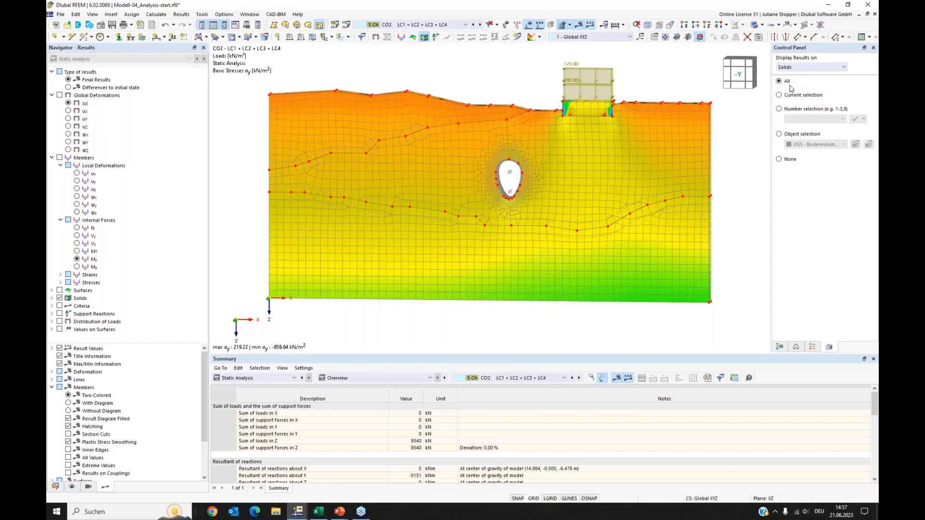
left_click(779, 135)
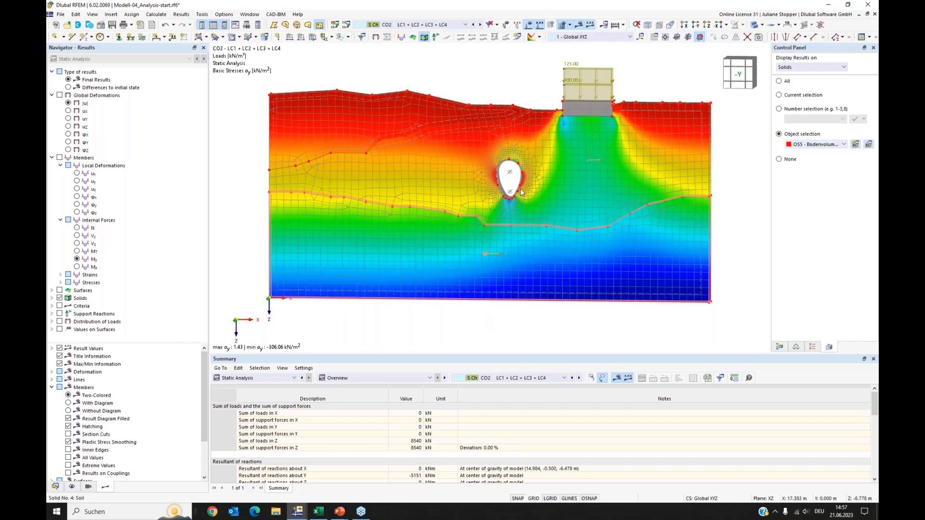
Display global deformations |u| for CO3 - LC1 + LC2 and toggle the mesh display.
left_click(456, 25)
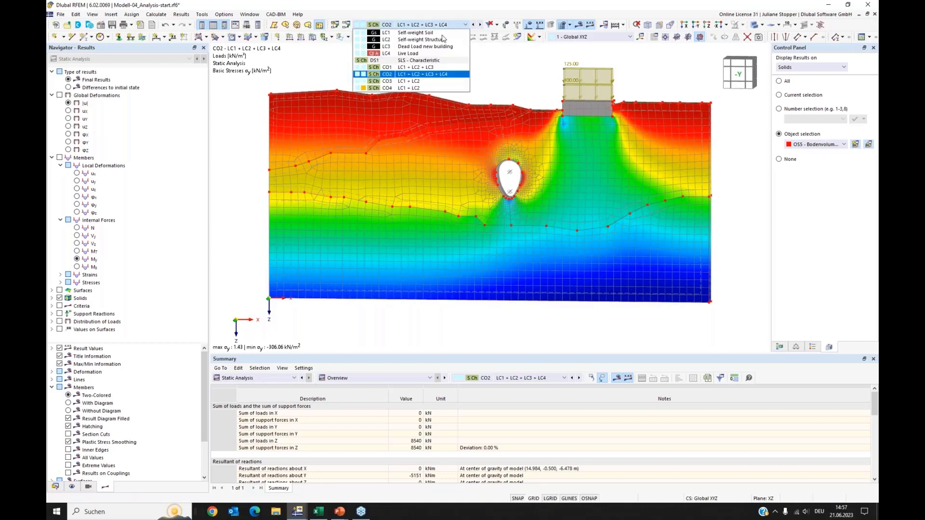
left_click(423, 81)
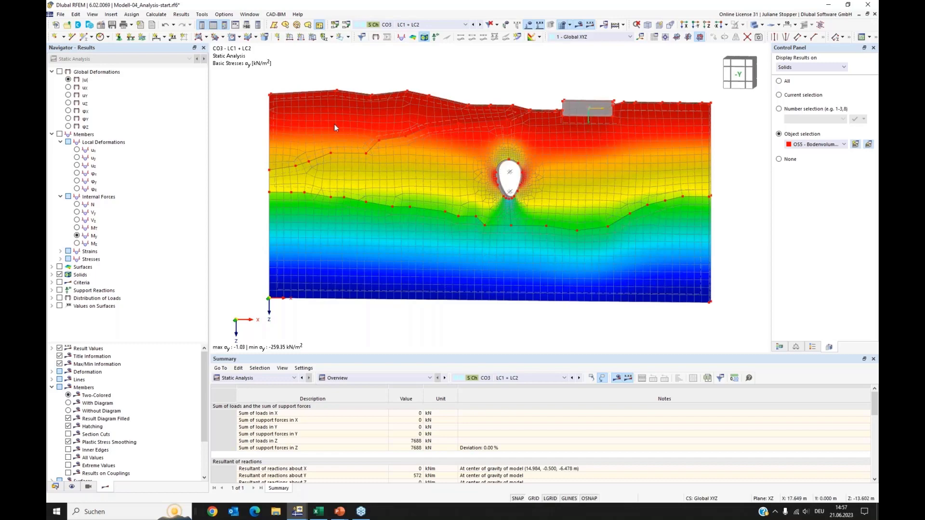
left_click(59, 72)
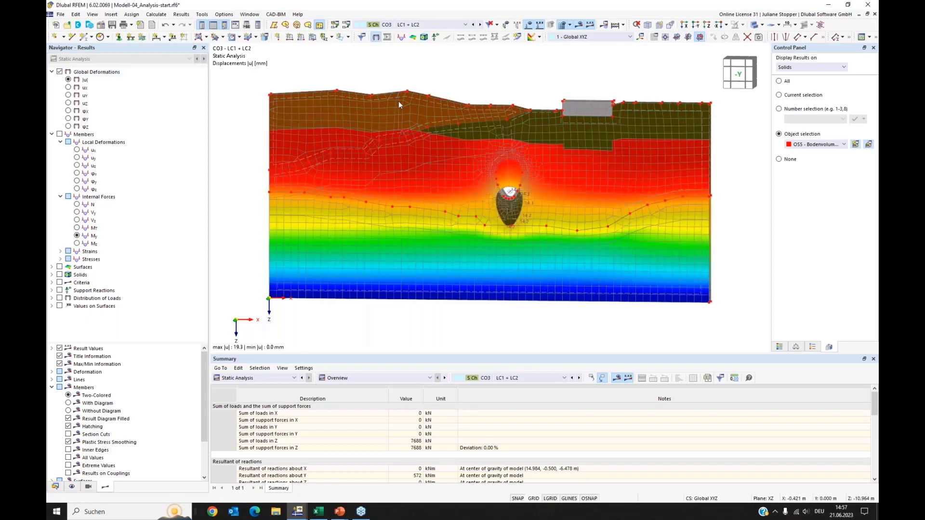
left_click(755, 27)
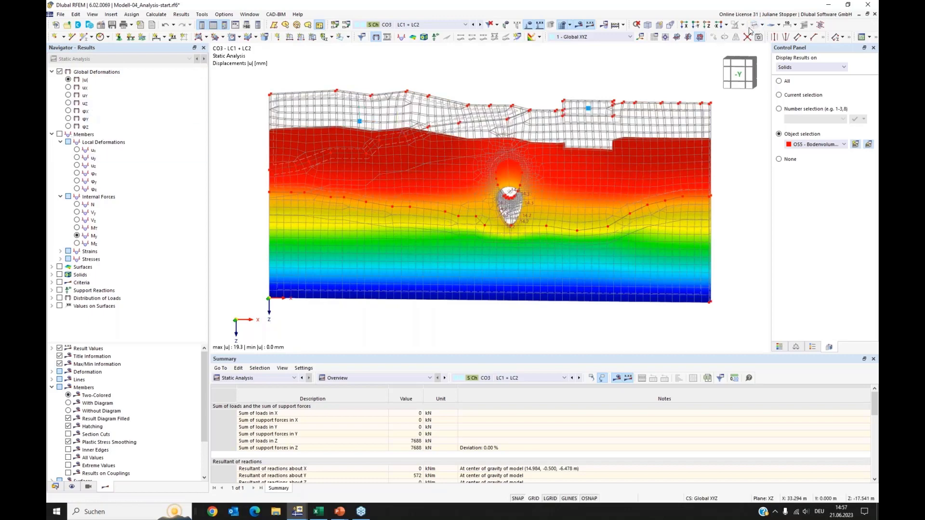
left_click(561, 25)
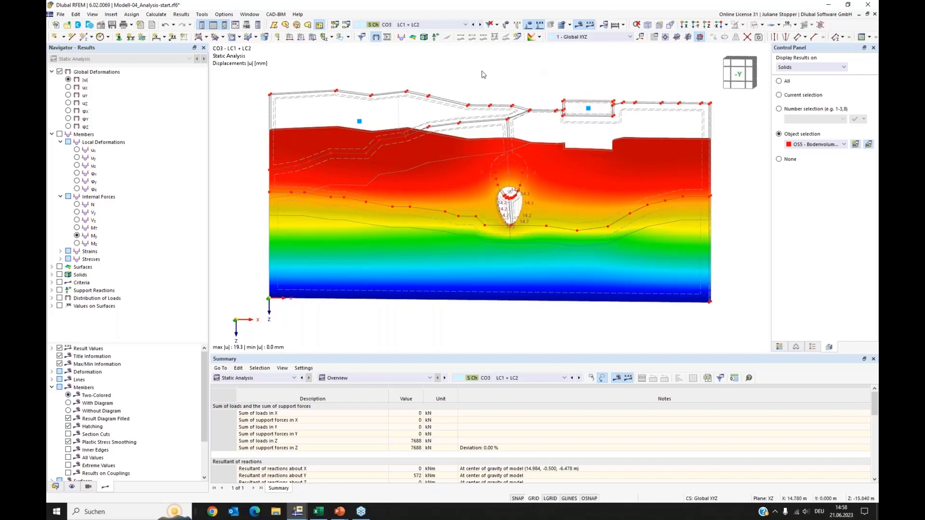
Display the solids' basic stress σy and compare results of CO4 and CO3.
left_click(432, 25)
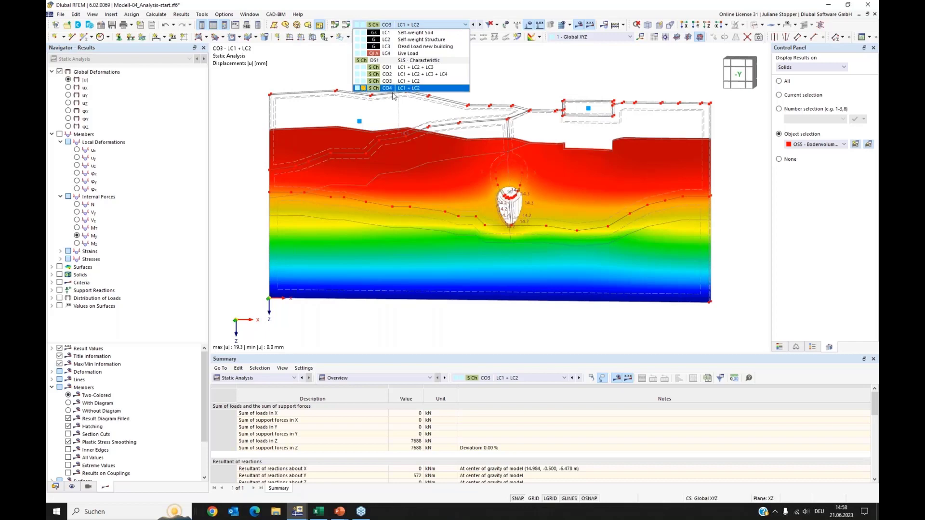
left_click(413, 89)
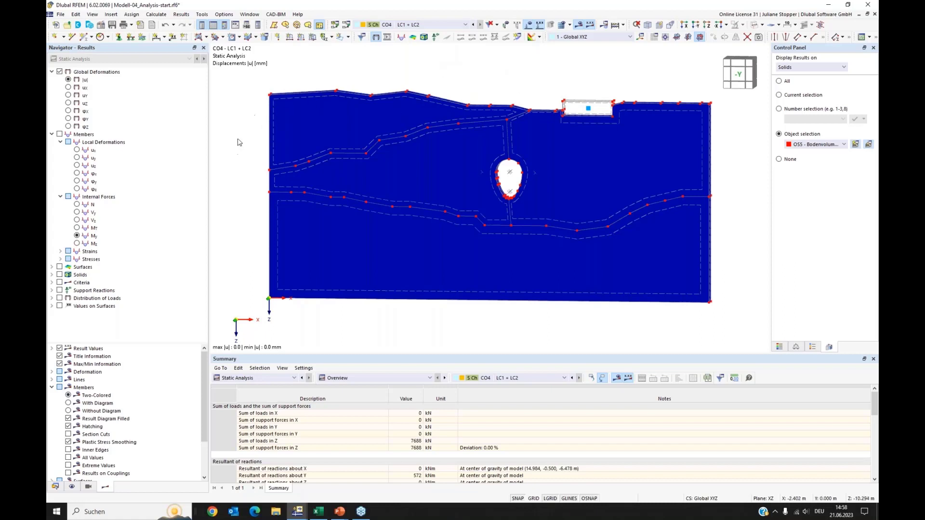
left_click(51, 275)
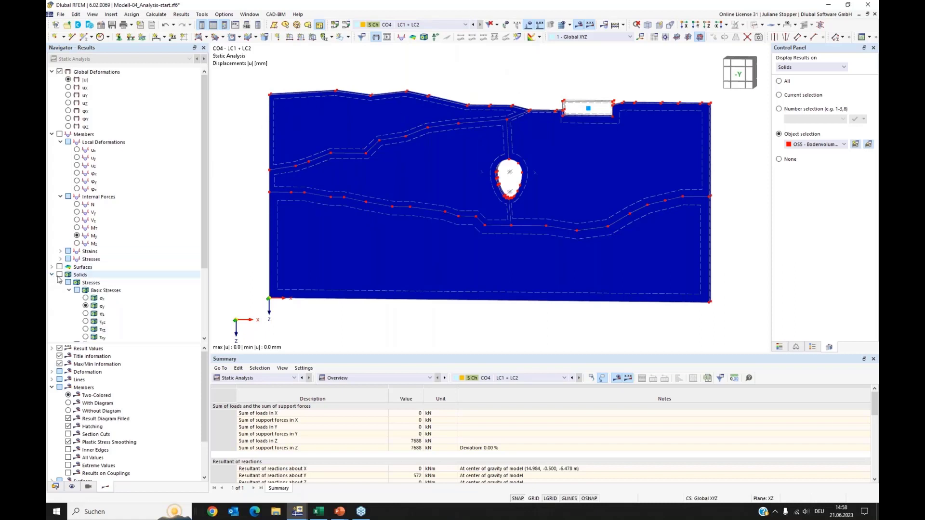
left_click(59, 275)
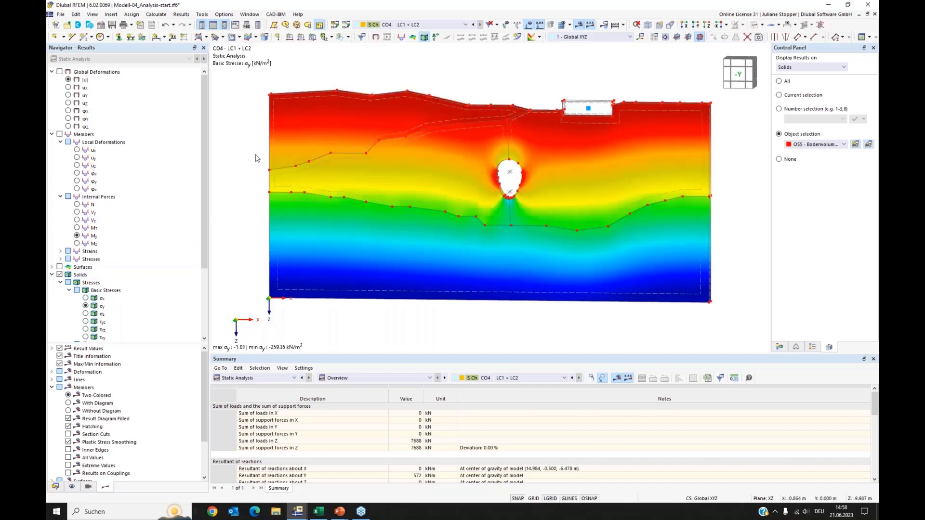
left_click(426, 25)
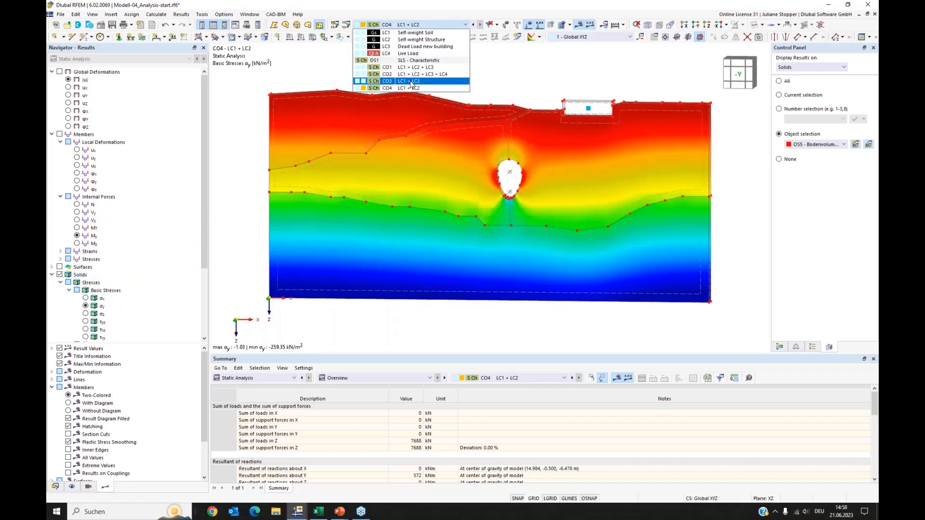
left_click(413, 85)
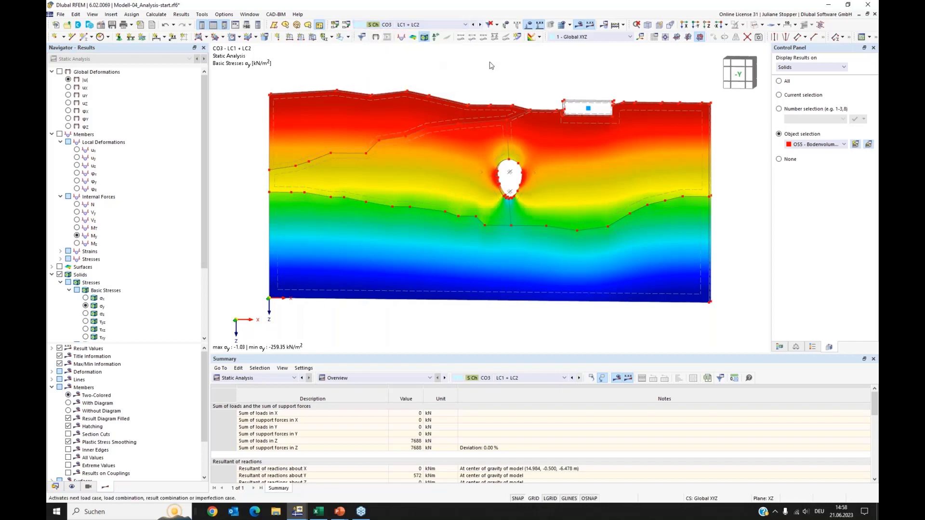
Switch the results to CO4 - LC1 + LC2 and send the σy graphic to the printout report.
left_click(480, 24)
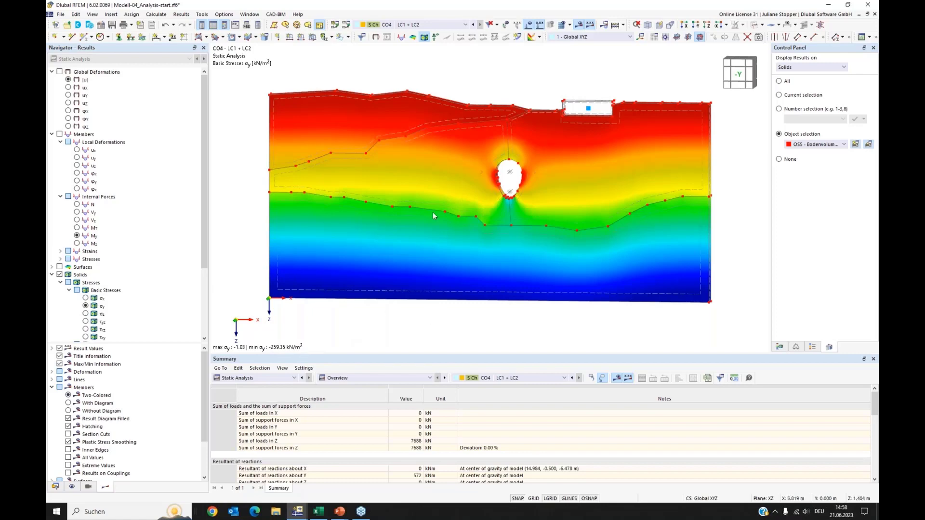
left_click(427, 28)
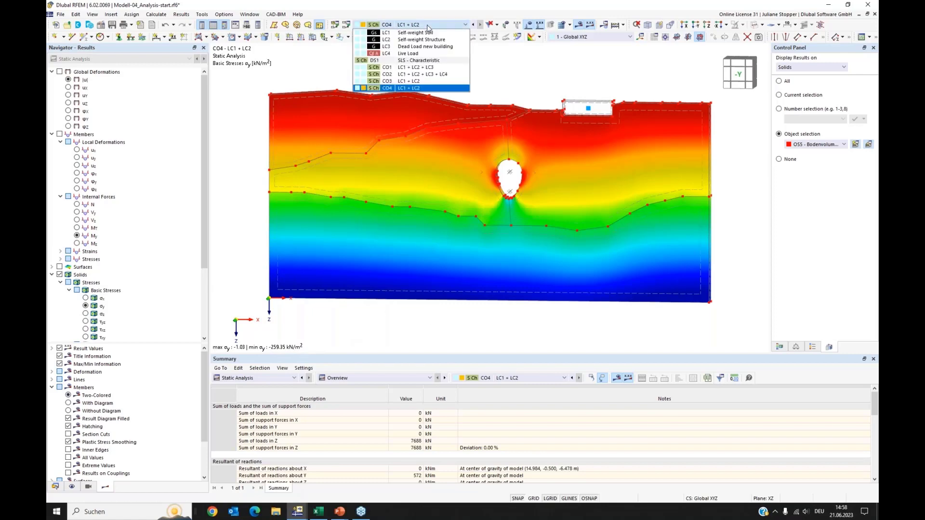
left_click(516, 68)
left_click(60, 14)
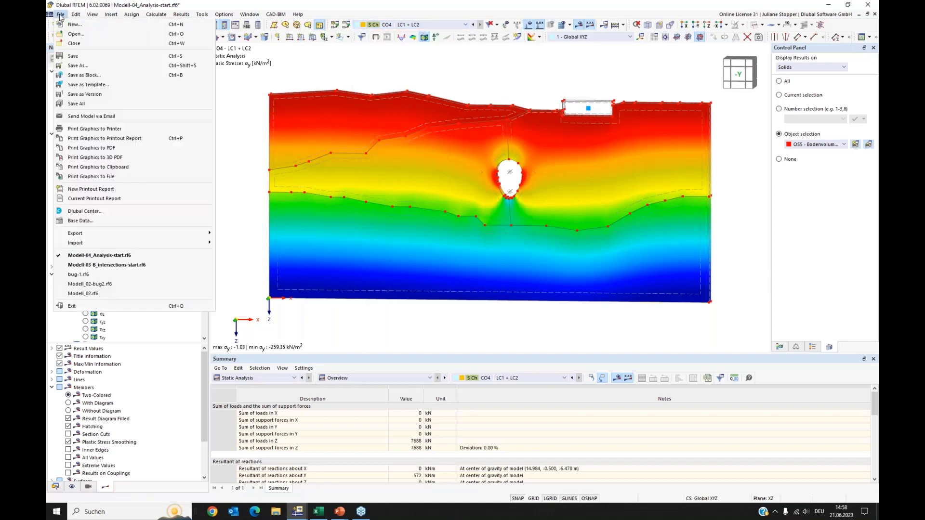
left_click(86, 140)
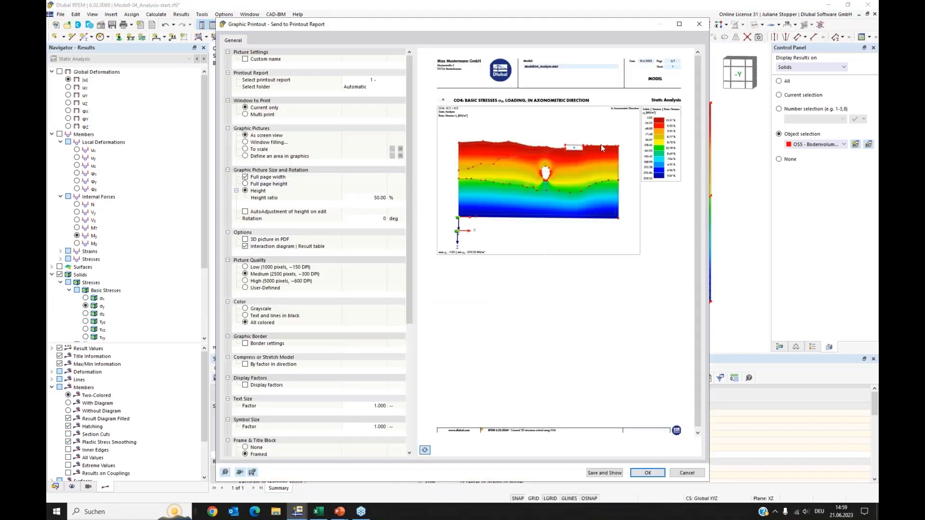
left_click(648, 473)
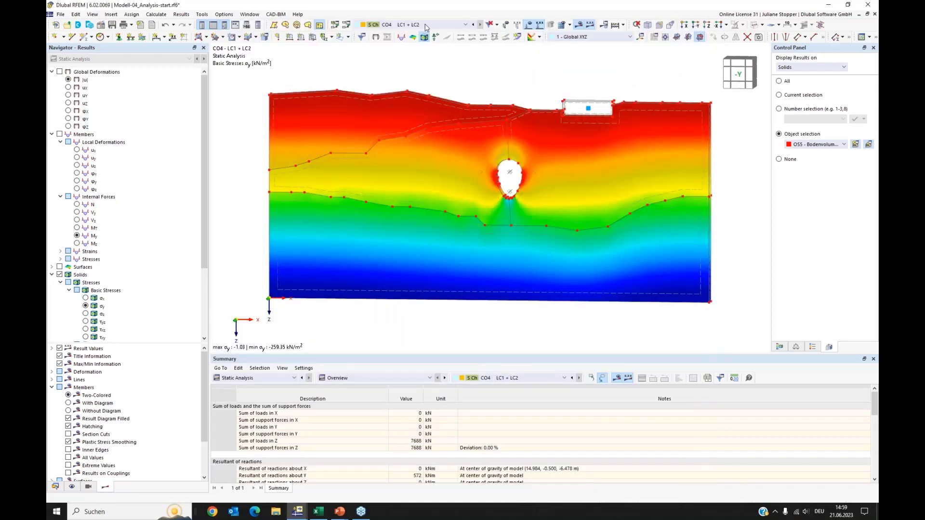
Display global deformations |u| for CO2 - LC1 + LC2 + LC3 + LC4 together with its colour scale.
left_click(424, 25)
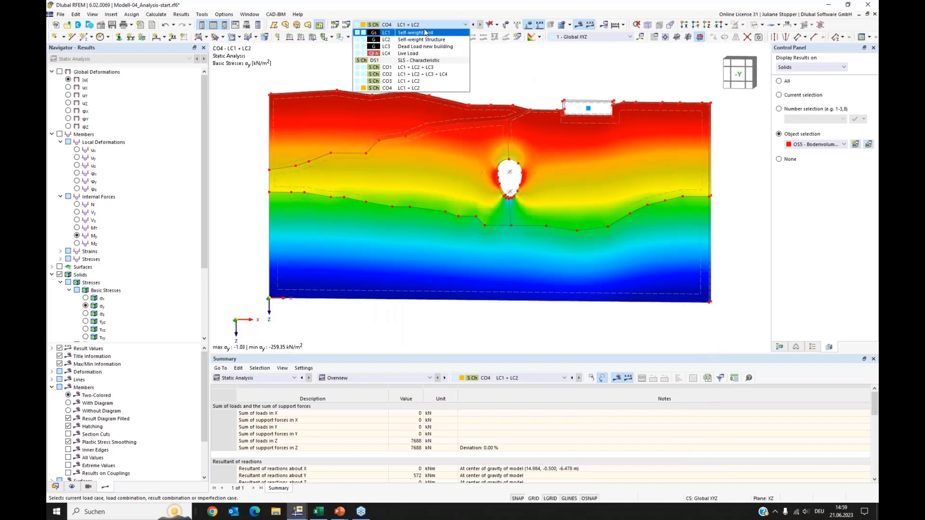
left_click(450, 75)
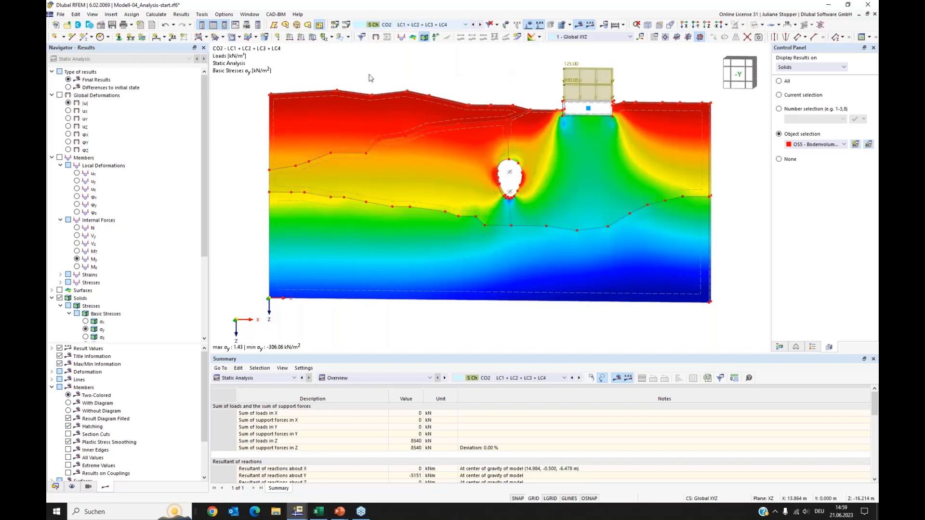
left_click(59, 95)
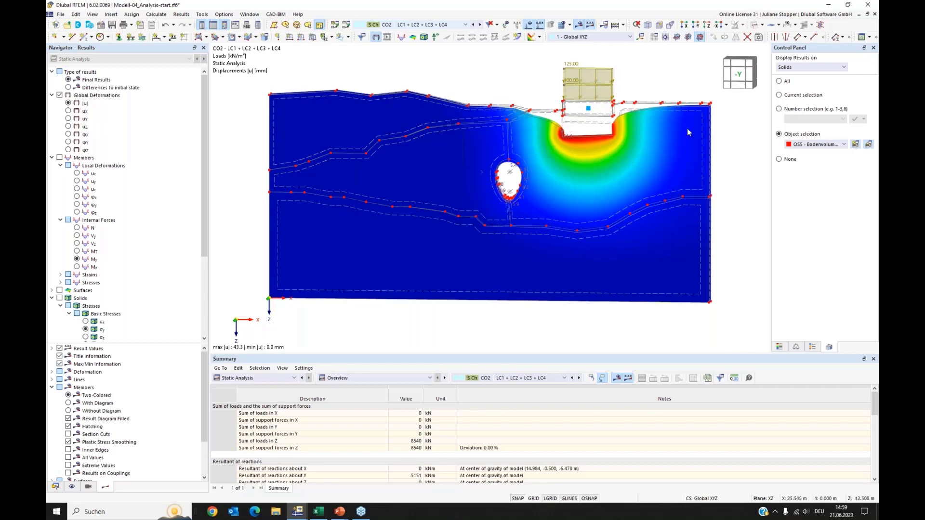
left_click(780, 347)
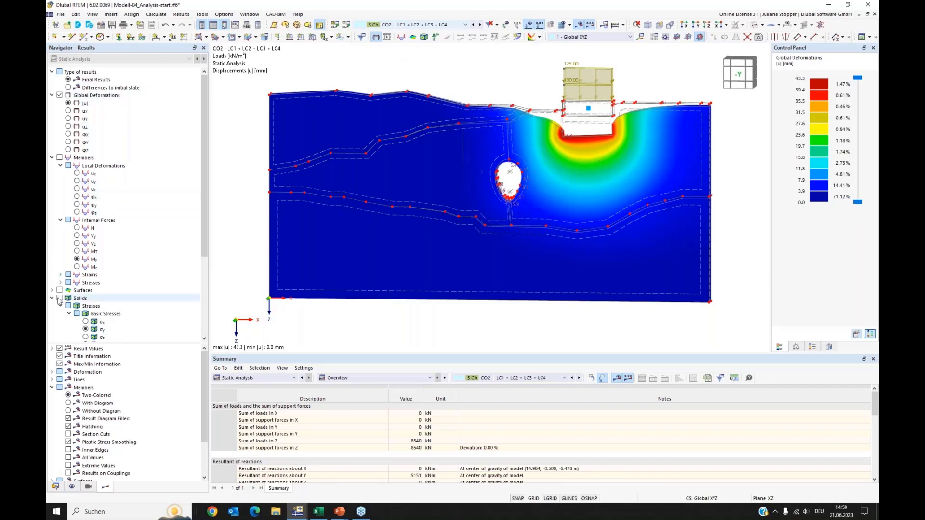
Collapse the navigator's member and deformation branches and show the solids' basic stress σy again.
left_click(51, 157)
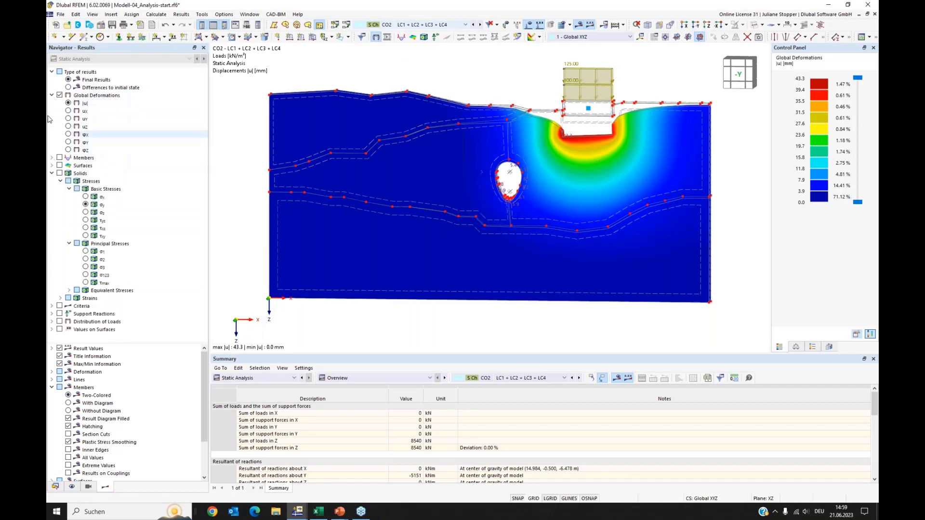
left_click(51, 95)
left_click(58, 121)
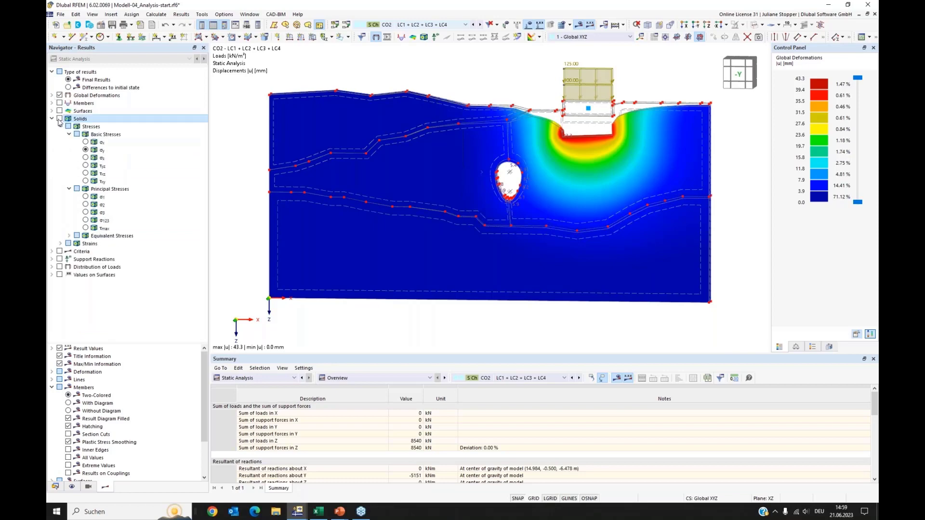
left_click(68, 126)
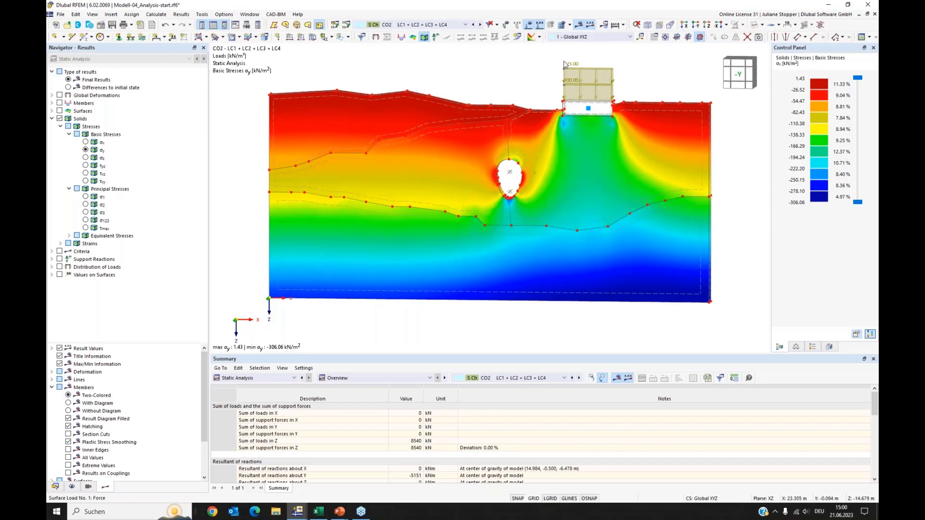
Show σy as differences to the initial state and send this graphic to the printout report.
left_click(69, 89)
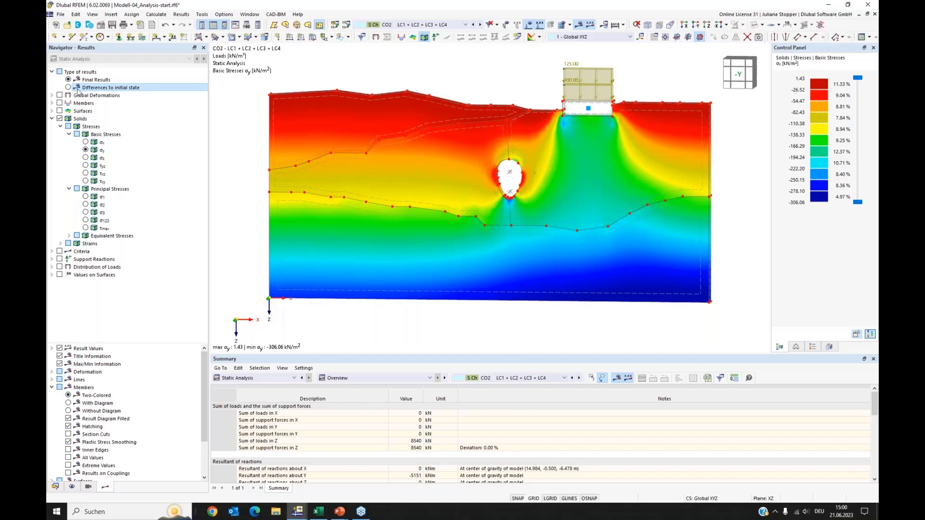
left_click(77, 88)
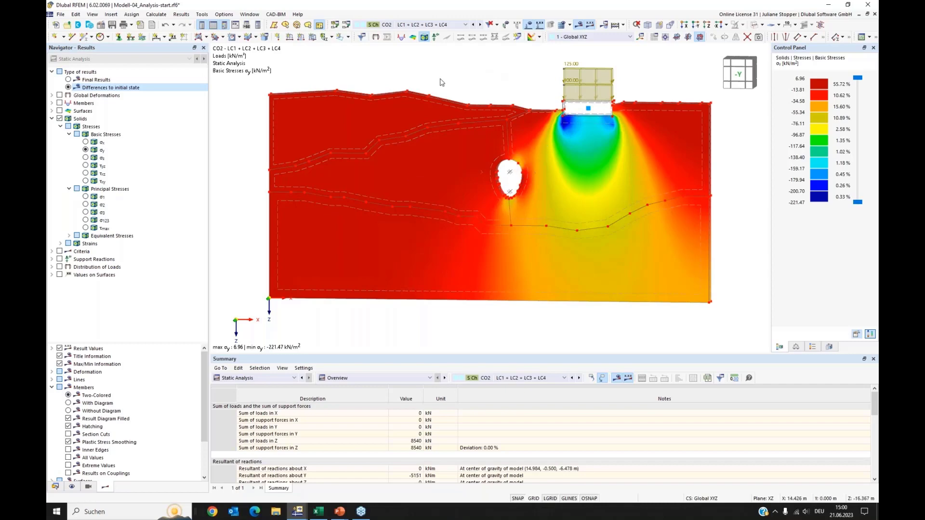
left_click(641, 36)
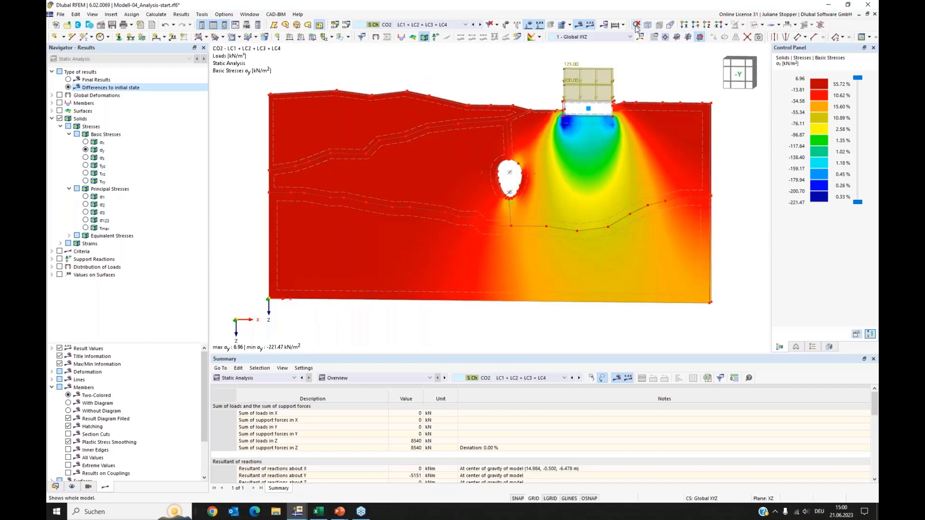
left_click(60, 14)
left_click(107, 140)
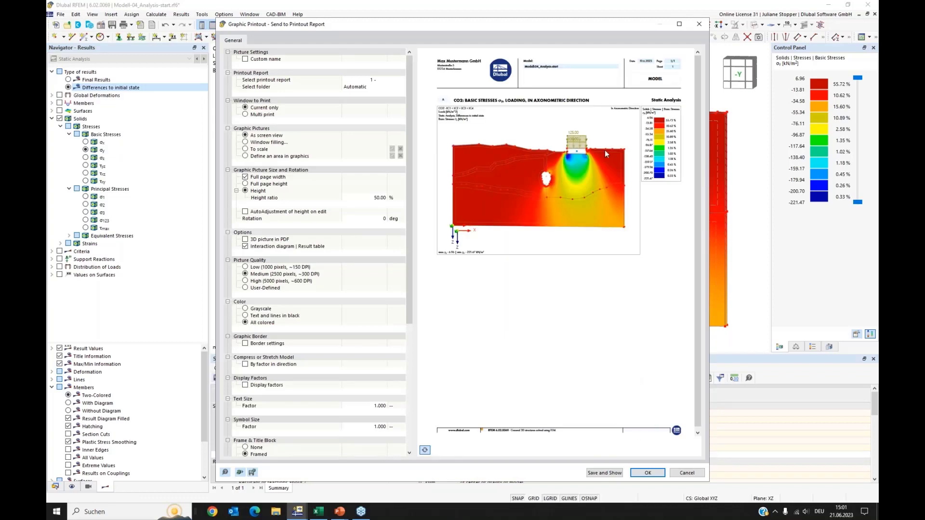
left_click(647, 473)
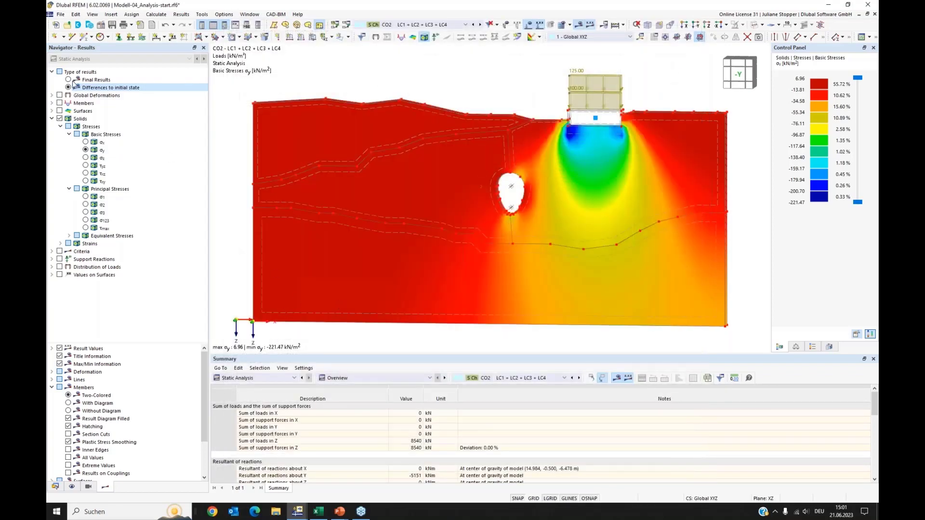
Switch back to final results and send the graphic to the printout report.
left_click(68, 80)
left_click(69, 79)
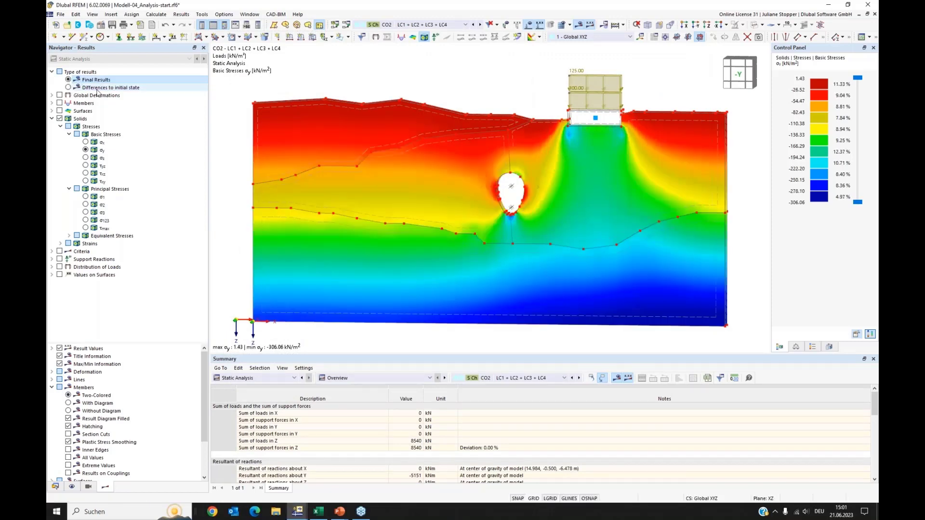
left_click(61, 14)
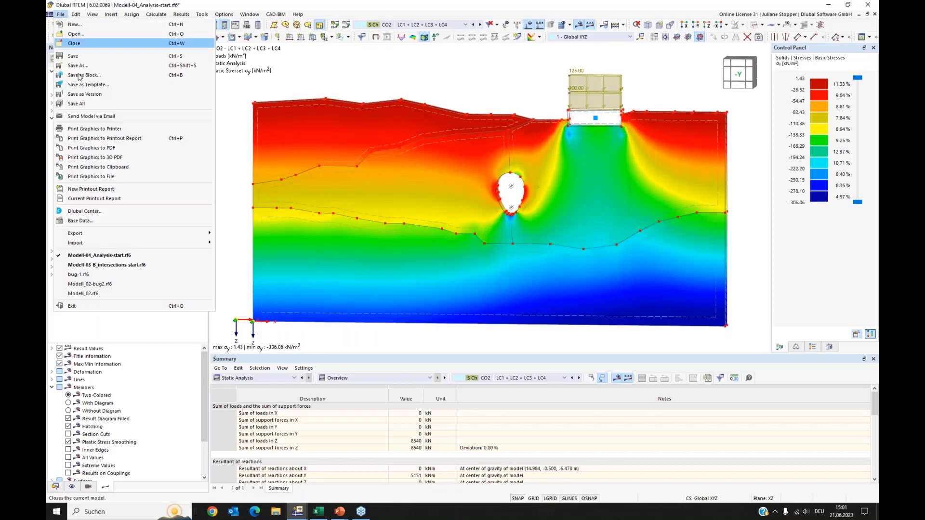
left_click(108, 138)
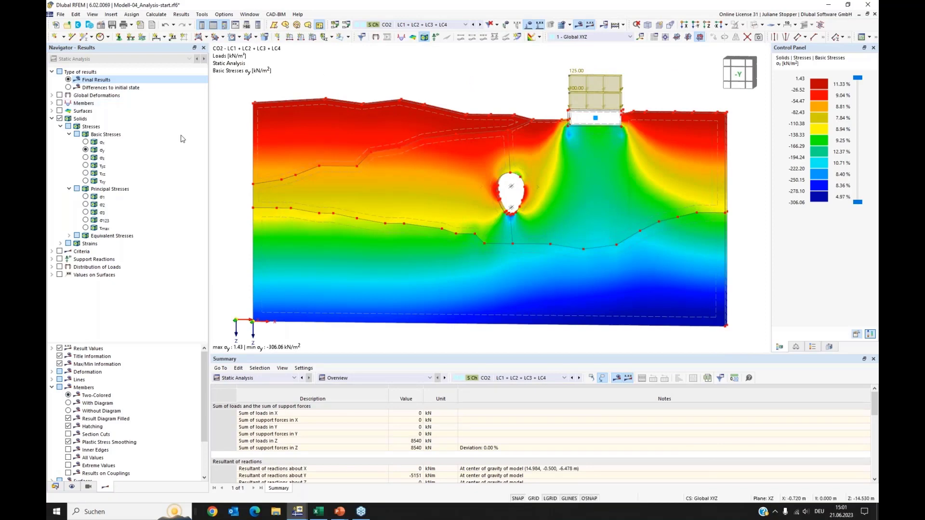
Hide the solids' results, zoom in on the tunnel lining and inspect the result beam member's Result Beam settings.
left_click(59, 119)
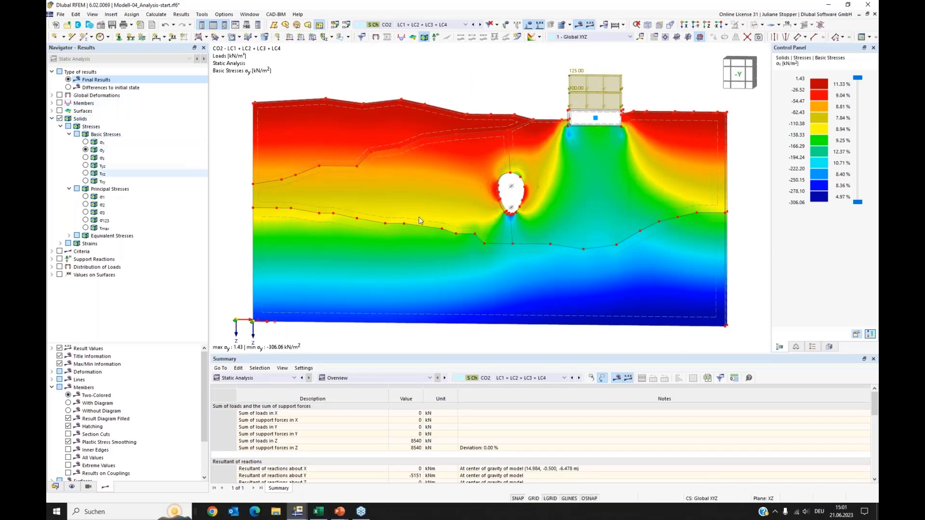
left_click(59, 118)
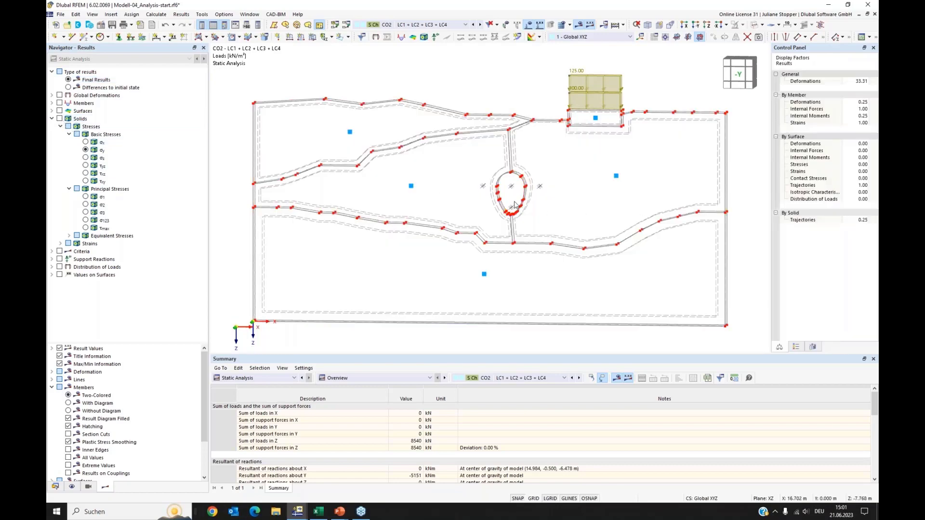
middle_click_drag(597, 227, 544, 208, "ctrl")
scroll(554, 212, "up", 5)
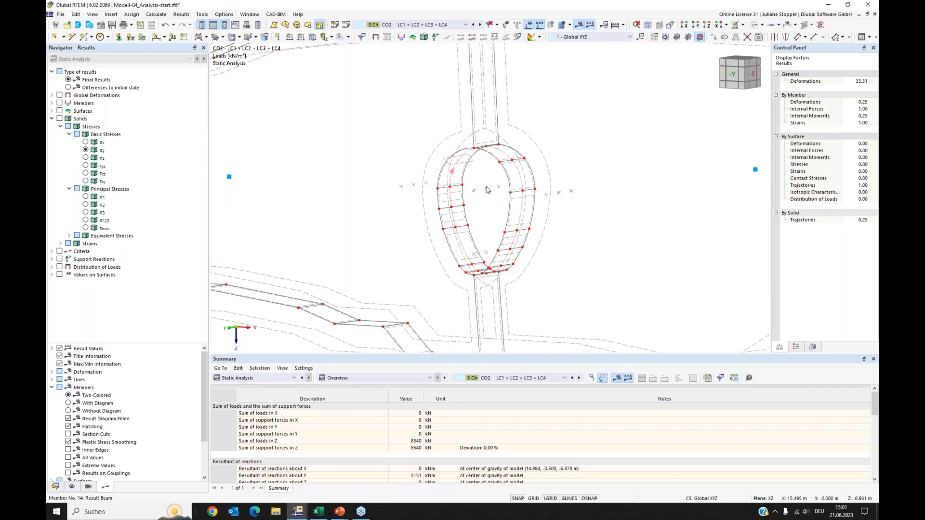
double_click(475, 151)
left_click(245, 114)
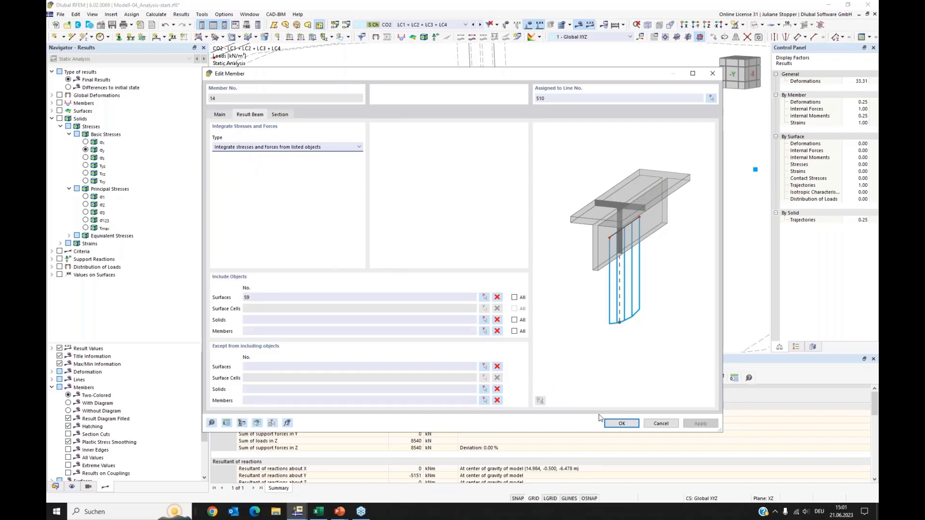
left_click(622, 423)
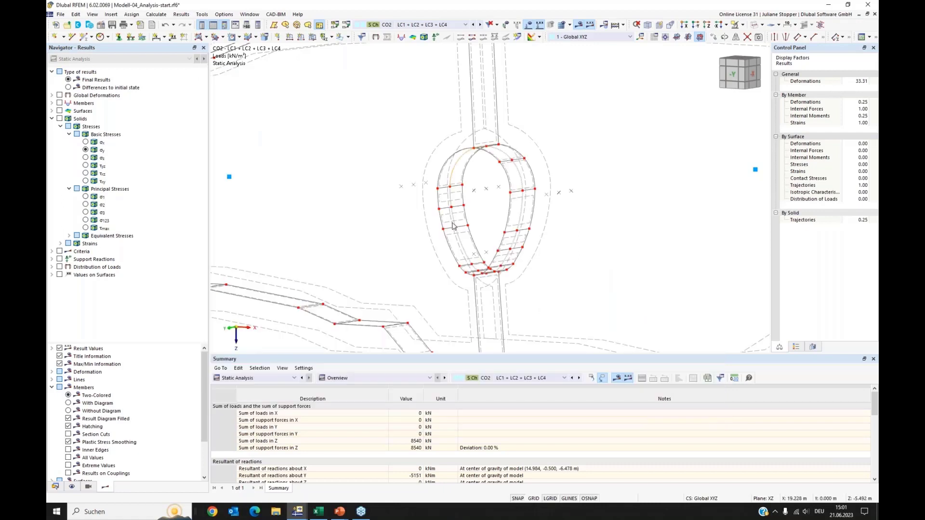
Display the result beam's moments My in the -Y view, comparing differences to initial state with final results.
left_click(60, 103)
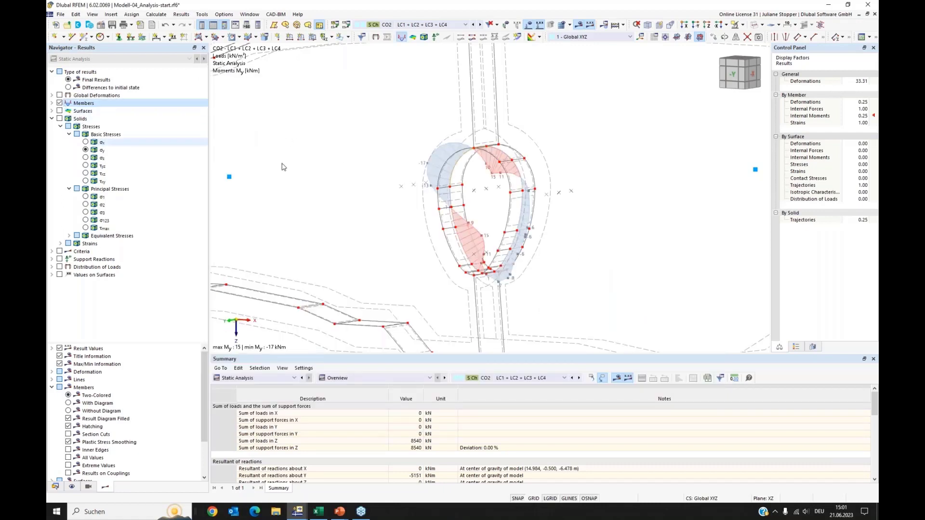
left_click(696, 26)
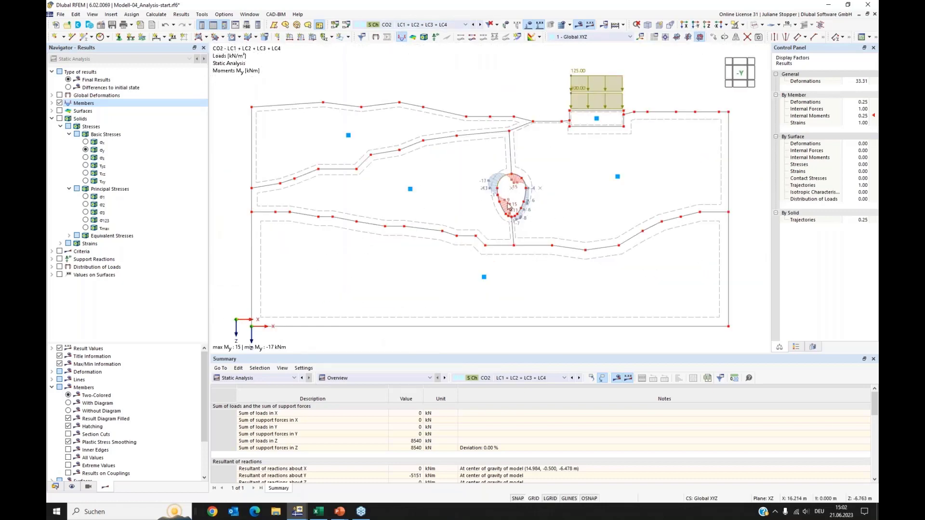
left_click(68, 88)
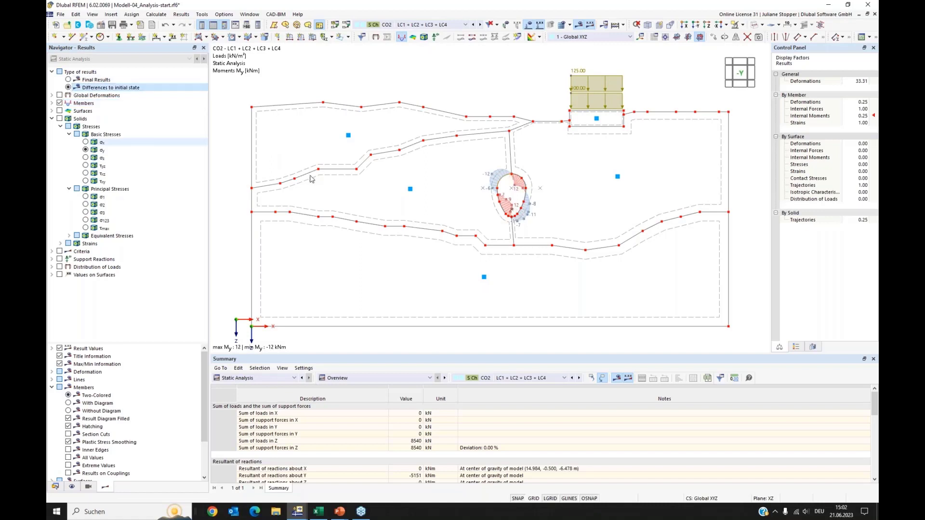
left_click(52, 103)
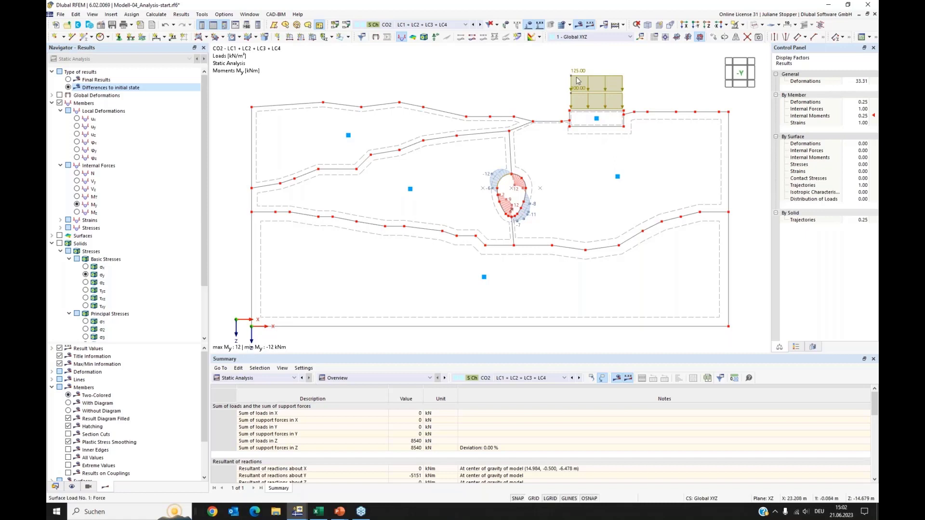
left_click(69, 80)
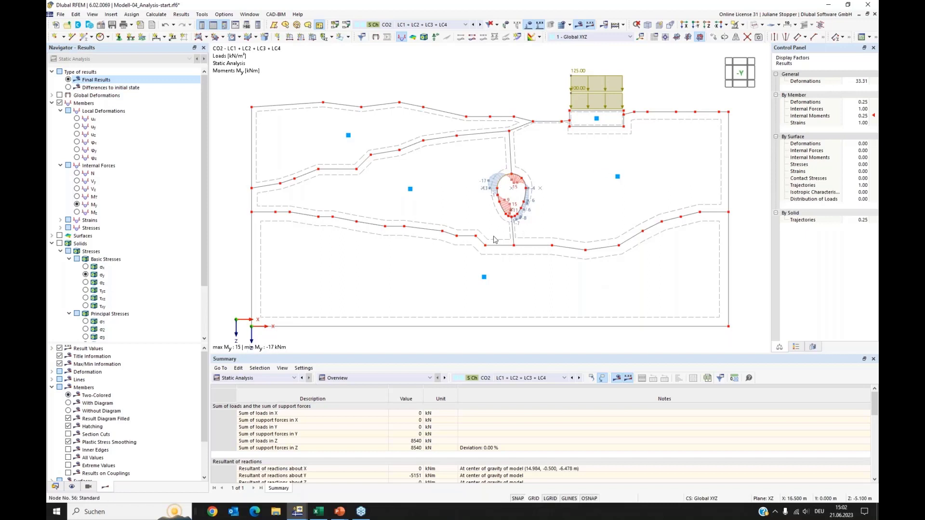
Display the result beam's local deformations ux and uz and check the colour legend.
left_click(77, 174)
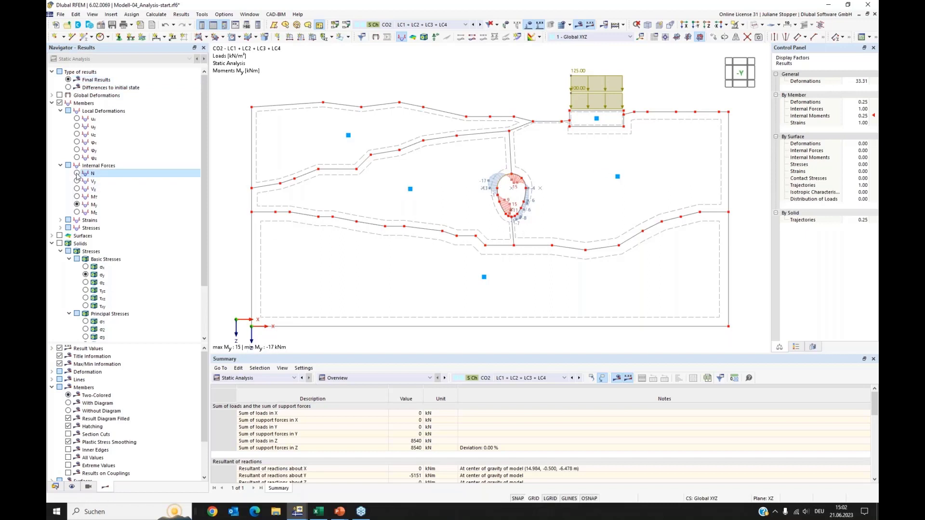
left_click(77, 118)
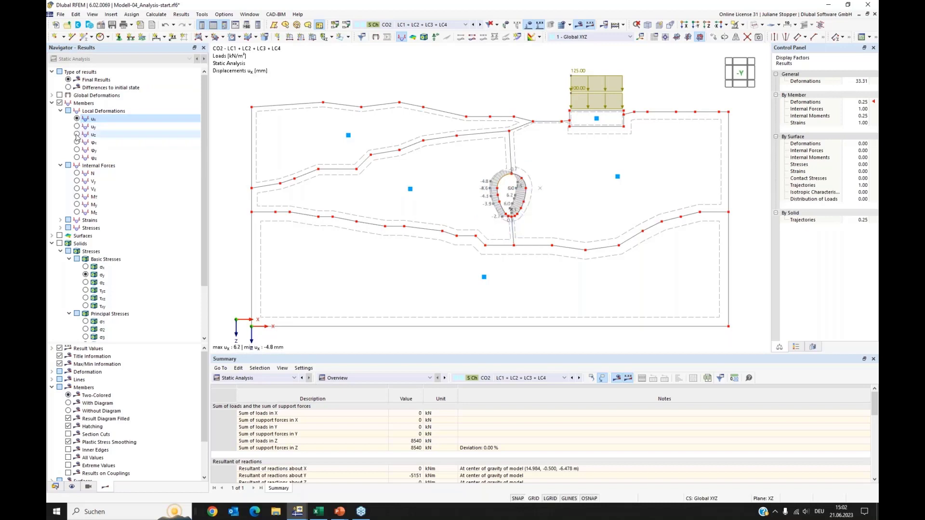
left_click(77, 134)
left_click(797, 348)
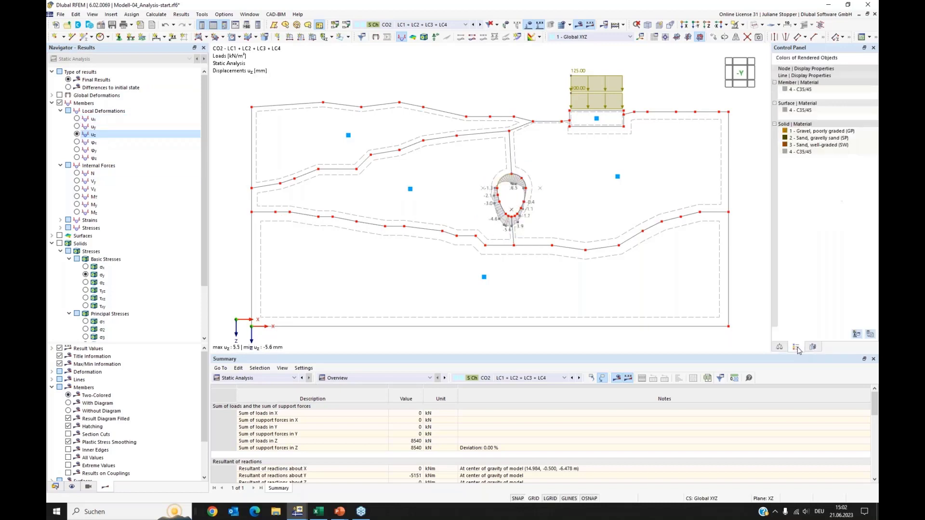
left_click(780, 347)
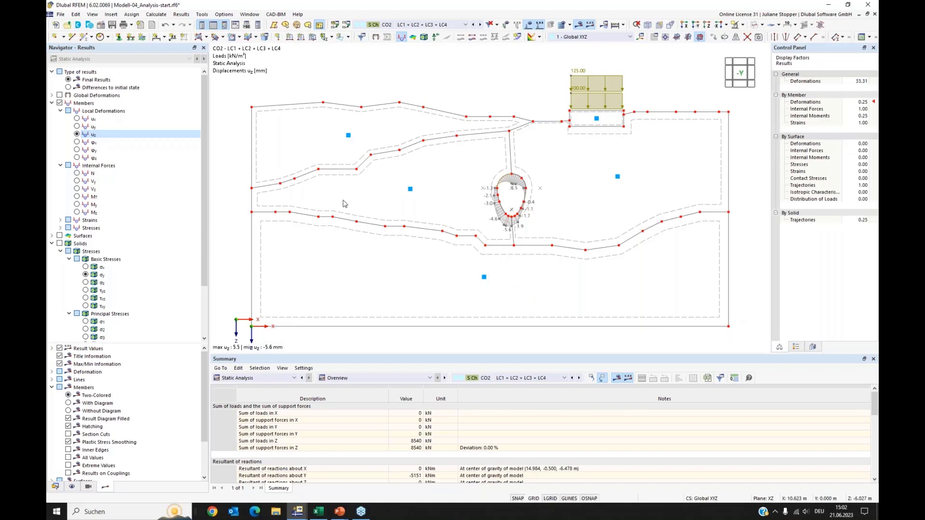
Switch the member result display to diagrams.
scroll(118, 359, "down", 2)
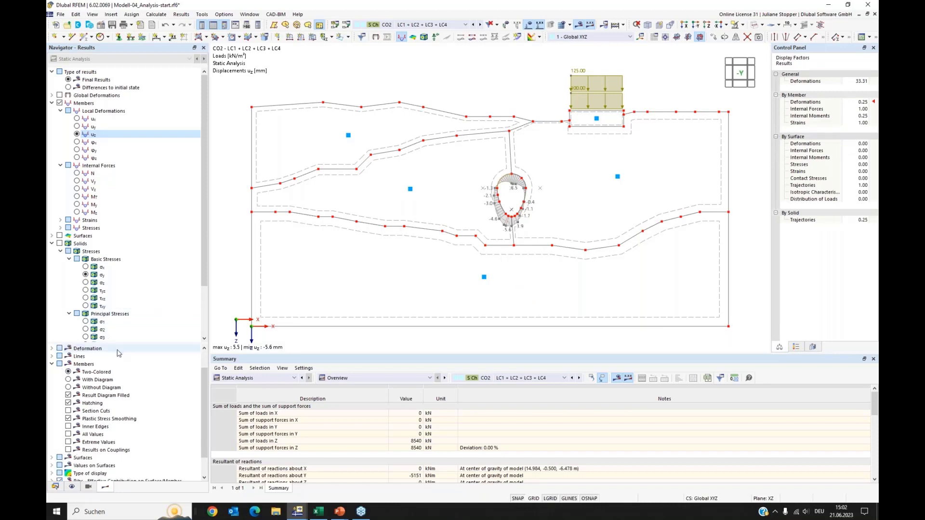
scroll(118, 359, "up", 2)
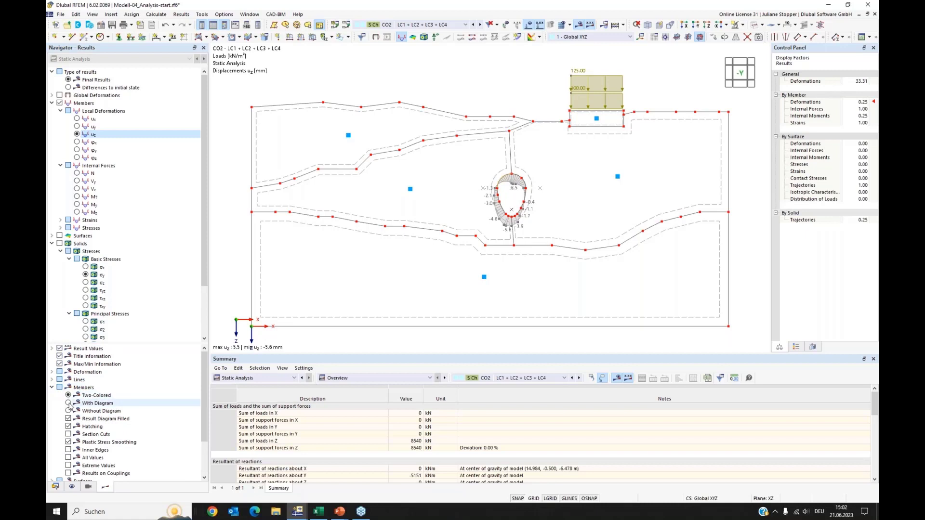
left_click(69, 403)
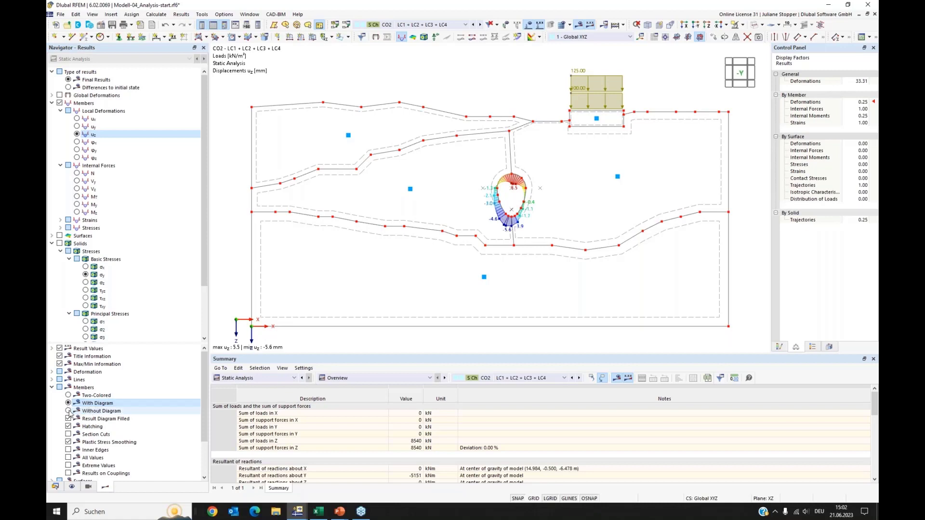
left_click(68, 411)
left_click(68, 404)
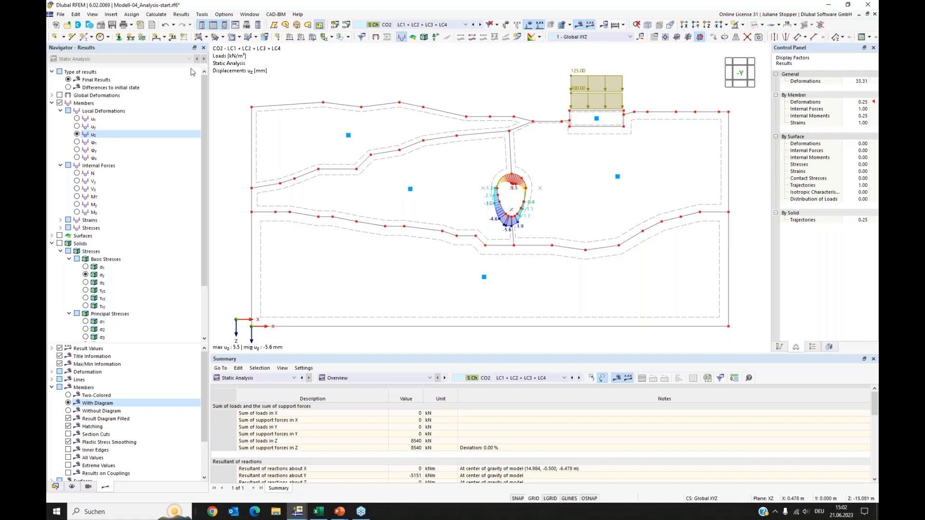
Start sending graphics to the printout report with multi-print and deselect the current model view.
left_click(61, 15)
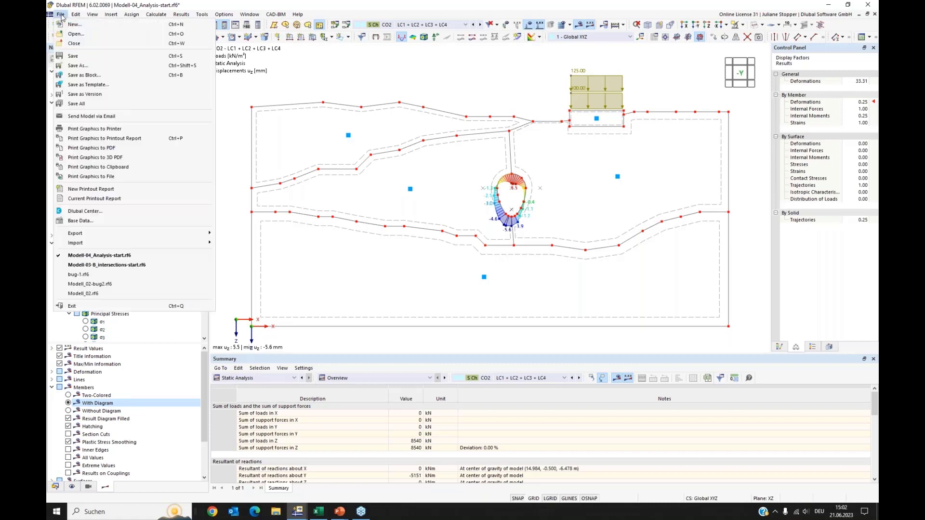
left_click(103, 140)
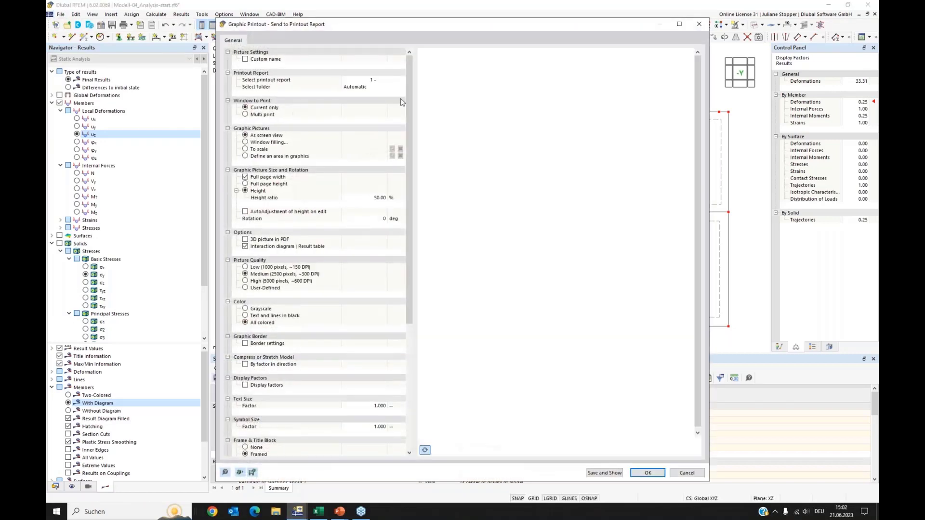
left_click(246, 115)
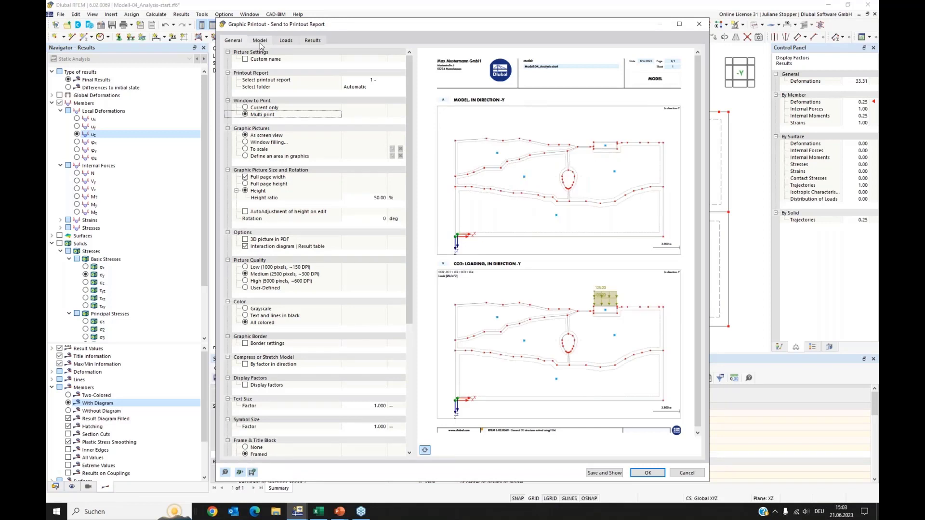
left_click(261, 42)
left_click(237, 52)
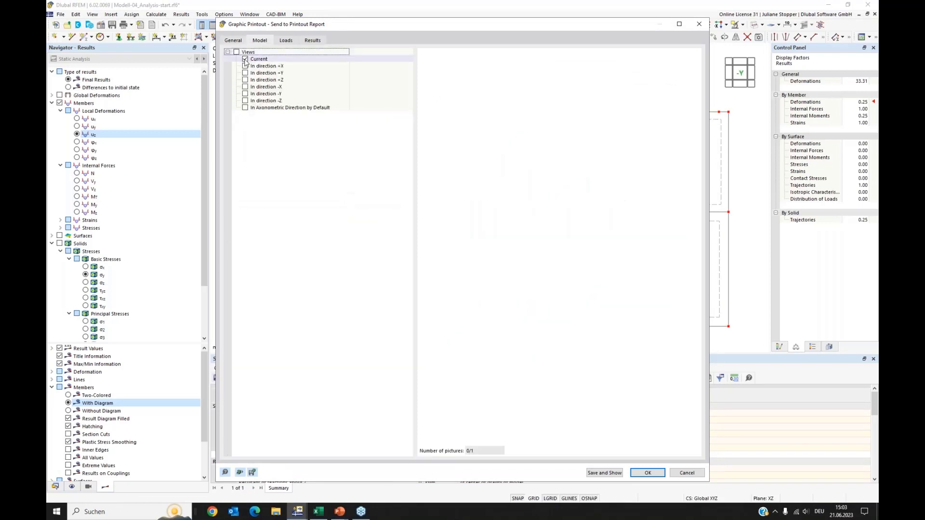
Select member internal forces N and My for the results printout.
left_click(287, 41)
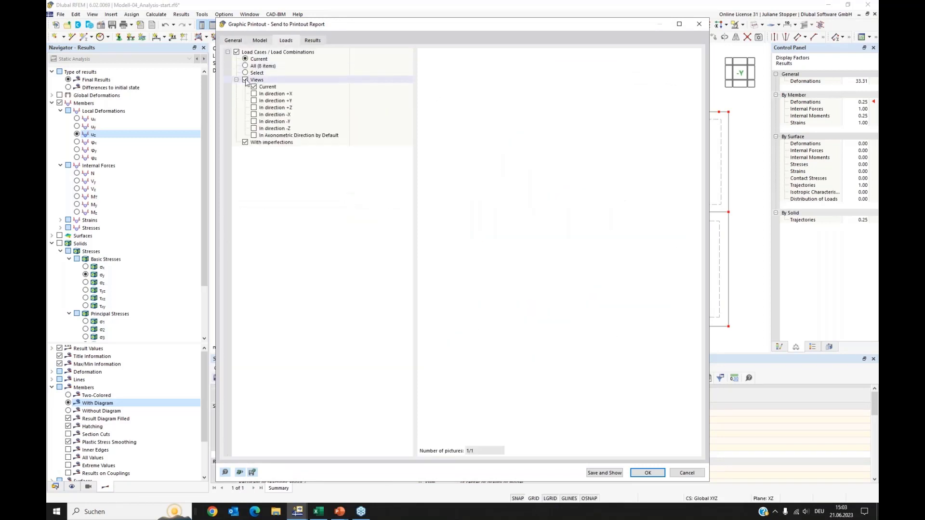
left_click(314, 41)
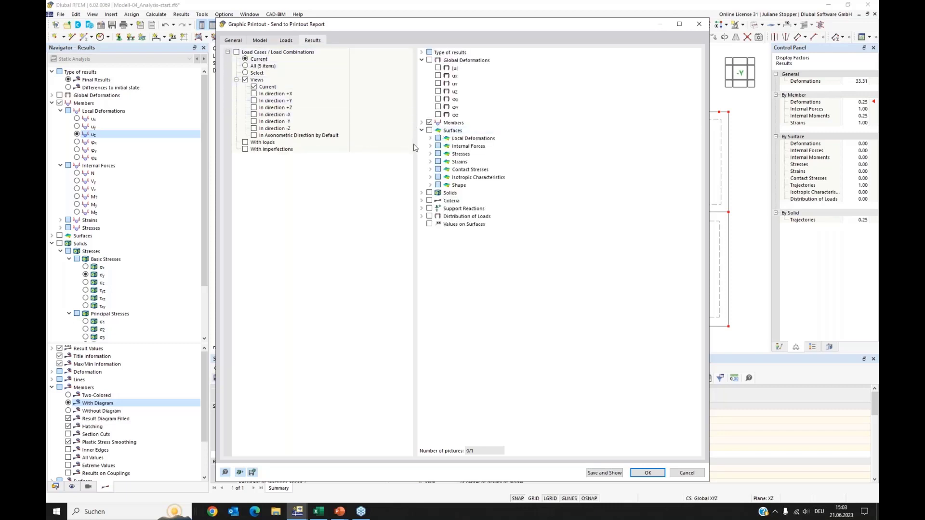
left_click(422, 131)
left_click(421, 123)
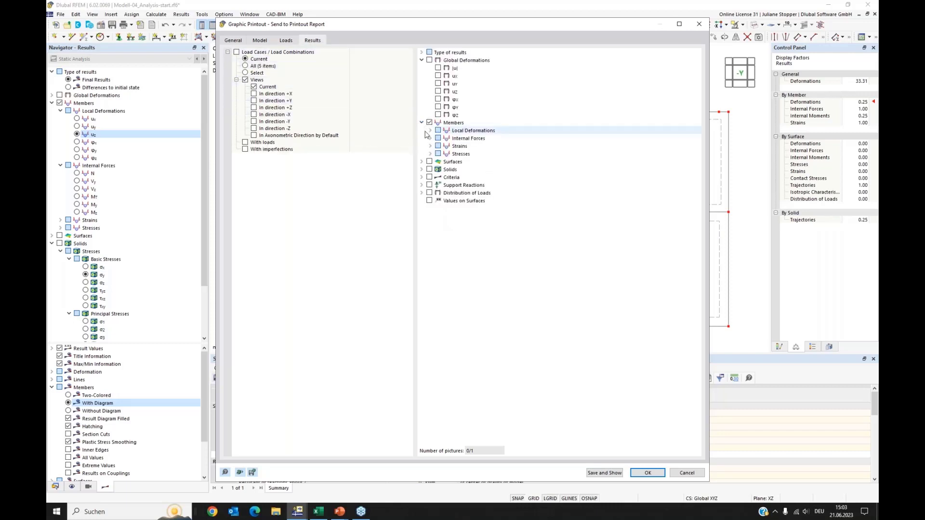
left_click(431, 138)
left_click(446, 146)
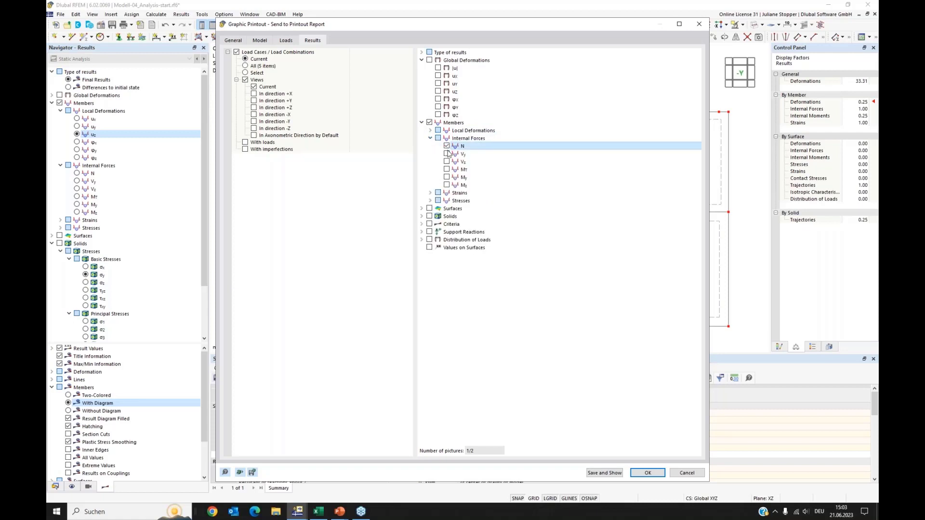
left_click(446, 177)
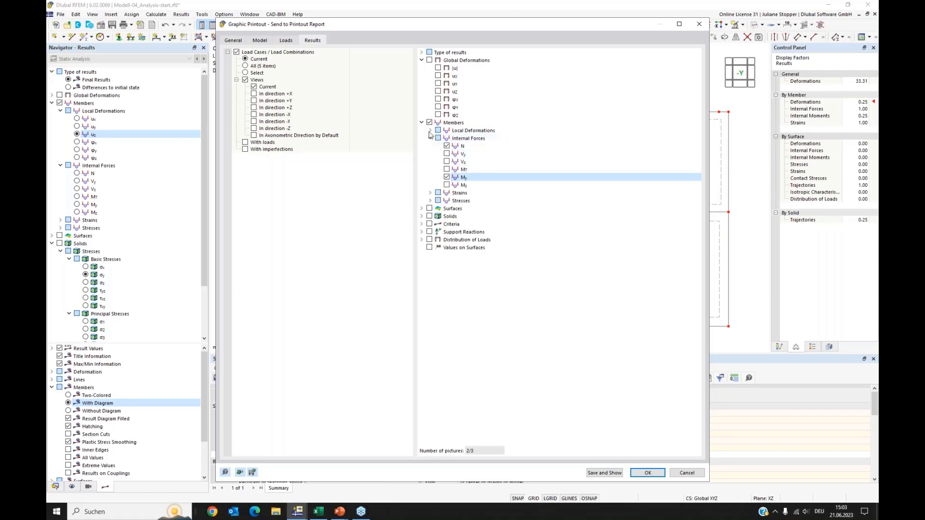
Add member local deformations ux and uz and send the graphics to the printout report.
left_click(430, 131)
left_click(447, 138)
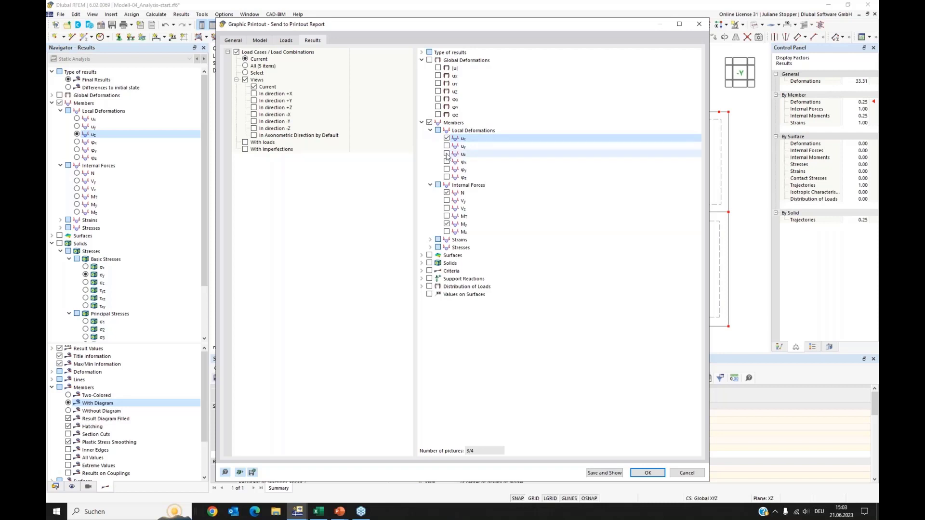
left_click(447, 154)
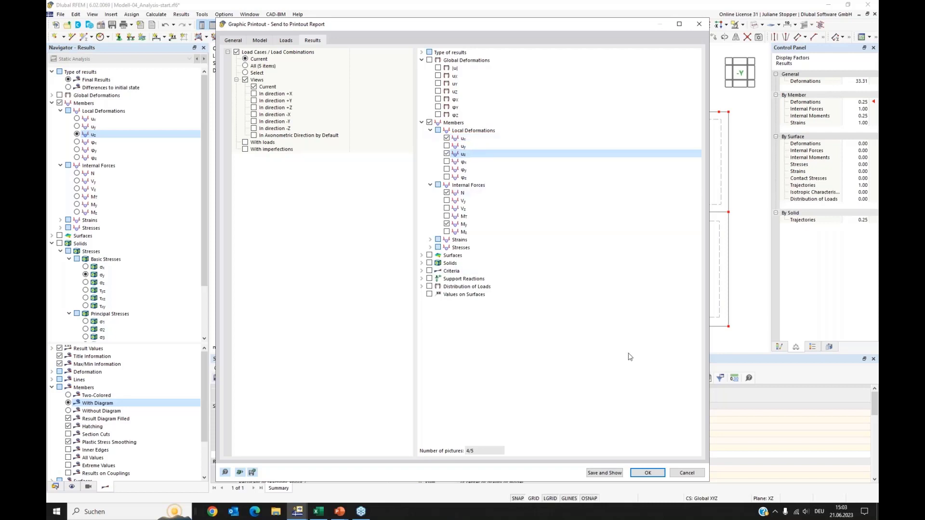
left_click(643, 473)
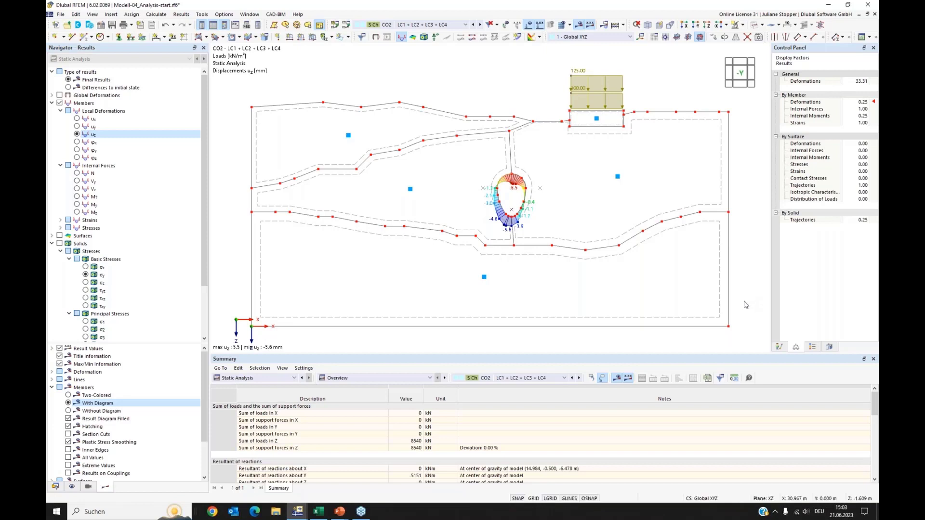
Display member moments My in the model and open the printout report.
middle_click_drag(743, 302, 743, 312)
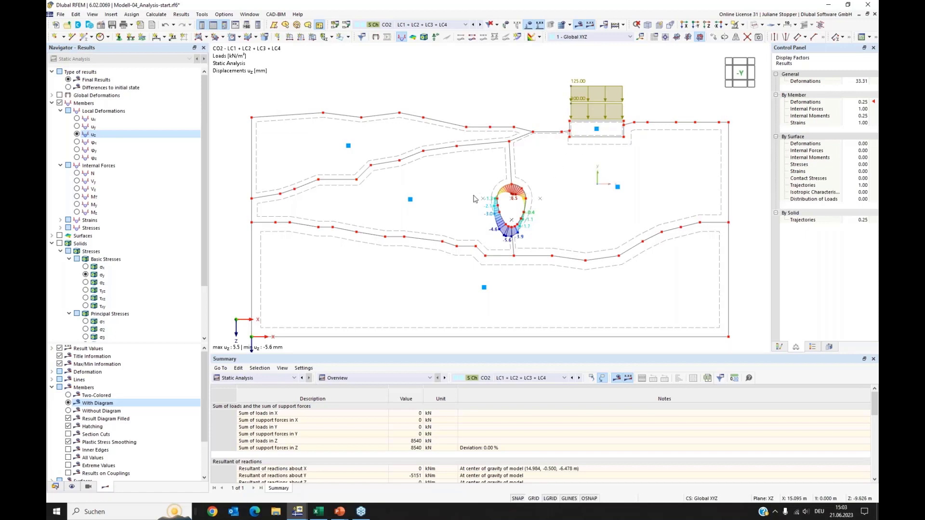
left_click(77, 205)
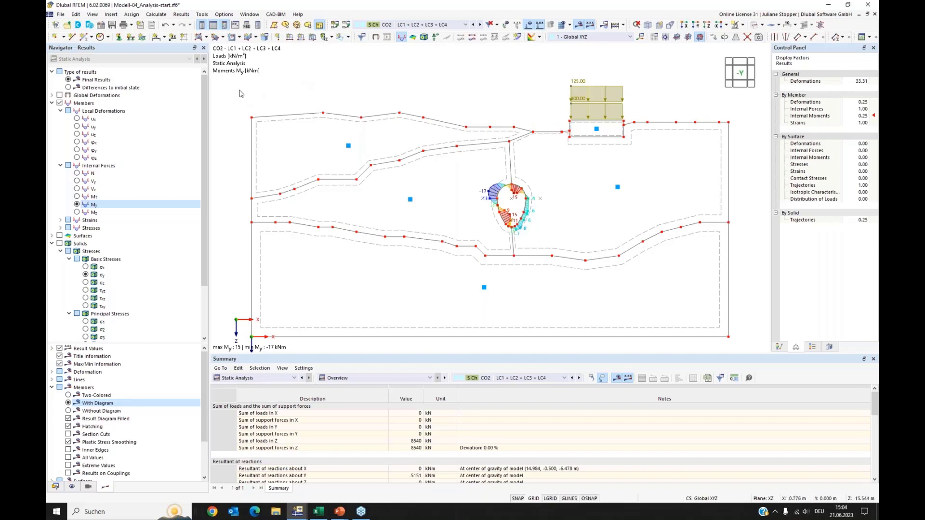
left_click(55, 487)
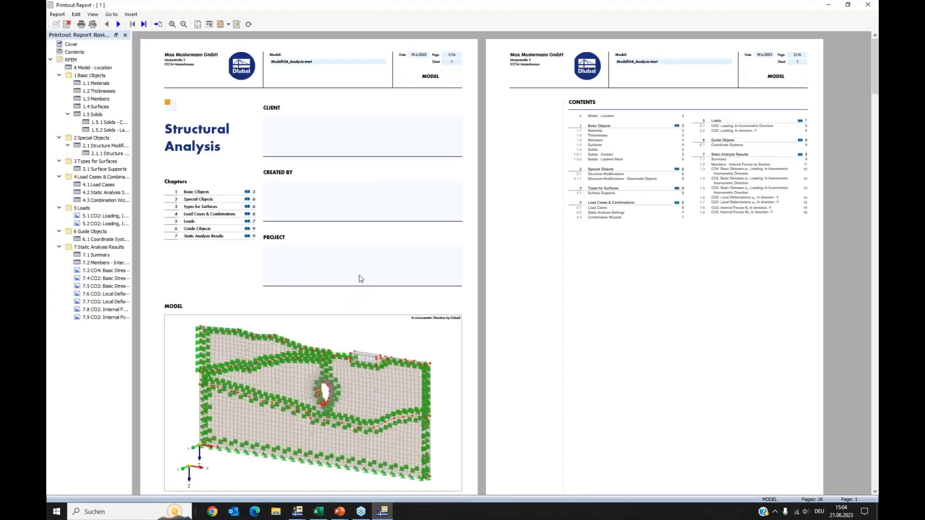
Scroll through the printout report to review the added result graphics.
scroll(291, 275, "down", 3)
scroll(407, 316, "down", 15)
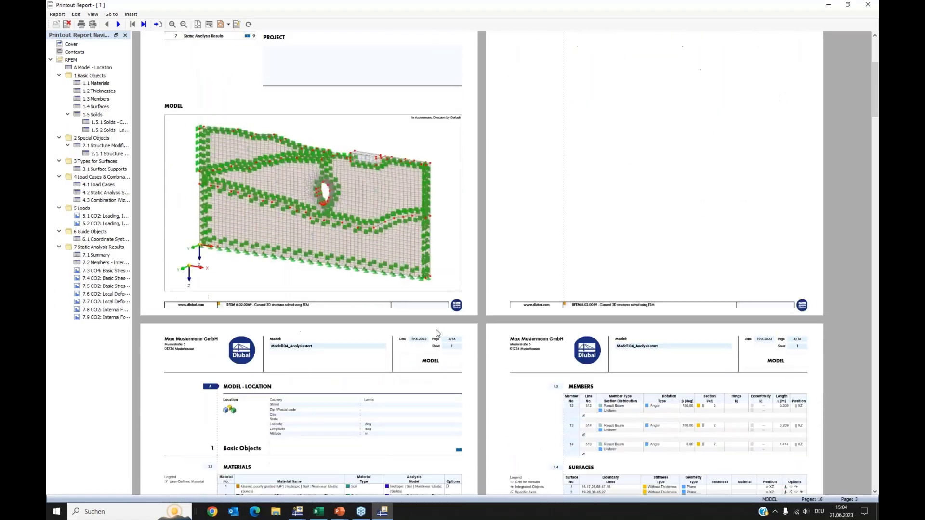
scroll(437, 334, "down", 20)
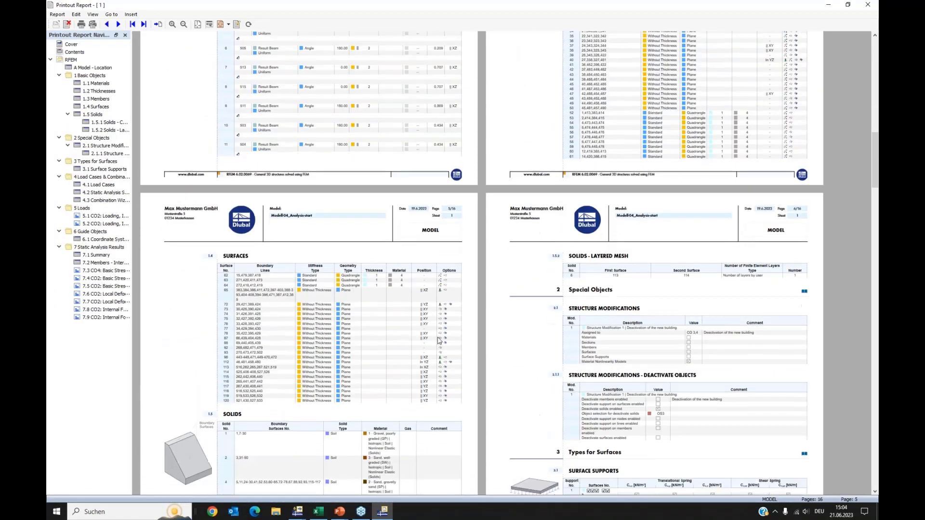
scroll(453, 342, "down", 15)
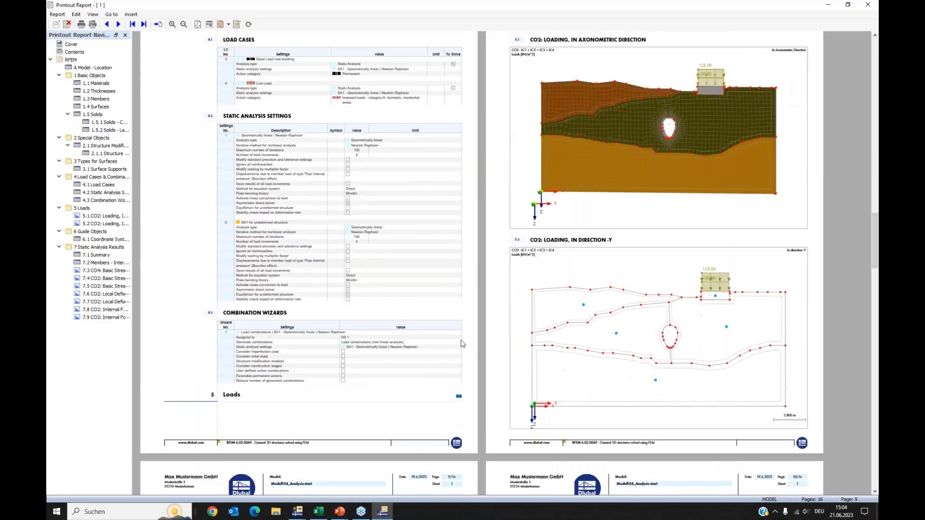
scroll(463, 344, "down", 20)
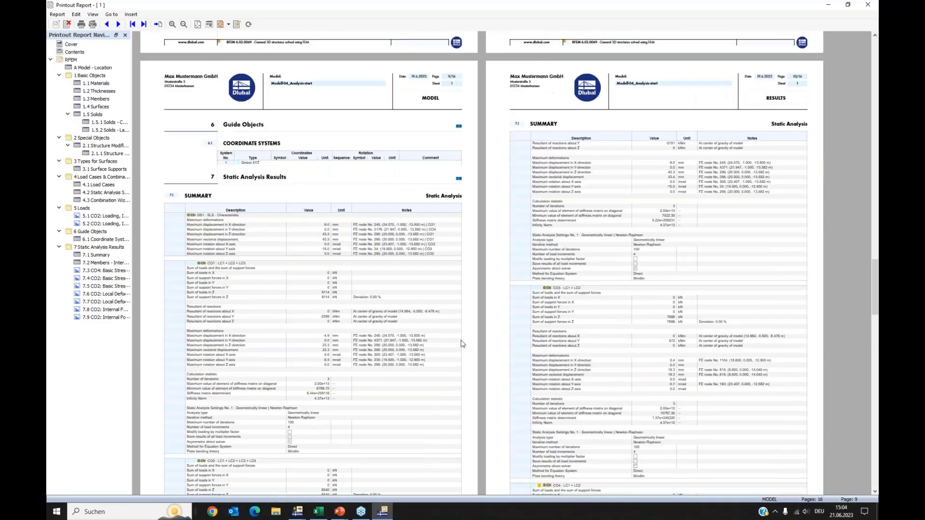
scroll(463, 347, "down", 4)
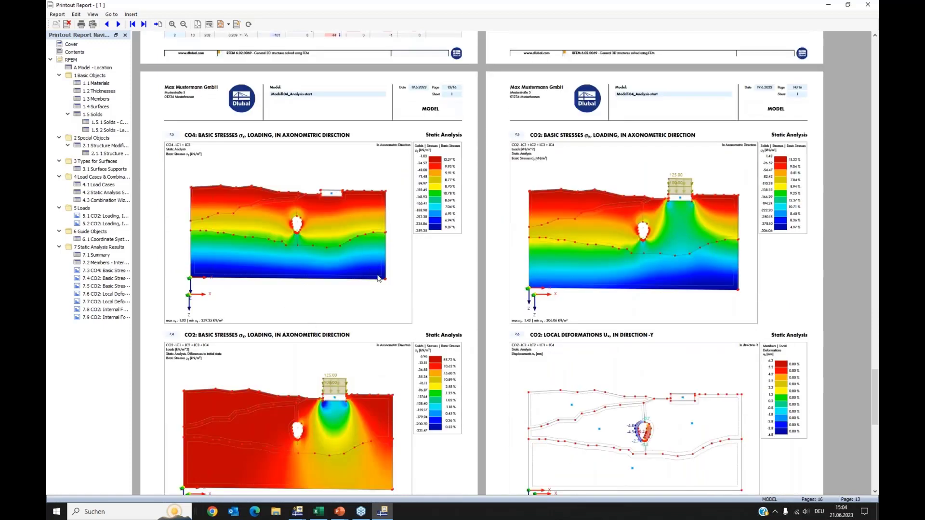
scroll(528, 307, "down", 8)
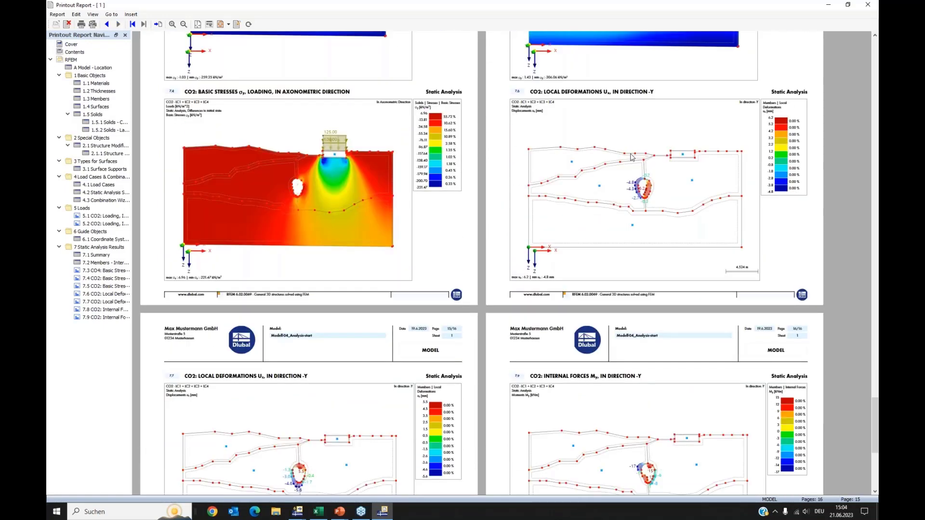
scroll(337, 335, "down", 5)
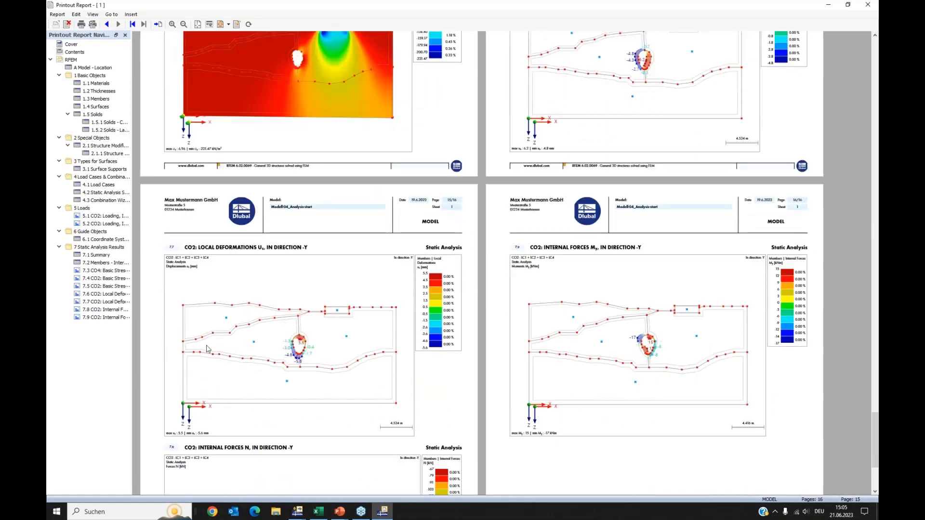
scroll(467, 398, "down", 2)
scroll(495, 396, "up", 3)
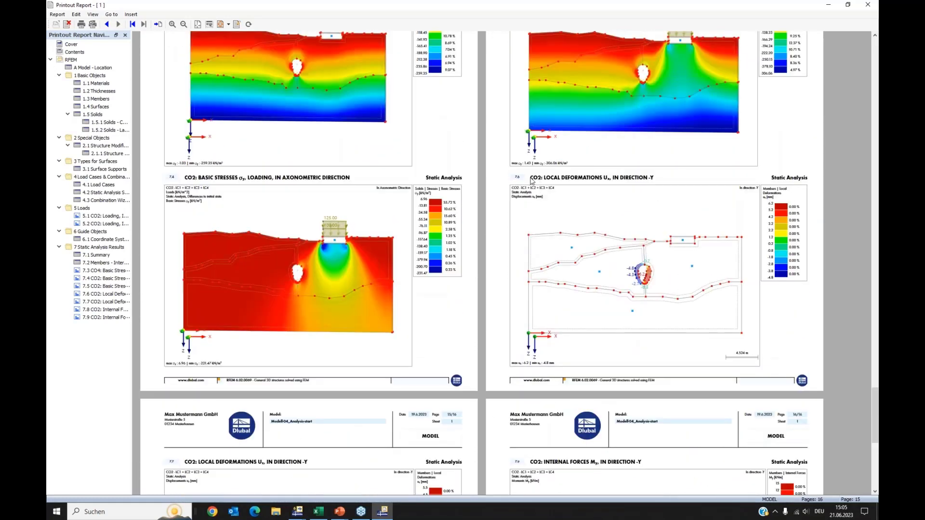
Make the CO2 local deformations ux chapter start on a new page.
right_click(532, 181)
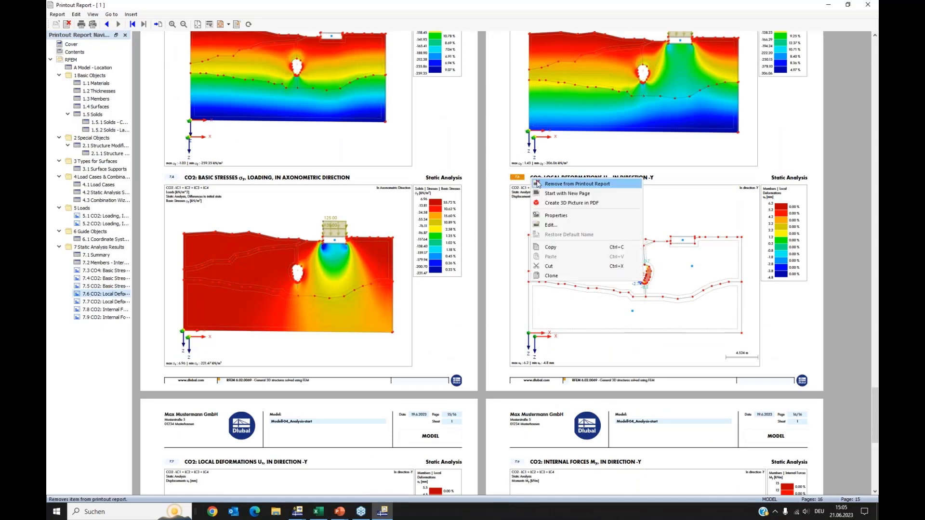
left_click(545, 193)
scroll(364, 270, "down", 3)
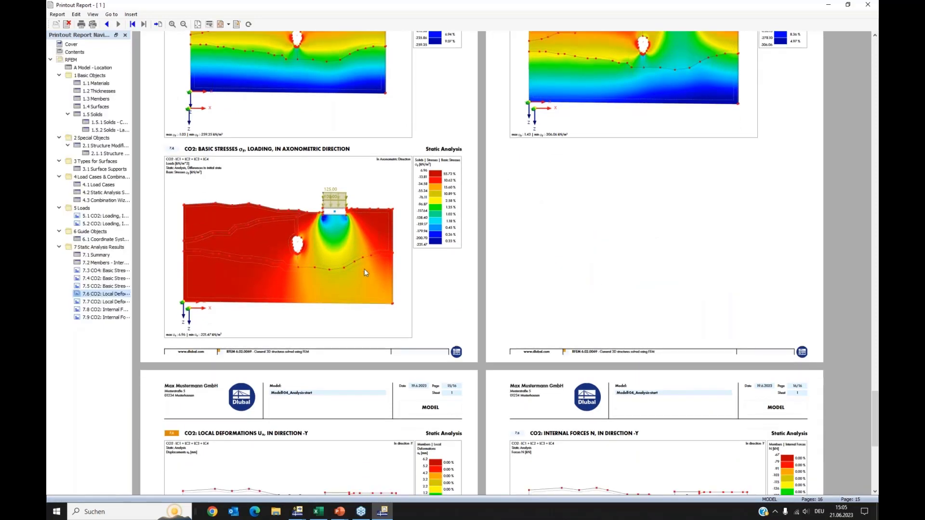
scroll(369, 284, "down", 4)
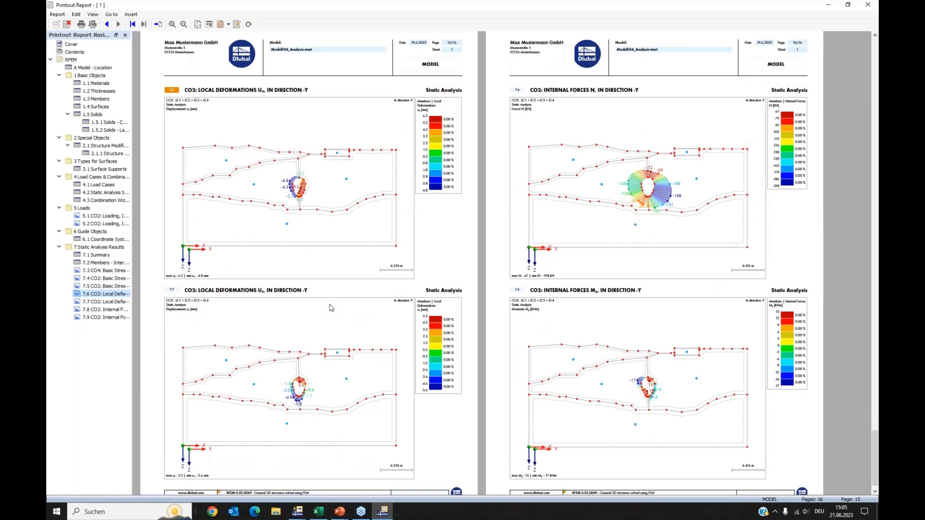
scroll(269, 264, "up", 2)
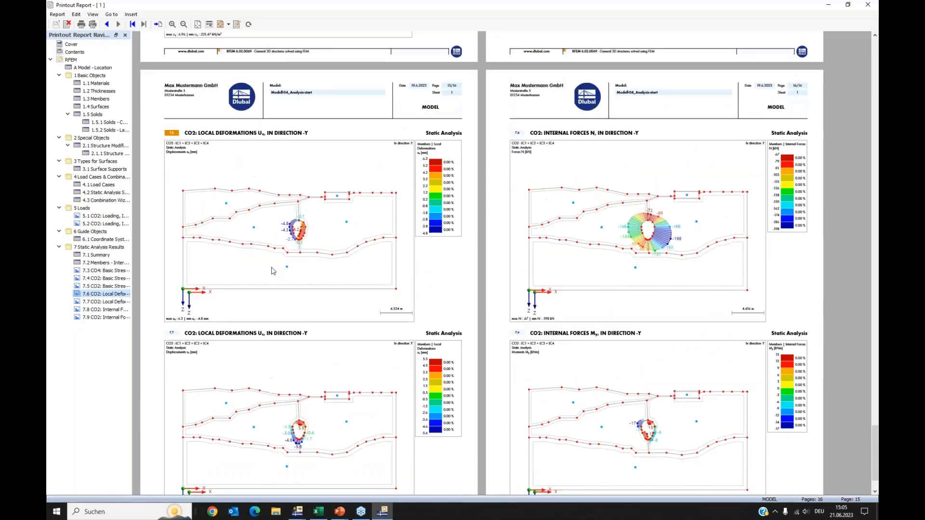
Open the Materials chapter for editing in the Printout Report Manager and expand its report items.
left_click(79, 84)
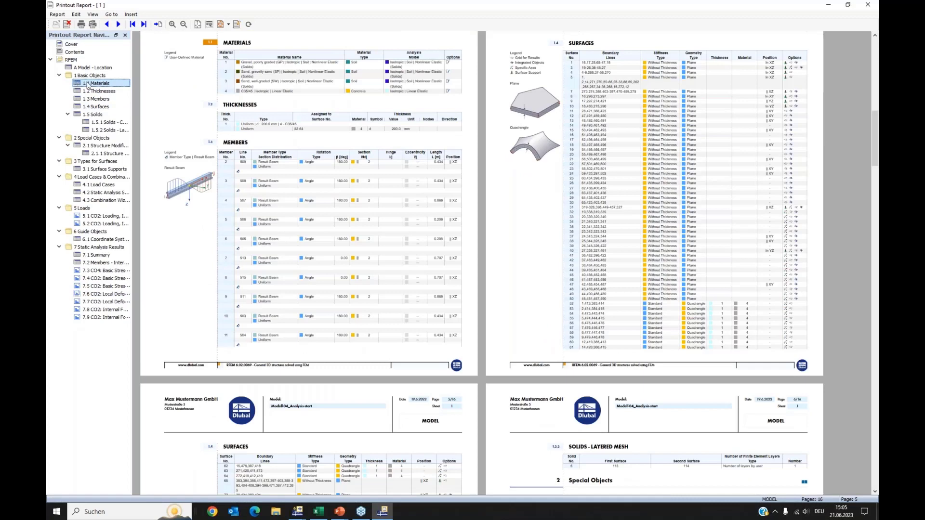
right_click(88, 85)
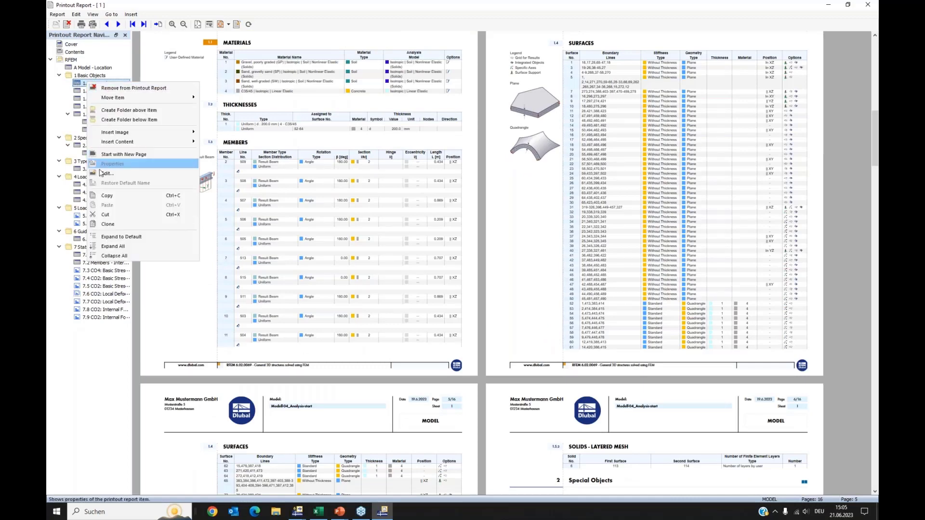
left_click(159, 175)
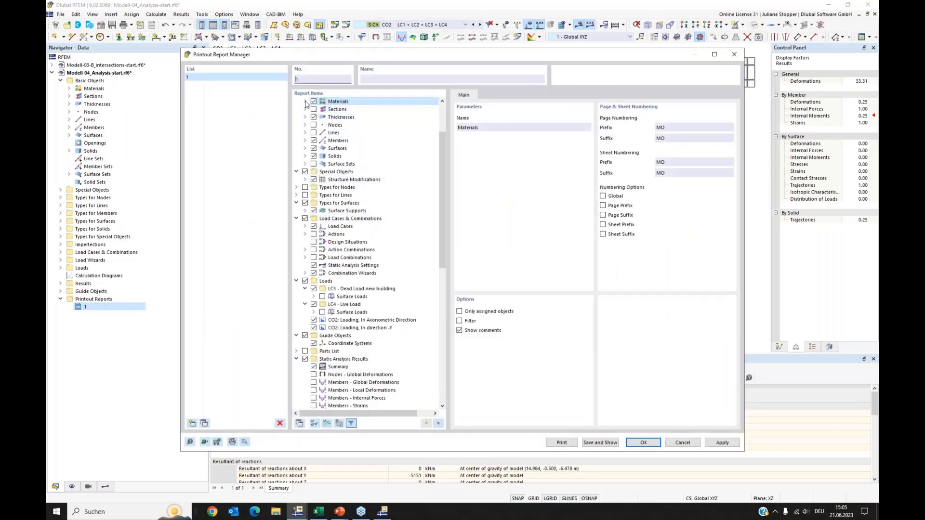
left_click(305, 102)
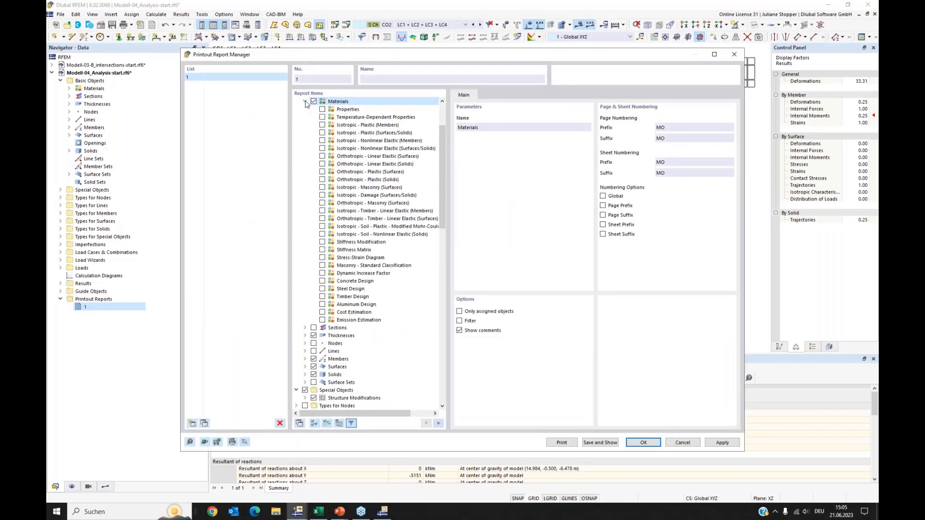
Include the Isotropic - Soil - Nonlinear Elastic (Solids) table in the report's Materials chapter, then save and show the report.
left_click(322, 234)
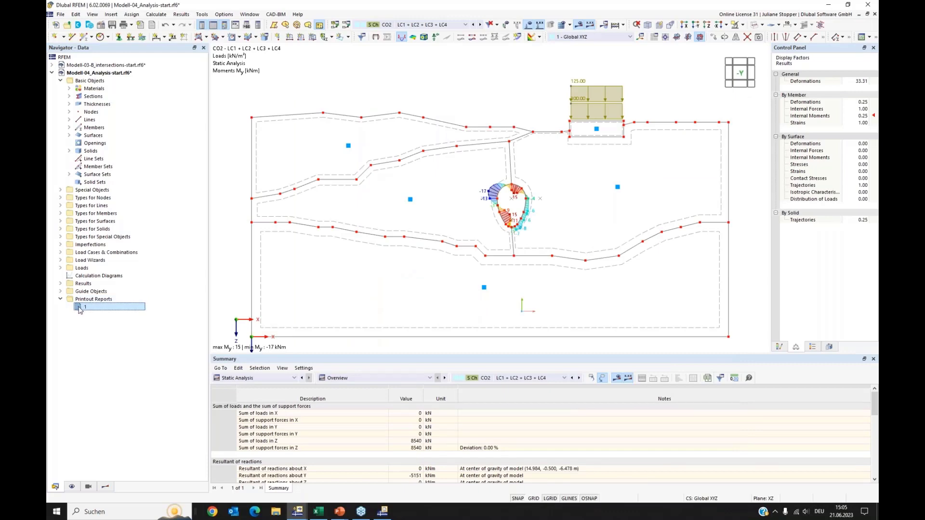
left_click(382, 512)
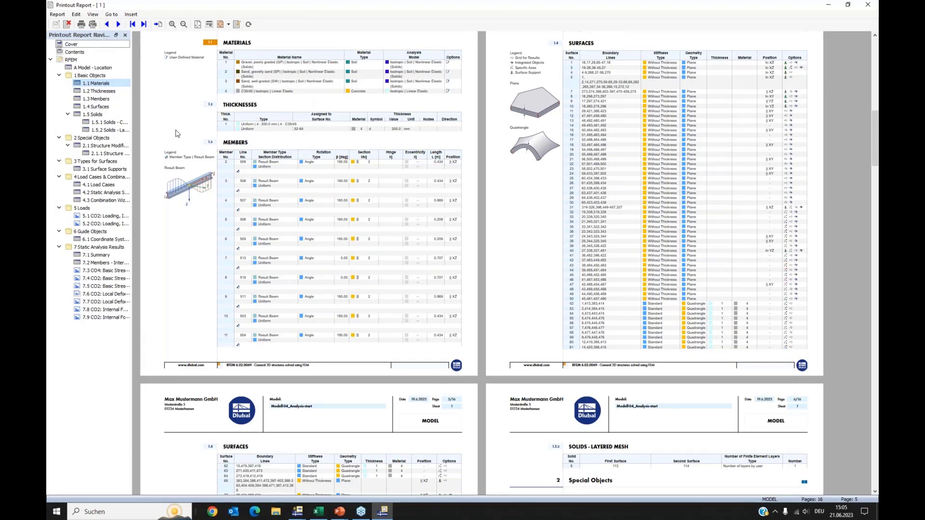
scroll(310, 144, "down", 1)
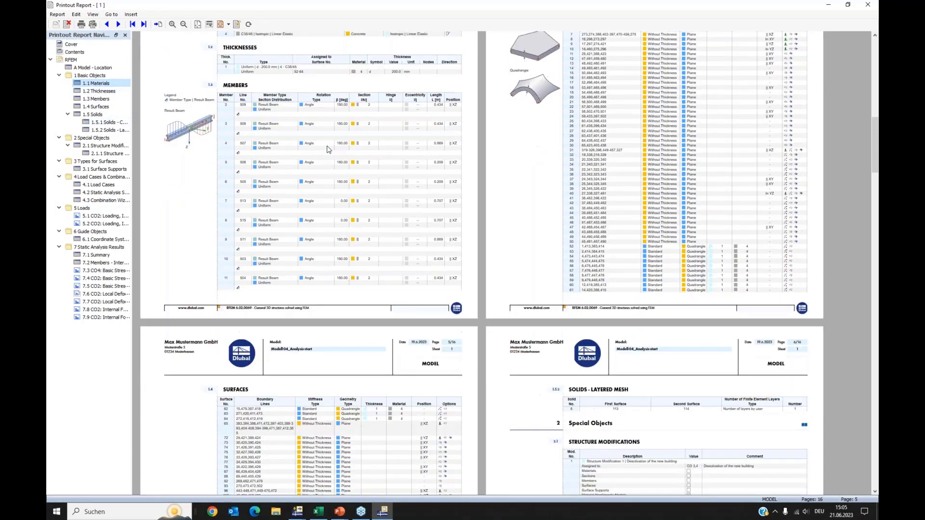
scroll(314, 152, "up", 2)
scroll(317, 155, "up", 1)
right_click(89, 83)
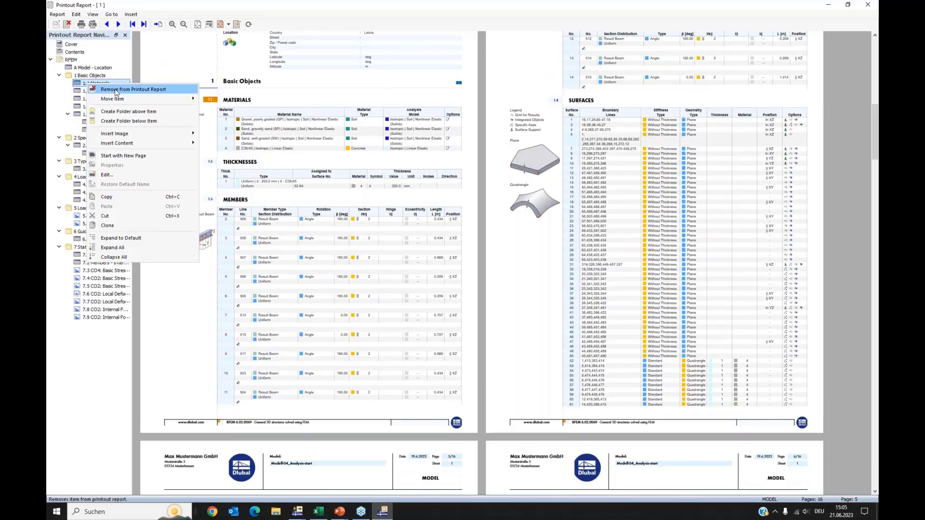
left_click(107, 175)
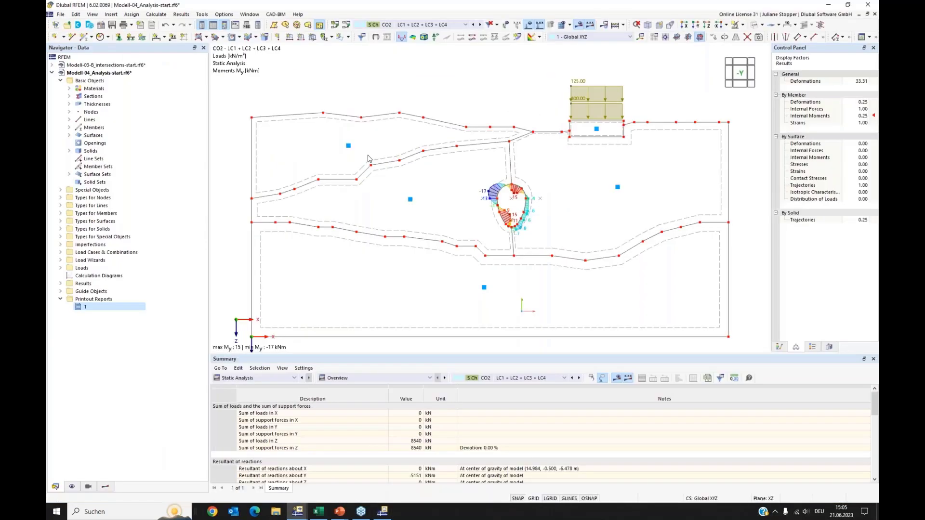
left_click(305, 101)
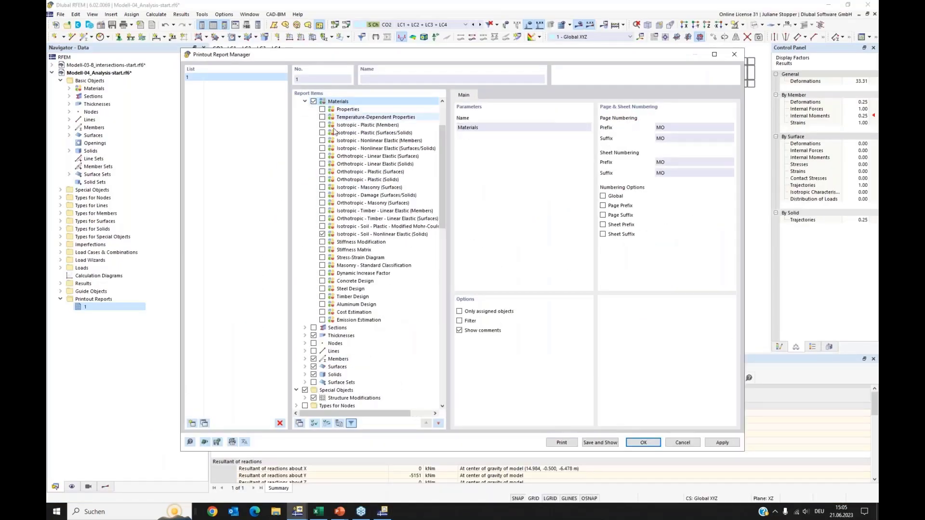
left_click(592, 444)
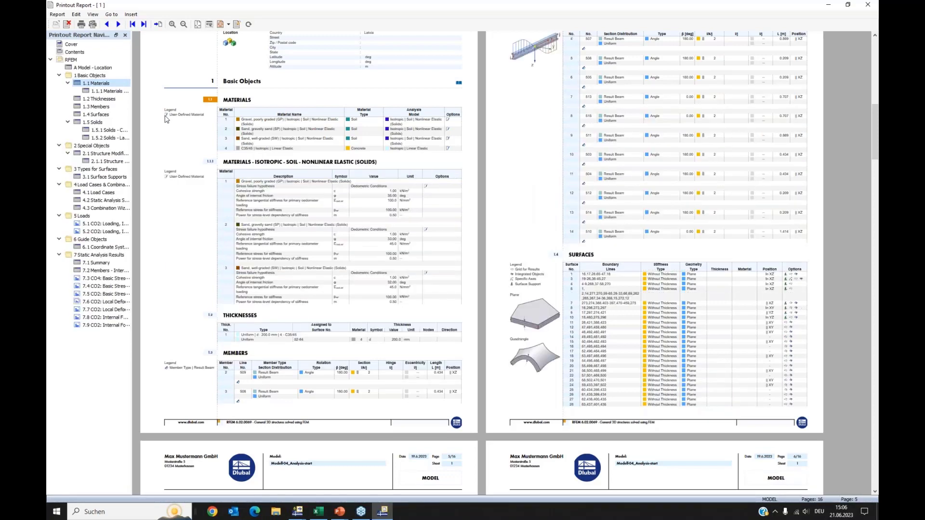
Jump through the report navigator to review the new soil material chapter and the result chapters.
left_click(106, 91)
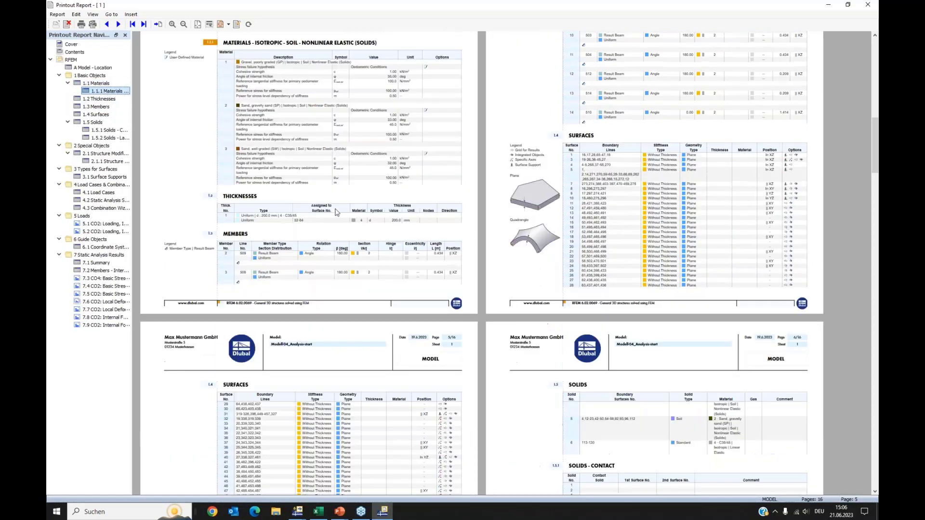
scroll(373, 101, "up", 1)
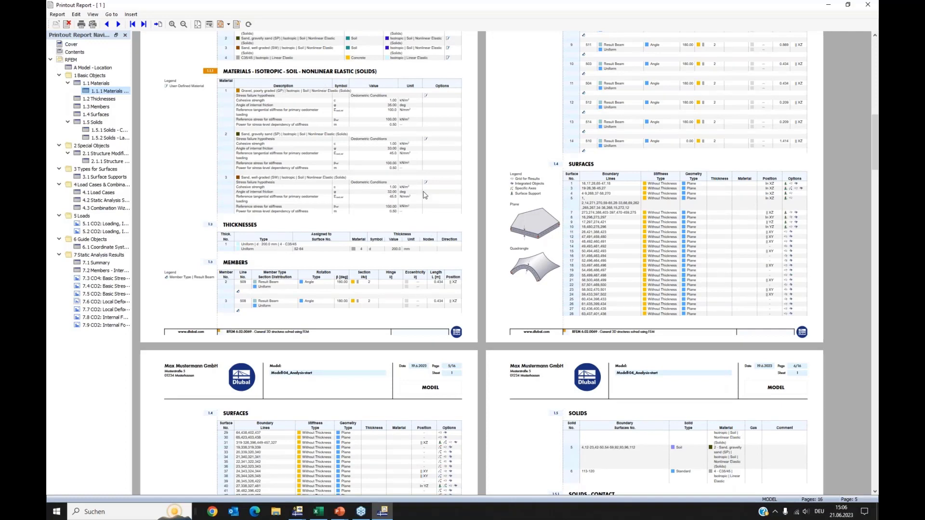
left_click(90, 278)
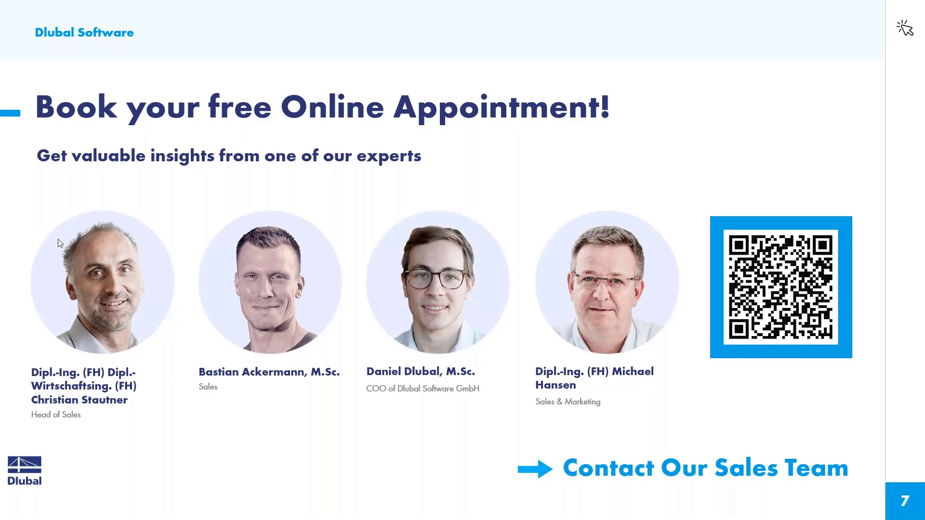
Switch to the web browser and open the Webinars page under News & Events on the Dlubal website.
key("alt+Tab")
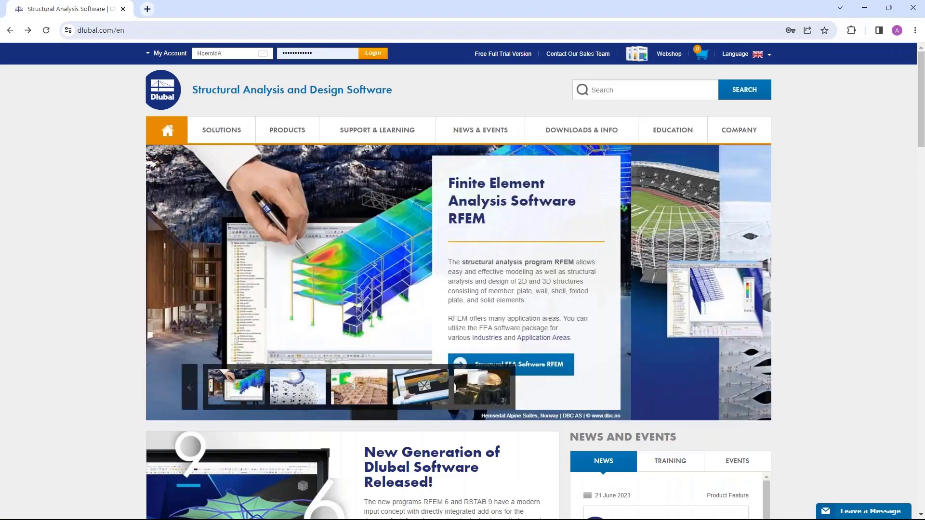
mouse_move(386, 132)
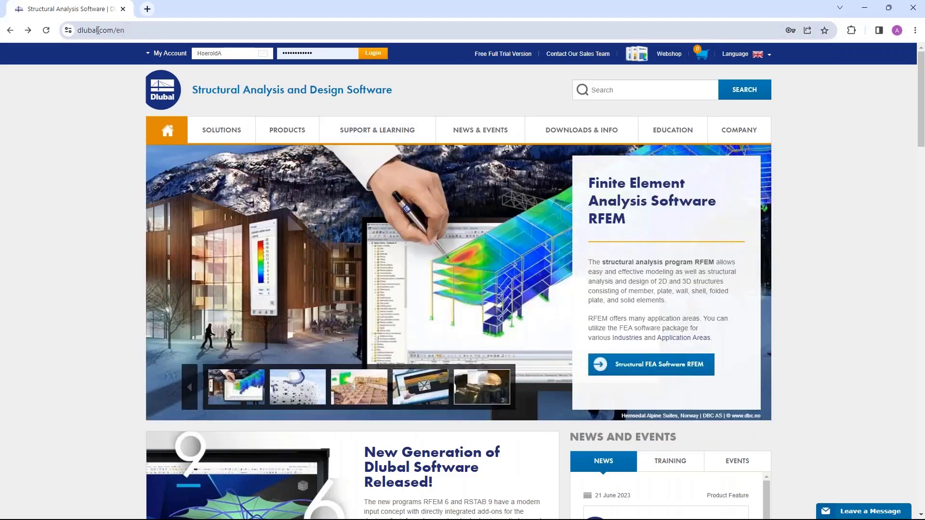
mouse_move(513, 132)
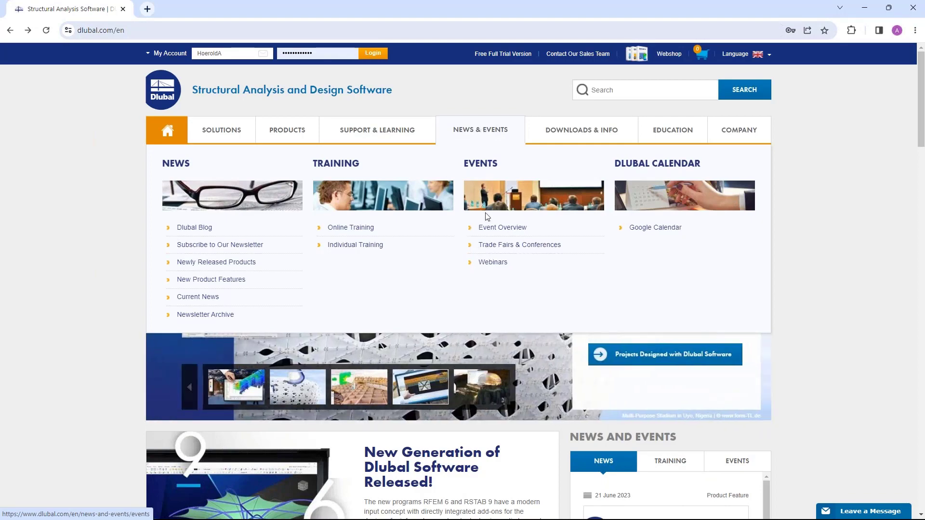
left_click(492, 263)
Open the 3D Modeling for Geotechnical Analysis in RFEM 6 webinar from the webinar list.
scroll(482, 112, "down", 9)
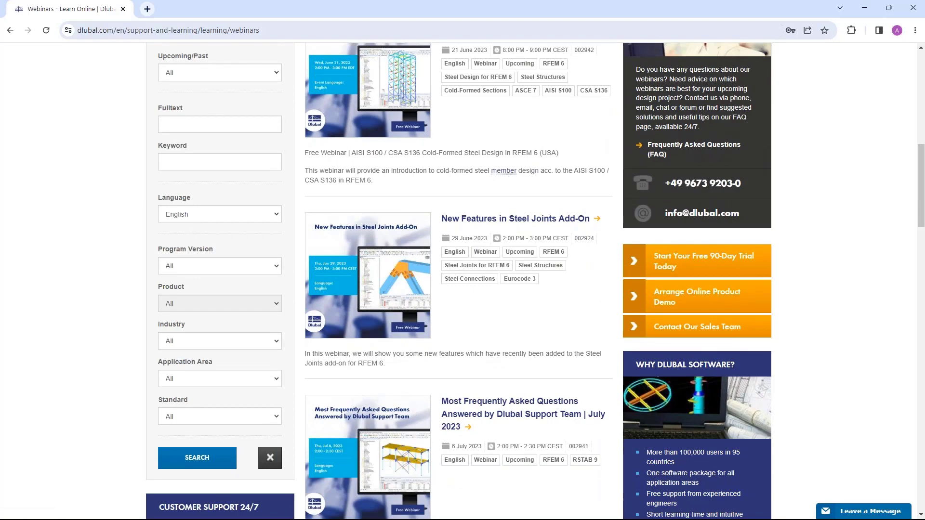
scroll(491, 238, "down", 3)
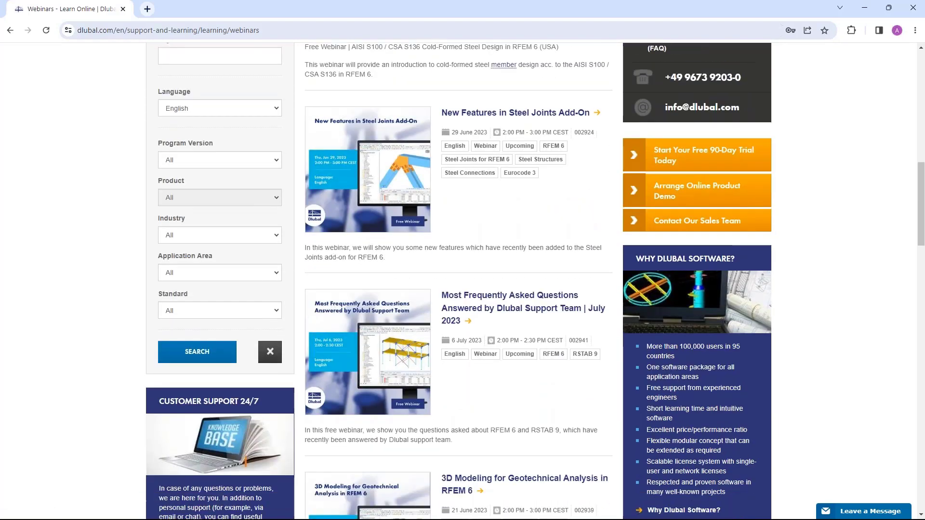
scroll(498, 213, "down", 1)
scroll(501, 217, "down", 1)
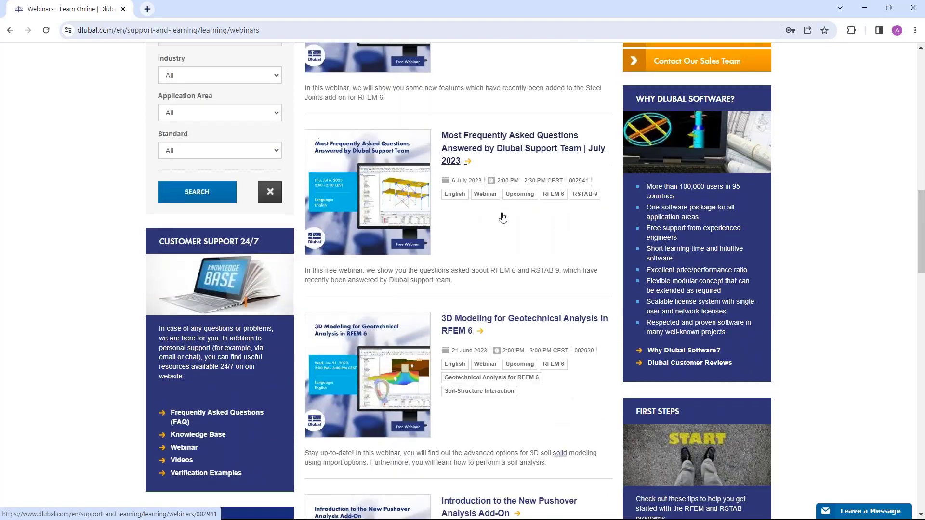
scroll(501, 220, "down", 2)
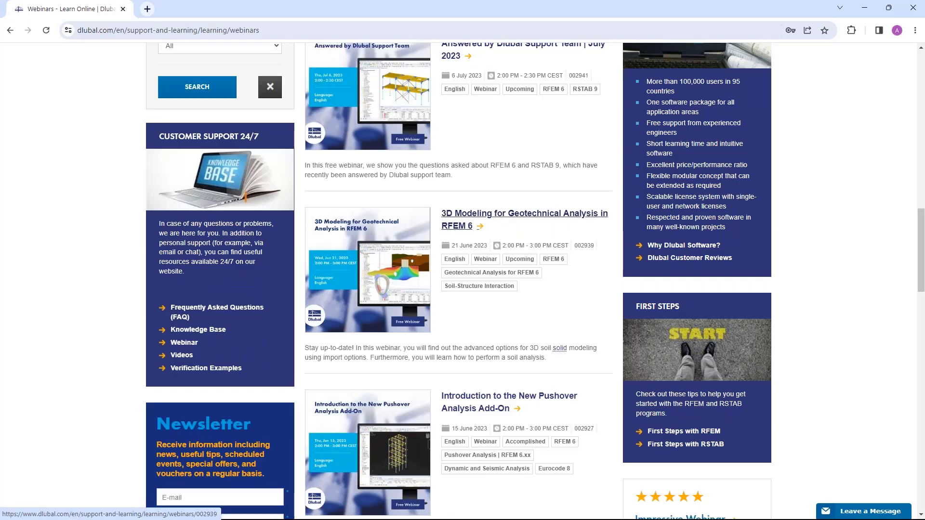
left_click(460, 218)
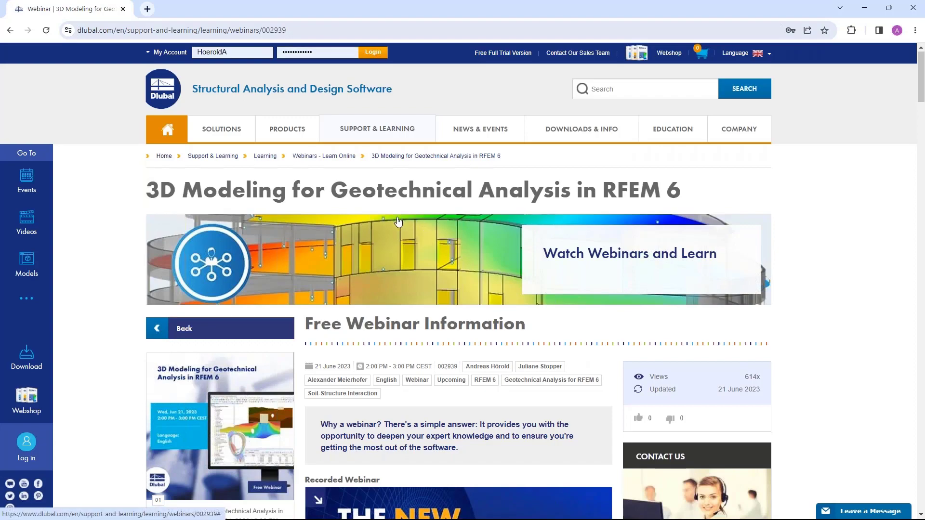
Scroll through the webinar page to examine its speakers, downloads, recommended events, videos and models to download.
scroll(431, 255, "down", 3)
scroll(472, 248, "down", 2)
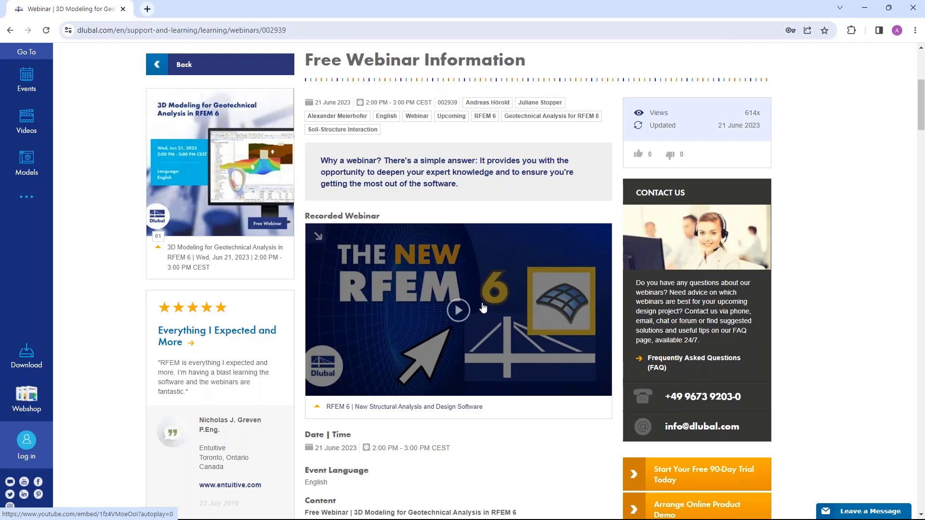
scroll(484, 308, "down", 13)
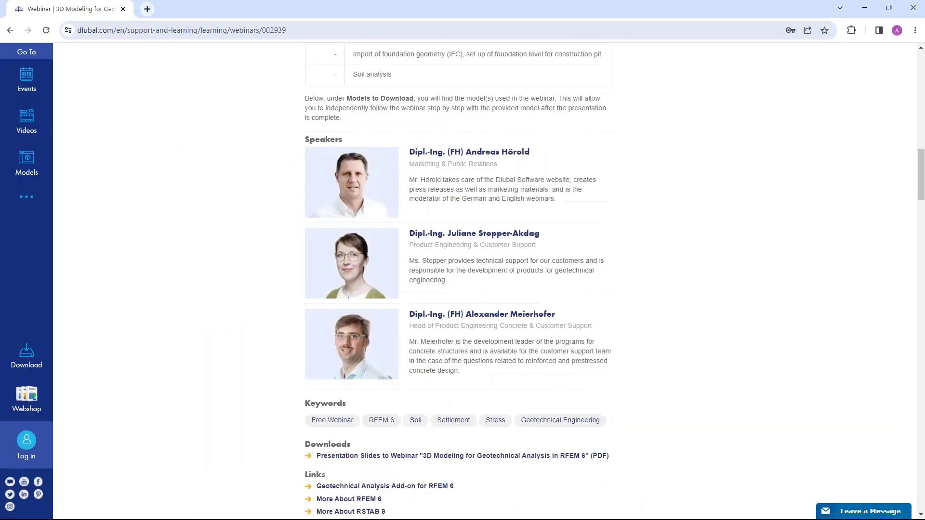
scroll(424, 326, "down", 3)
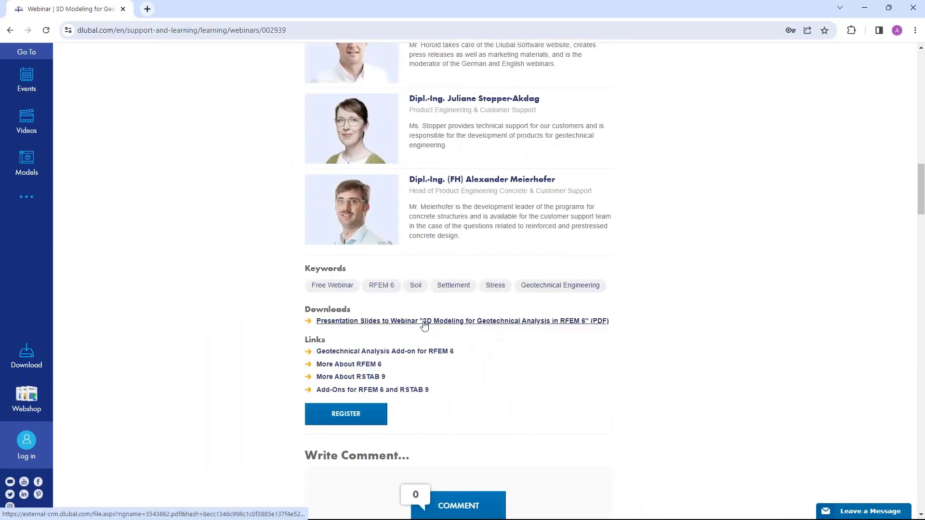
scroll(425, 326, "down", 9)
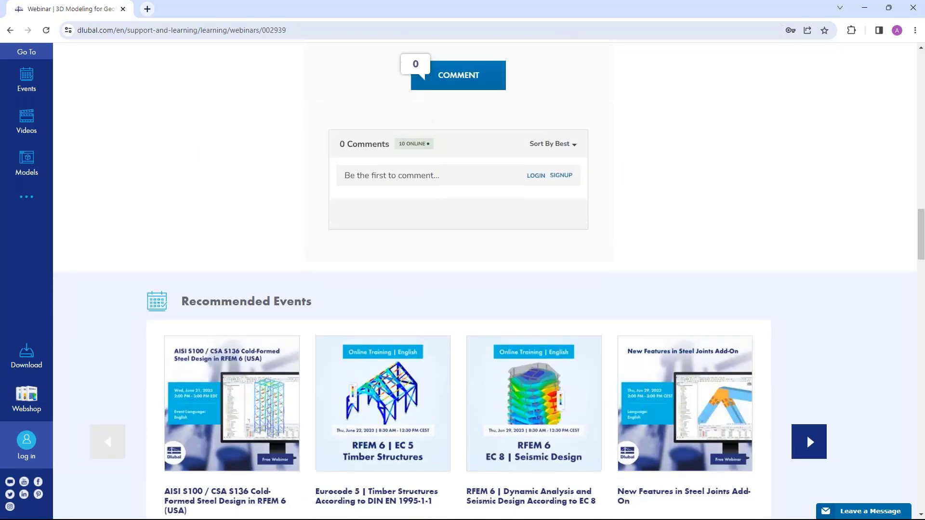
scroll(269, 309, "down", 18)
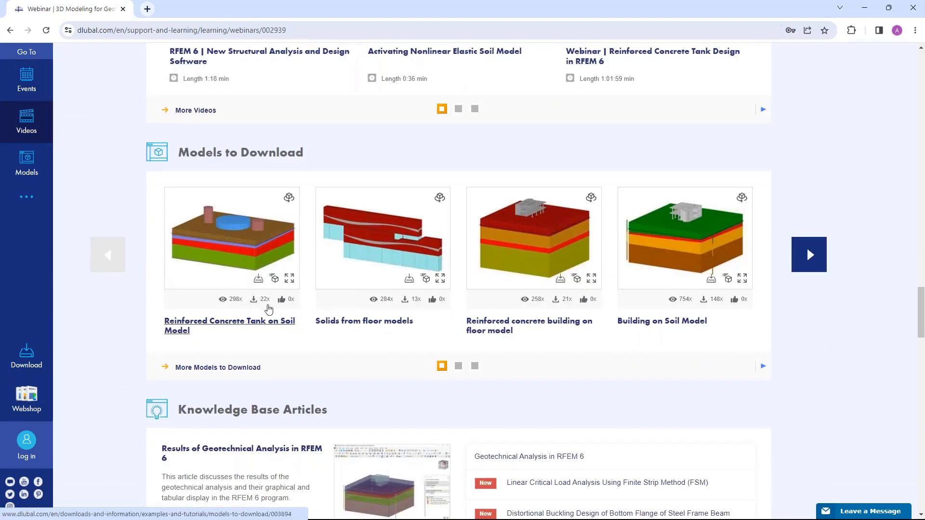
scroll(268, 298, "up", 1)
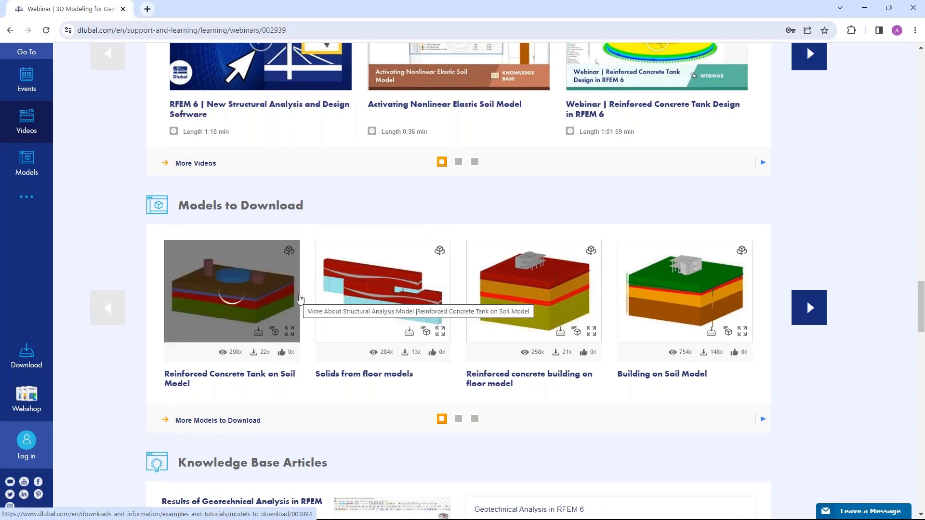
scroll(378, 212, "up", 5)
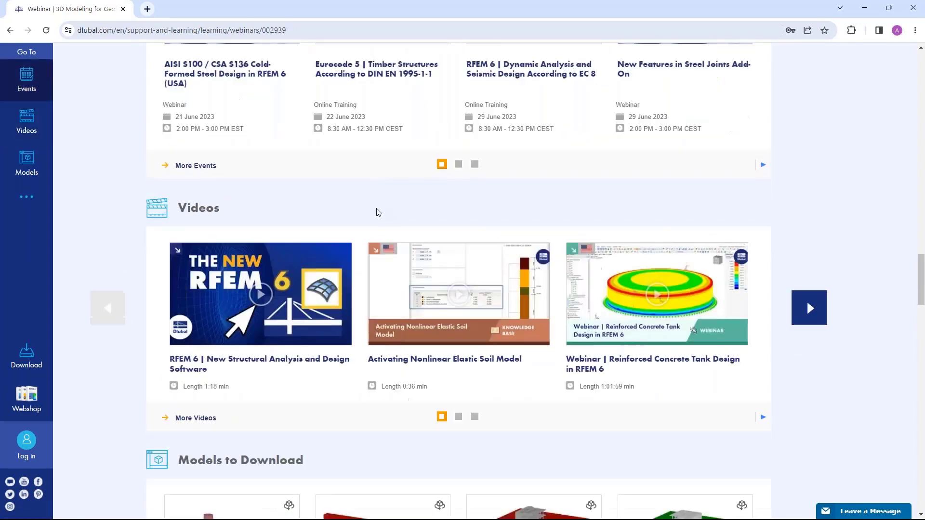
scroll(379, 213, "up", 5)
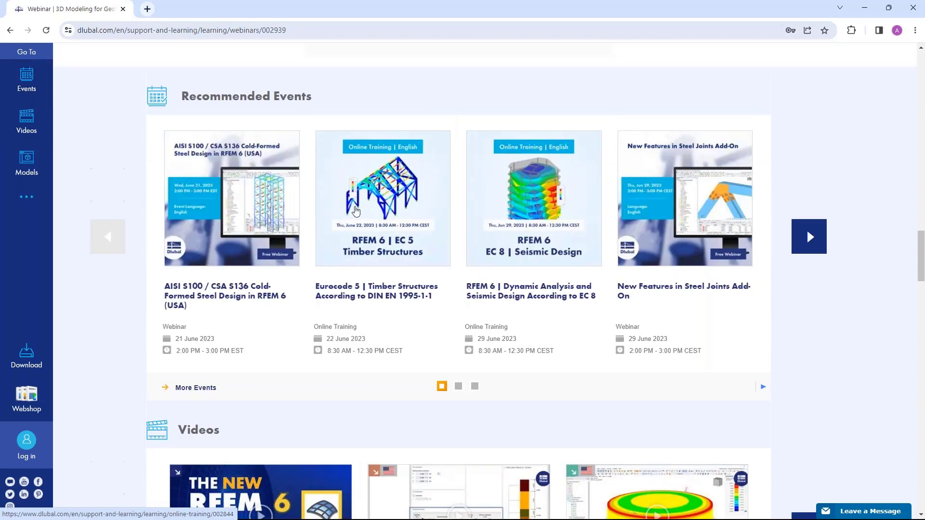